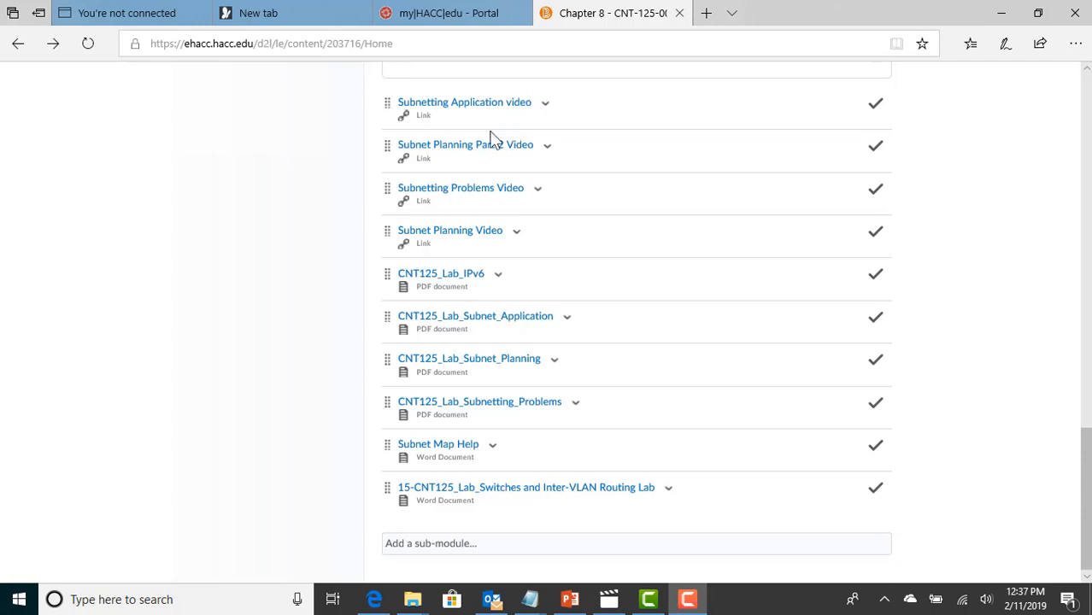
# - Launch Cisco Packet Tracer and continue past the Networking Academy login as a guest
pyautogui.click(17, 599)
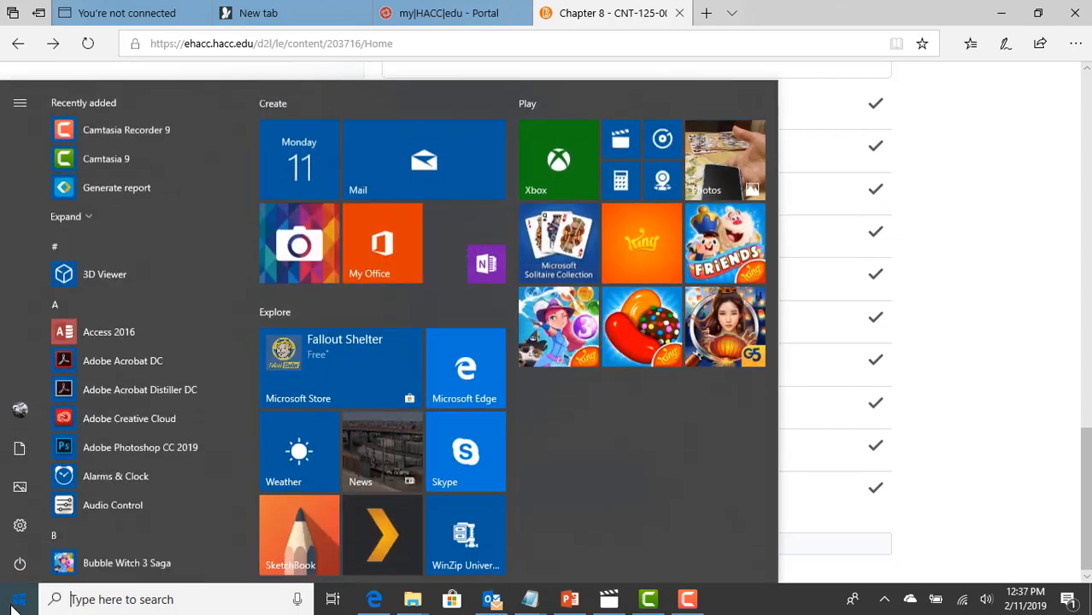
pyautogui.write('pack')
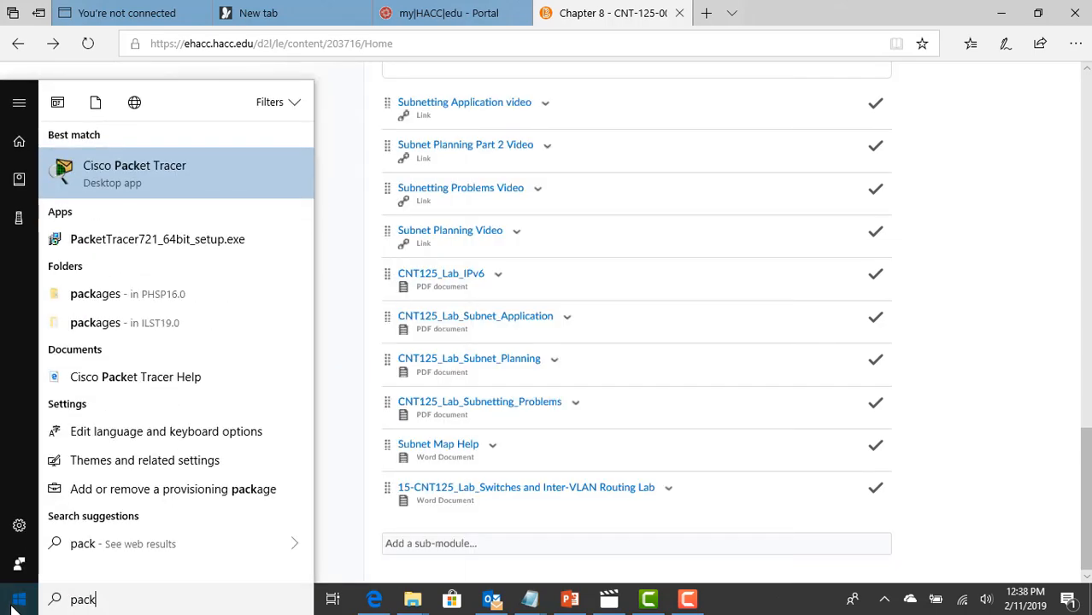
pyautogui.press('Return')
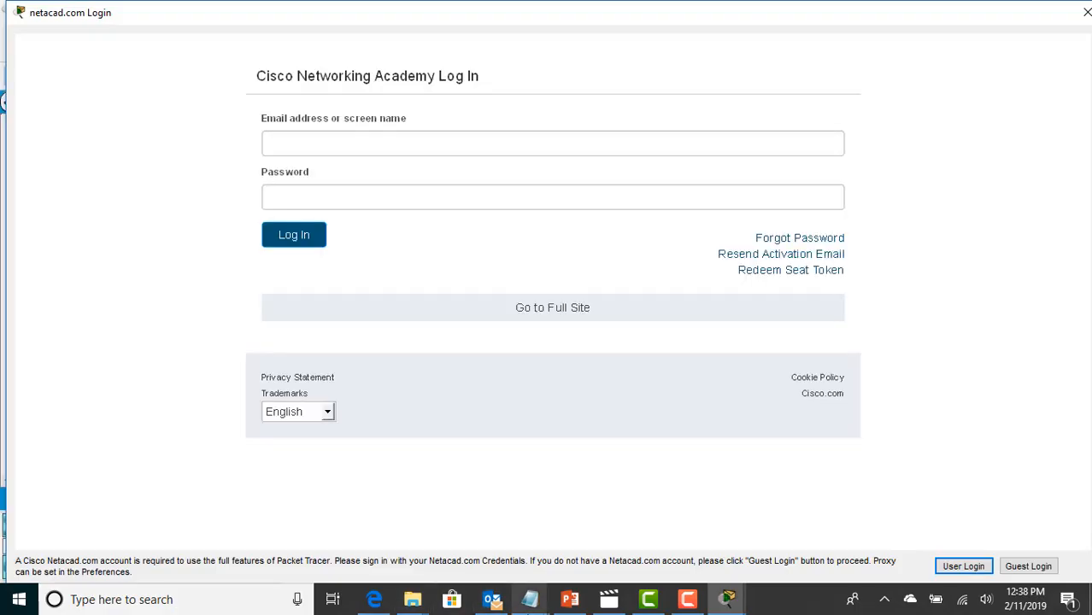
pyautogui.click(1028, 564)
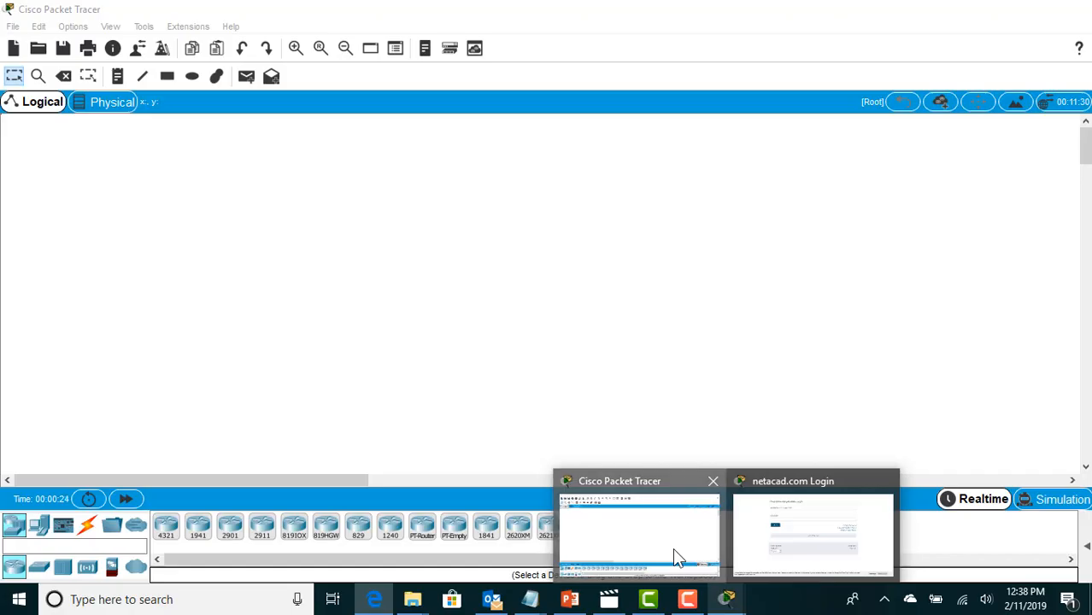
pyautogui.click(673, 547)
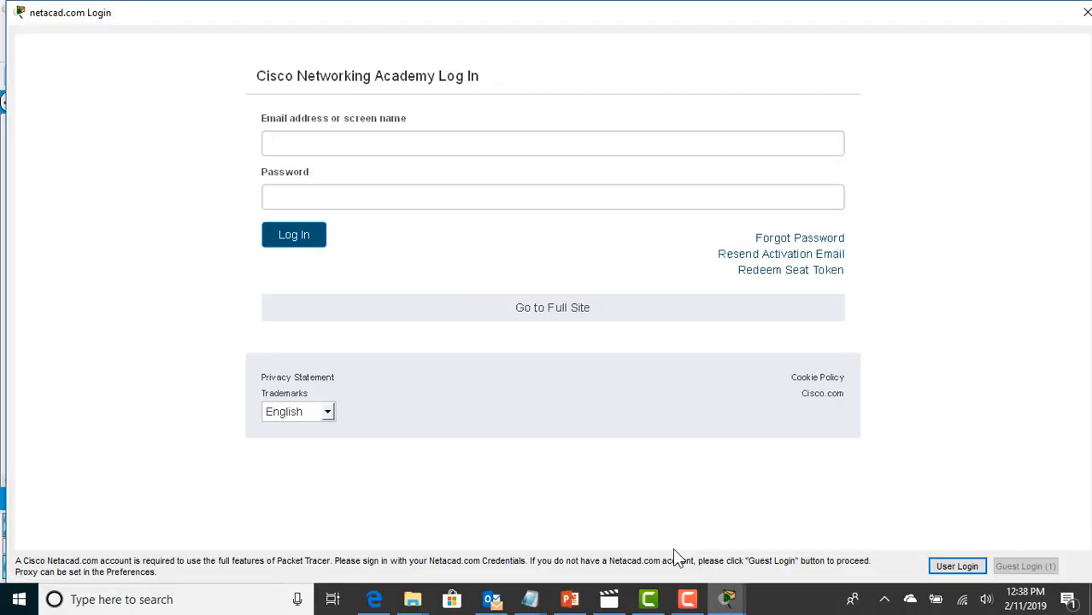
pyautogui.moveTo(728, 598)
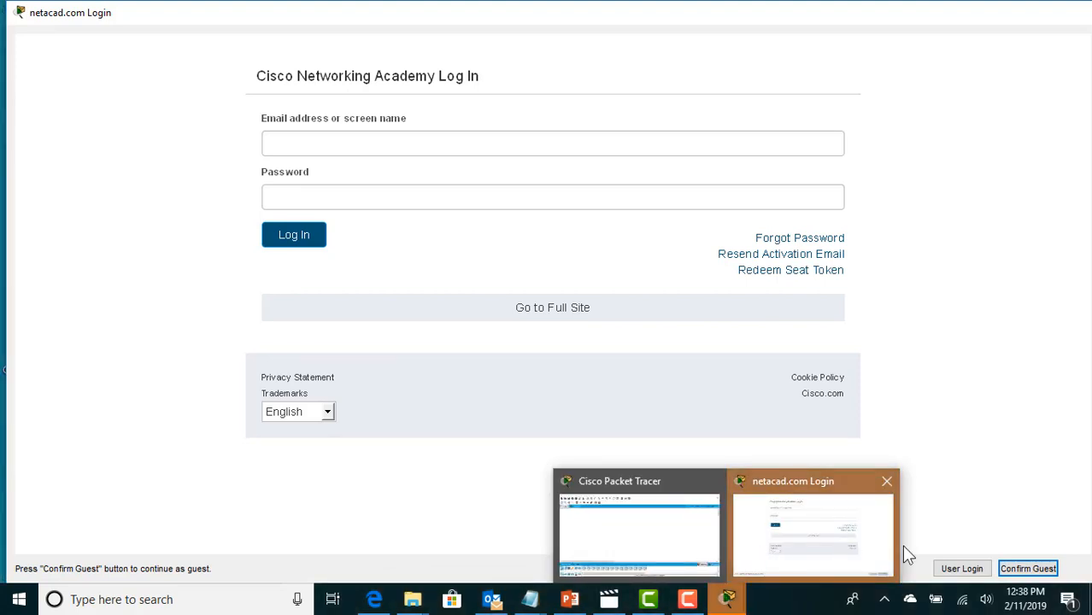
pyautogui.click(1017, 569)
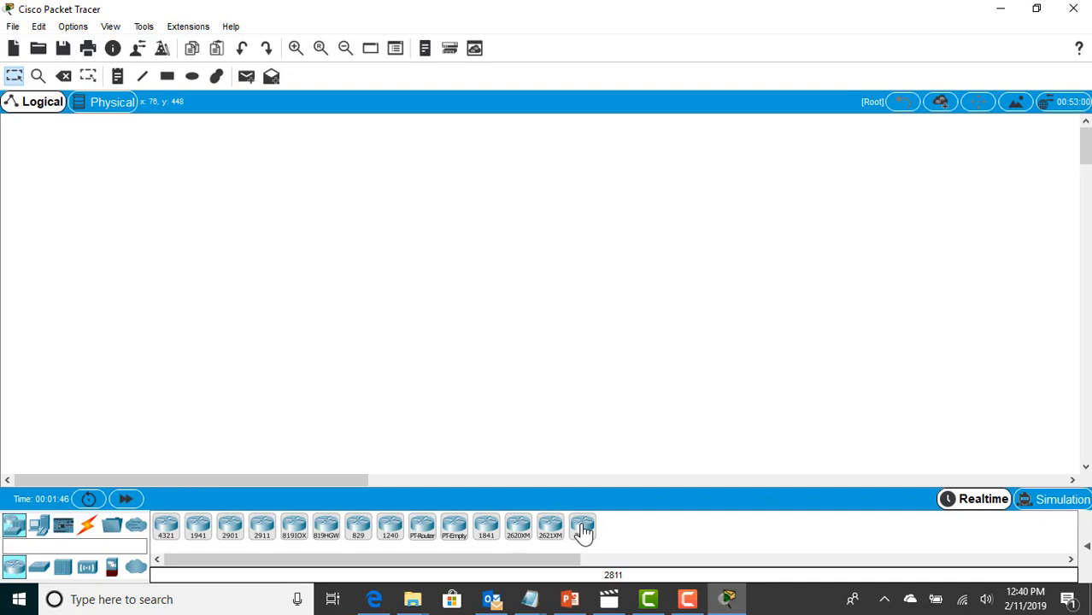
# - Place a 2811 router in the upper part of the logical workspace and open its command-line interface
pyautogui.moveTo(583, 532)
pyautogui.mouseDown()
pyautogui.moveTo(536, 426)
pyautogui.moveTo(402, 249)
pyautogui.moveTo(318, 206)
pyautogui.mouseUp()
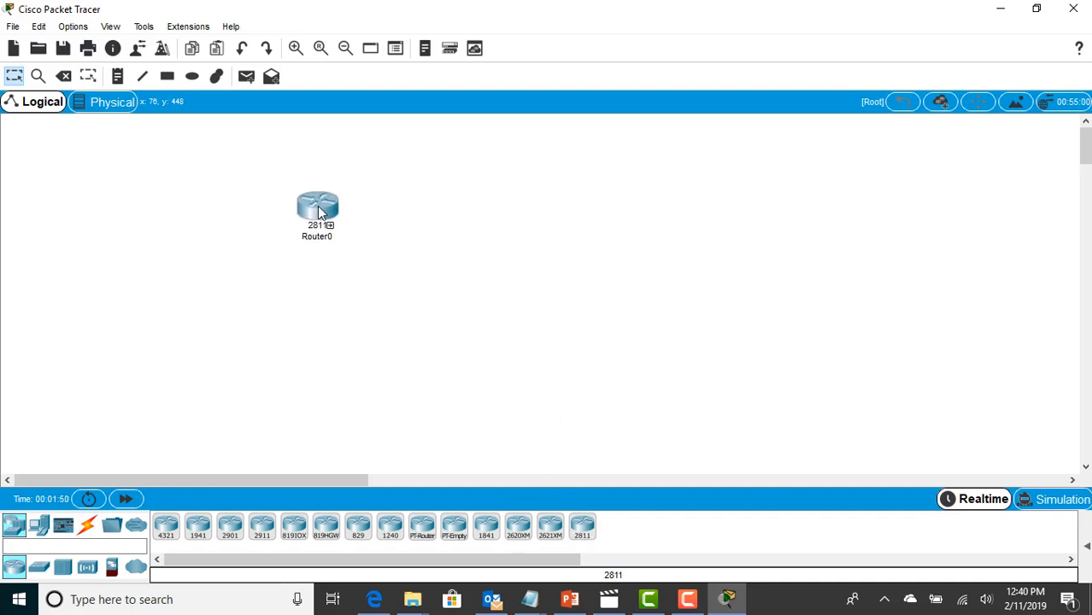
pyautogui.click(318, 210)
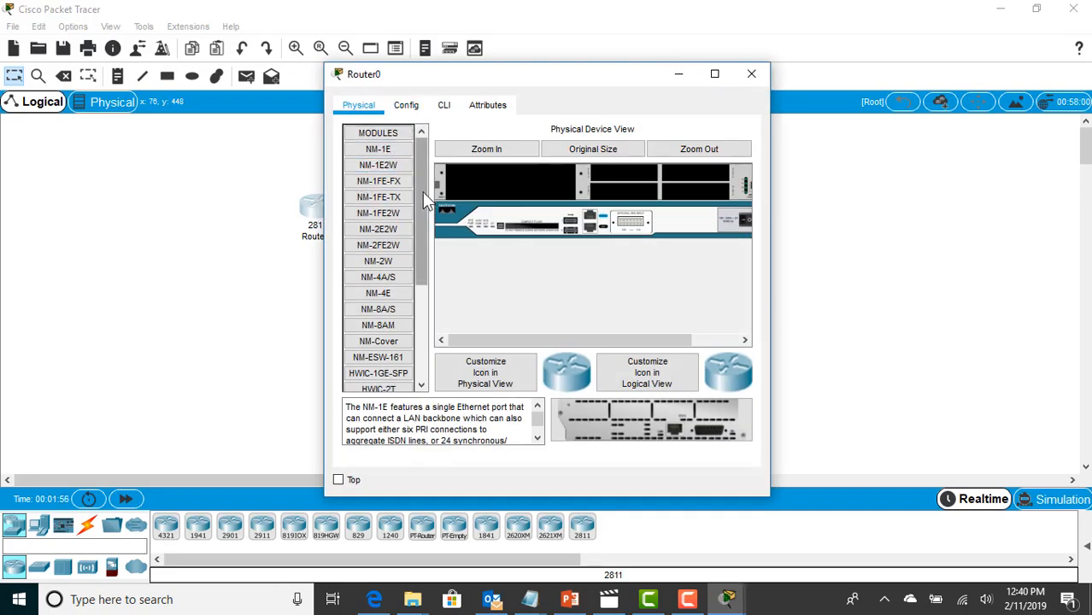
pyautogui.moveTo(422, 191); pyautogui.dragTo(449, 111)
pyautogui.click(446, 108)
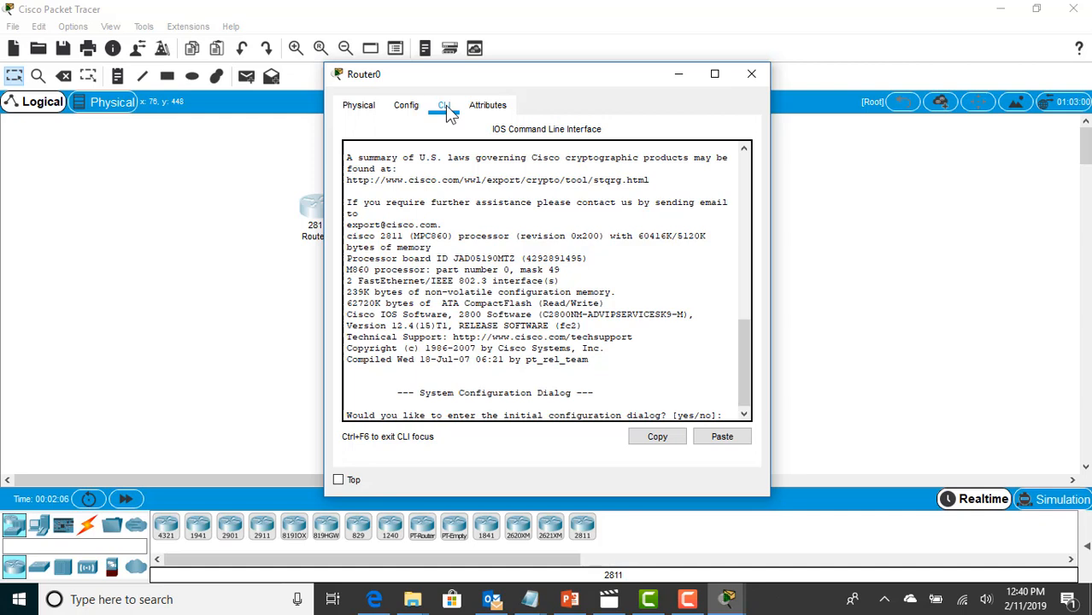
# - Answer n to the router's initial configuration dialog and enter privileged mode with en
pyautogui.write('n')
pyautogui.press('Return')
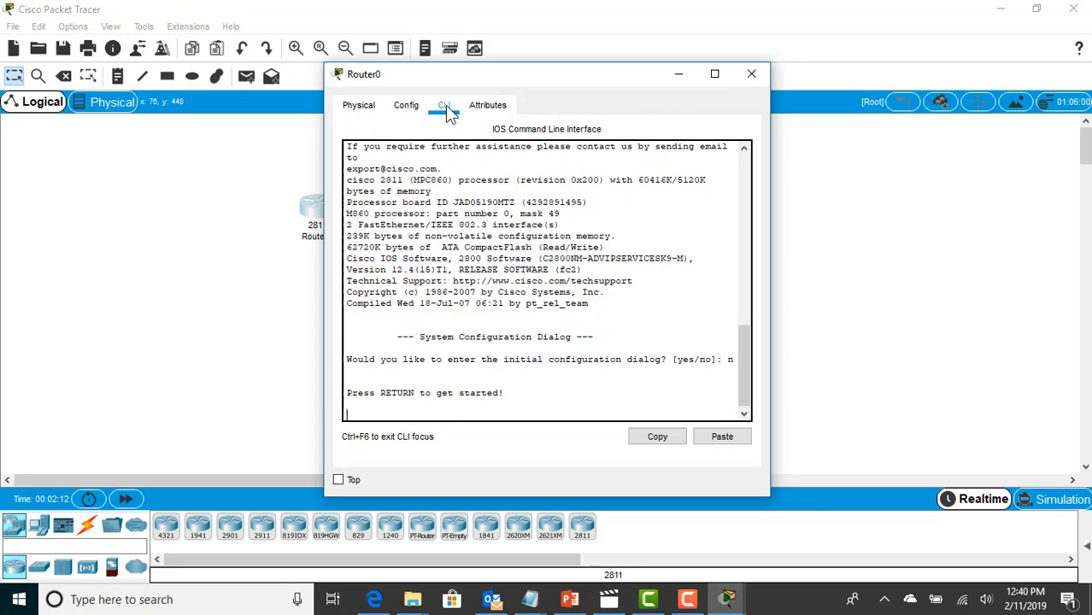
pyautogui.press('Return')
pyautogui.write('en')
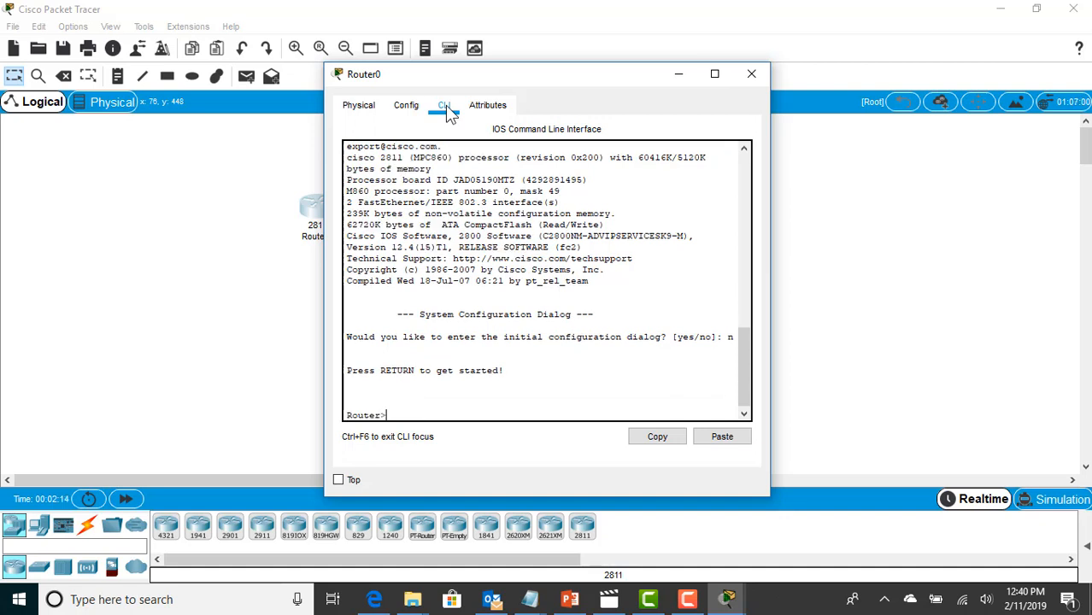
pyautogui.press('Return')
# - Try to list the router's interfaces with the commands sh int br and sh int brief
pyautogui.write('sh int br')
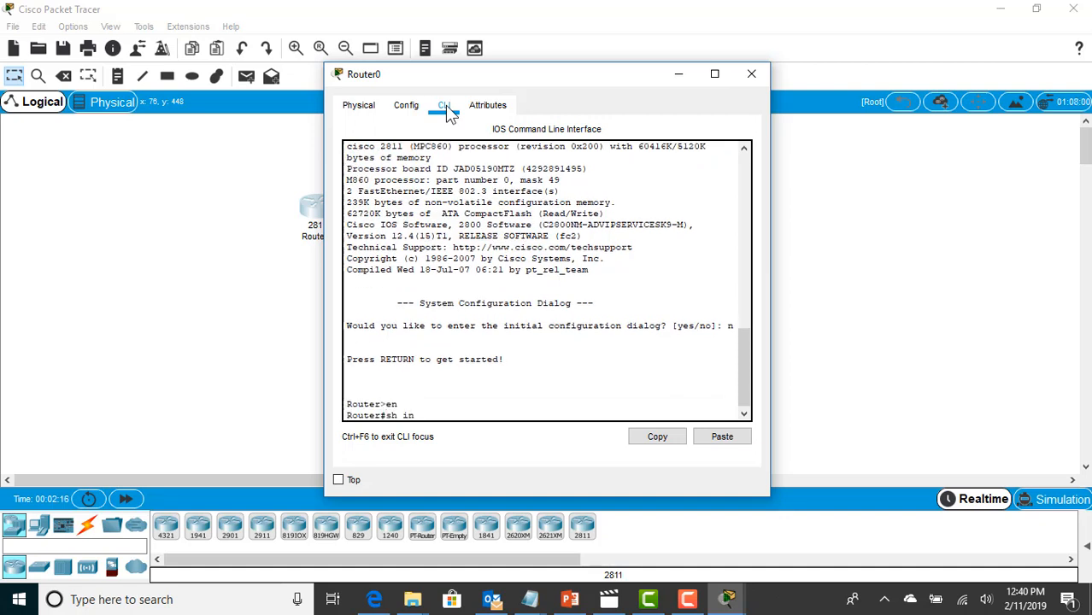
pyautogui.press('Return')
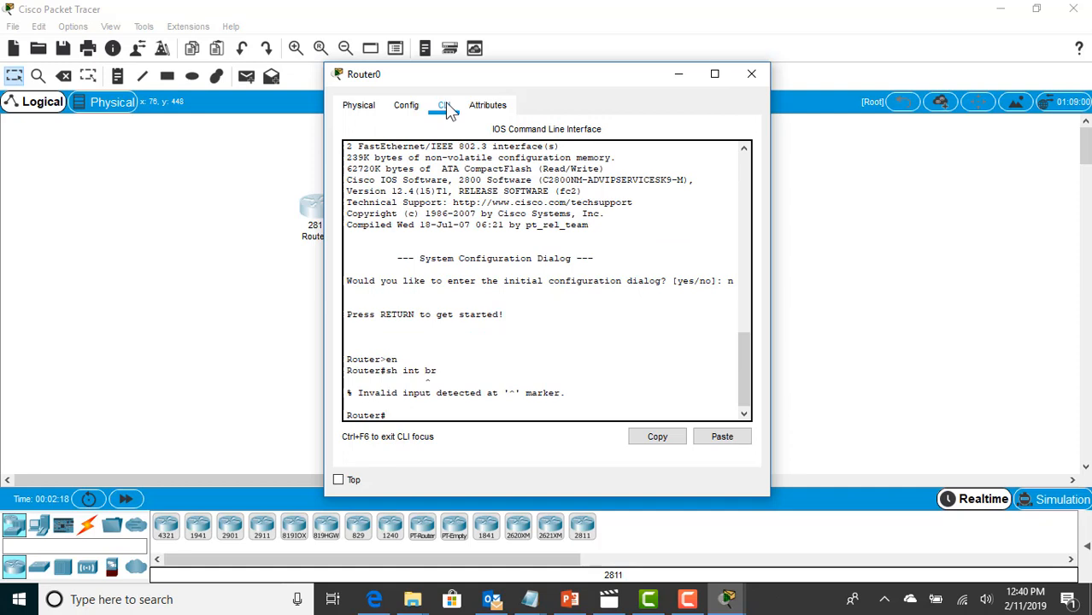
pyautogui.write('sh int  brief')
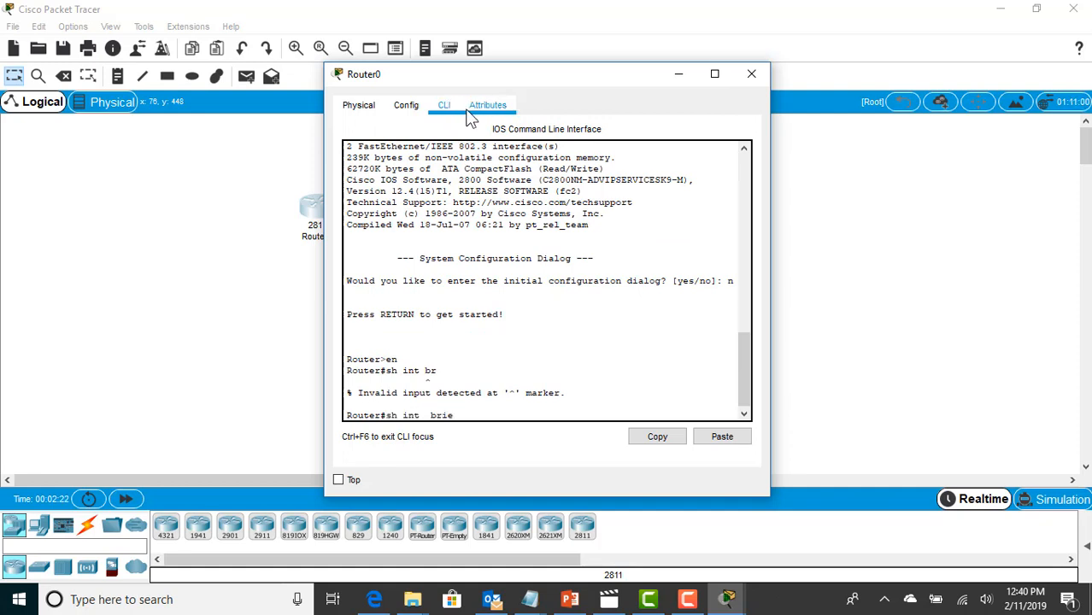
pyautogui.press('Return')
pyautogui.write('sh')
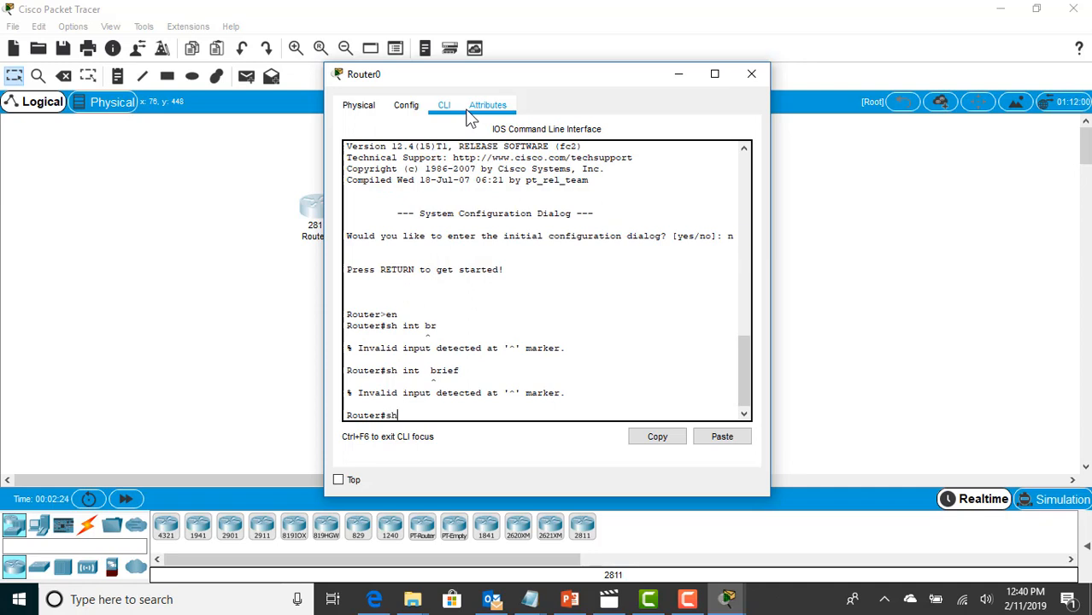
pyautogui.write(' int brief')
pyautogui.press('Return')
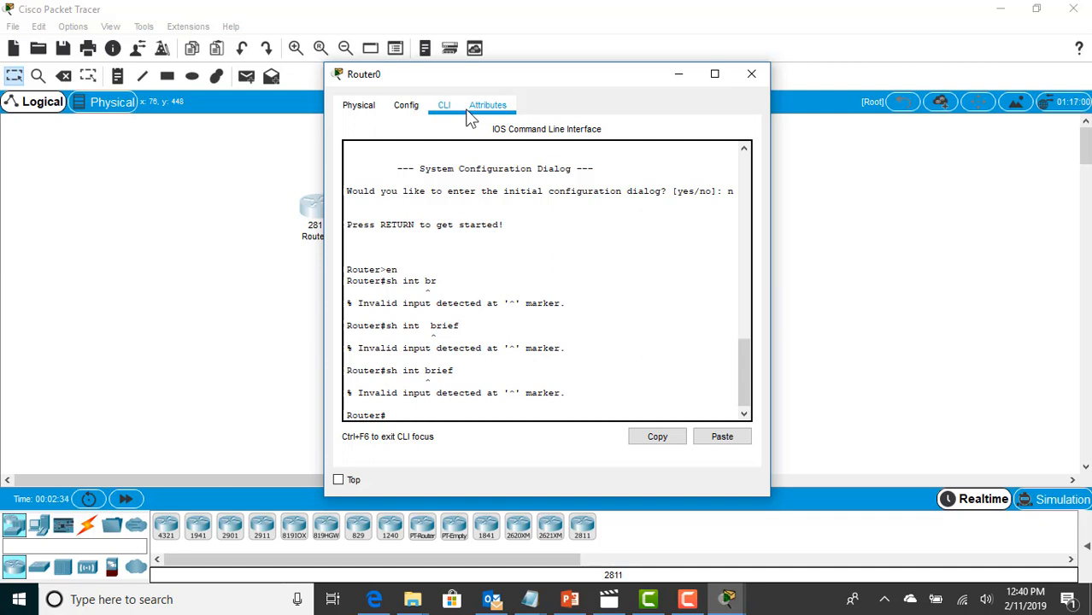
# - List the router's interfaces with sh ip int br and close the router's window
pyautogui.write('sh ip int br')
pyautogui.press('Return')
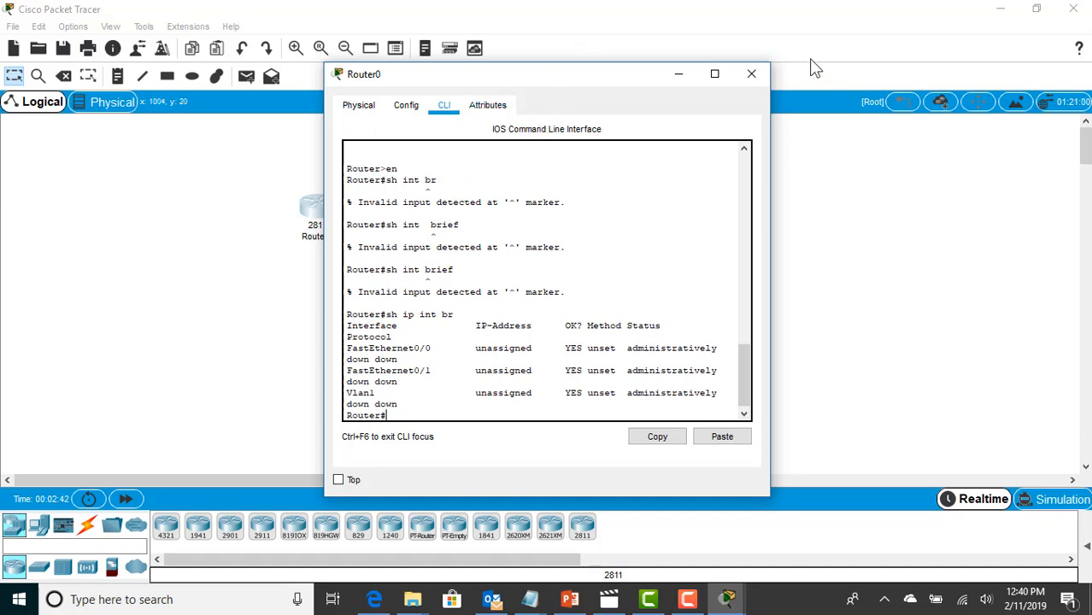
pyautogui.click(751, 75)
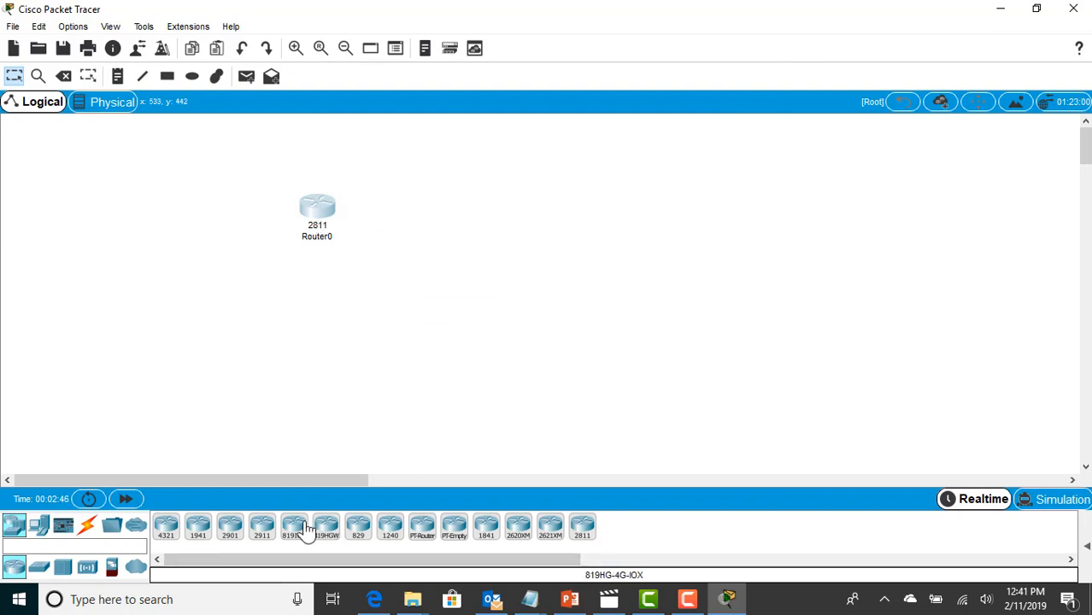
# - Add a second 2811 router to the right of Router0 and move Router0 level with it
pyautogui.click(584, 537)
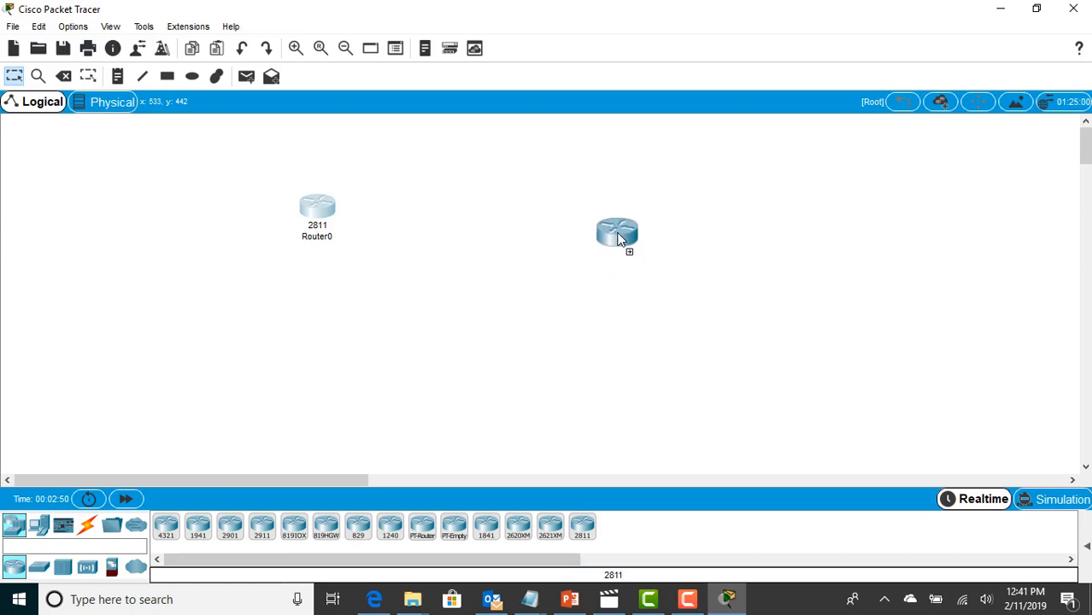
pyautogui.click(611, 190)
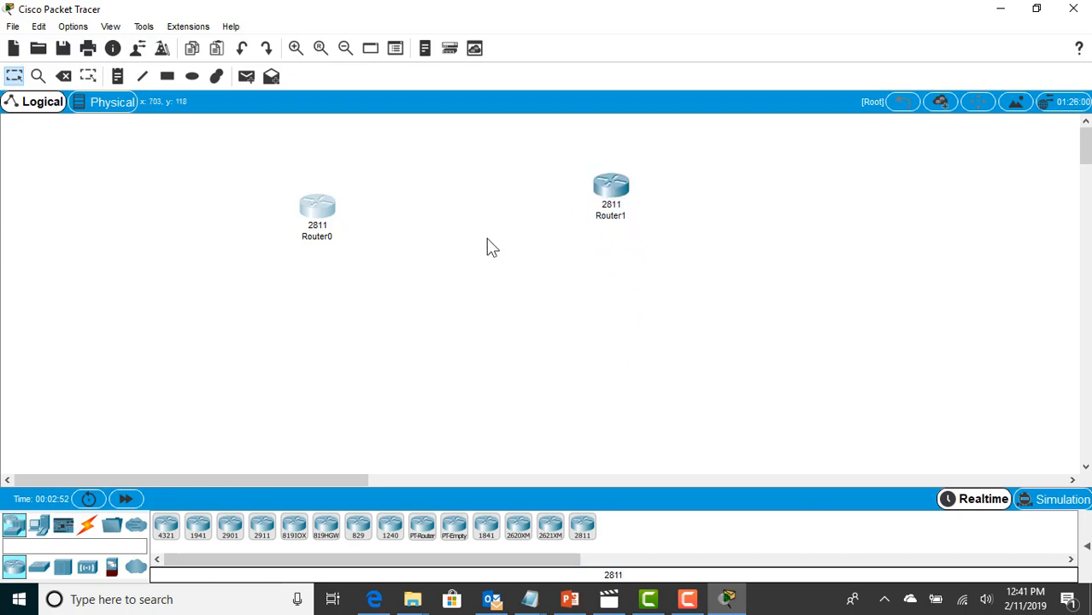
pyautogui.moveTo(316, 209); pyautogui.dragTo(321, 189)
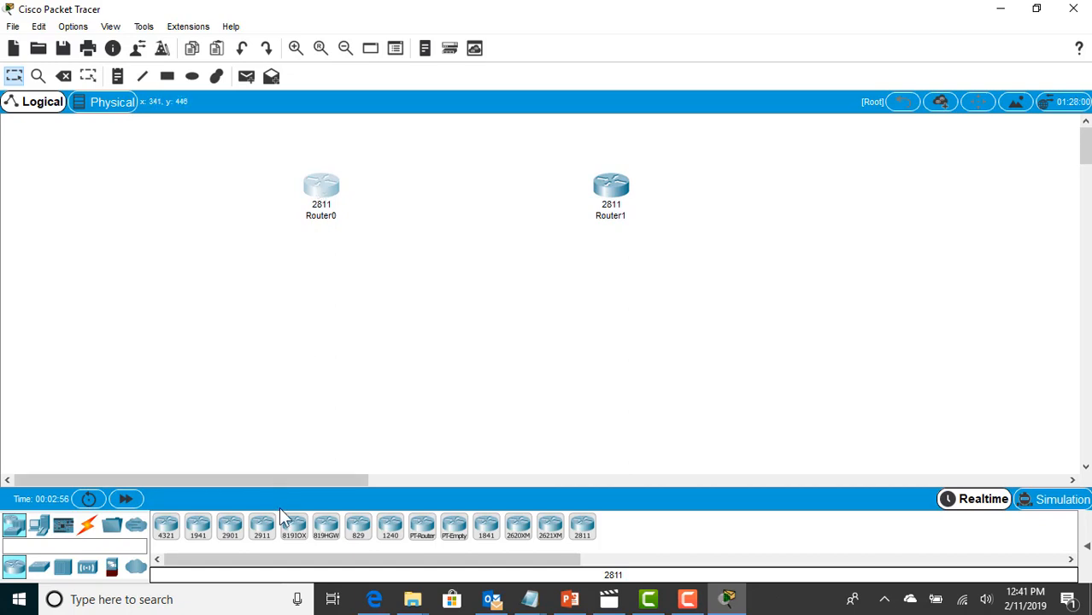
# - Place two 2950-24 switches in the workspace, one below each router
pyautogui.click(41, 569)
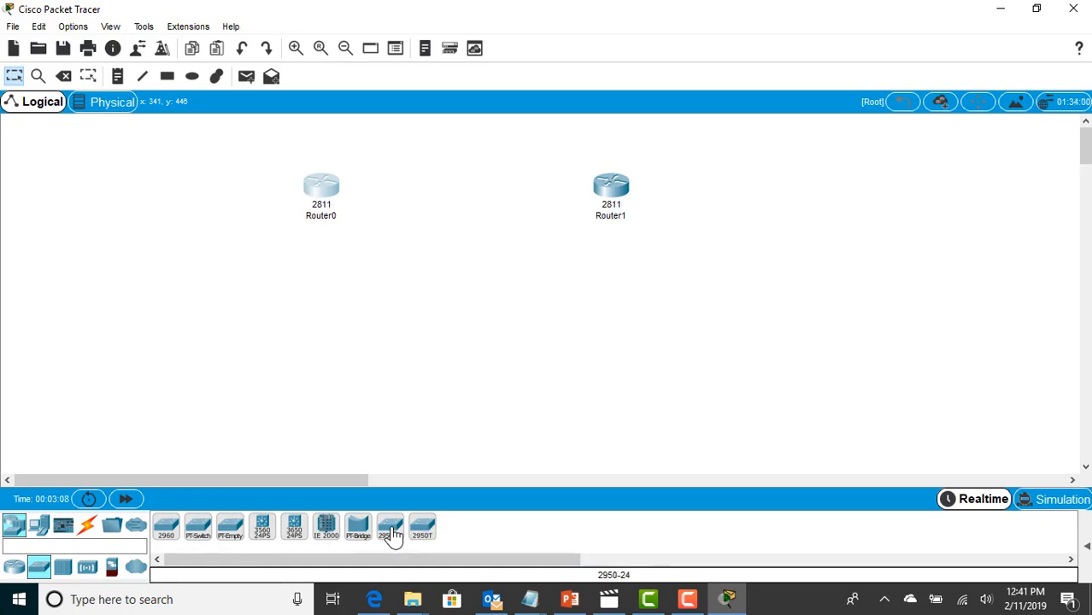
pyautogui.moveTo(394, 536); pyautogui.dragTo(263, 295)
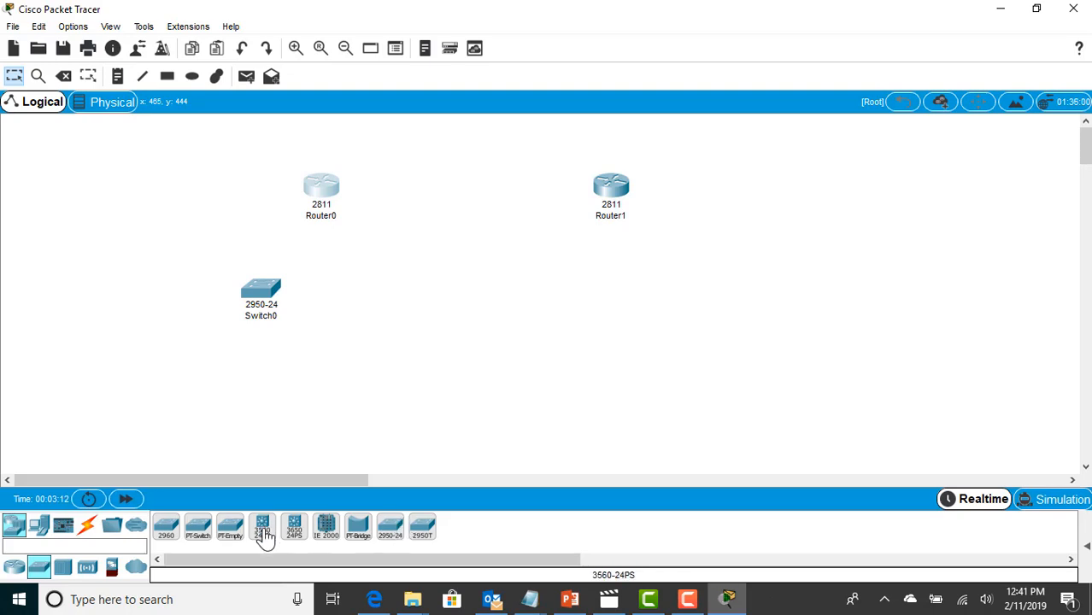
pyautogui.moveTo(390, 531); pyautogui.dragTo(659, 299)
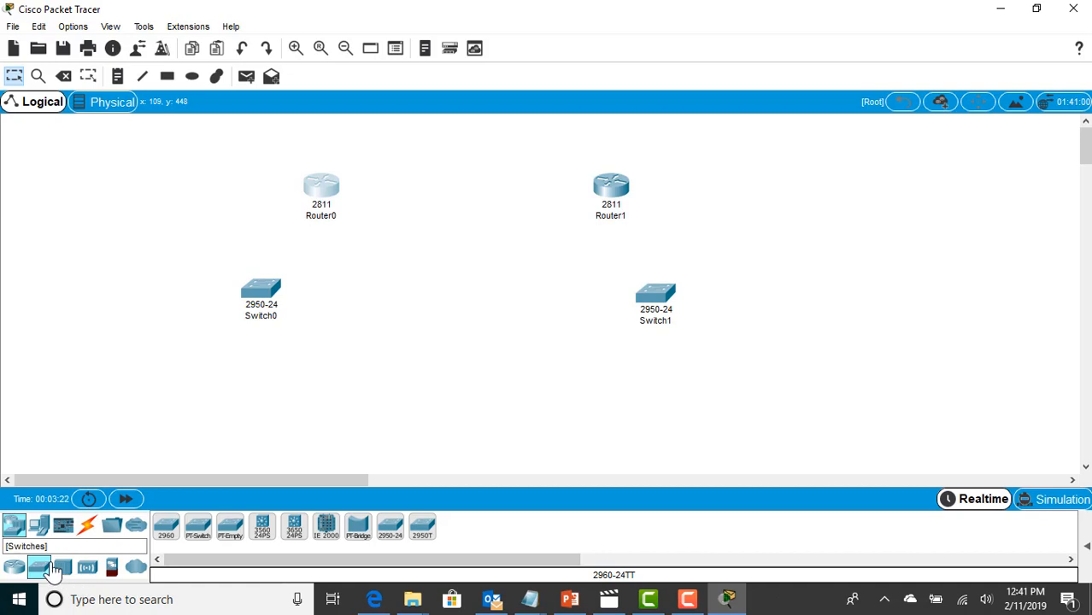
# - Connect Router0's FastEthernet0/1 to Router1's FastEthernet0/1 with a copper straight-through cable
pyautogui.click(88, 527)
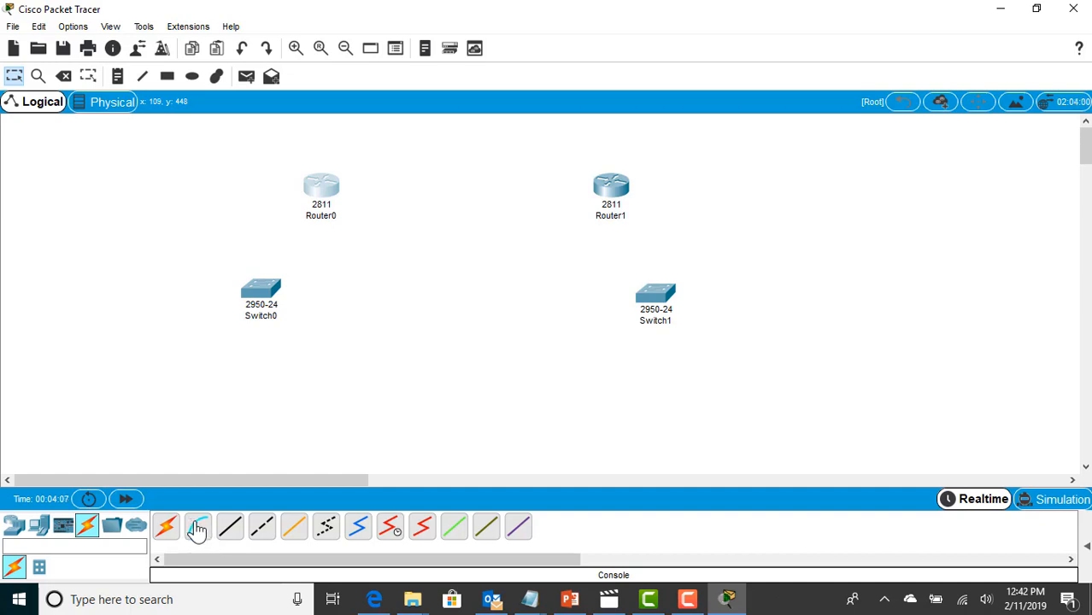
pyautogui.click(239, 530)
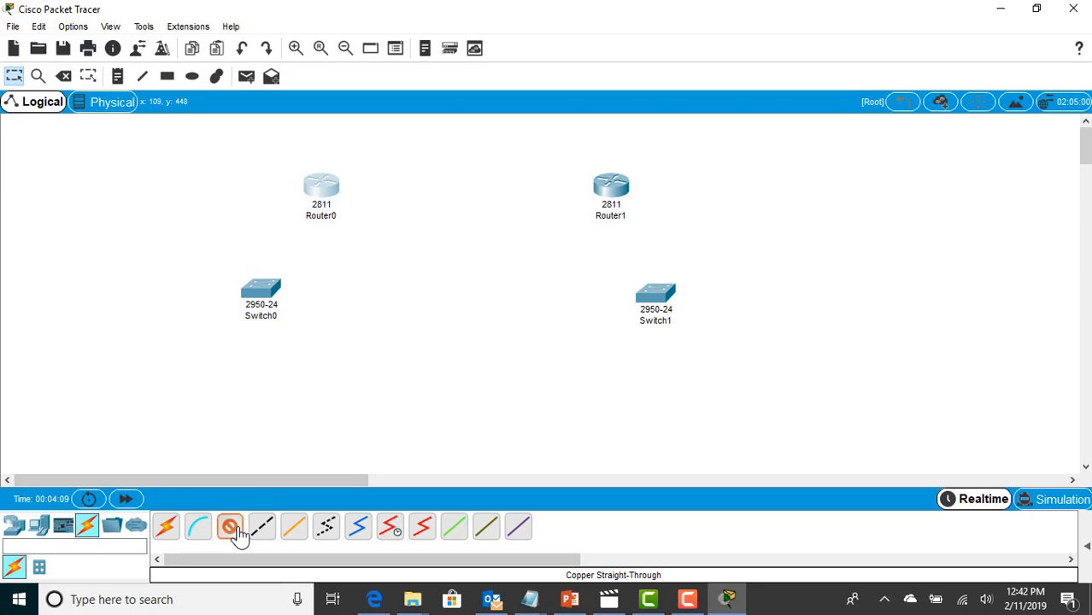
pyautogui.click(333, 188)
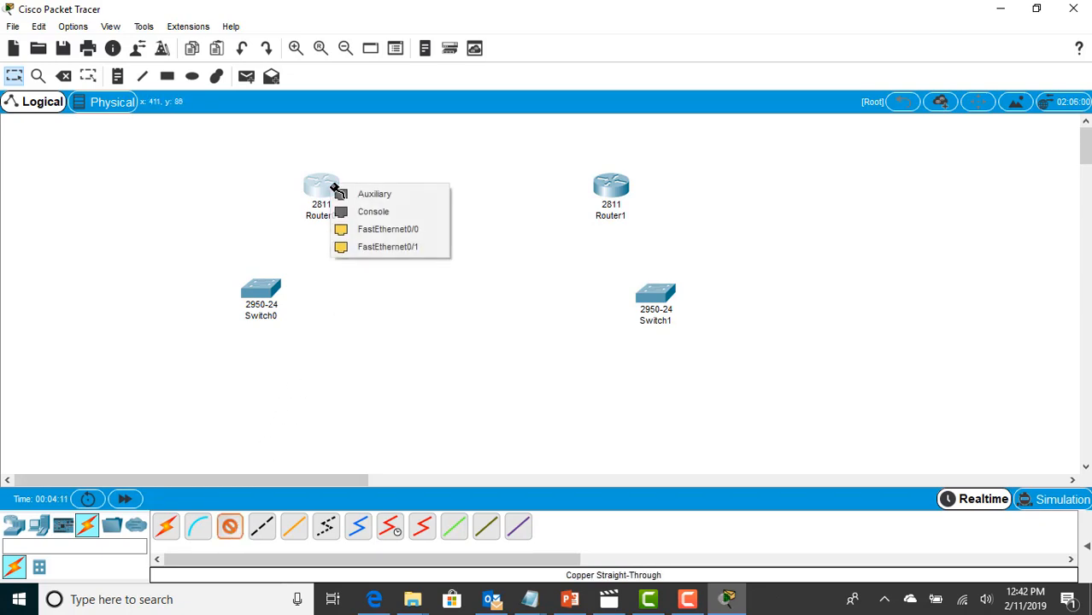
pyautogui.click(366, 247)
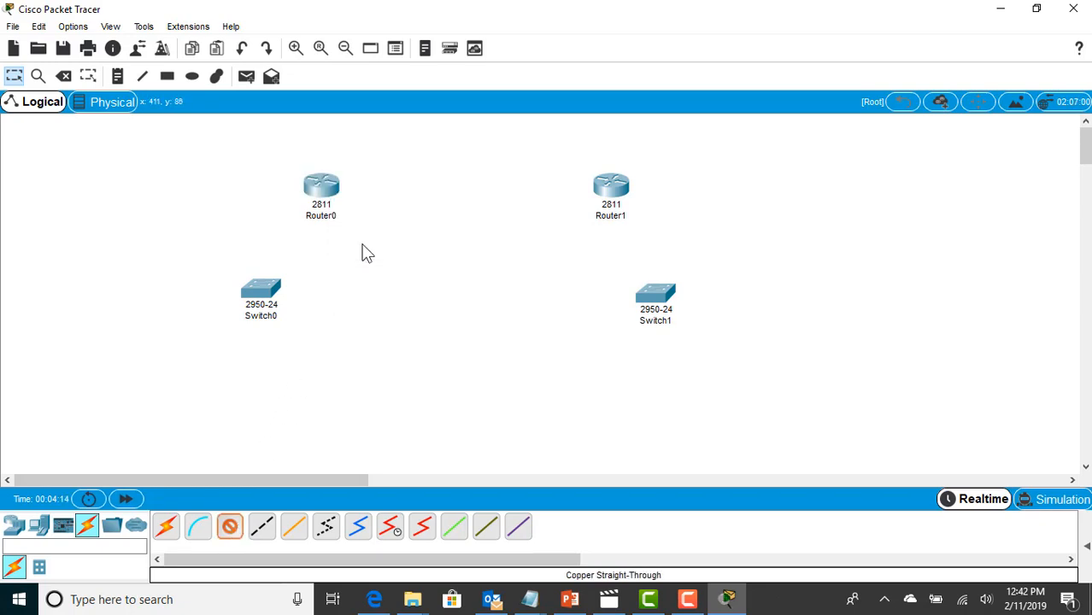
pyautogui.click(605, 188)
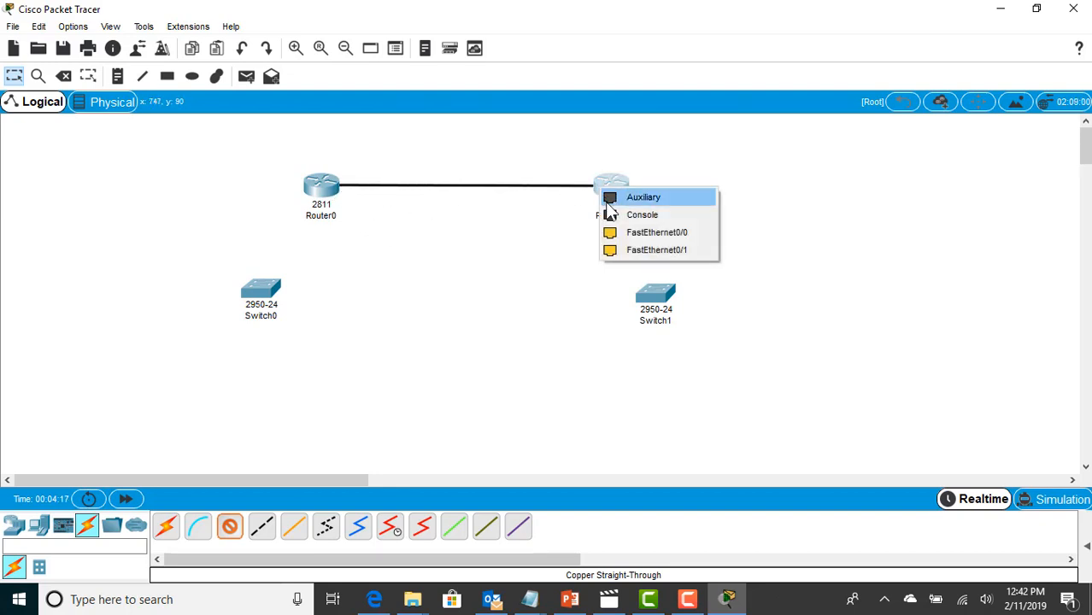
pyautogui.click(630, 249)
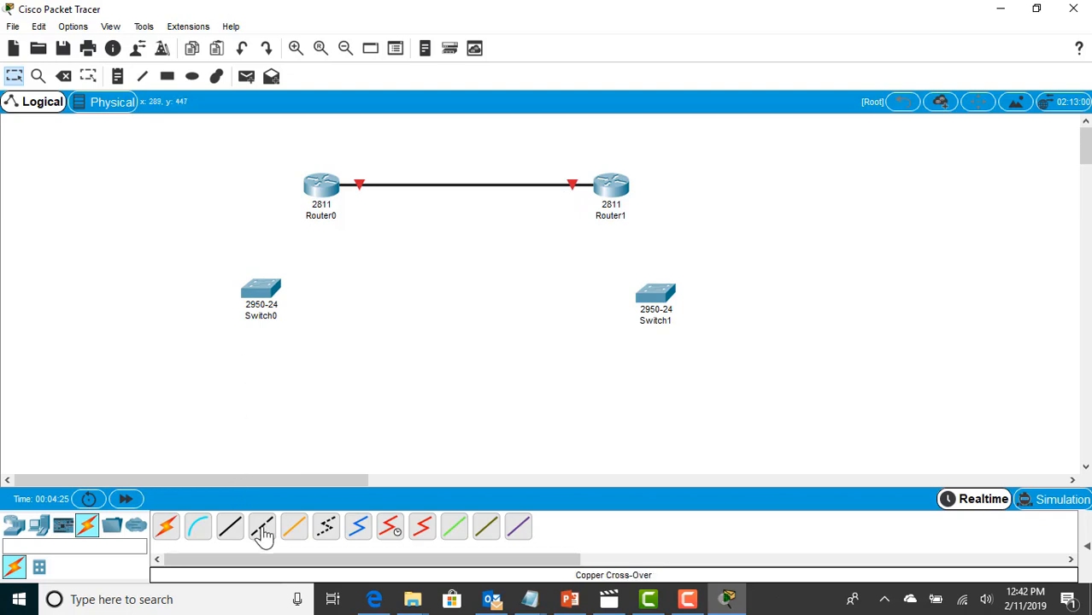
# - Connect Router0's FastEthernet0/0 to Switch0's FastEthernet0/24 with a copper straight-through cable
pyautogui.click(233, 531)
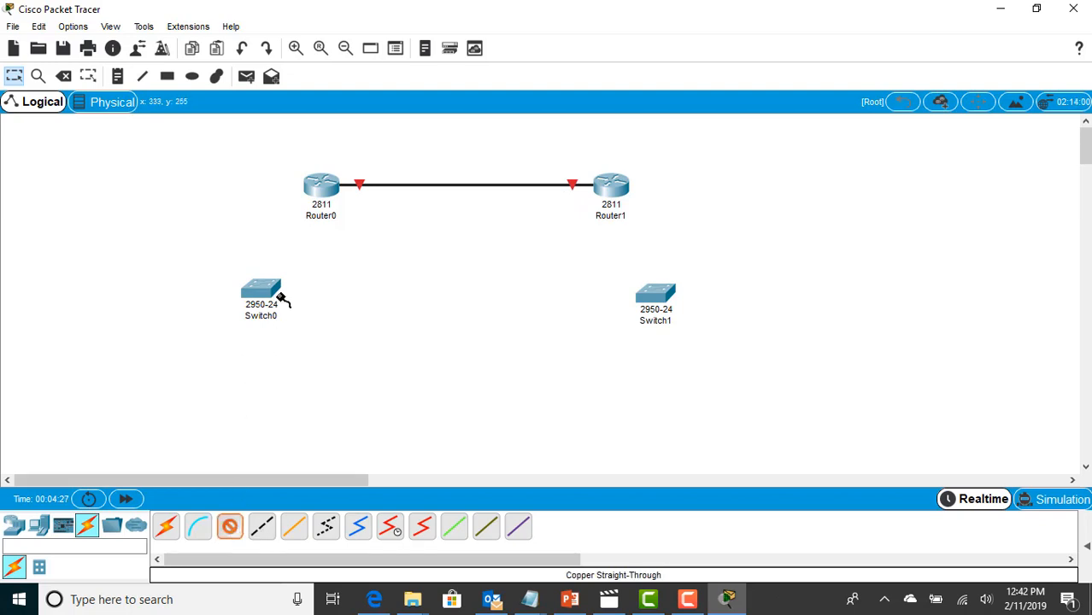
pyautogui.click(321, 186)
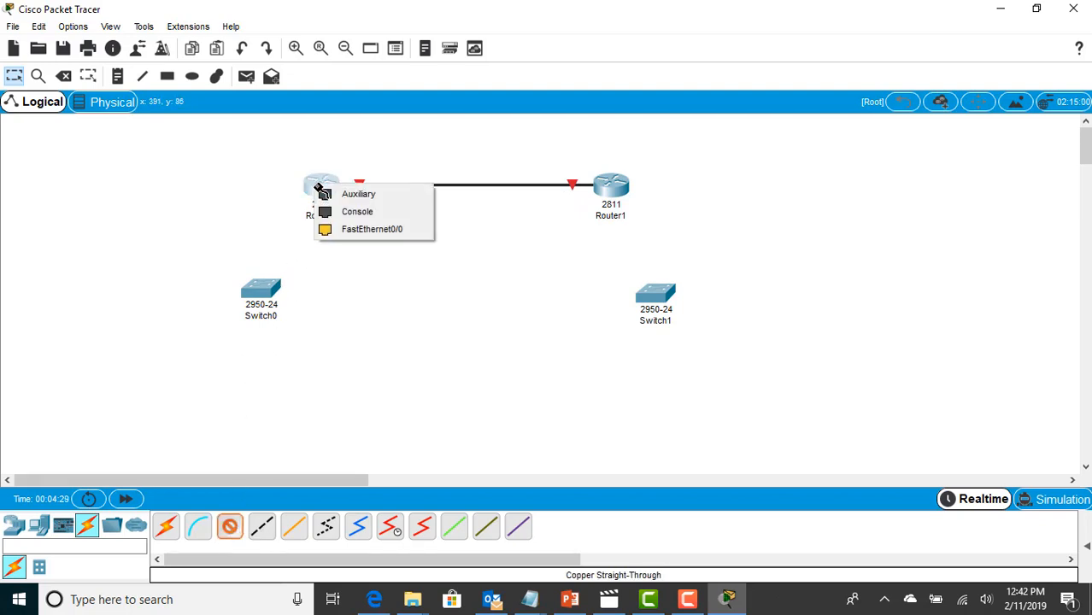
pyautogui.click(325, 230)
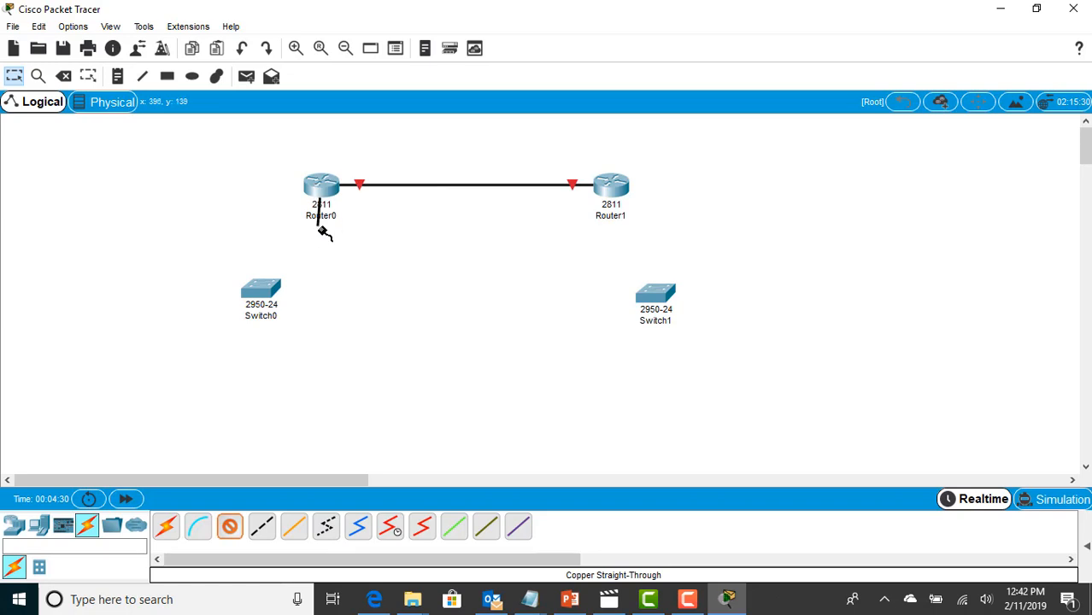
pyautogui.click(279, 291)
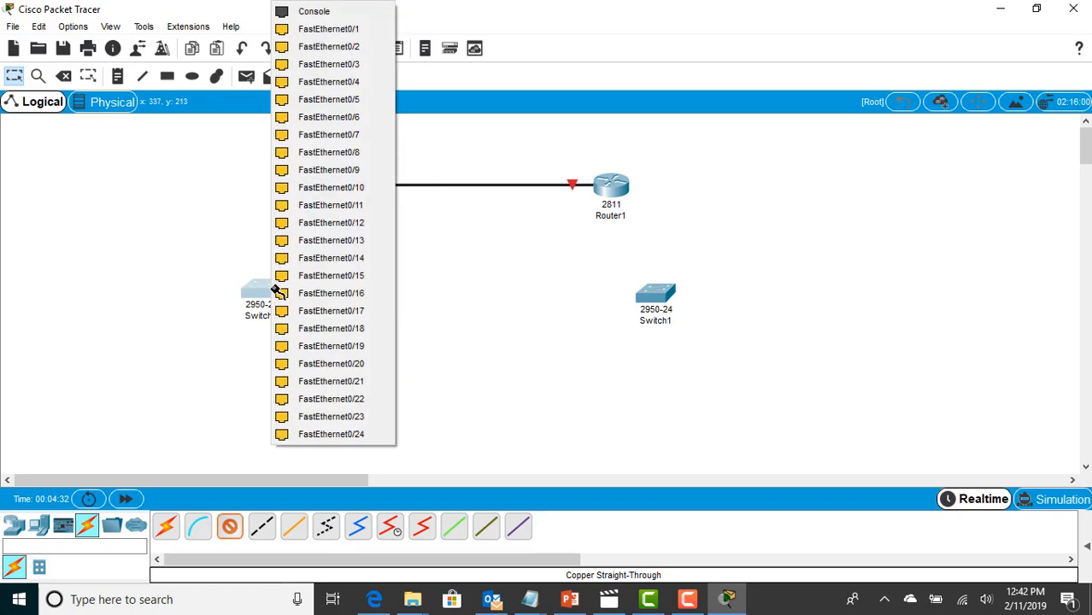
pyautogui.click(338, 435)
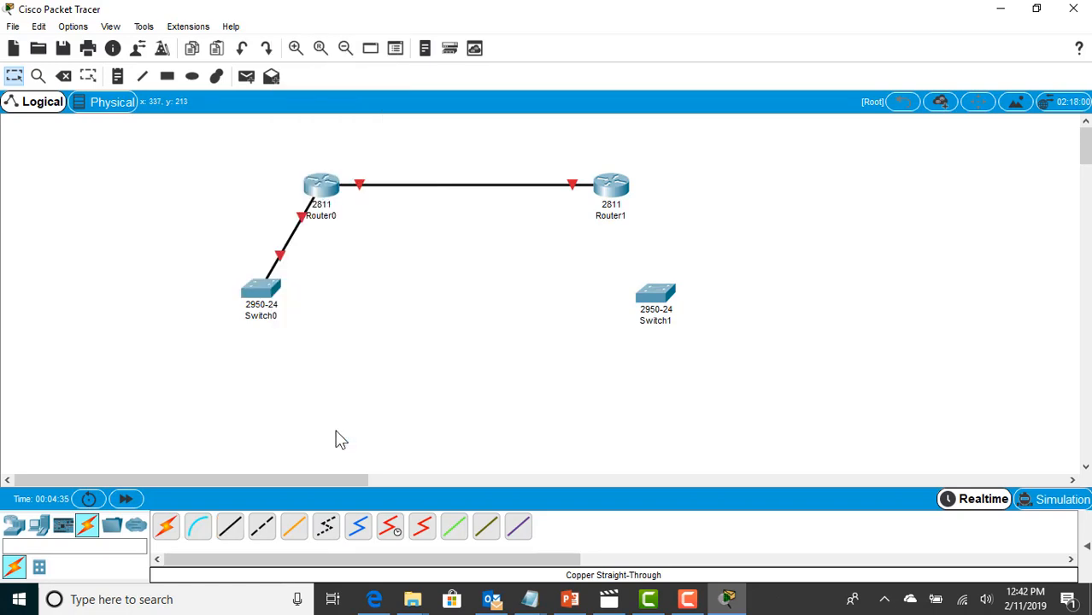
# - Connect Router1's FastEthernet0/0 to Switch1's FastEthernet0/24 with a copper straight-through cable
pyautogui.click(230, 526)
pyautogui.click(627, 192)
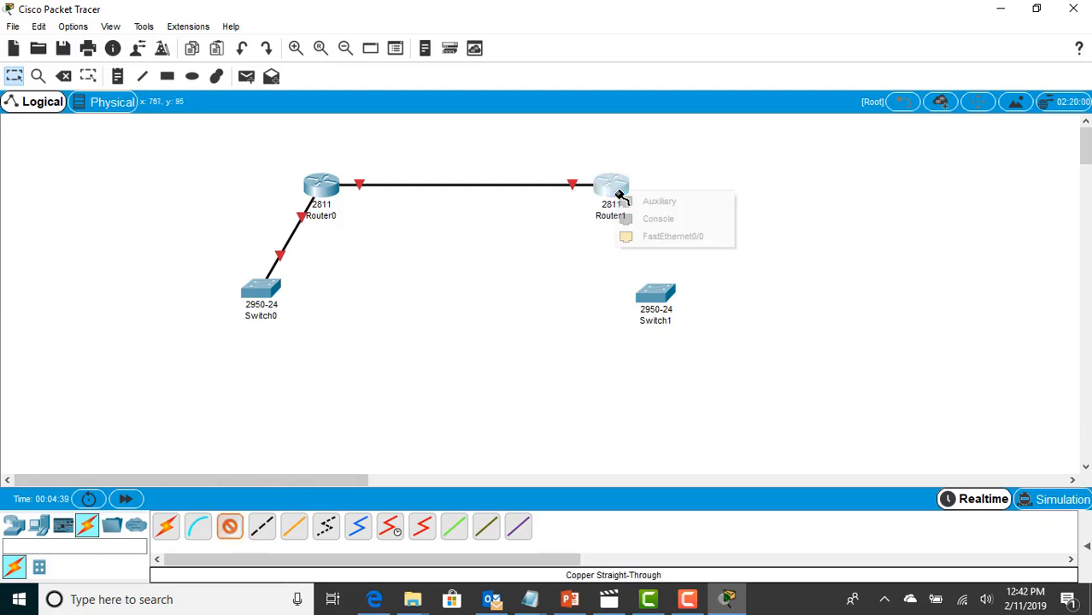
pyautogui.click(647, 244)
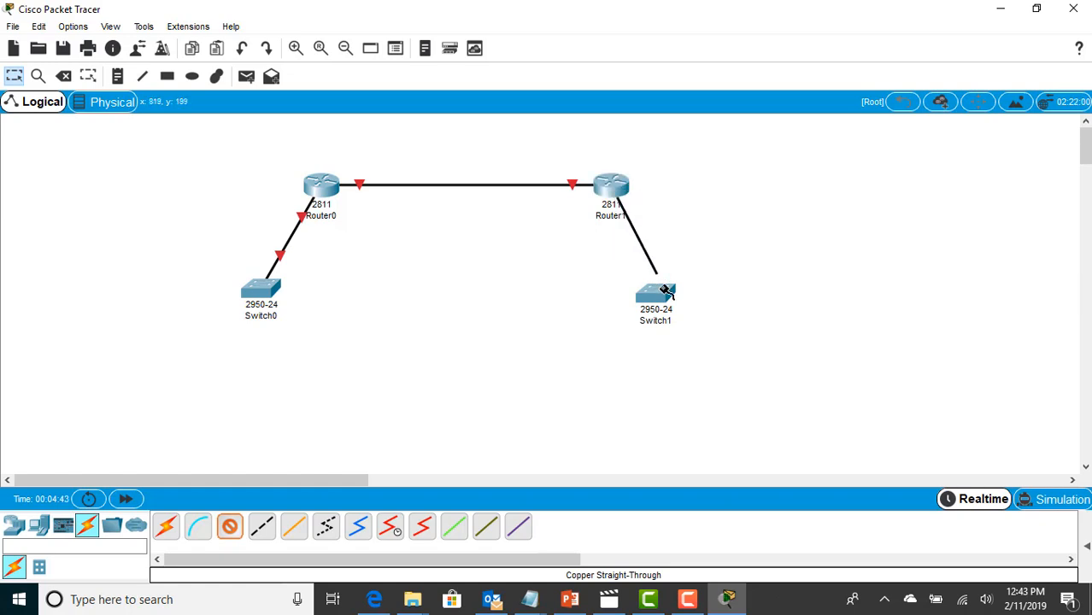
pyautogui.click(655, 293)
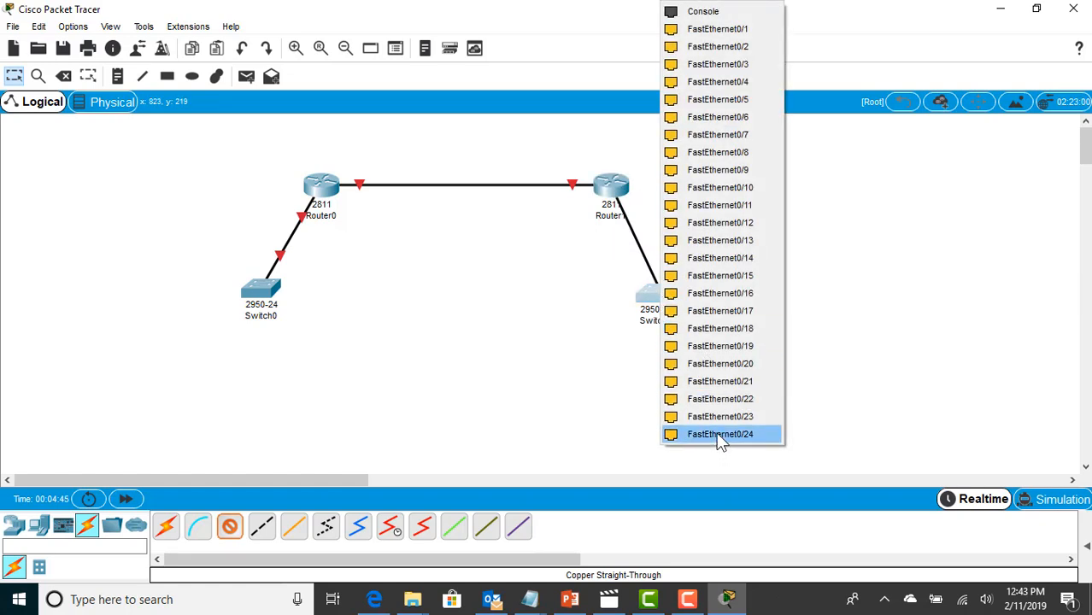
pyautogui.click(719, 439)
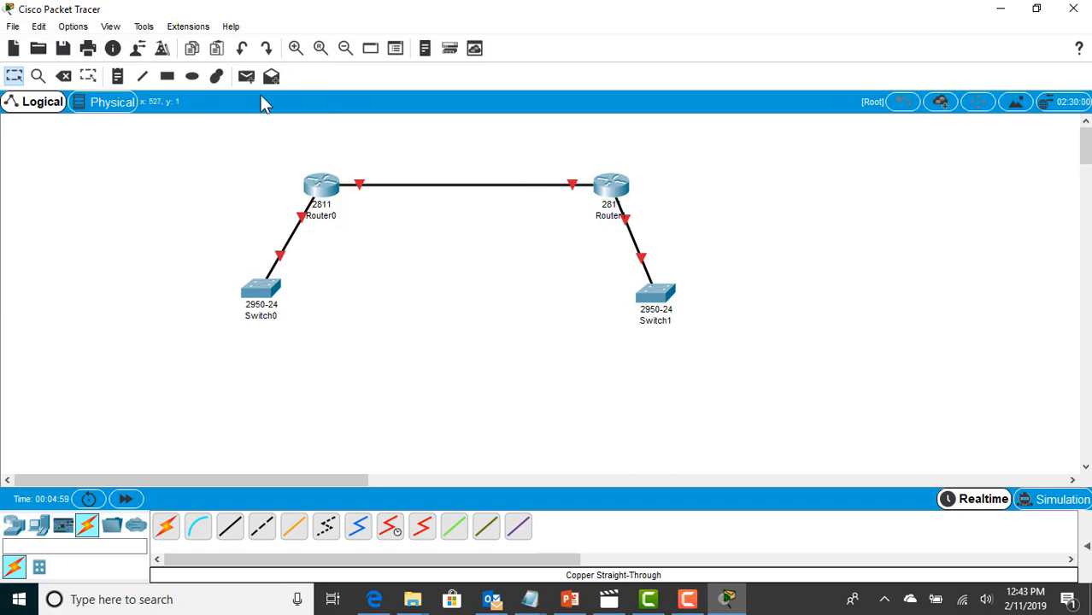
pyautogui.click(143, 32)
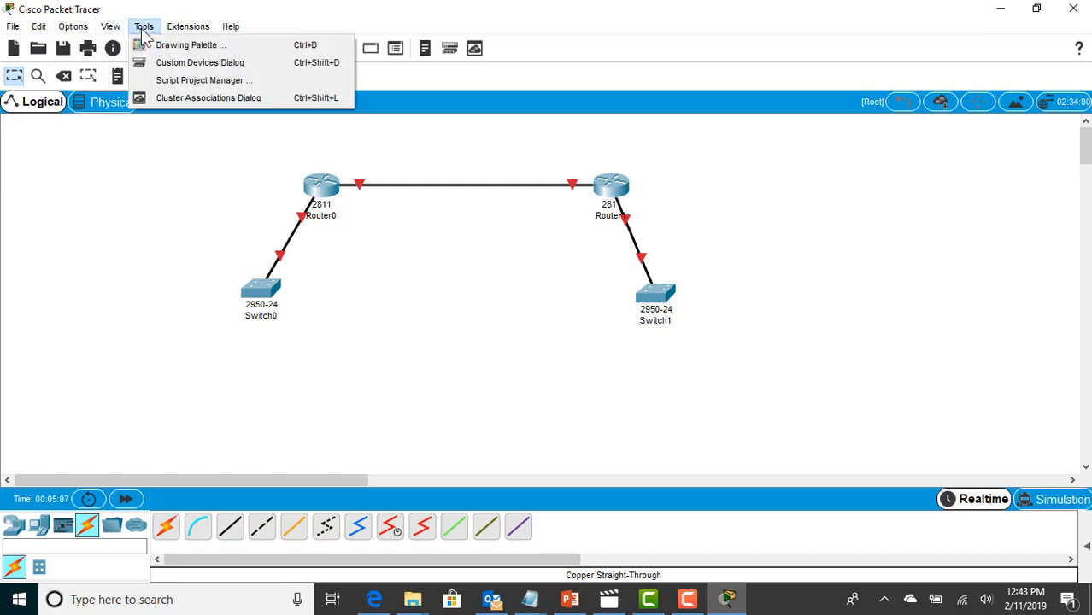
pyautogui.click(154, 45)
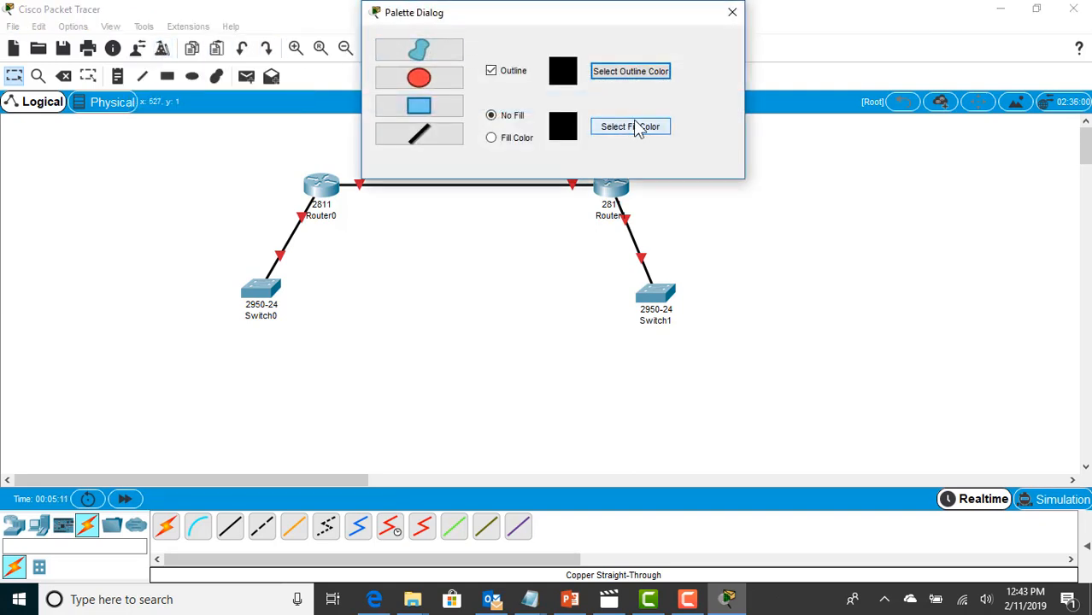
pyautogui.click(734, 14)
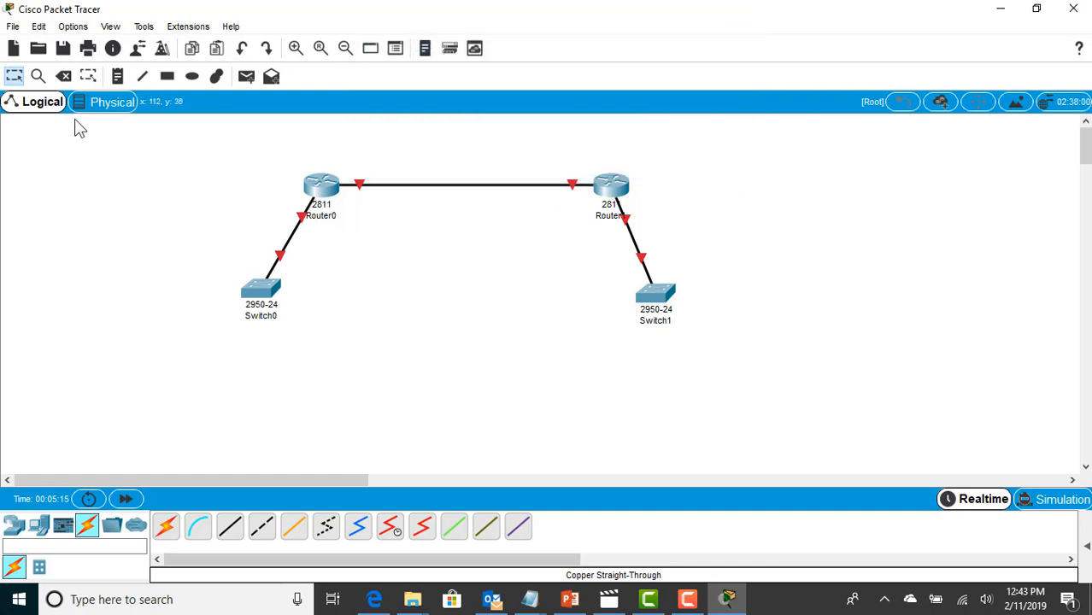
pyautogui.click(43, 27)
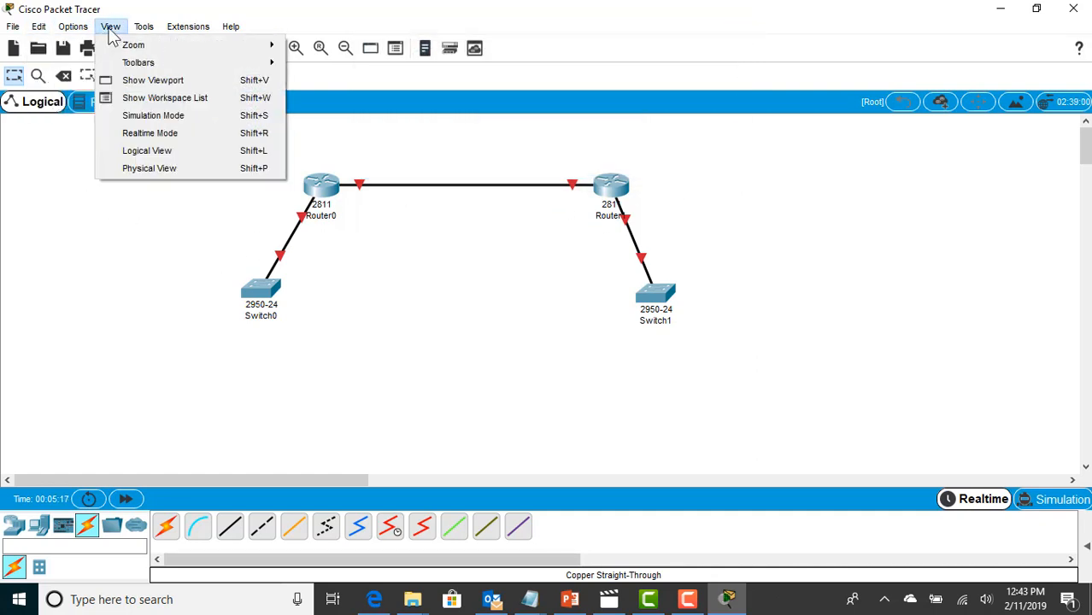
pyautogui.moveTo(117, 34)
pyautogui.moveTo(150, 68)
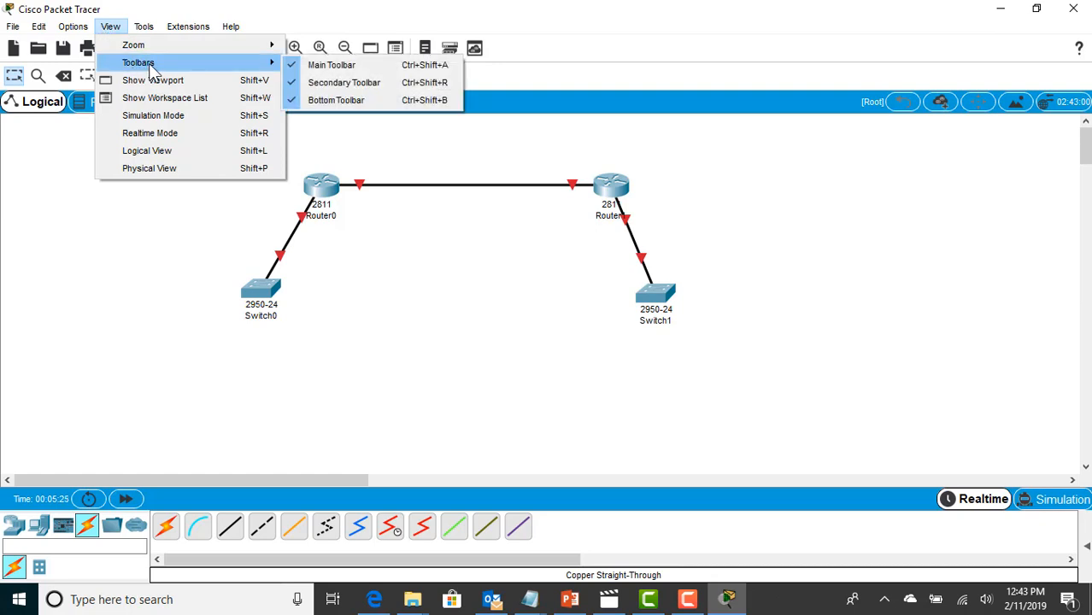
pyautogui.click(568, 48)
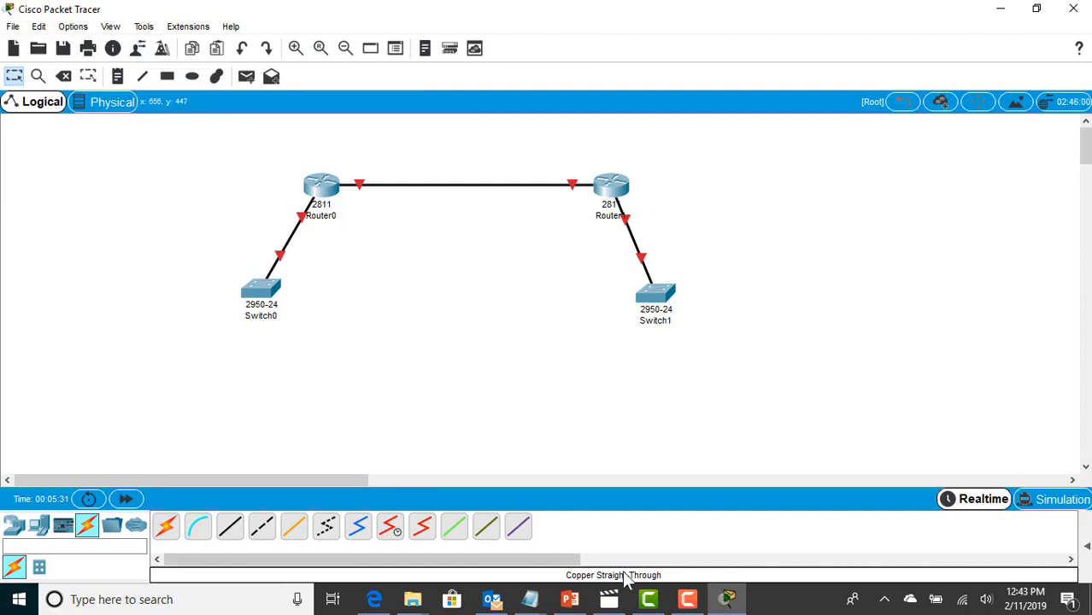
pyautogui.click(688, 602)
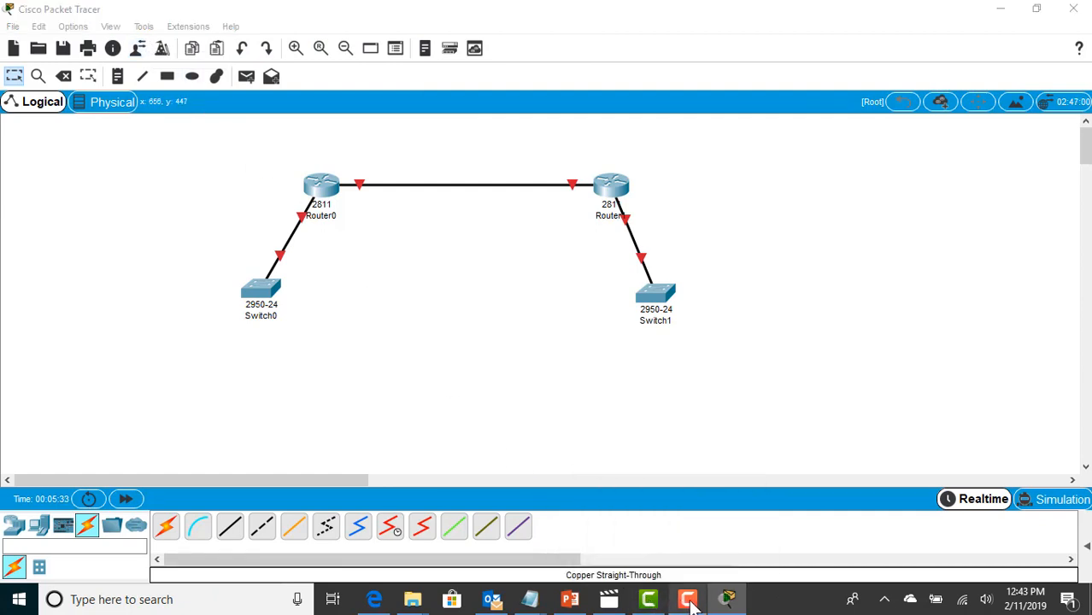
pyautogui.click(1015, 525)
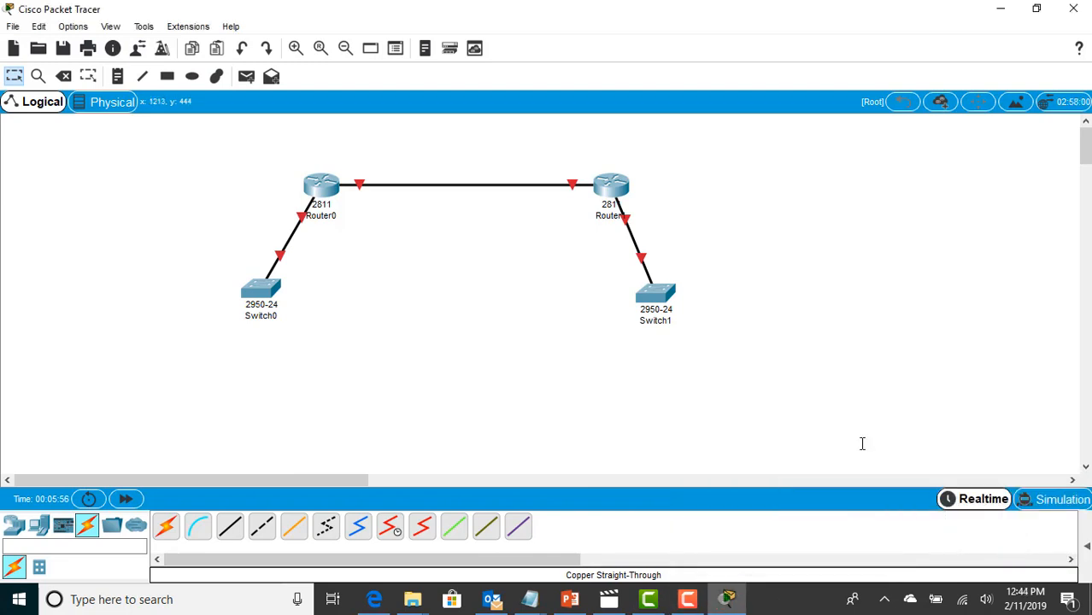
# - Add a three-line note beside the Router0–Switch0 link reading Network 1, 172.16.0.0, 255.255.224.0
pyautogui.click(119, 78)
pyautogui.click(149, 207)
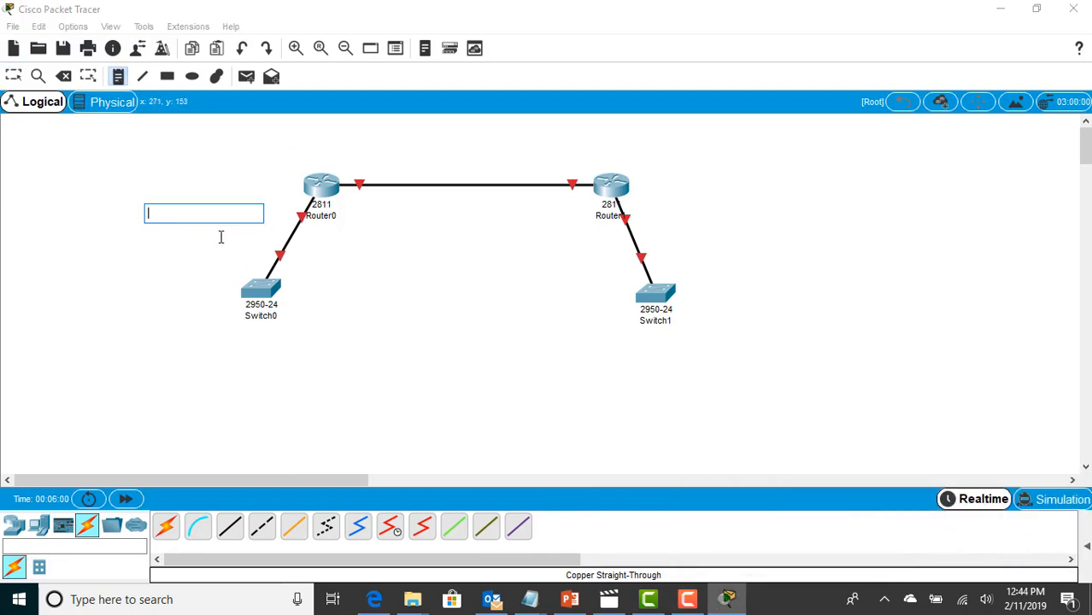
pyautogui.write('Ne')
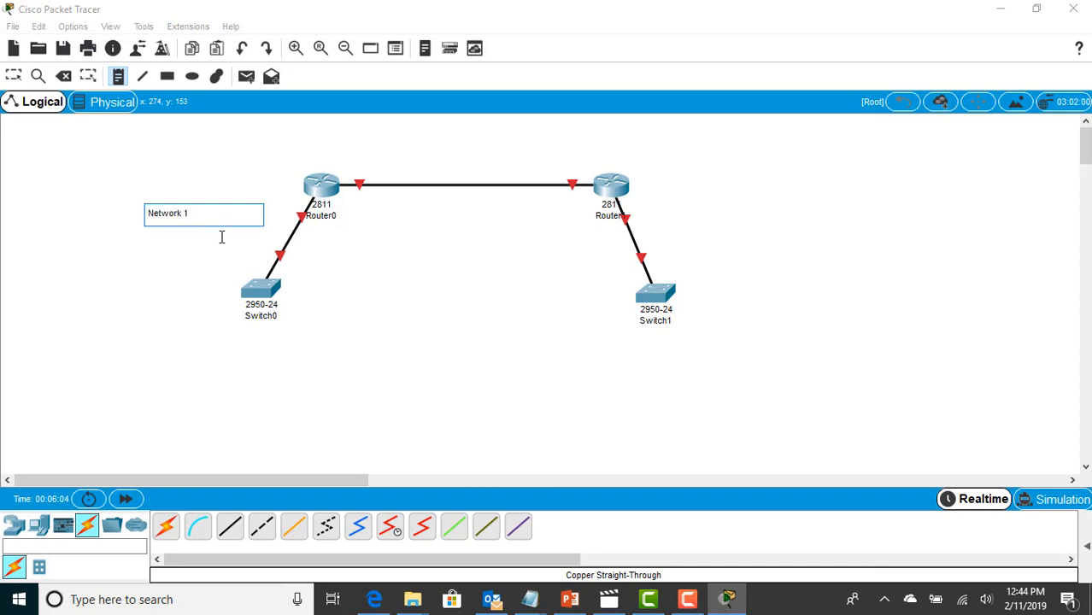
pyautogui.write('twork 1')
pyautogui.press('Return')
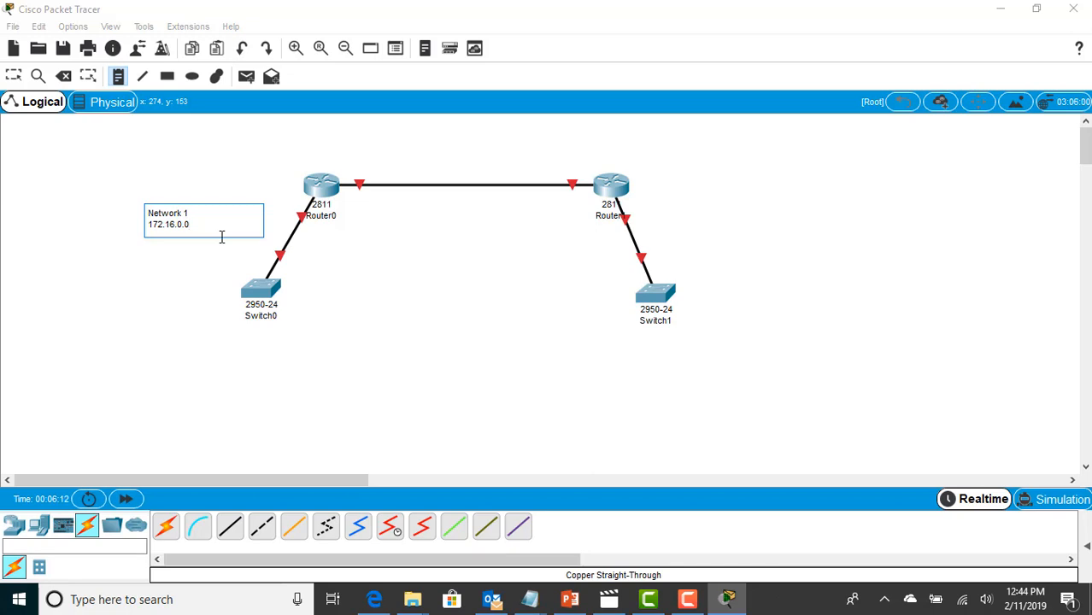
pyautogui.press('Return')
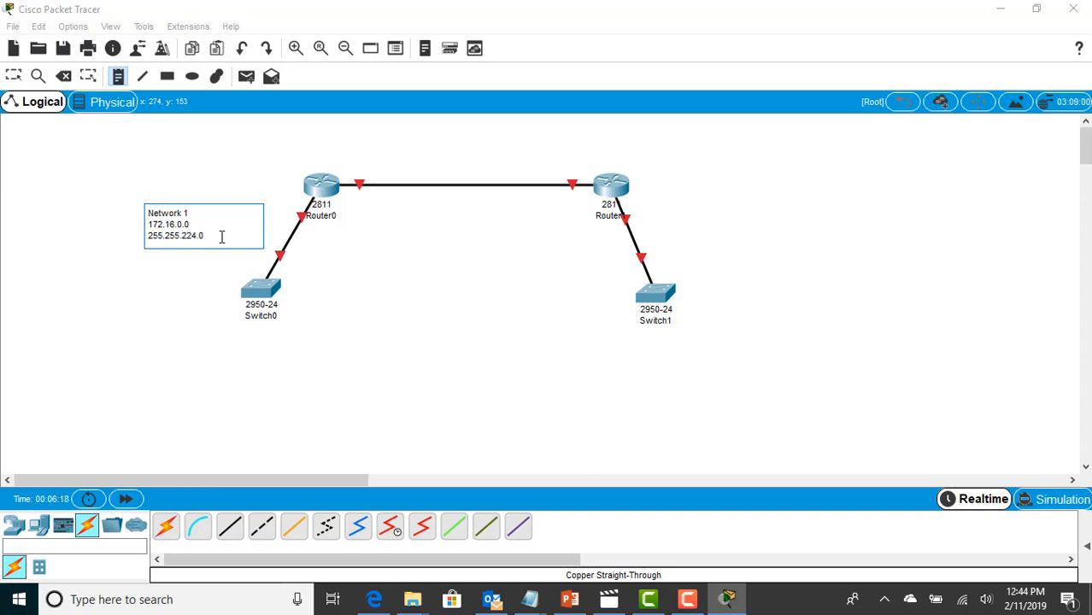
pyautogui.press('Escape')
# - Add a three-line note above the link between the routers reading Network 2, 172.16.32.0, 255.255.224.0
pyautogui.moveTo(390, 135); pyautogui.dragTo(520, 167)
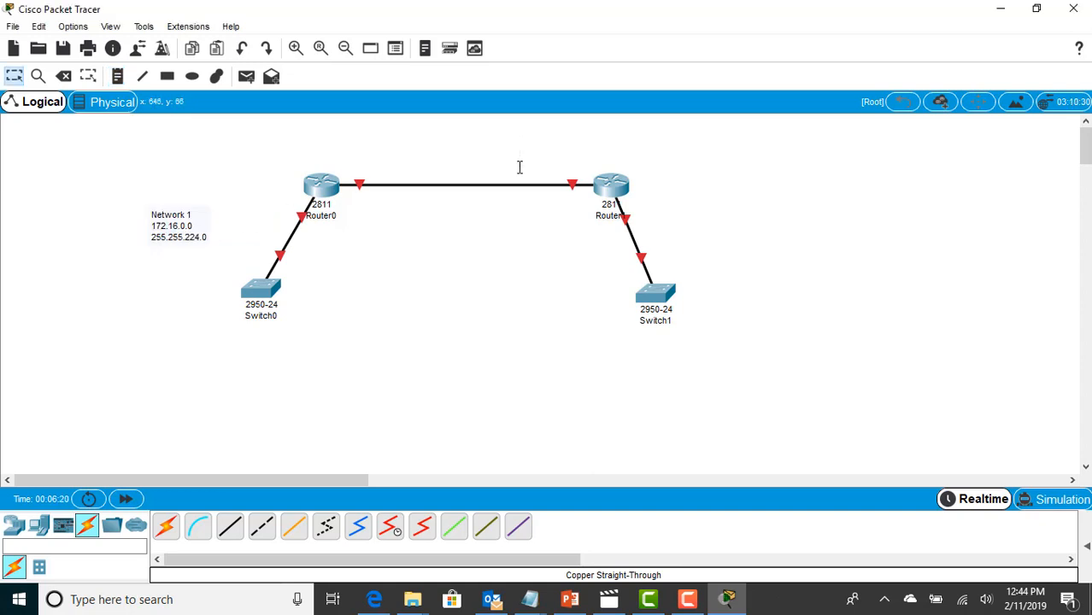
pyautogui.click(117, 77)
pyautogui.click(389, 141)
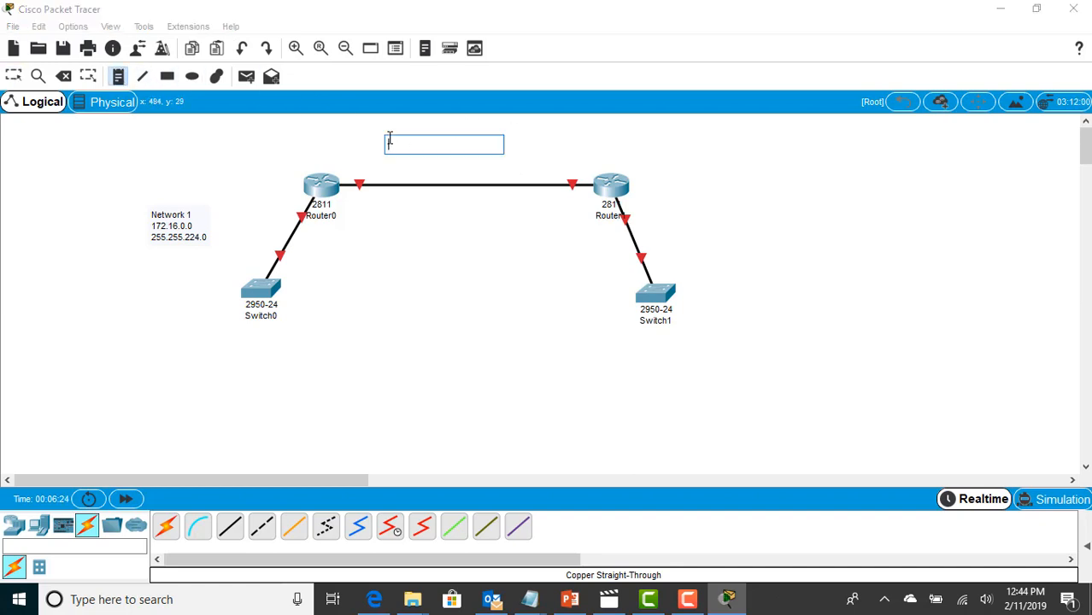
pyautogui.write('Network 2')
pyautogui.press('Return')
pyautogui.write('172.16')
pyautogui.write('.32.0')
pyautogui.press('Return')
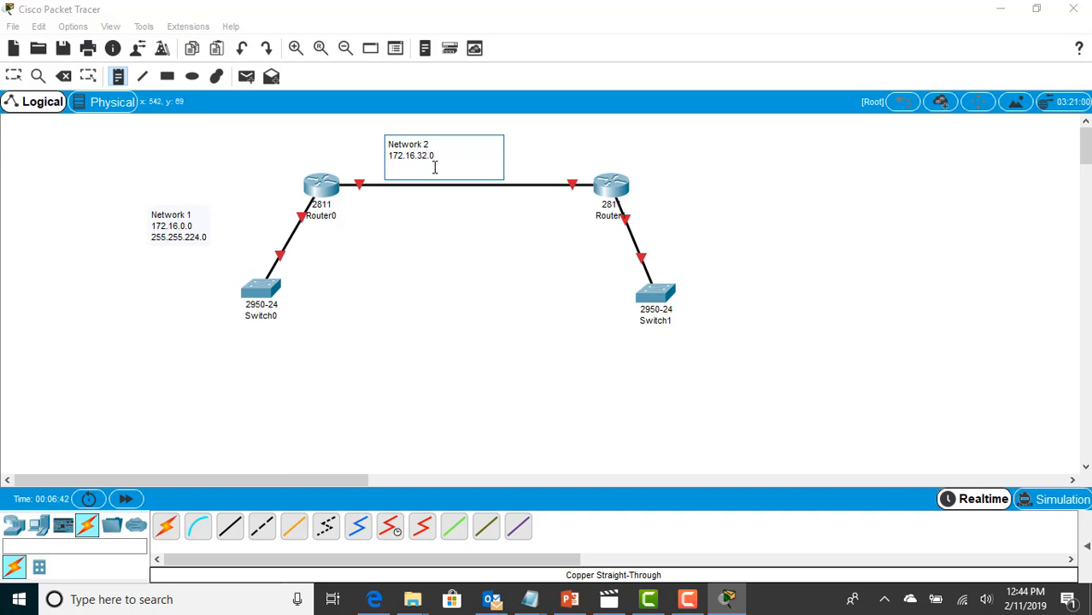
pyautogui.write('255.255.224.0')
# - Add a two-line note beside the Router1–Switch1 link reading Network 172.16.64.0 and 255.255.224.0
pyautogui.click(119, 80)
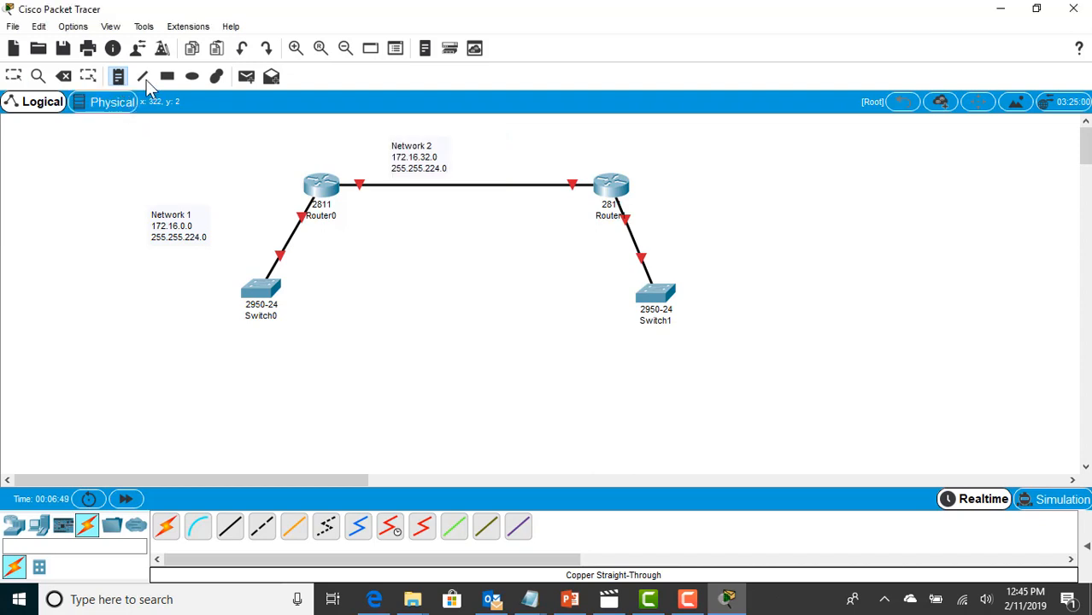
pyautogui.click(694, 215)
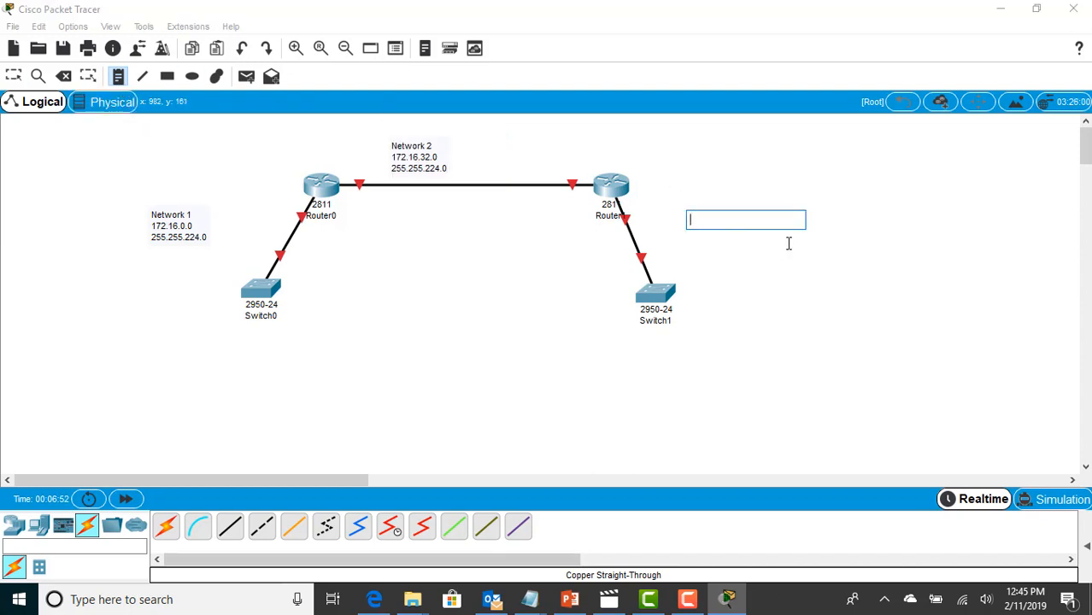
pyautogui.write('Netwr')
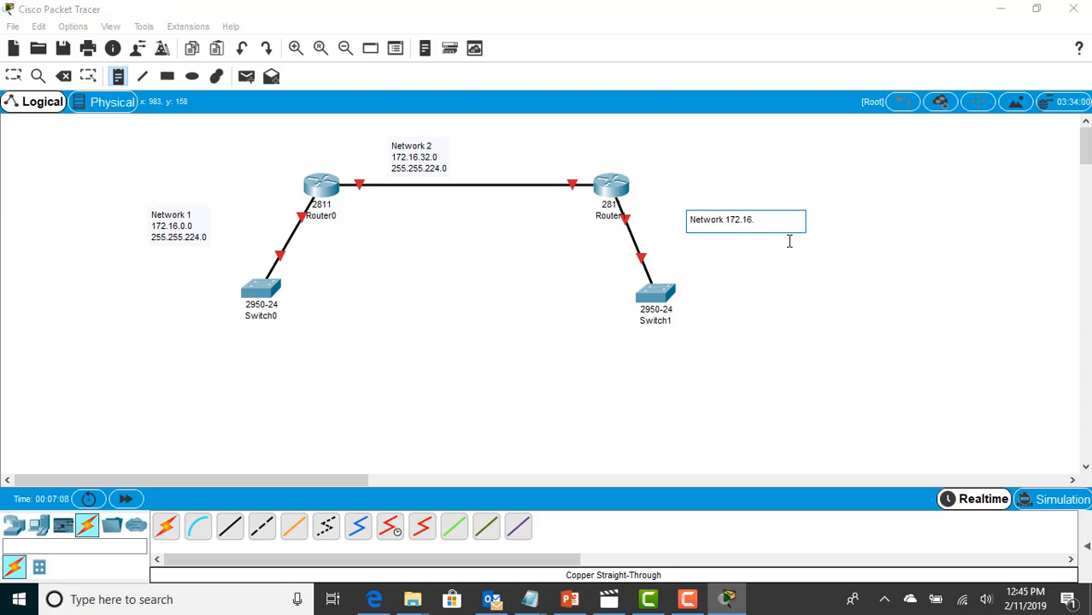
pyautogui.write('64.0')
pyautogui.press('Return')
pyautogui.write('2')
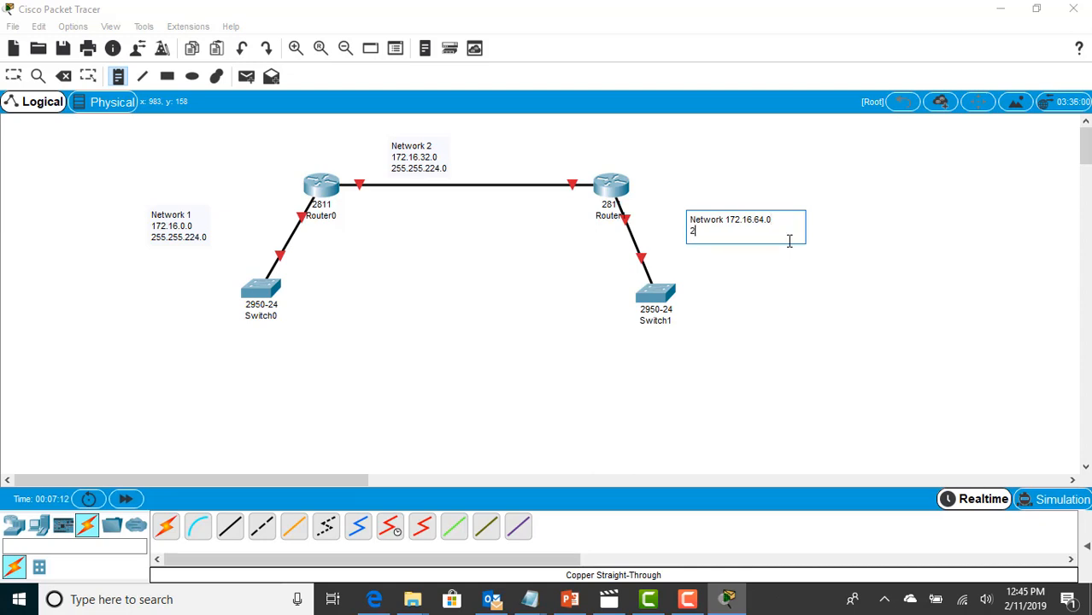
pyautogui.write('55.255.224')
pyautogui.press('Return')
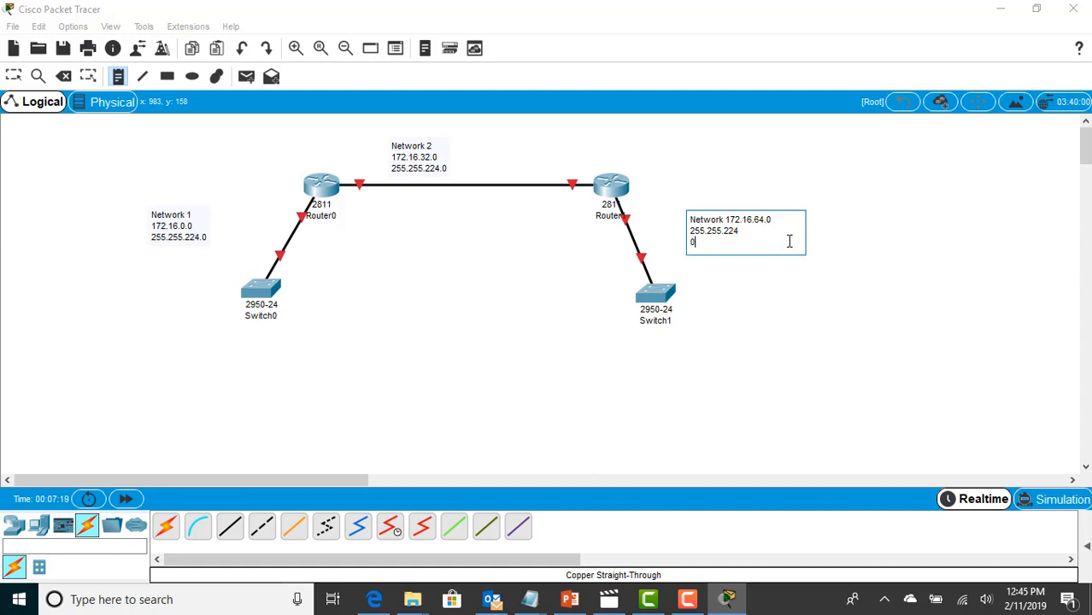
pyautogui.write('0')
pyautogui.press('BackSpace')
pyautogui.press('BackSpace')
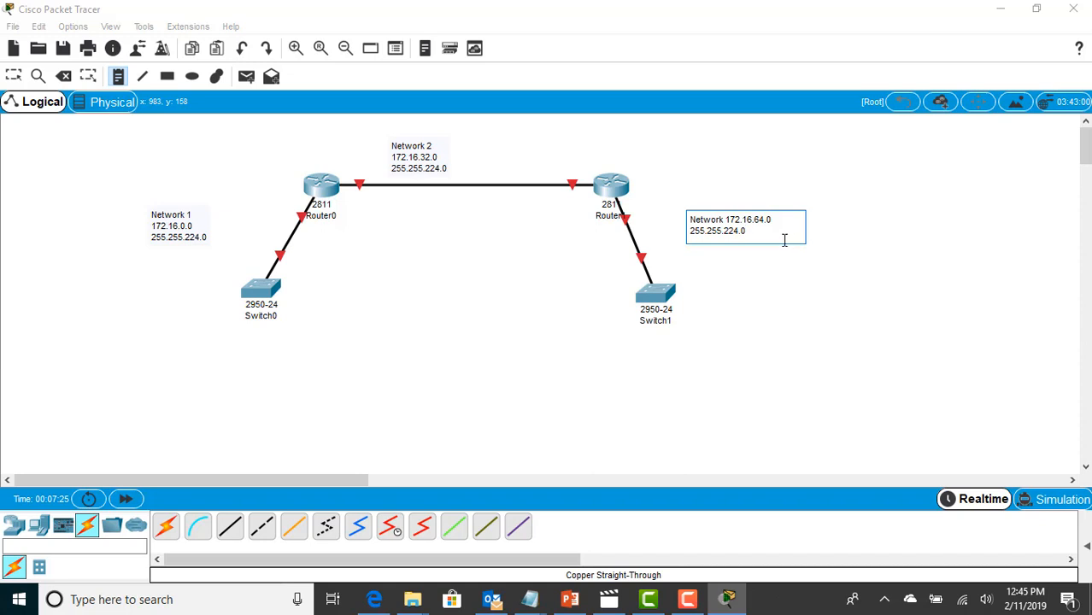
# - Change the new note's first line to Network 3 and put 172.16.64.0 on its own line
pyautogui.click(728, 221)
pyautogui.write('3')
pyautogui.press('Return')
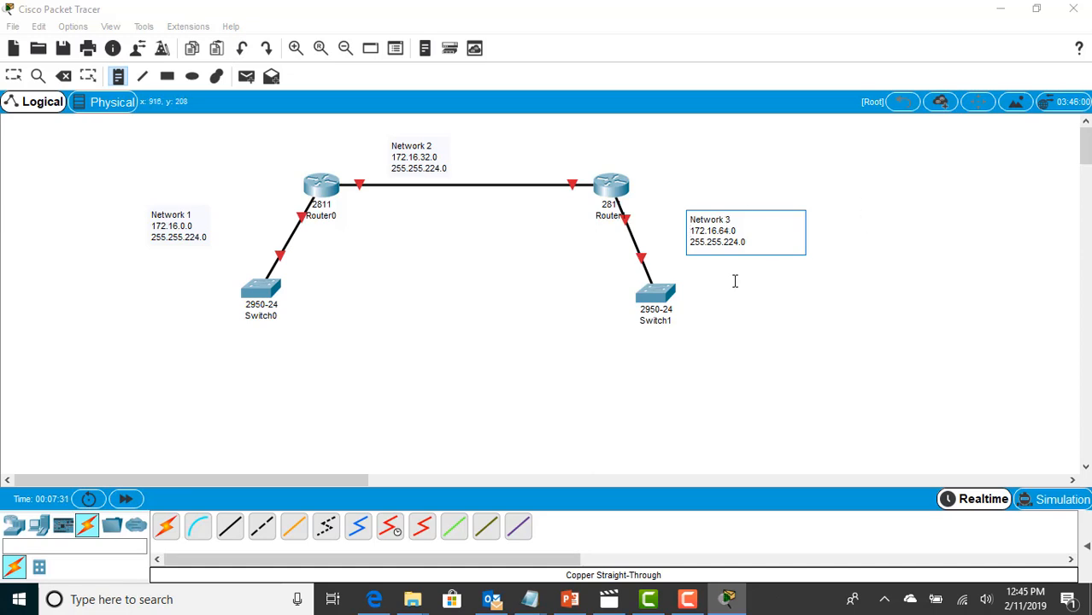
pyautogui.press('Escape')
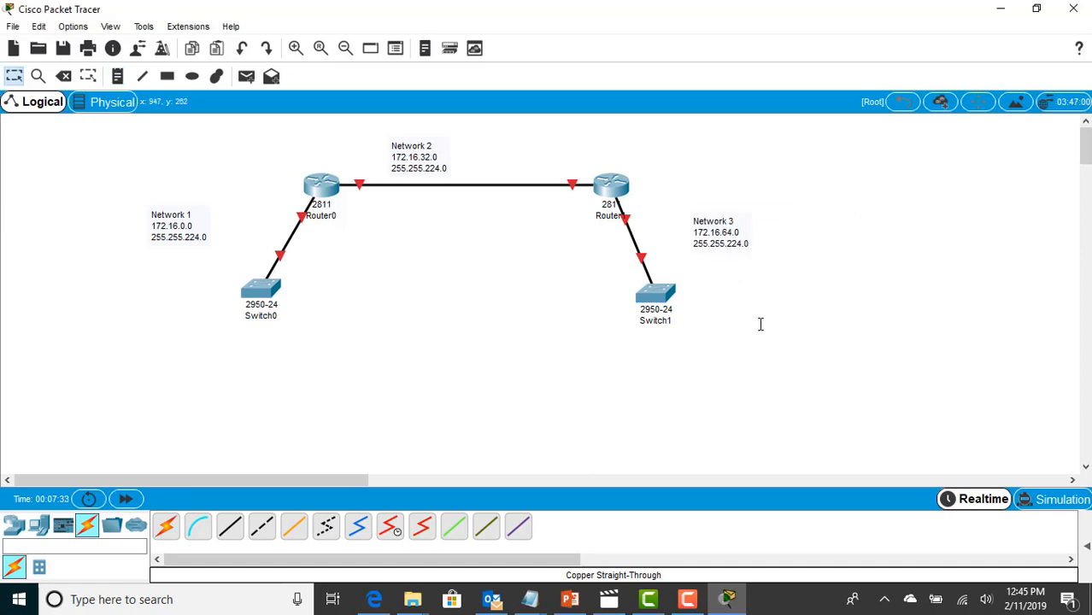
# - Place two PCs side by side in the workspace below Switch0
pyautogui.click(40, 527)
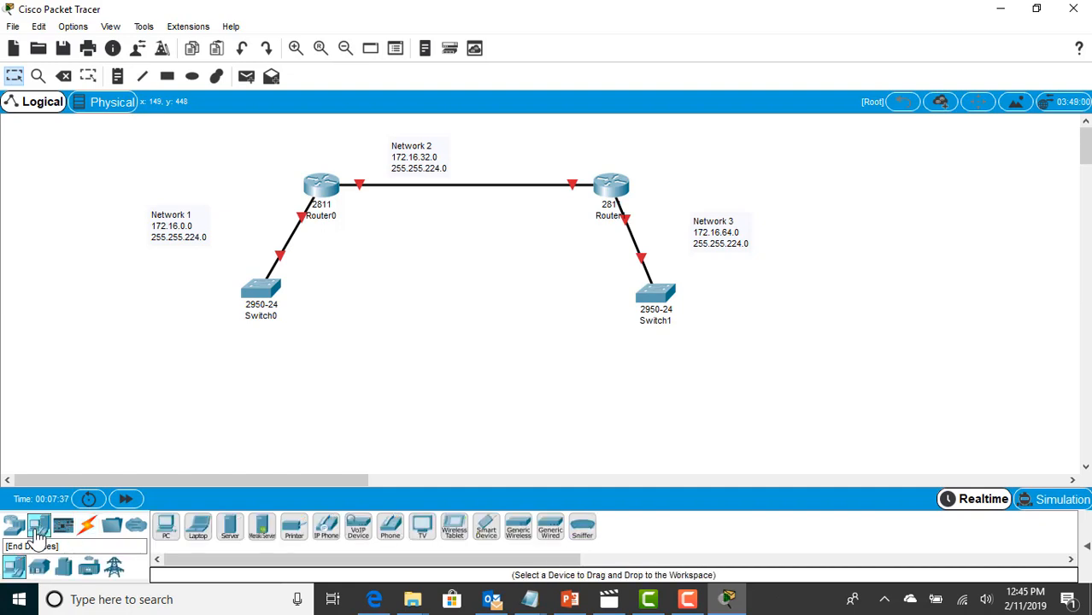
pyautogui.click(167, 530)
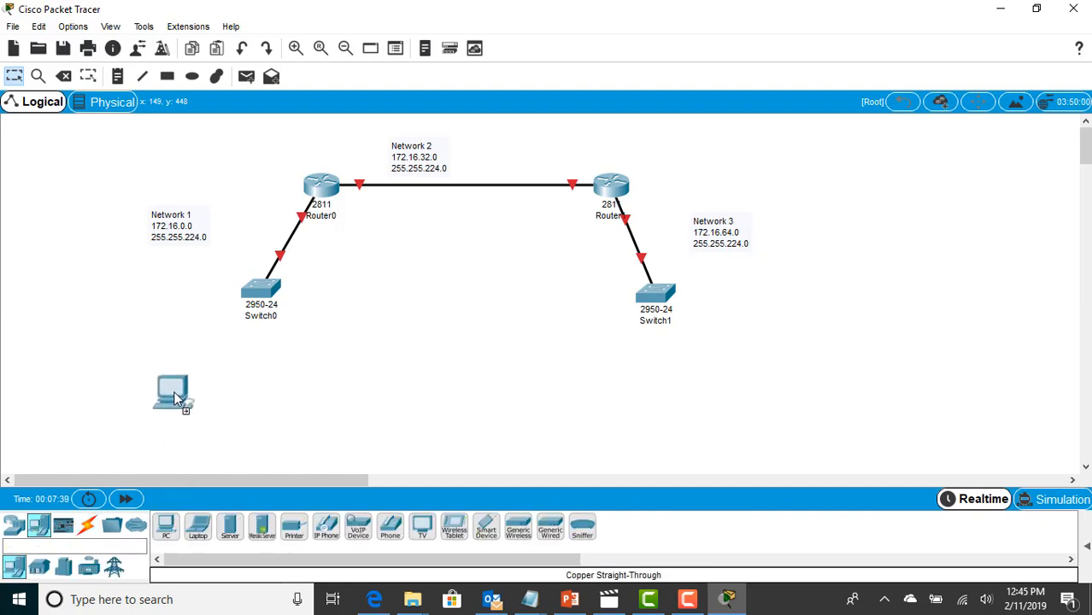
pyautogui.click(174, 390)
pyautogui.click(170, 529)
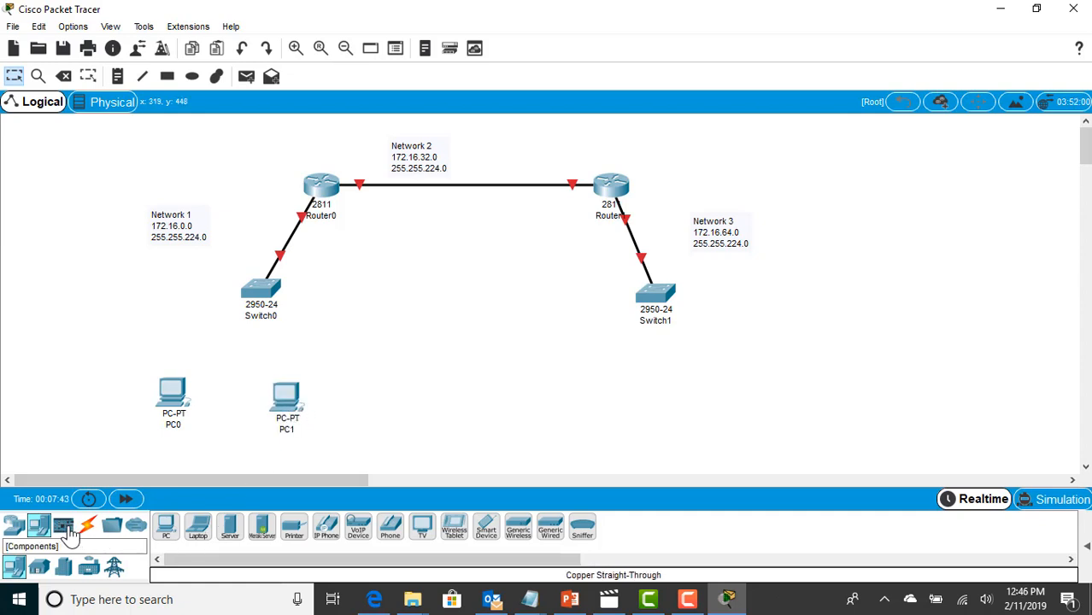
# - Place two more PCs side by side in the workspace below Switch1
pyautogui.click(167, 527)
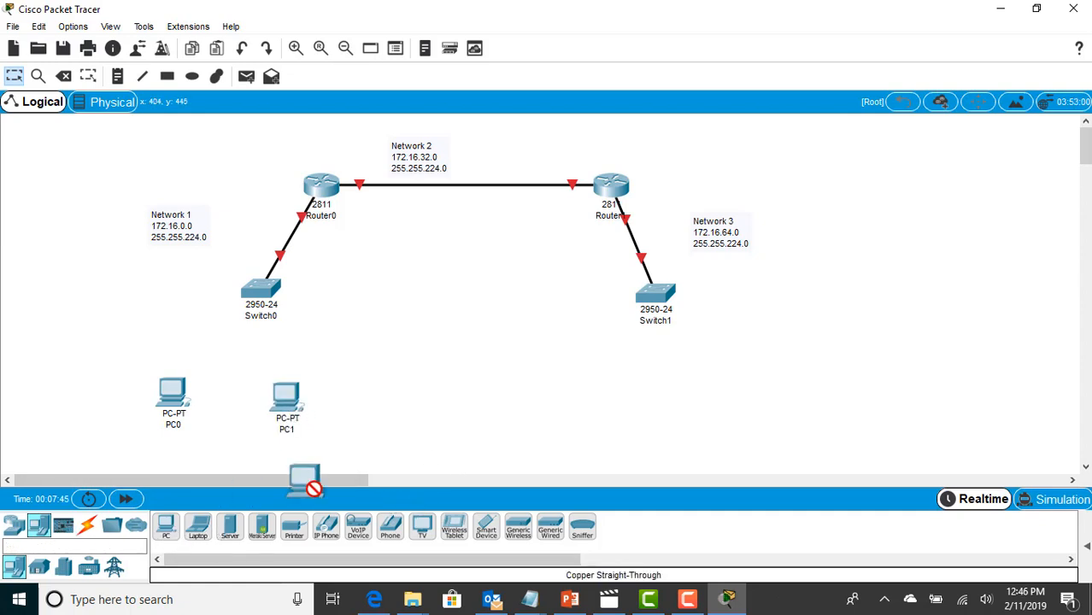
pyautogui.click(622, 400)
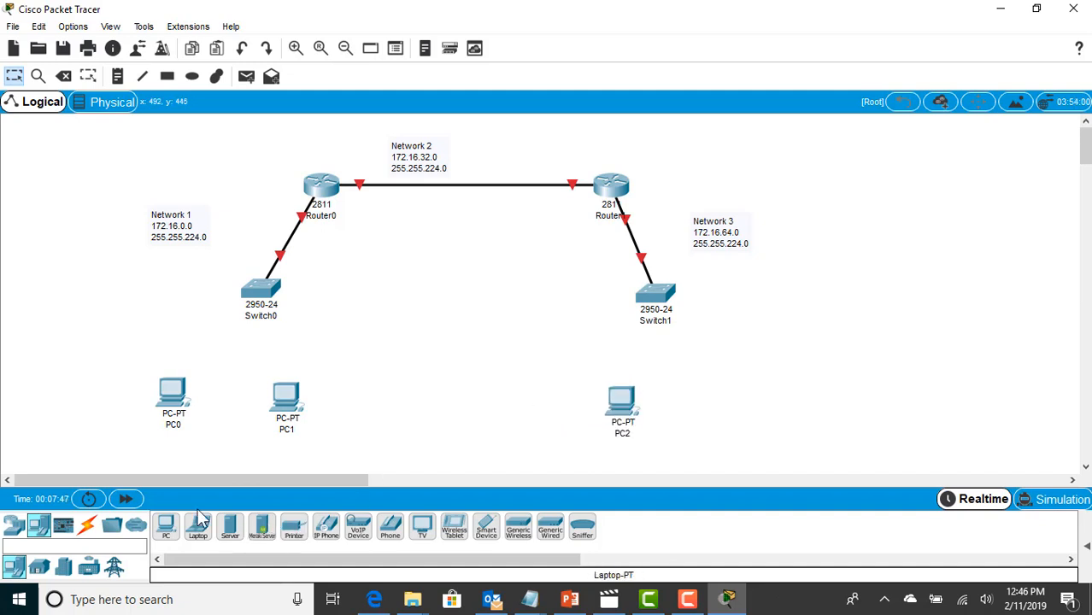
pyautogui.click(168, 528)
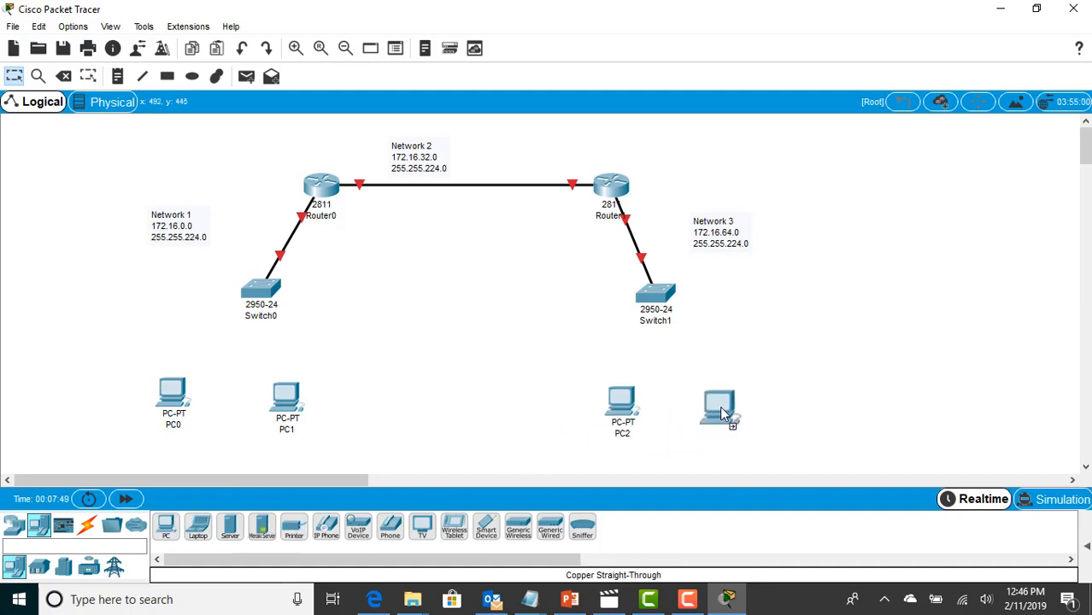
pyautogui.click(721, 405)
# - Connect PC0's FastEthernet0 port to Switch0's FastEthernet0/1 port with a copper straight-through cable
pyautogui.click(88, 525)
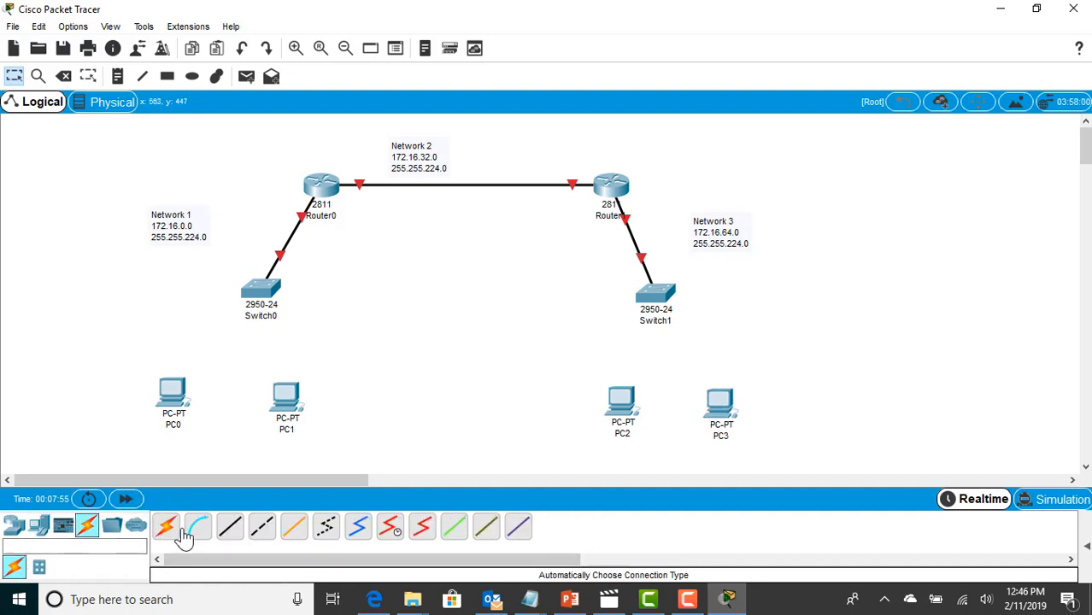
pyautogui.click(231, 528)
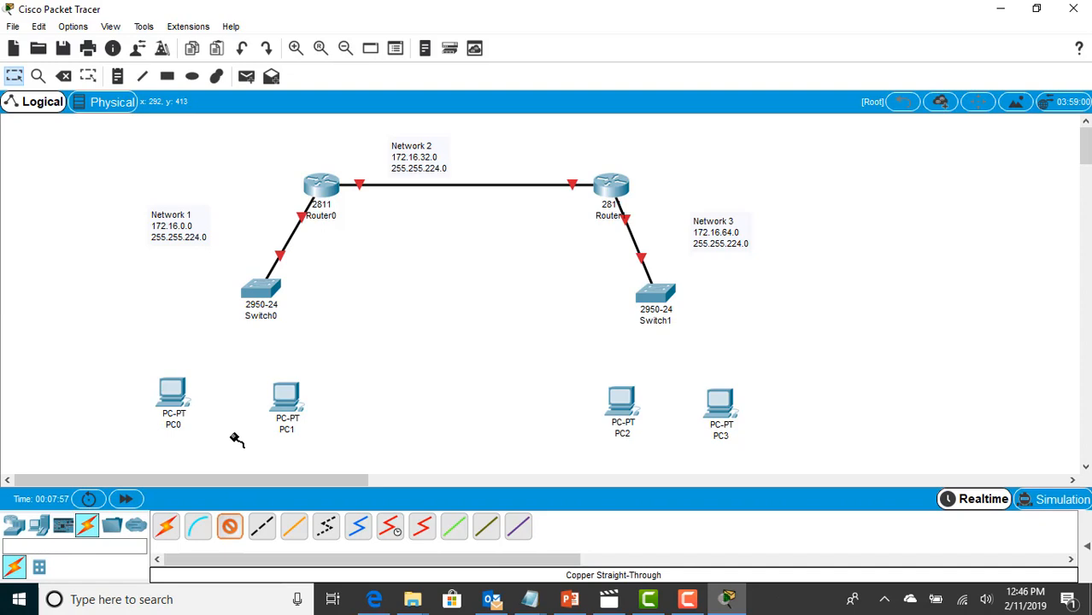
pyautogui.click(170, 386)
pyautogui.click(201, 451)
pyautogui.click(256, 291)
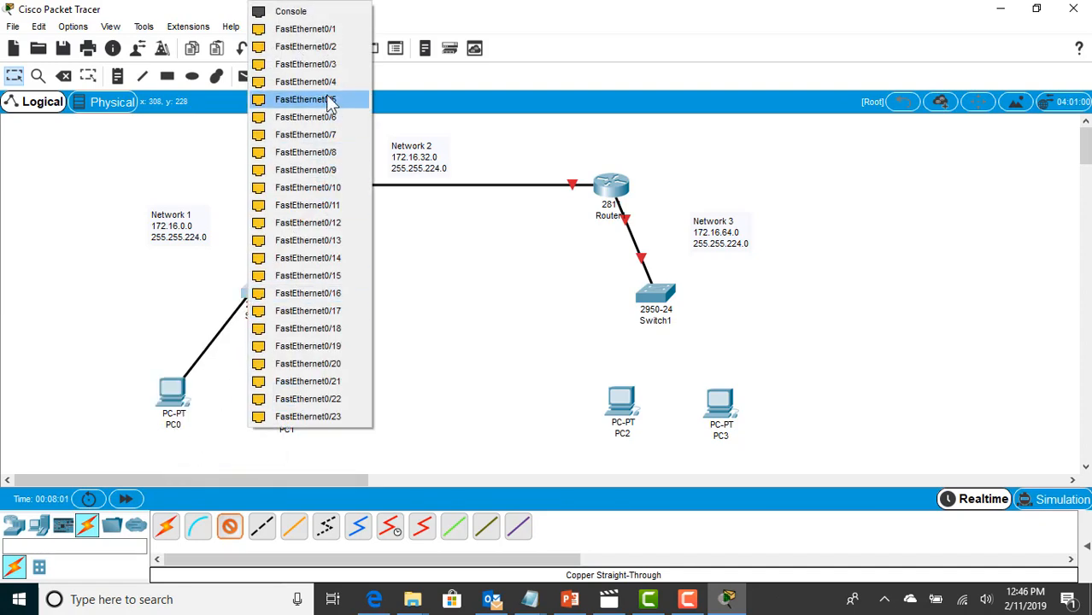
pyautogui.click(301, 31)
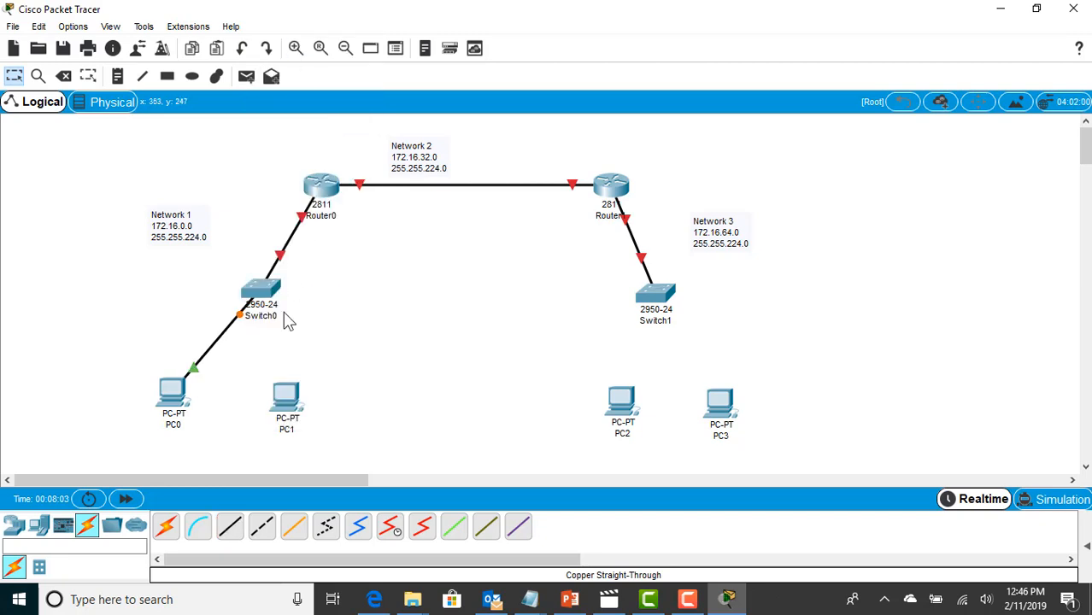
# - Connect PC1's FastEthernet0 port to Switch0's FastEthernet0/6 port with a copper straight-through cable
pyautogui.click(232, 532)
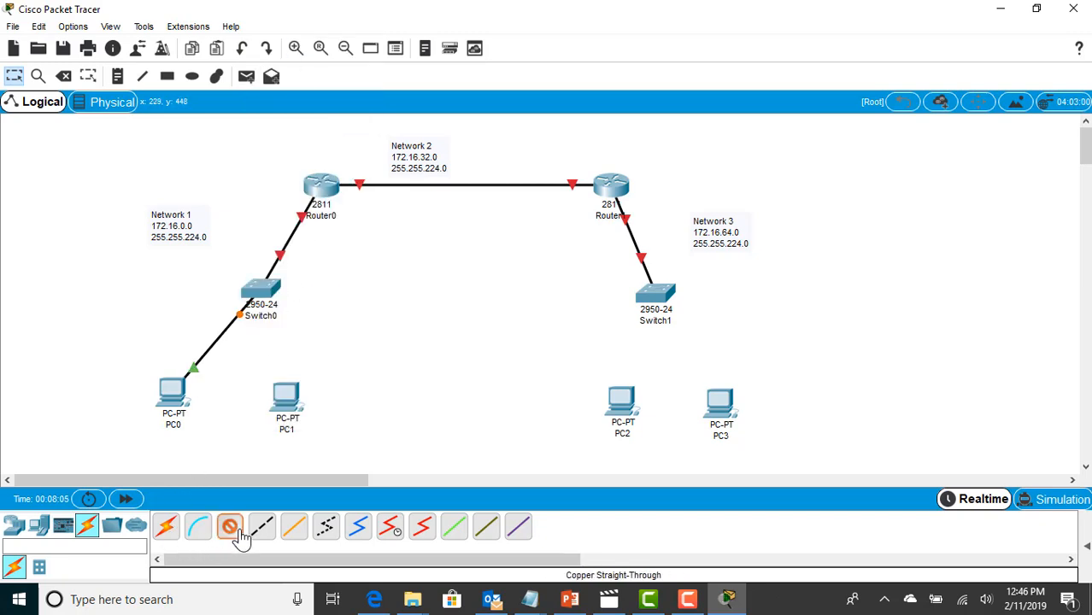
pyautogui.click(287, 393)
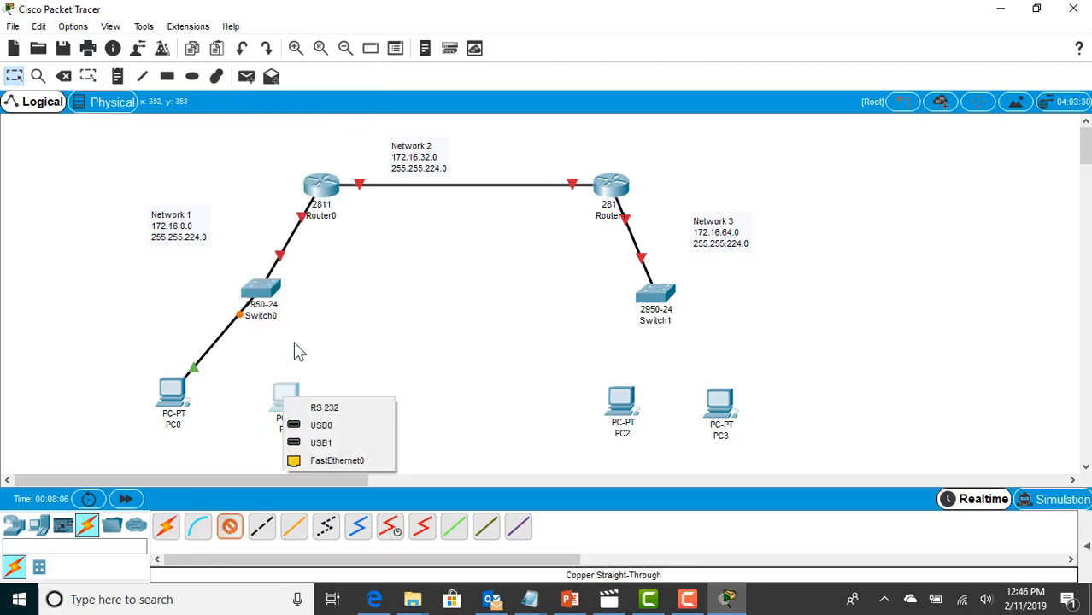
pyautogui.click(334, 462)
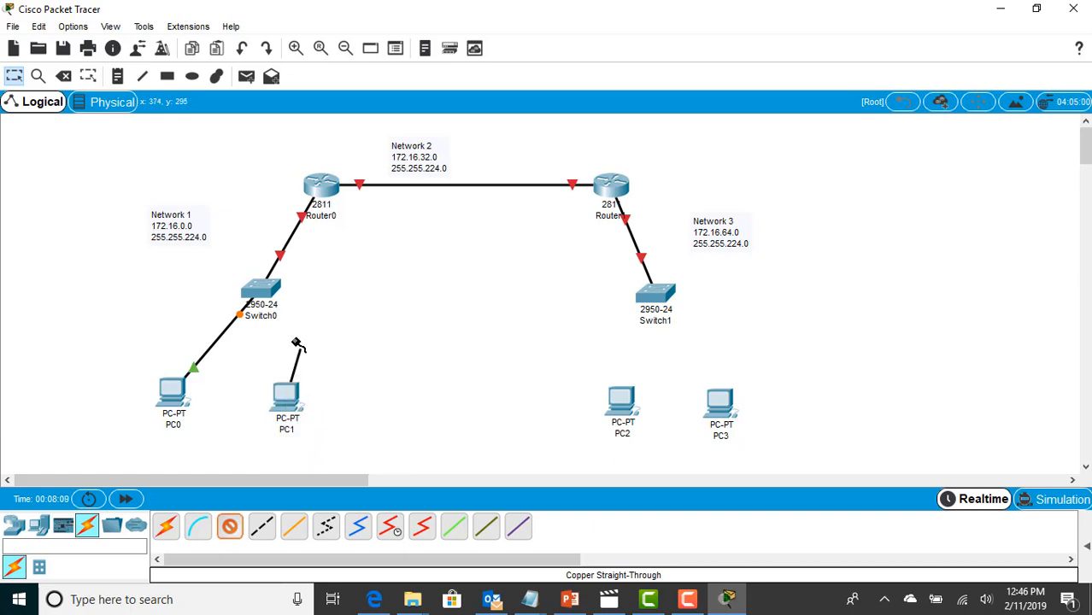
pyautogui.click(261, 297)
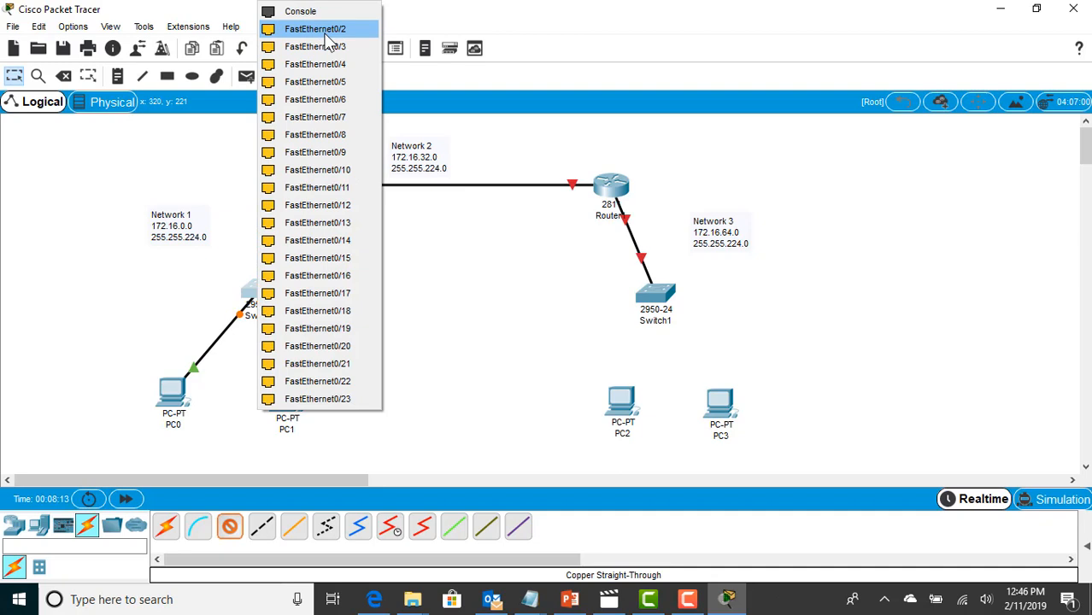
pyautogui.click(340, 100)
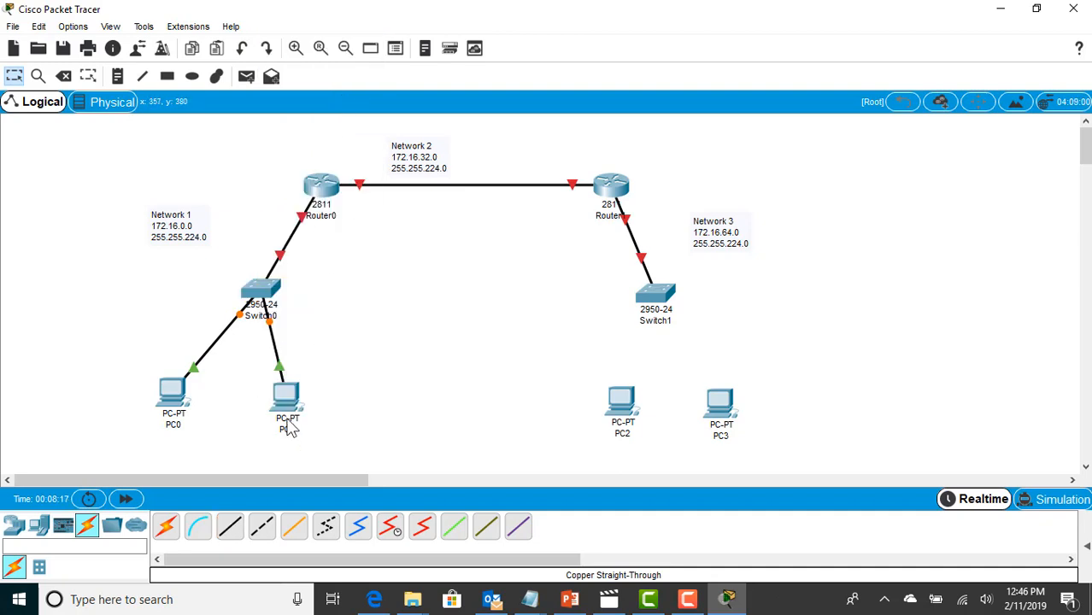
# - Connect PC2's FastEthernet0 port to Switch1's FastEthernet0/1 port with a copper straight-through cable
pyautogui.moveTo(290, 428)
pyautogui.click(229, 532)
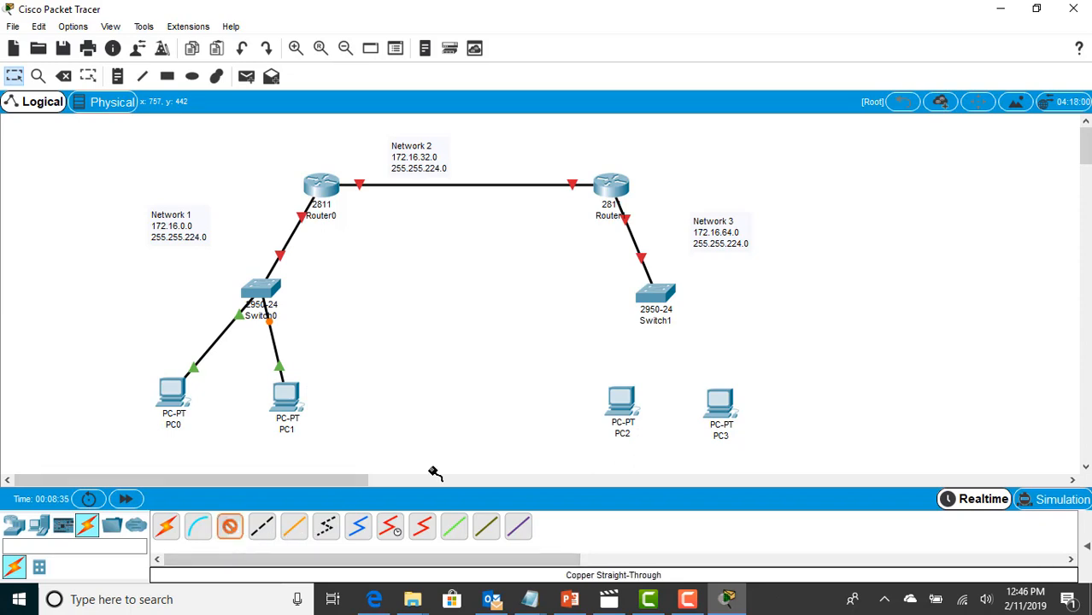
pyautogui.click(628, 398)
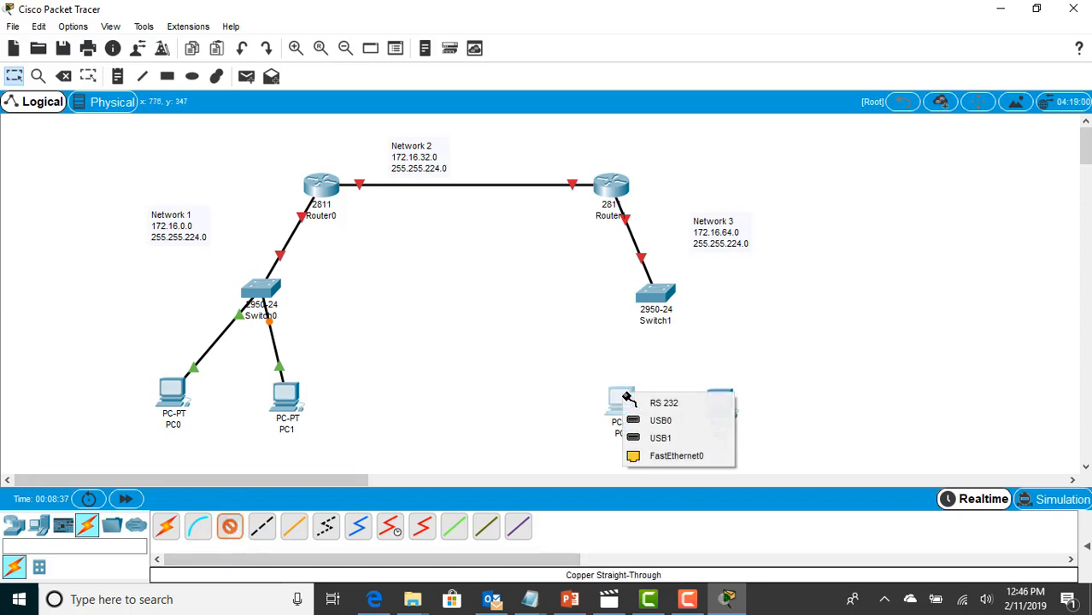
pyautogui.click(636, 455)
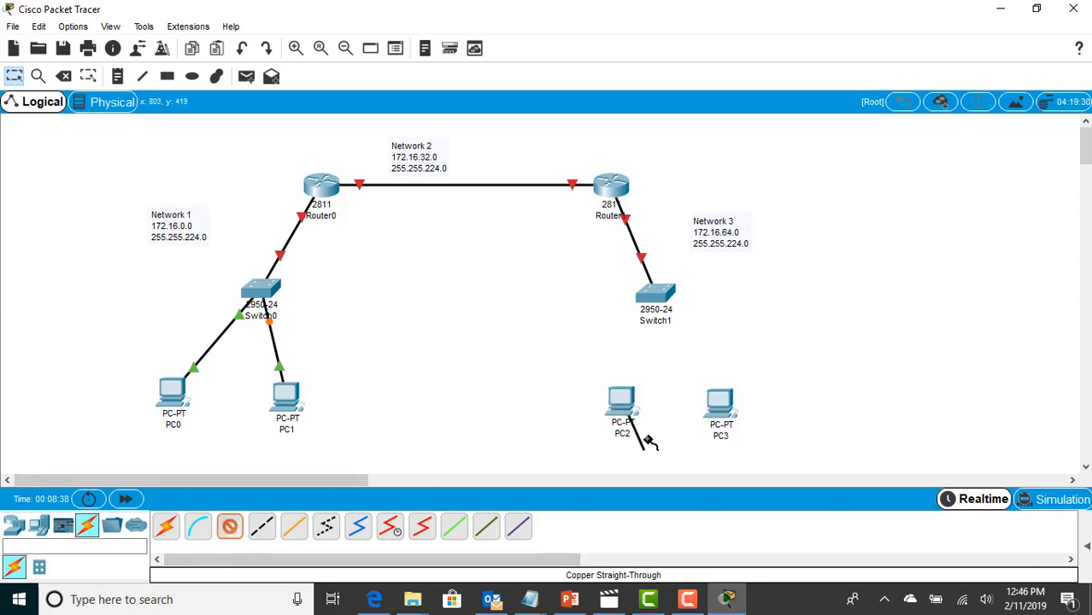
pyautogui.click(659, 296)
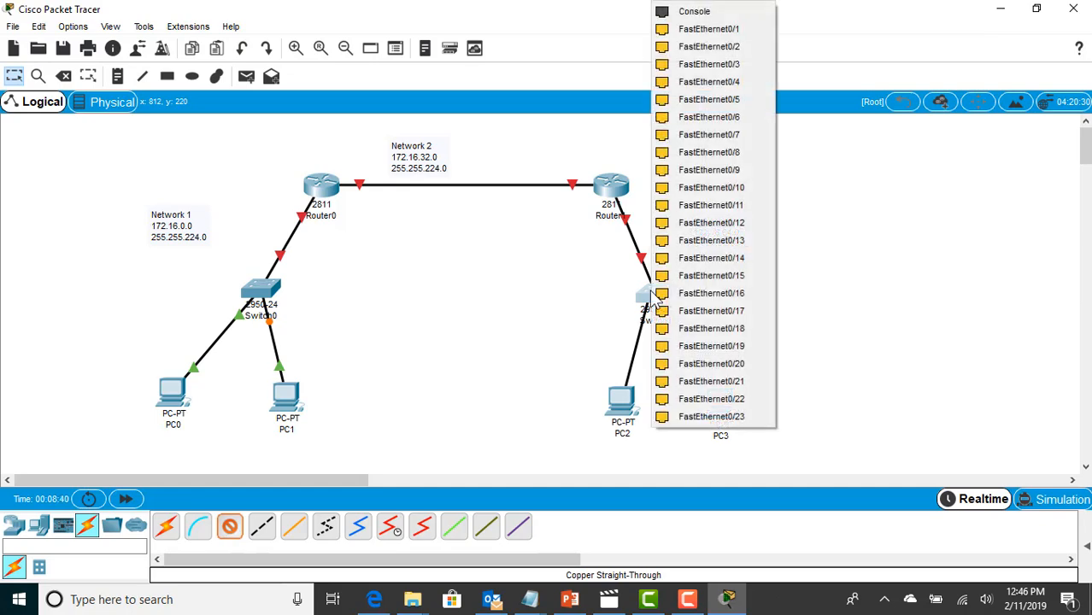
pyautogui.click(675, 31)
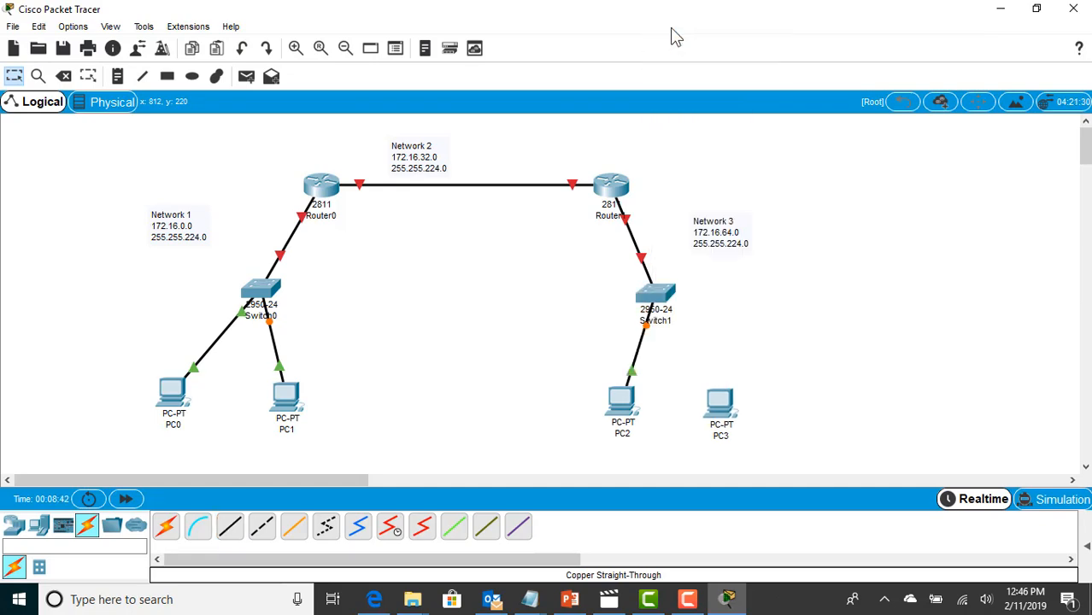
# - Connect PC3's FastEthernet0 port to Switch1's FastEthernet0/6 port with a copper straight-through cable
pyautogui.click(721, 403)
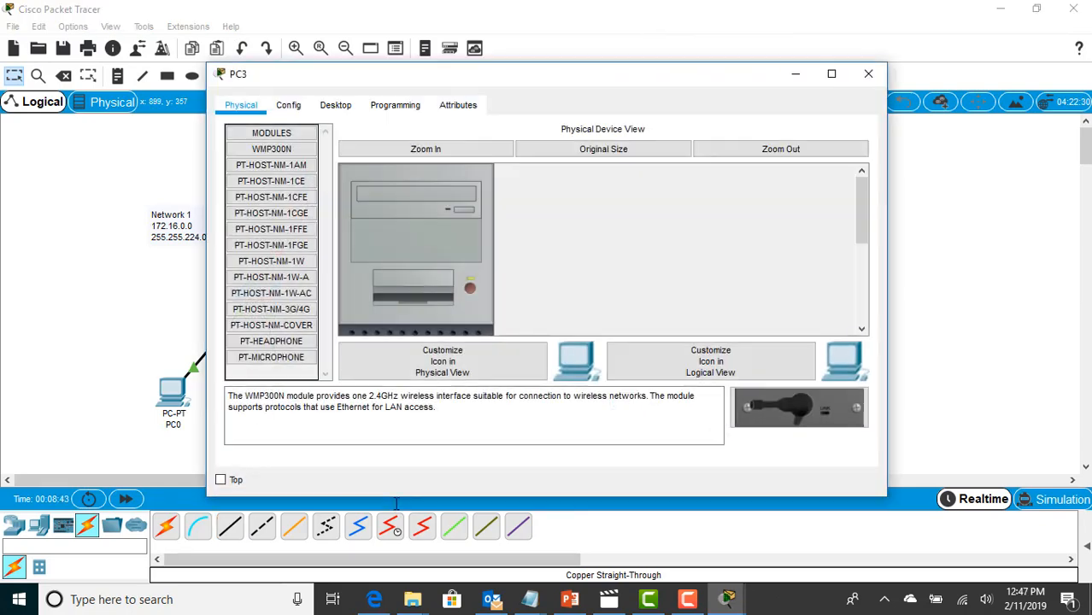
pyautogui.click(870, 74)
pyautogui.click(229, 526)
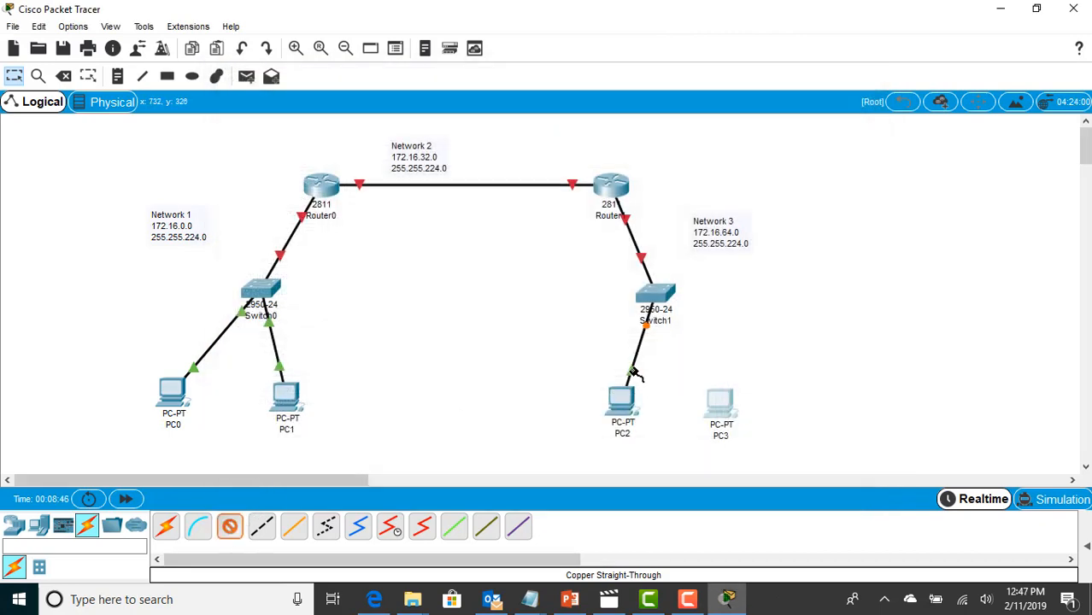
pyautogui.click(715, 403)
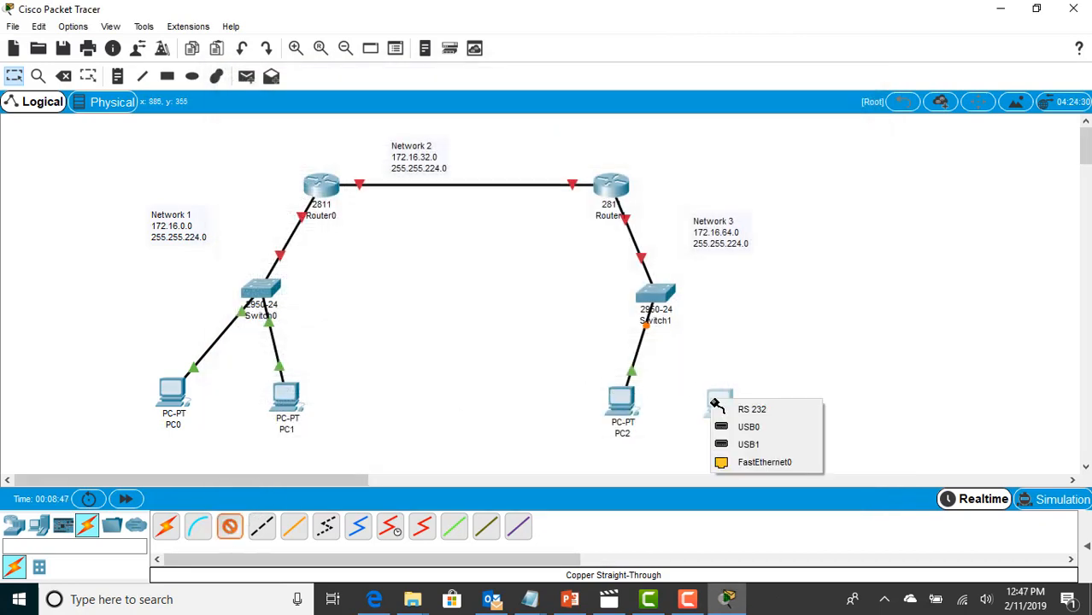
pyautogui.click(746, 463)
pyautogui.click(665, 295)
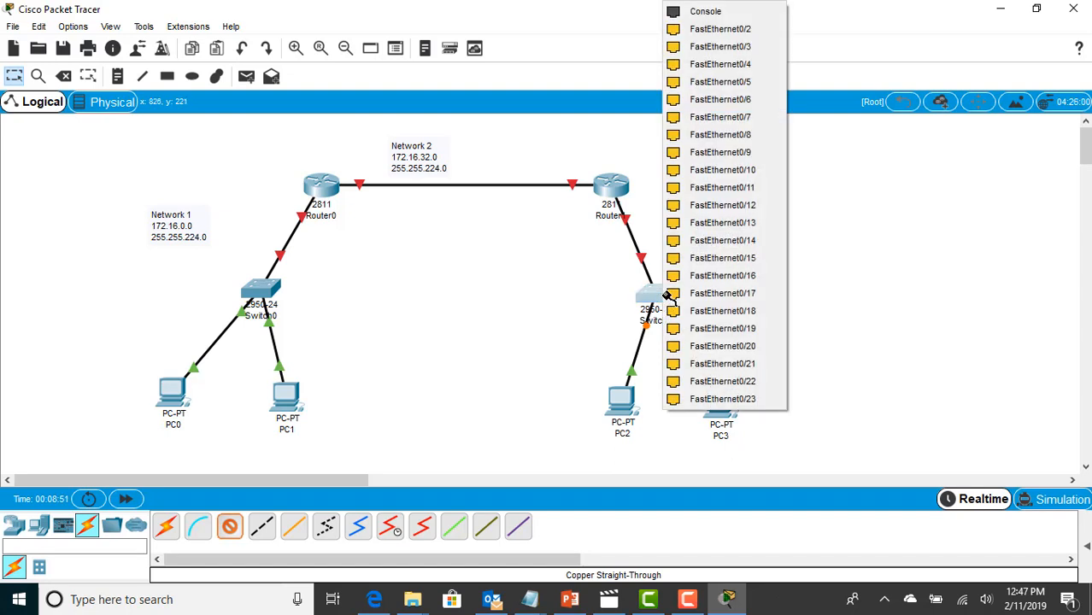
pyautogui.click(731, 101)
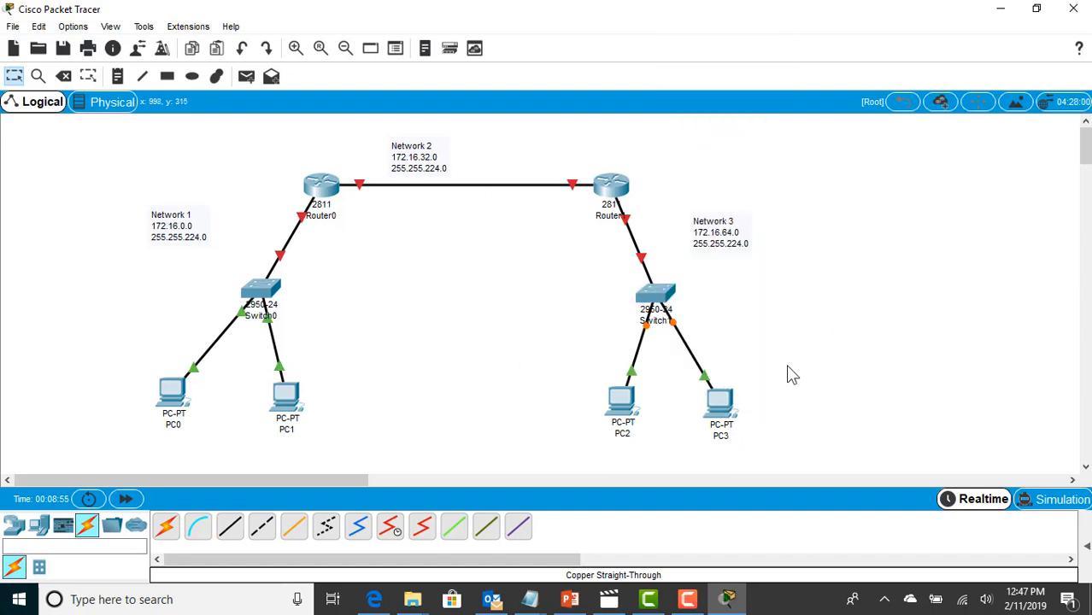
# - Add a three-line note below PC0 reading 172.16.0.10, 255.255.224.0 and 172.16.0.1
pyautogui.click(118, 78)
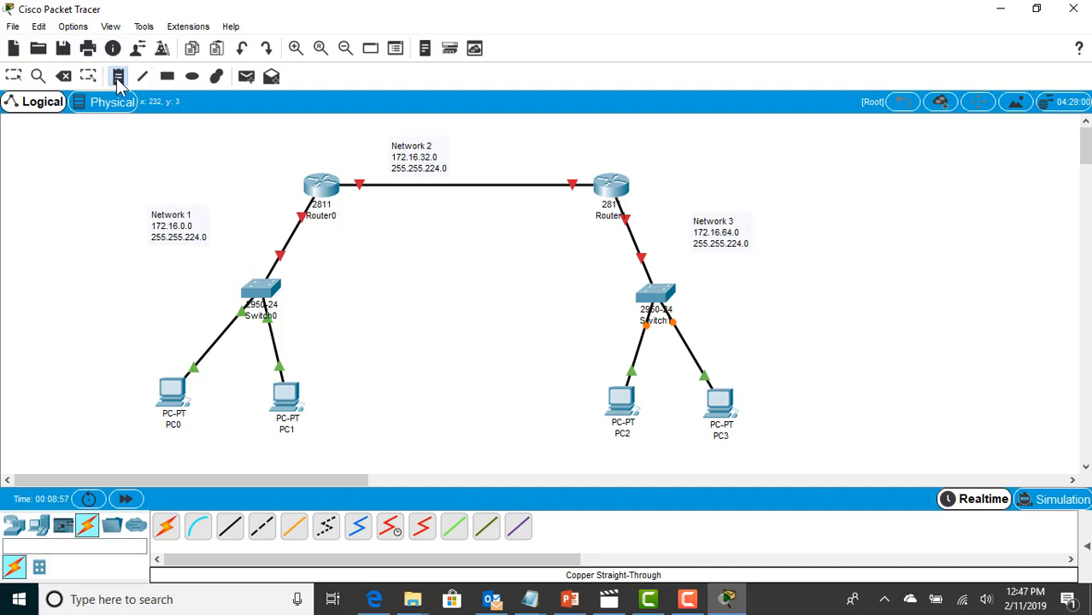
pyautogui.click(81, 434)
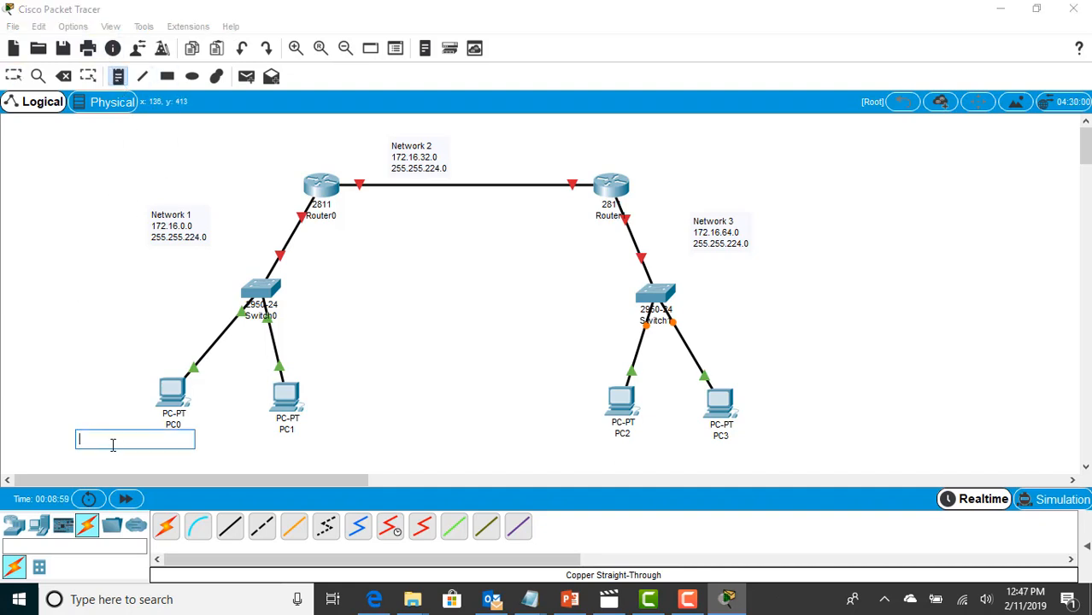
pyautogui.write('172.16.0.10')
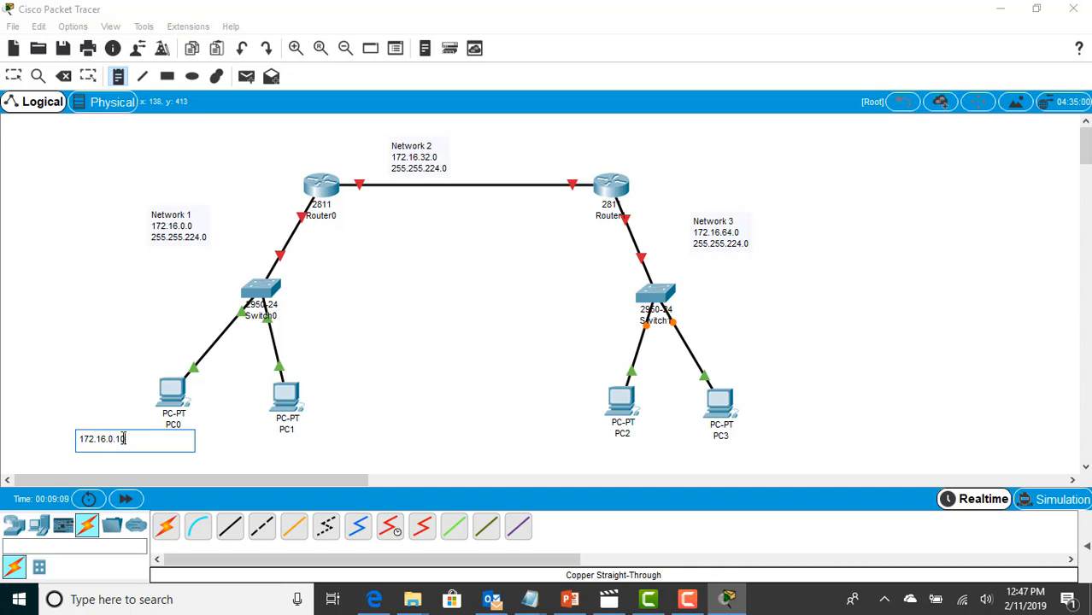
pyautogui.press('Return')
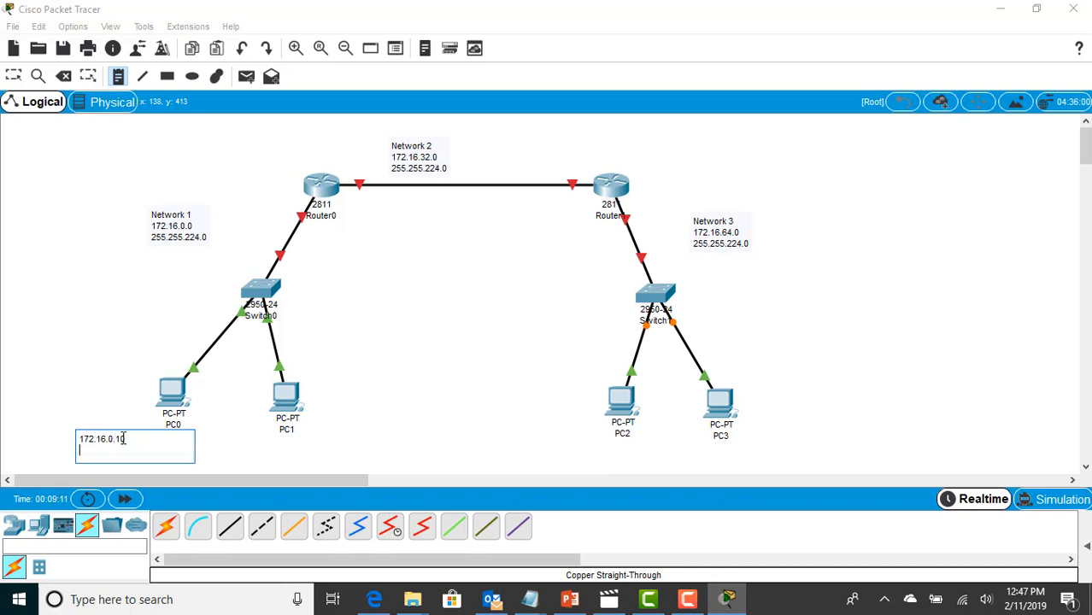
pyautogui.write('255.255')
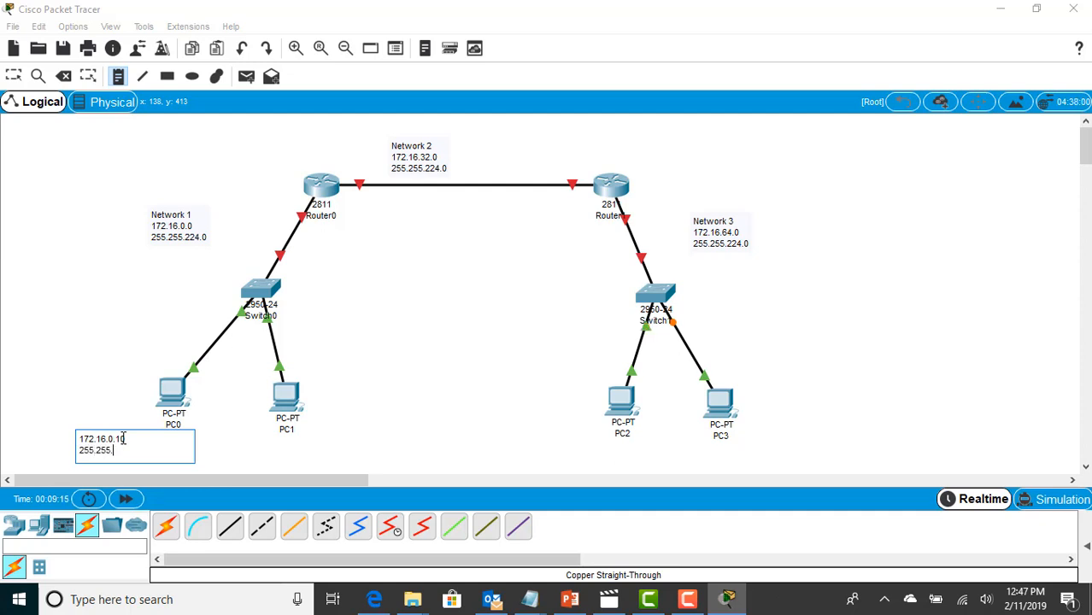
pyautogui.write('.224.0')
pyautogui.press('Return')
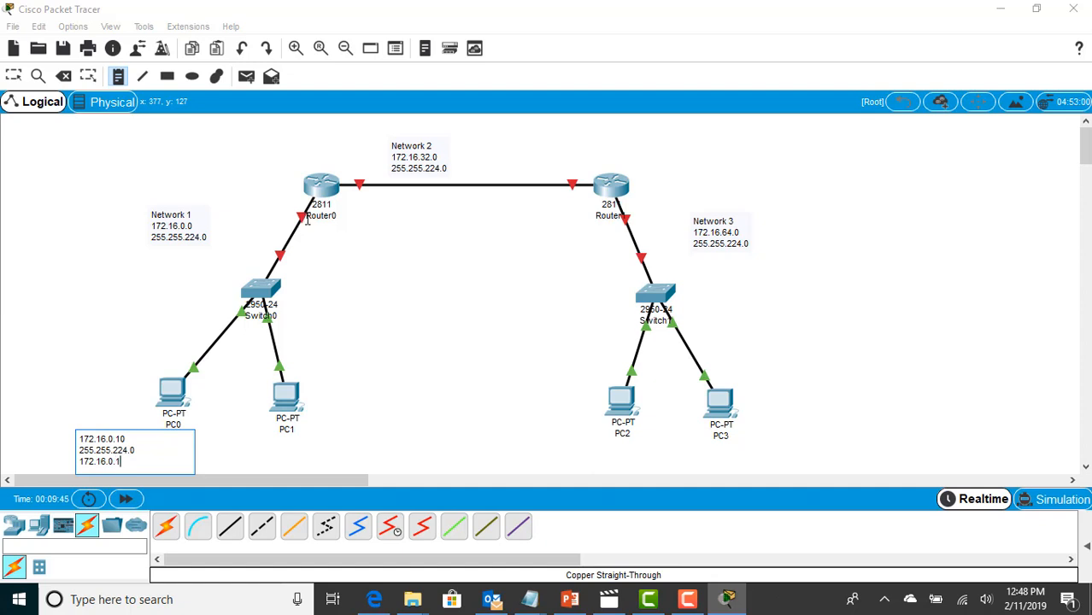
# - Prefix the PC0 note's first line with "IP add:" and its second line with "SNM:"
pyautogui.click(80, 438)
pyautogui.write('IP add.')
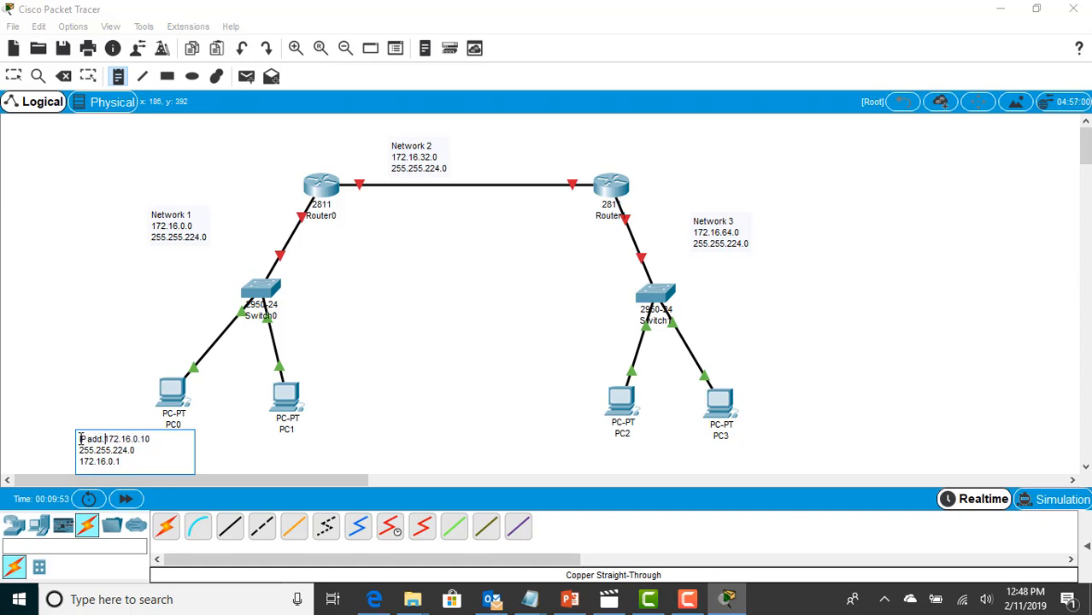
pyautogui.press('BackSpace')
pyautogui.write(':')
pyautogui.write('SNM:')
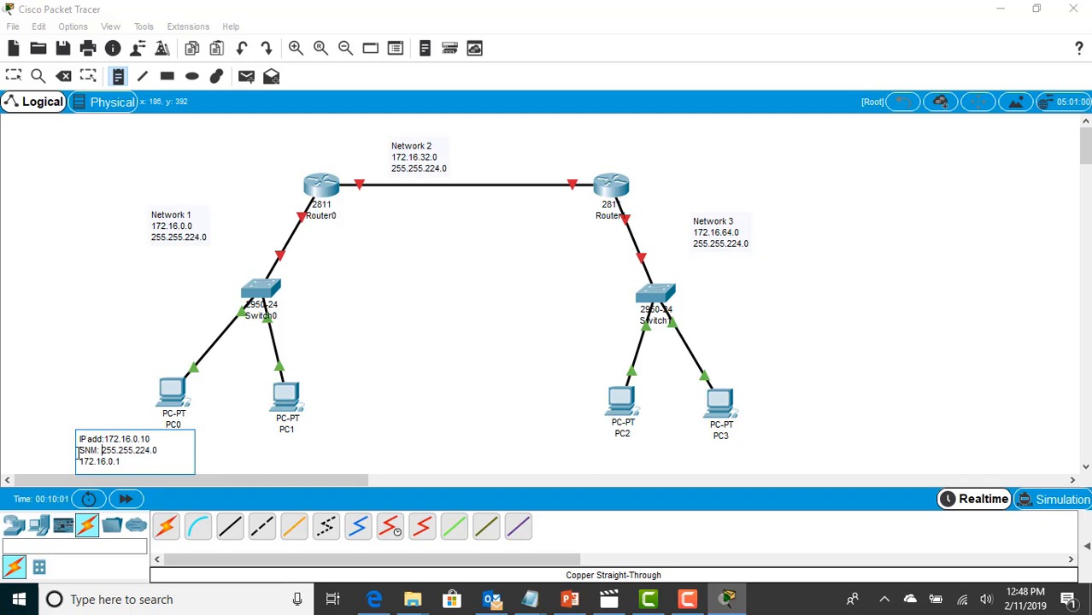
# - Replace the third line of the PC0 note with "DFG: 172.16.0.1" and finish the note
pyautogui.click(79, 461)
pyautogui.moveTo(80, 461); pyautogui.dragTo(70, 468)
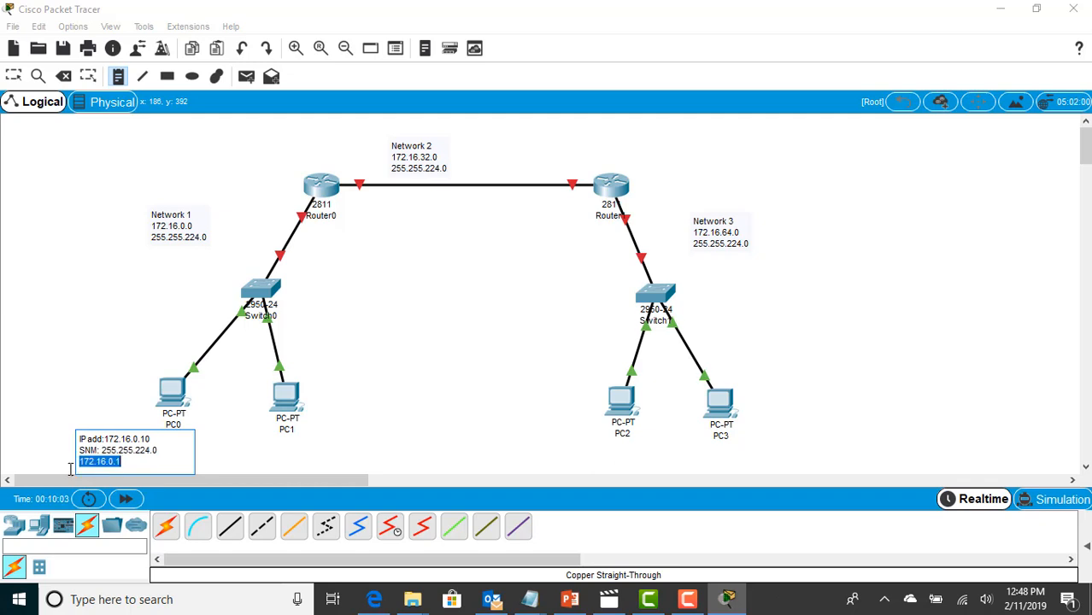
pyautogui.write('F')
pyautogui.write('G: 172.16')
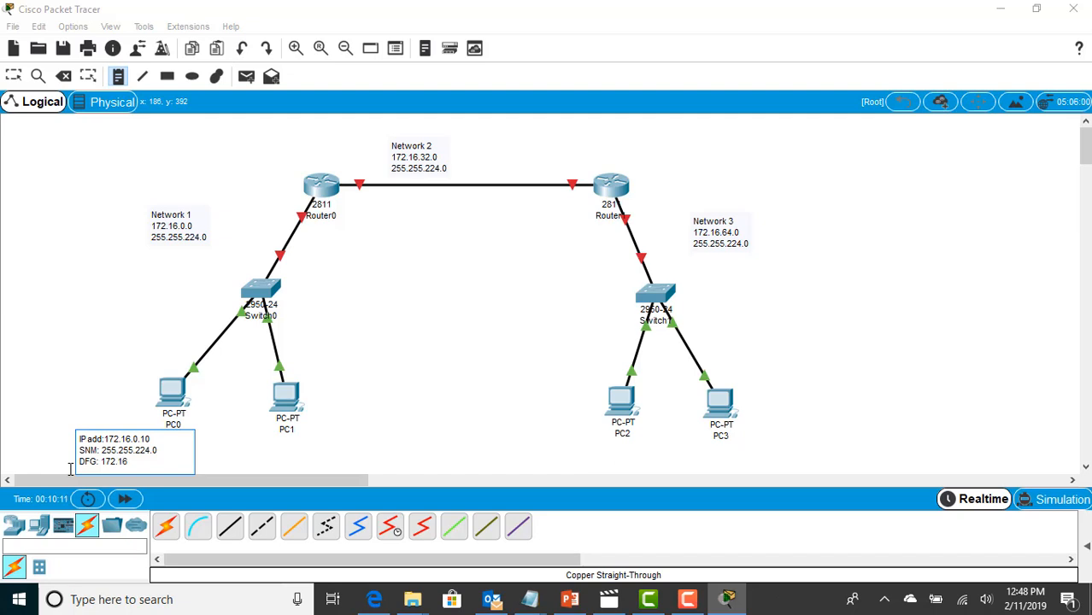
pyautogui.write('.0.1')
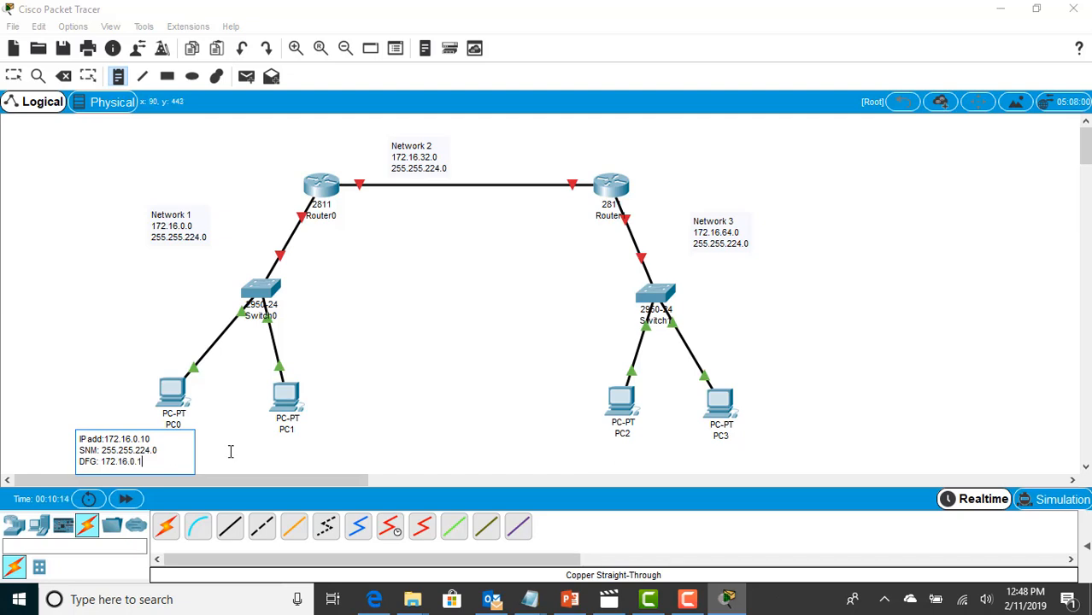
pyautogui.press('Escape')
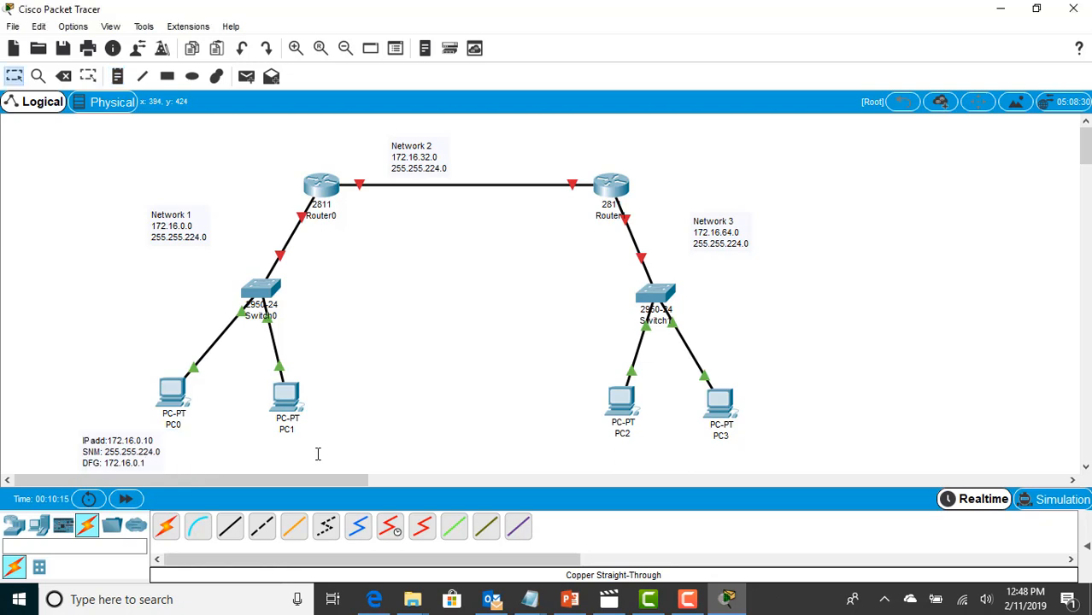
# - Copy the PC0 note's text into a new note below PC1 and change its IP address to 172.16.0.11
pyautogui.doubleClick(121, 458)
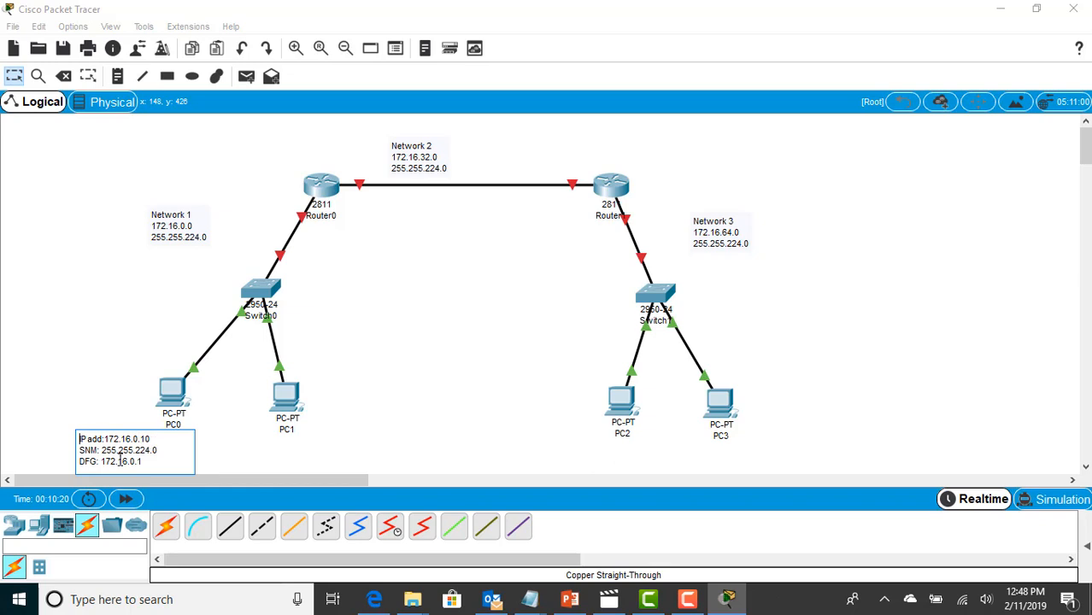
pyautogui.moveTo(143, 461); pyautogui.dragTo(81, 439)
pyautogui.hotkey('ctrl', 'c')
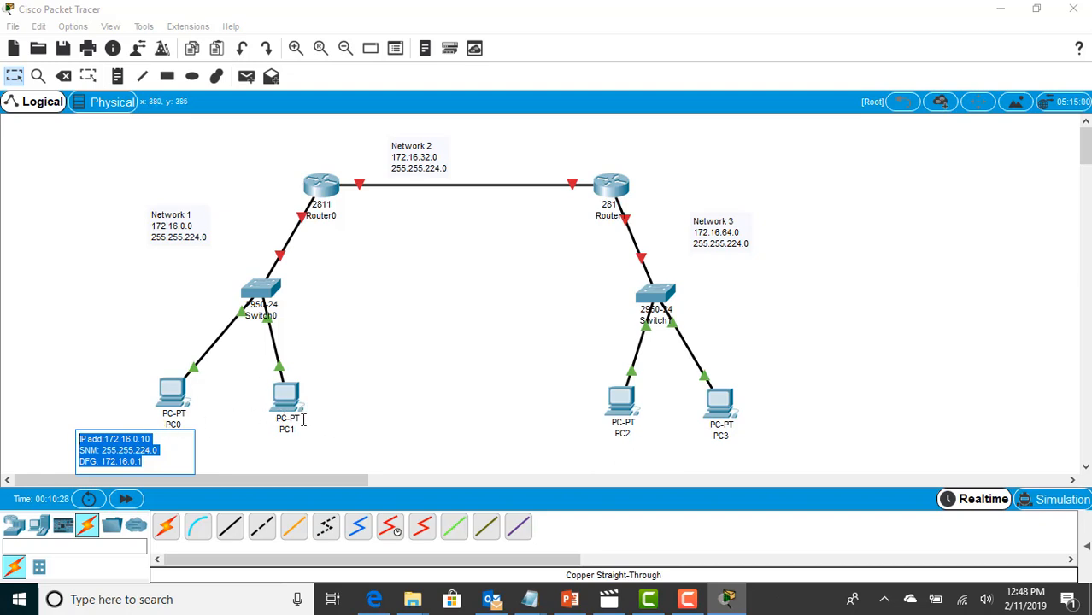
pyautogui.click(123, 80)
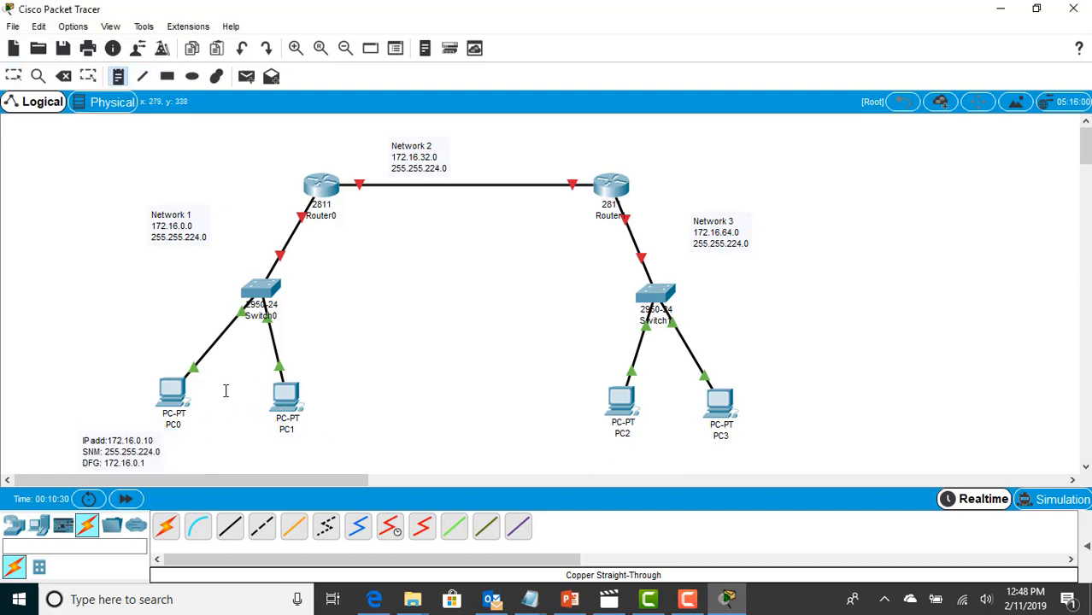
pyautogui.click(251, 441)
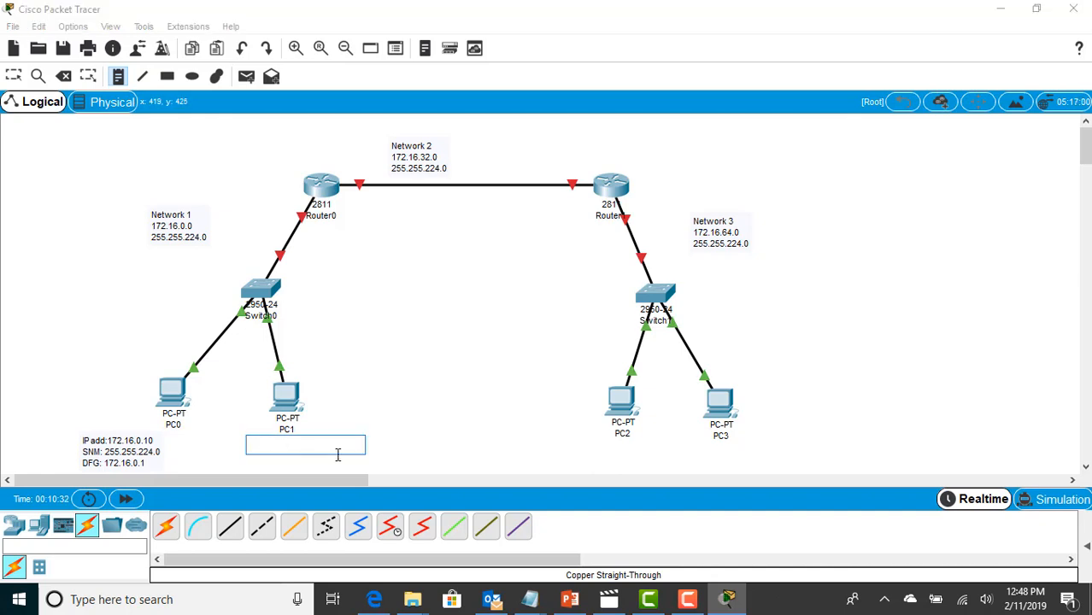
pyautogui.hotkey('ctrl', 'v')
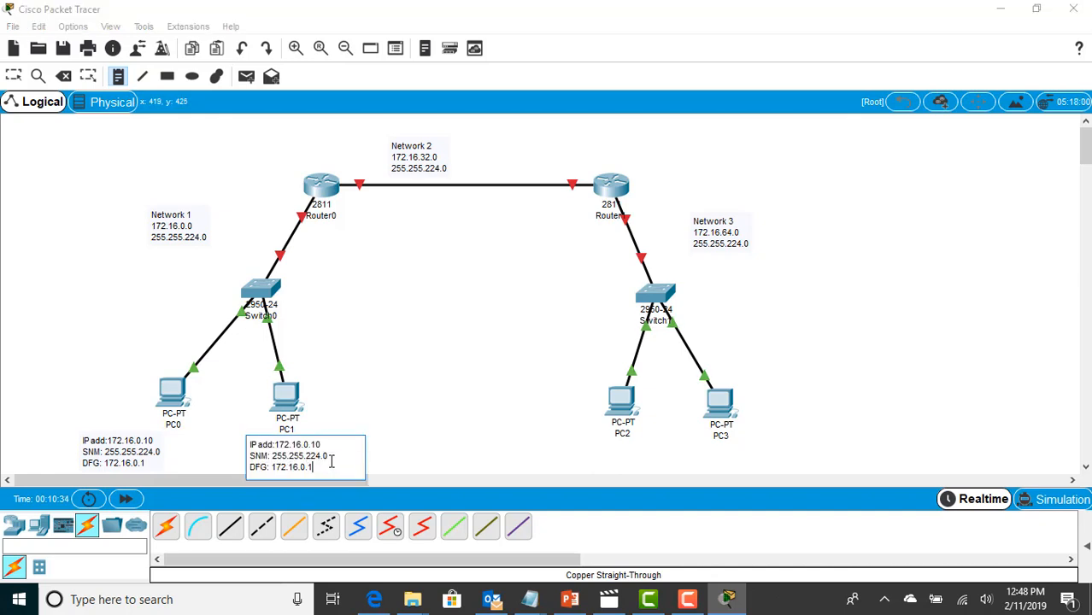
pyautogui.click(329, 437)
pyautogui.press('Escape')
# - Paste the addressing text into a new note below PC2, changing the IP address to 172.16.64.10 and the DFG to 172.16.64.1
pyautogui.moveTo(555, 428); pyautogui.dragTo(619, 442)
pyautogui.click(118, 76)
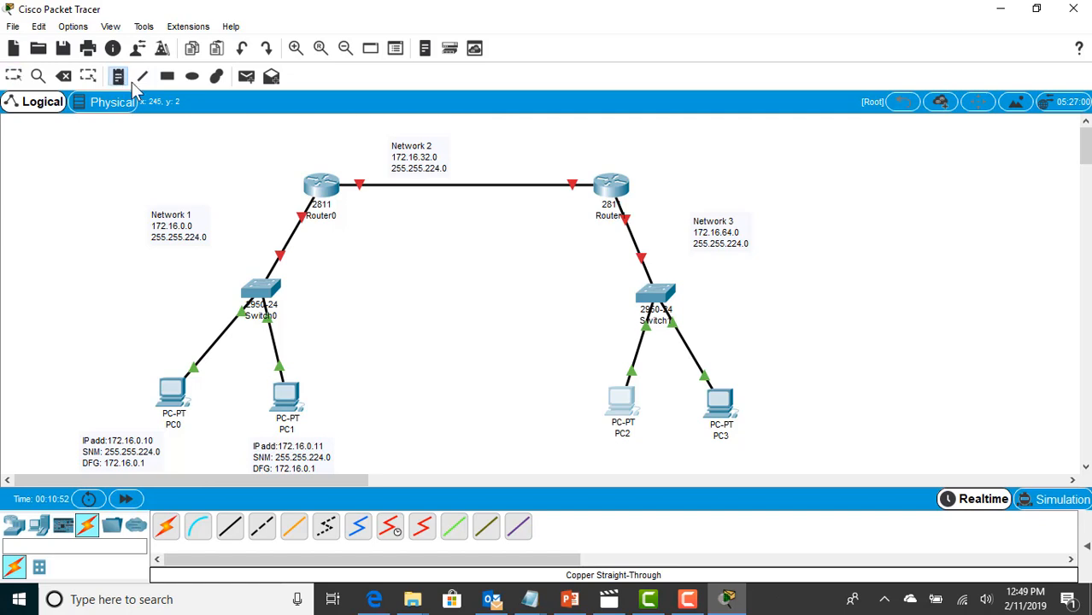
pyautogui.click(530, 434)
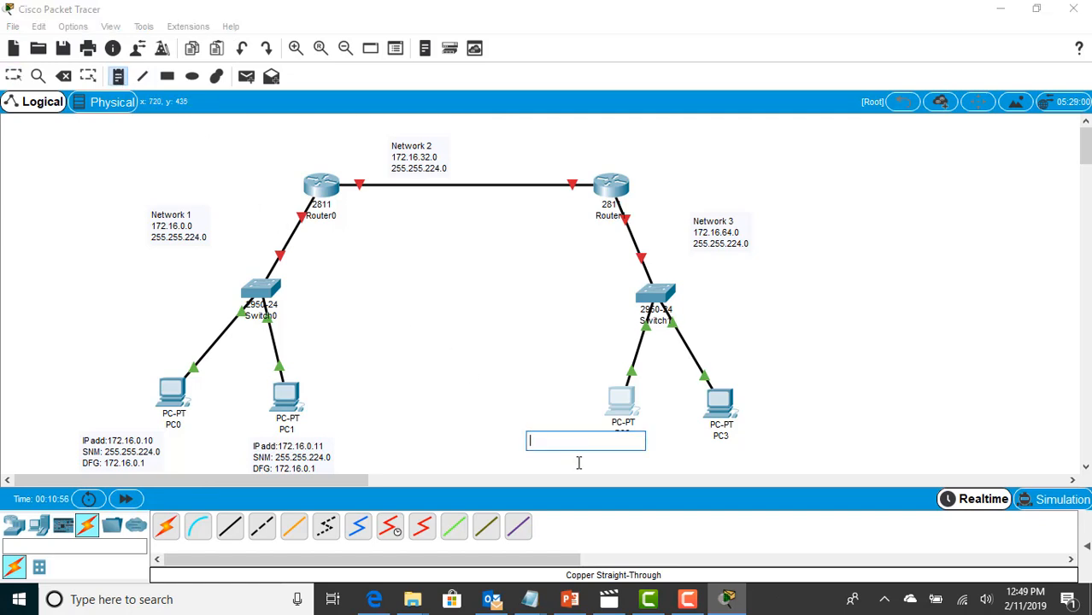
pyautogui.hotkey('ctrl', 'v')
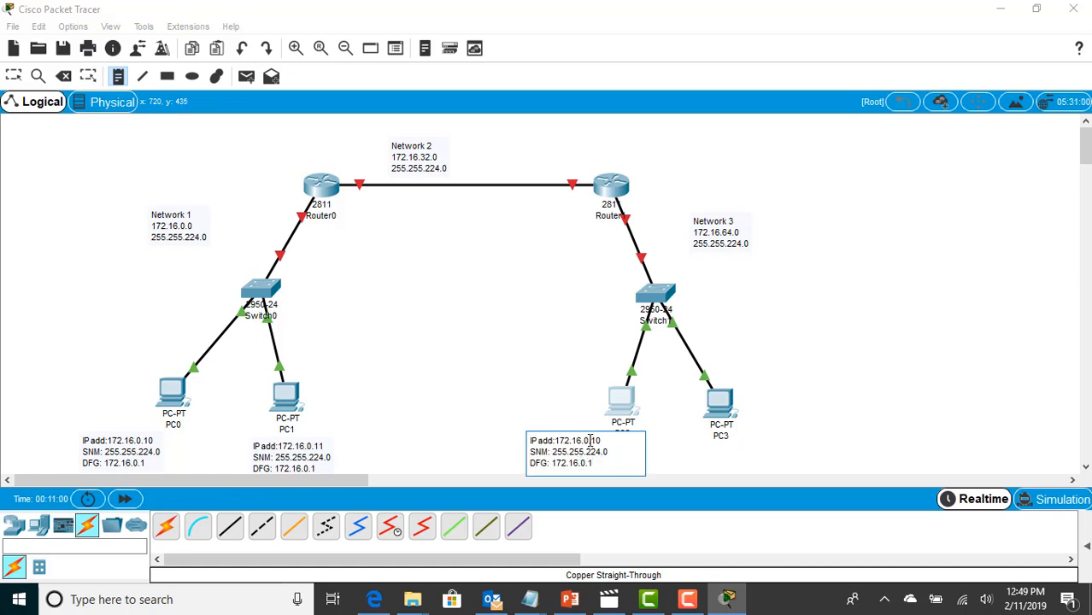
pyautogui.click(584, 440)
pyautogui.press('BackSpace')
pyautogui.write('64')
pyautogui.write('4')
pyautogui.press('Delete')
# - Copy the PC2 note's text into a new note below PC3 and change its IP address to 172.16.64.11
pyautogui.moveTo(598, 464); pyautogui.dragTo(528, 441)
pyautogui.hotkey('ctrl', 'c')
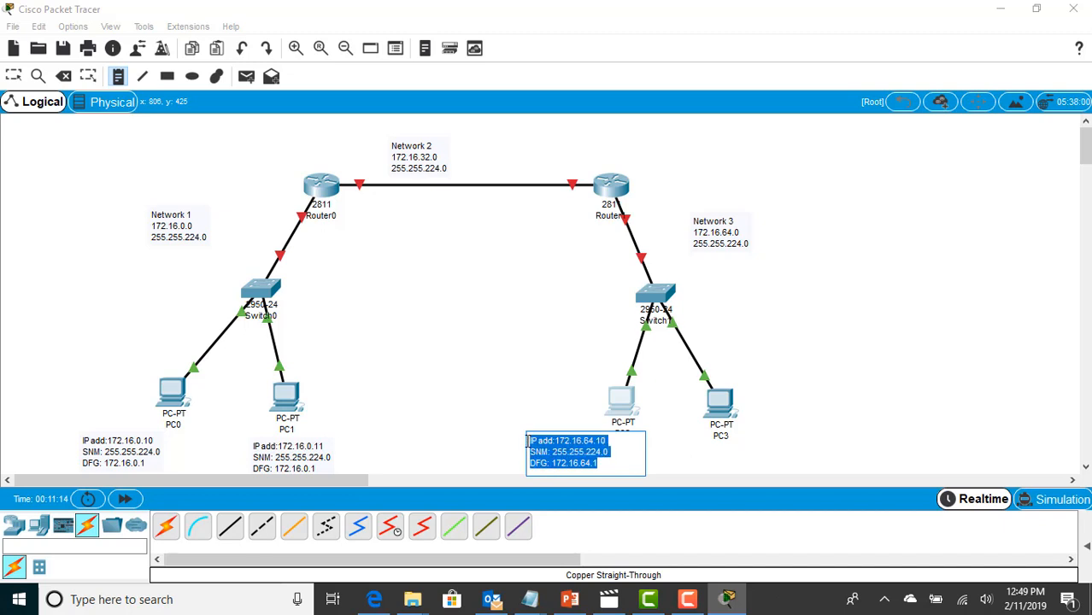
pyautogui.click(114, 78)
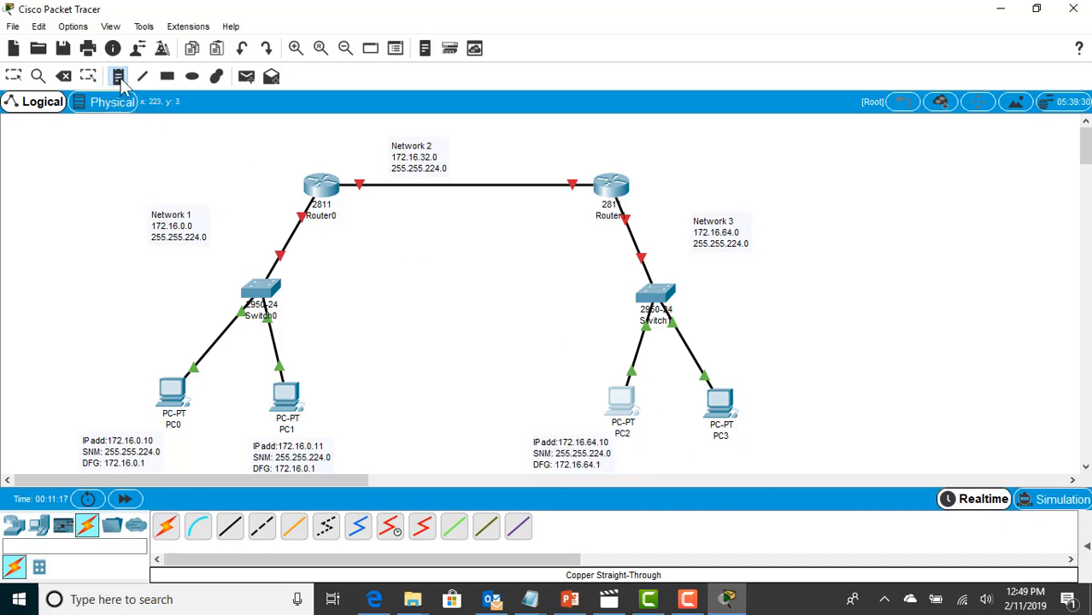
pyautogui.click(751, 437)
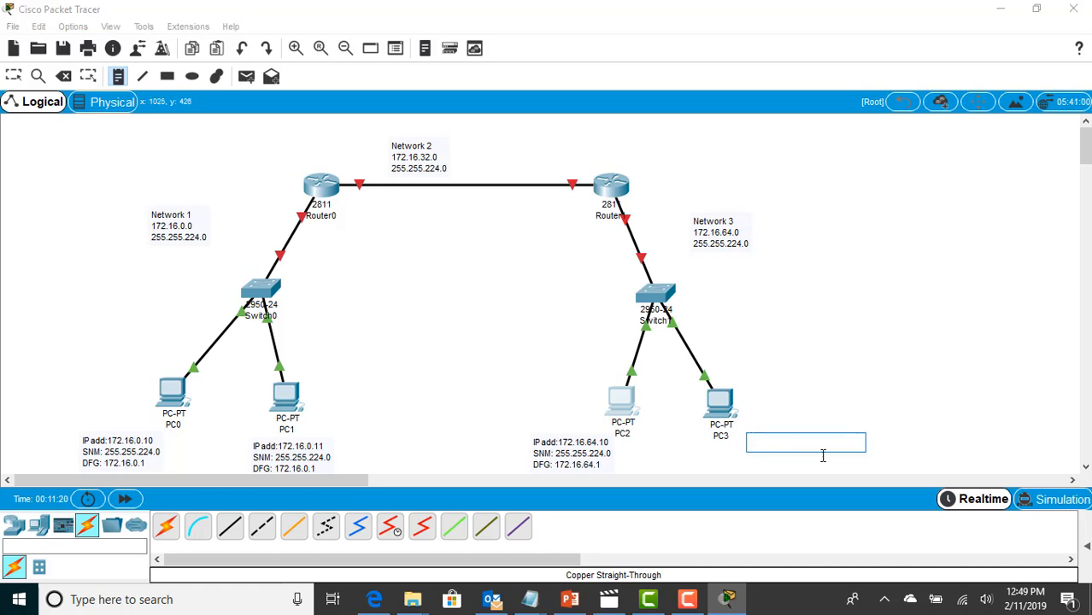
pyautogui.hotkey('ctrl', 'v')
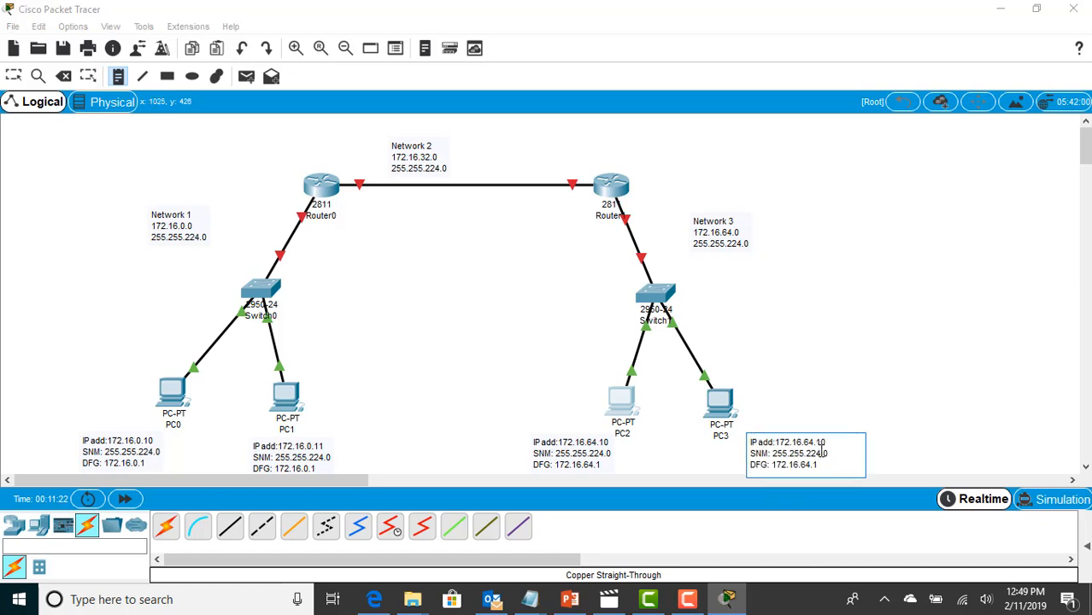
pyautogui.press('BackSpace')
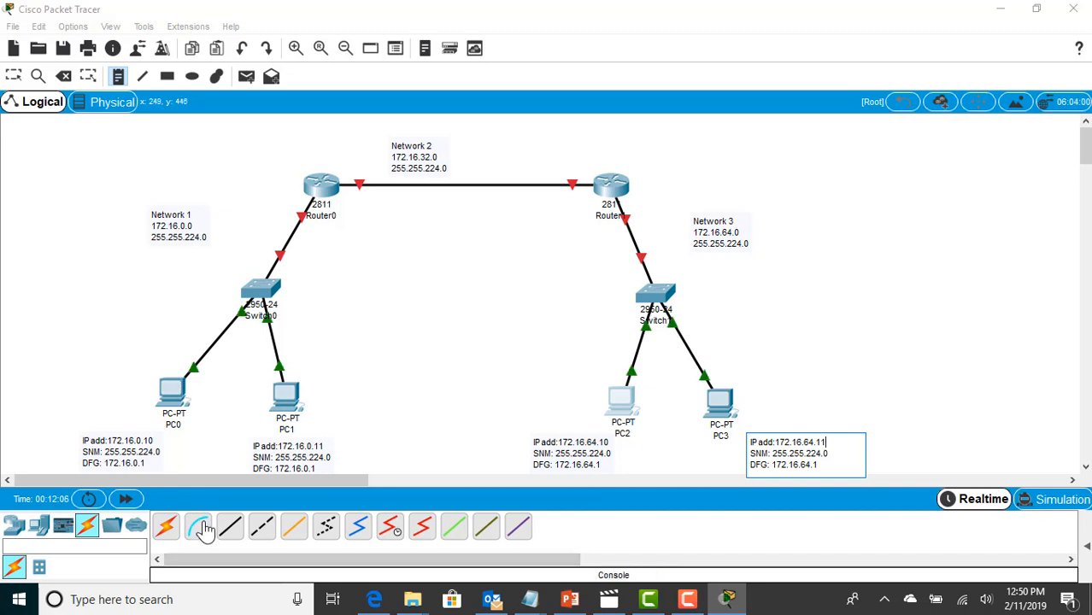
pyautogui.press('Escape')
# - Connect PC0's RS 232 port to Router0's Console port with a console cable
pyautogui.click(202, 530)
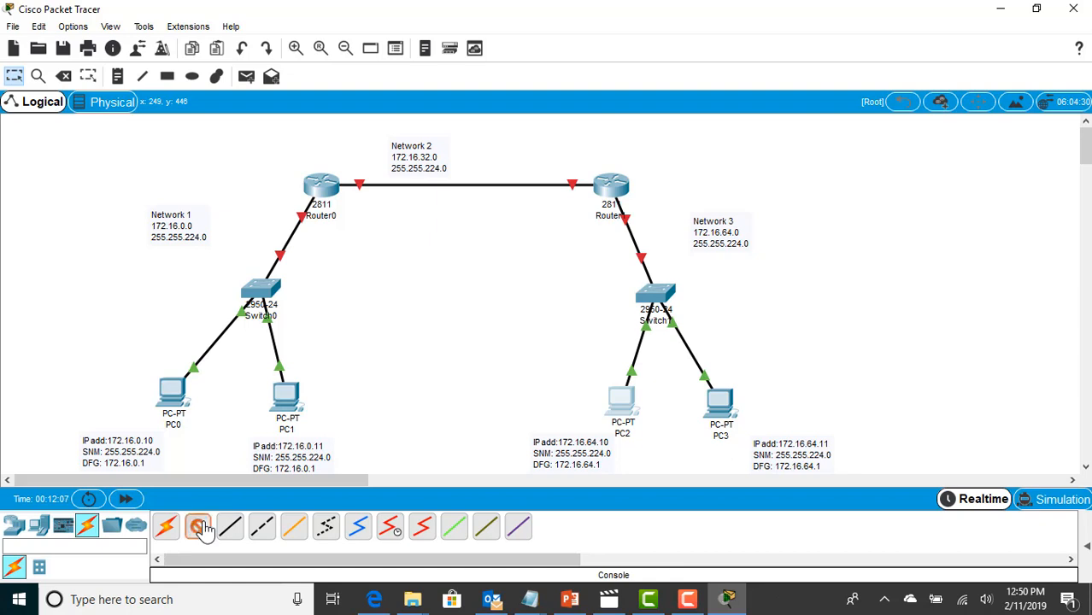
pyautogui.click(180, 389)
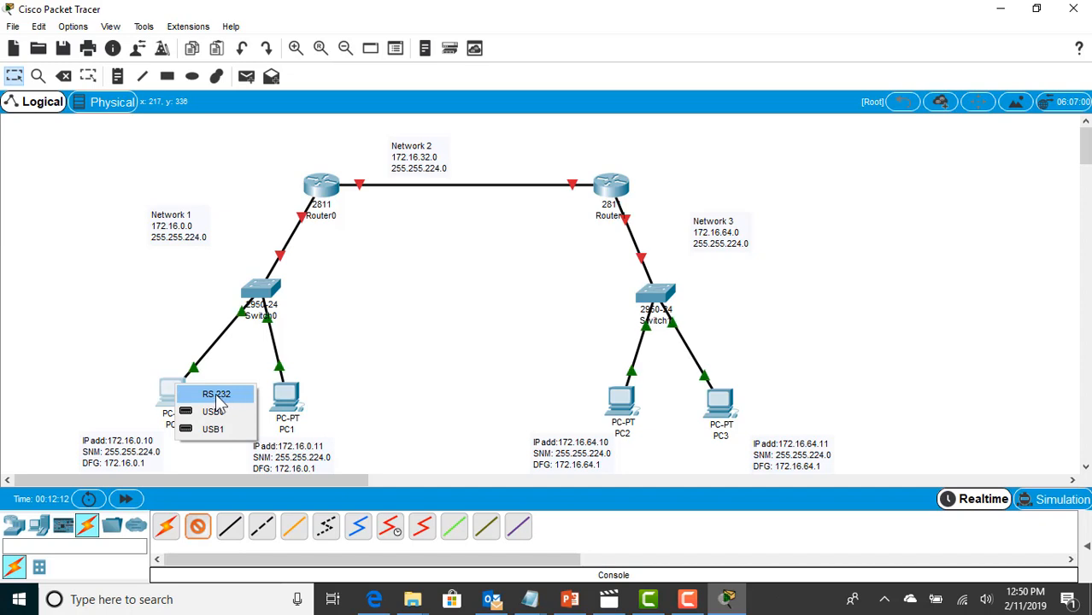
pyautogui.click(217, 396)
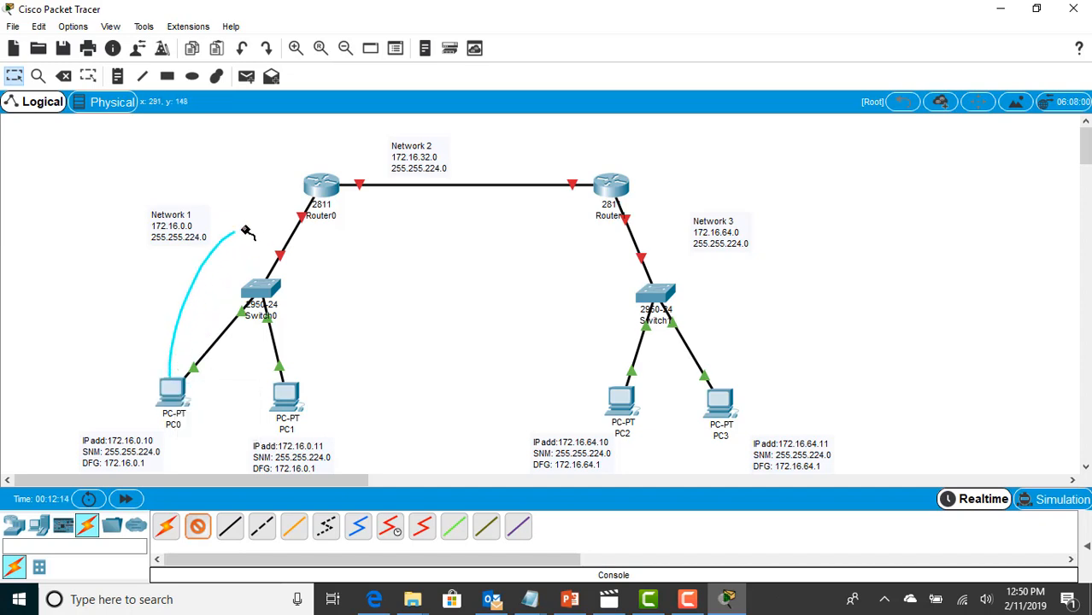
pyautogui.click(322, 186)
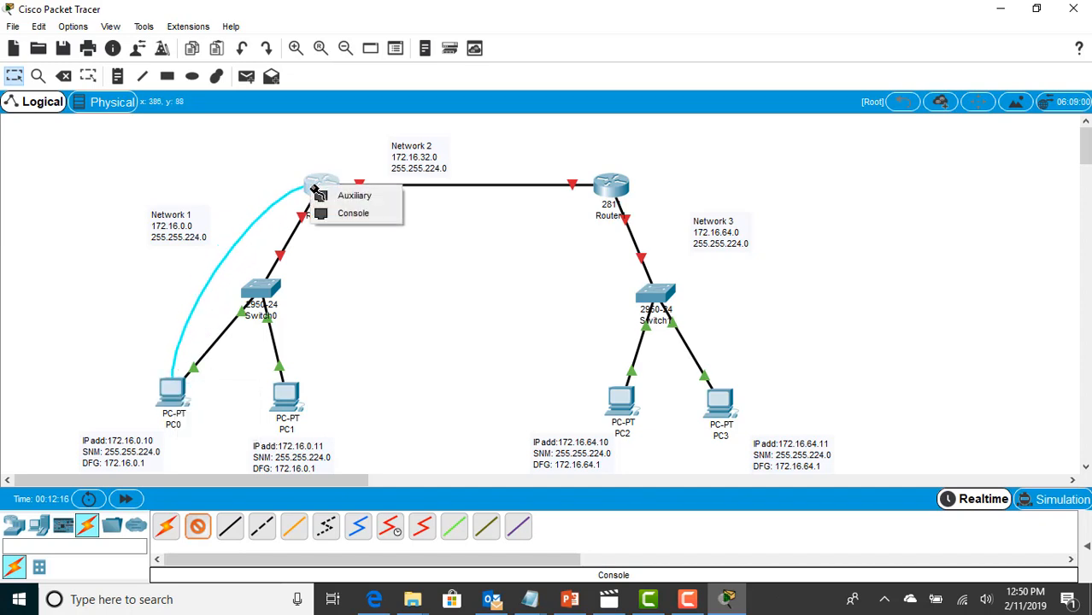
pyautogui.click(334, 218)
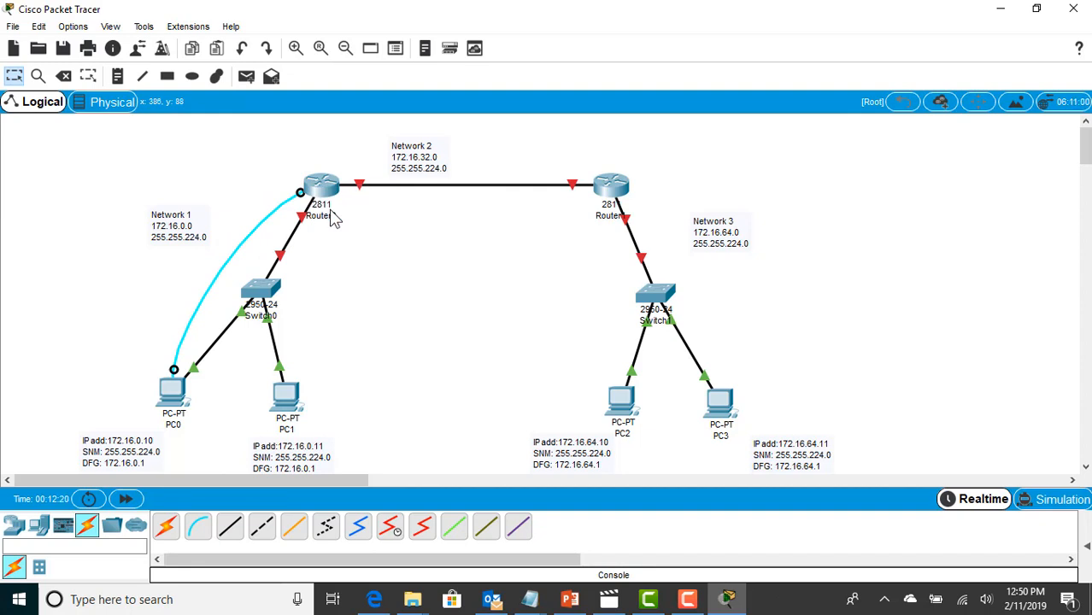
# - Open PC0's Terminal with the default port settings, start the router console session, and move the window clear of Router0 and the PCs
pyautogui.click(172, 391)
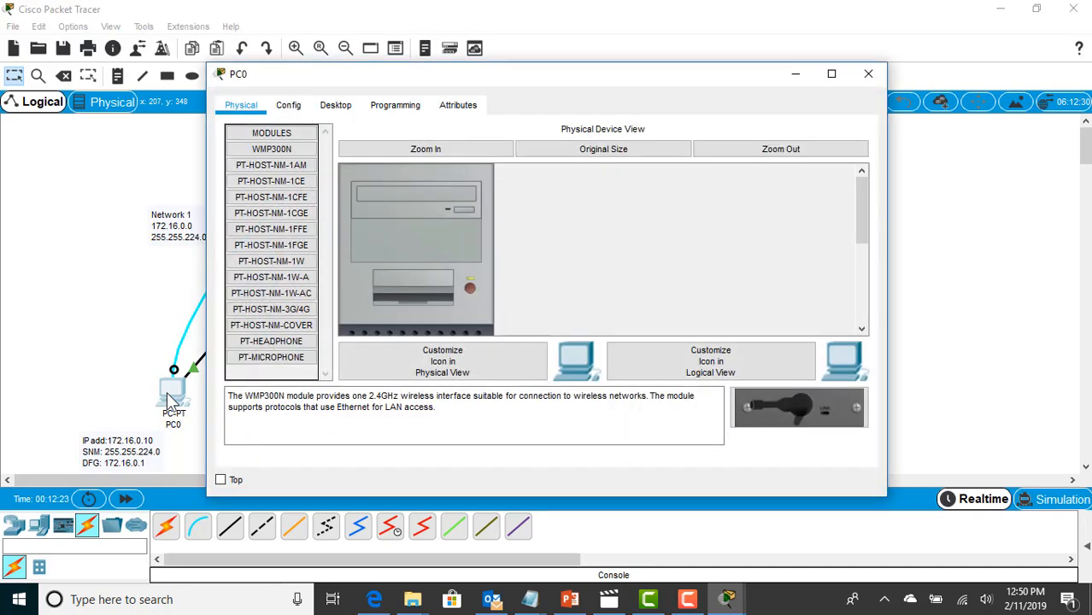
pyautogui.click(342, 108)
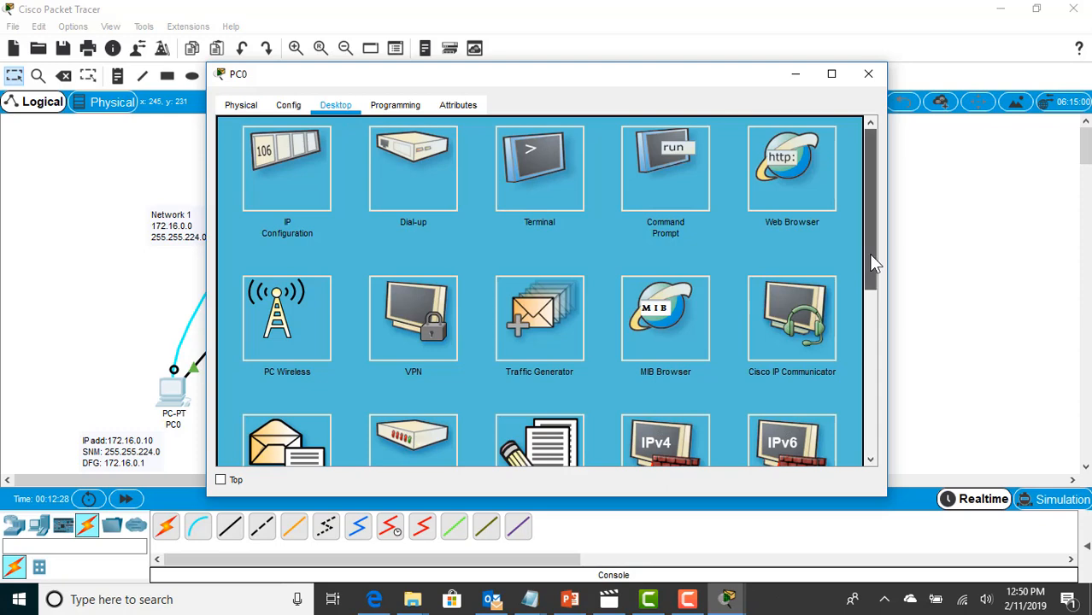
pyautogui.moveTo(869, 254); pyautogui.dragTo(884, 230)
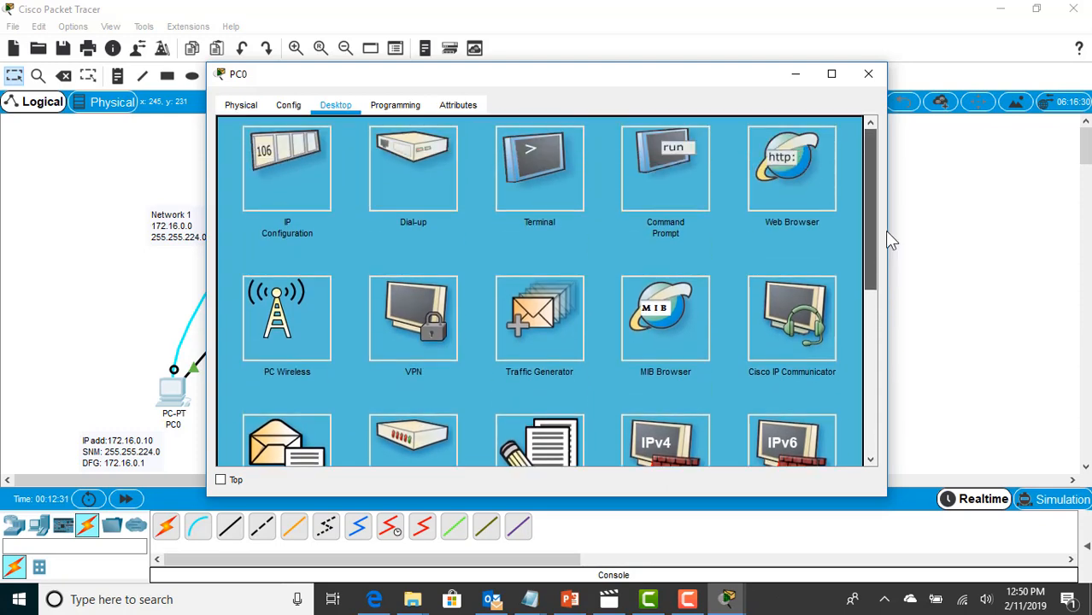
pyautogui.click(545, 162)
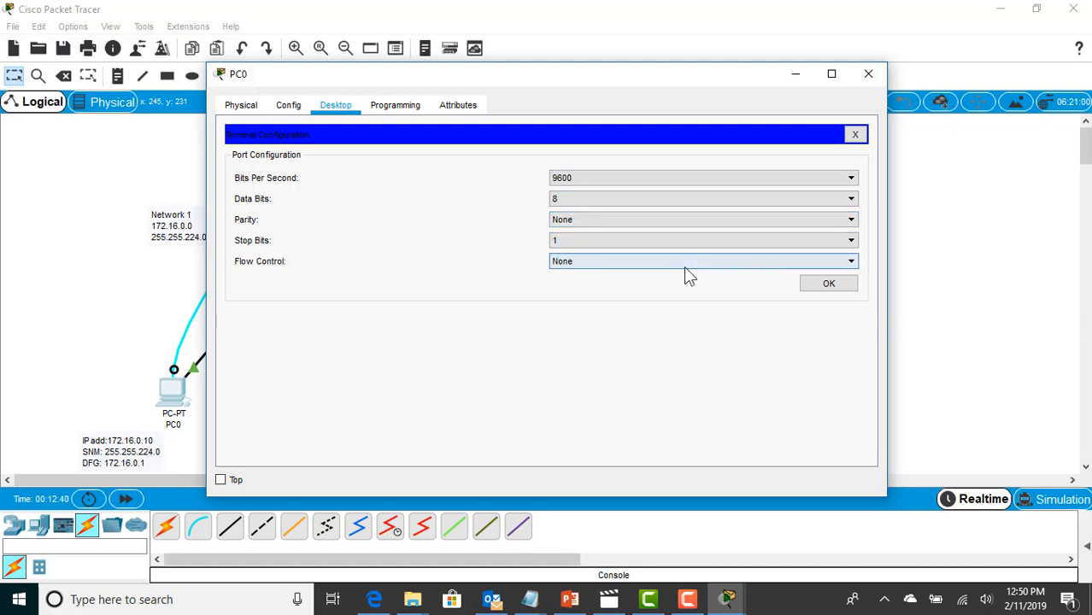
pyautogui.click(822, 286)
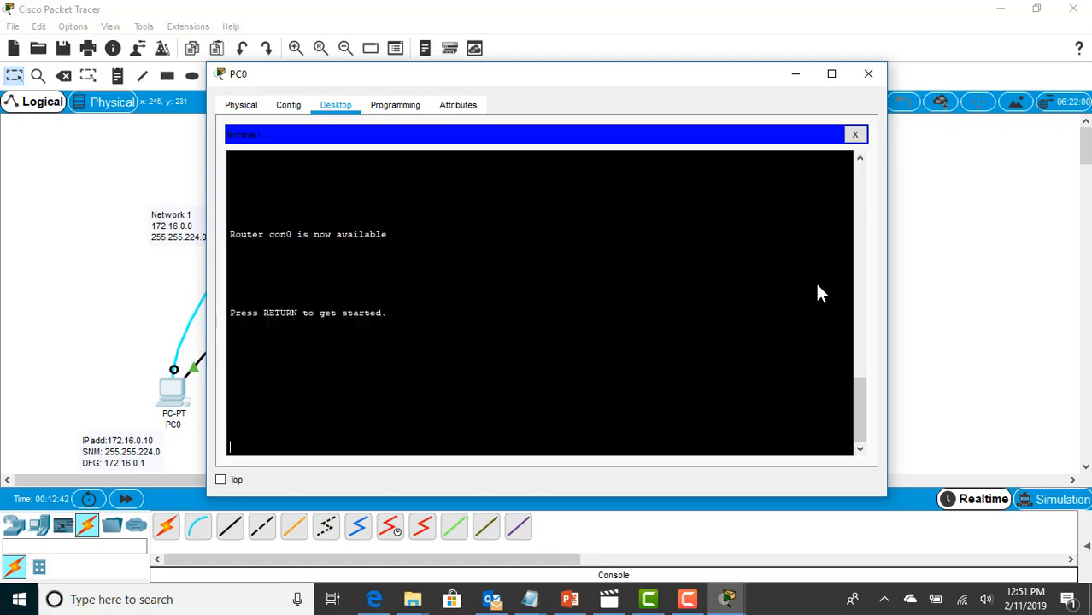
pyautogui.press('Return')
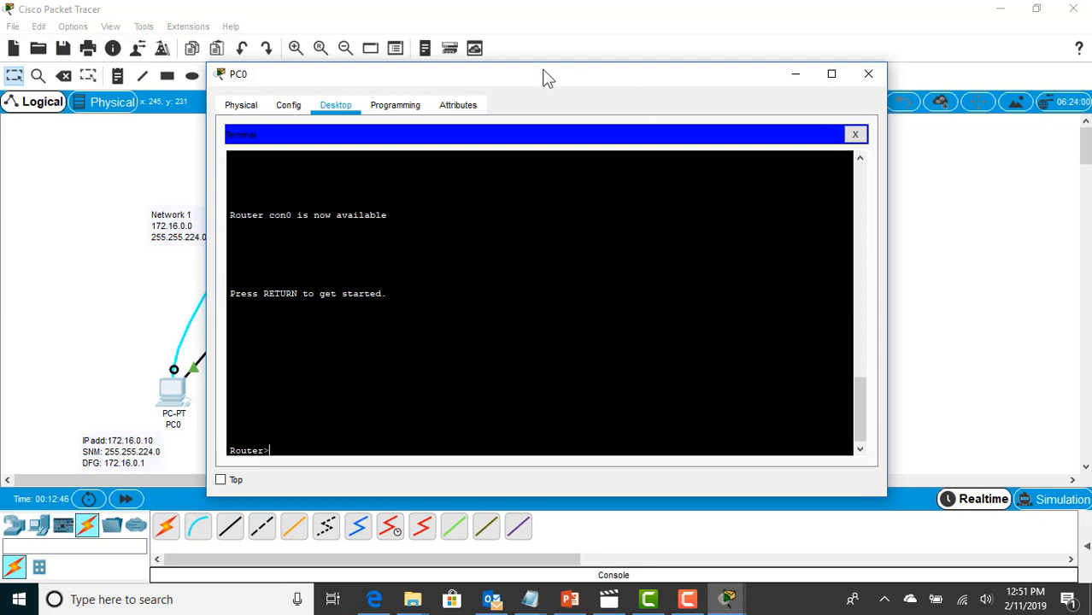
pyautogui.moveTo(543, 76); pyautogui.dragTo(596, 50)
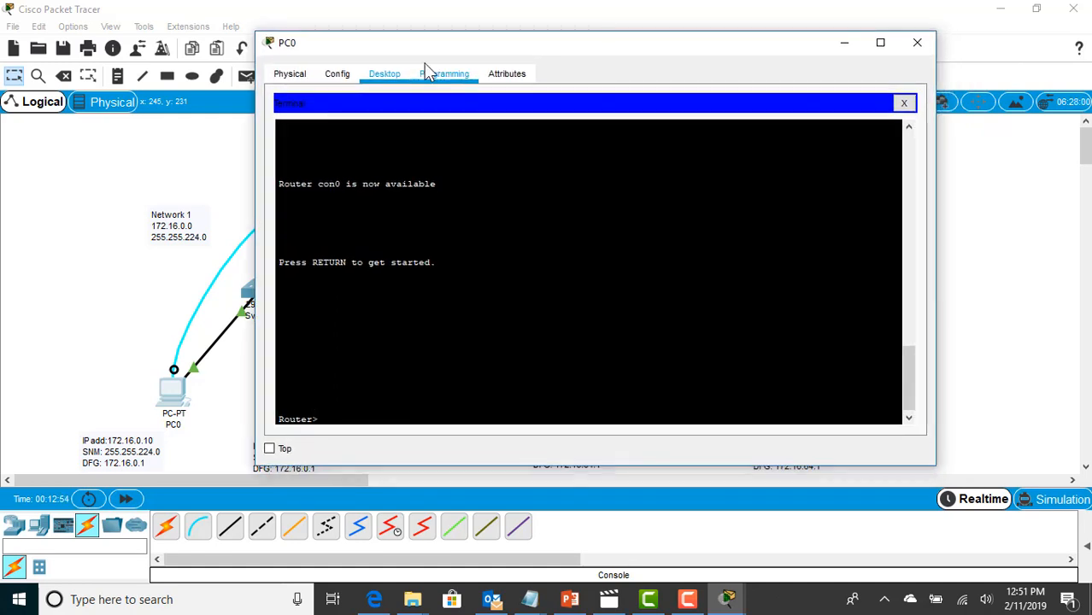
pyautogui.moveTo(426, 51); pyautogui.dragTo(511, 66)
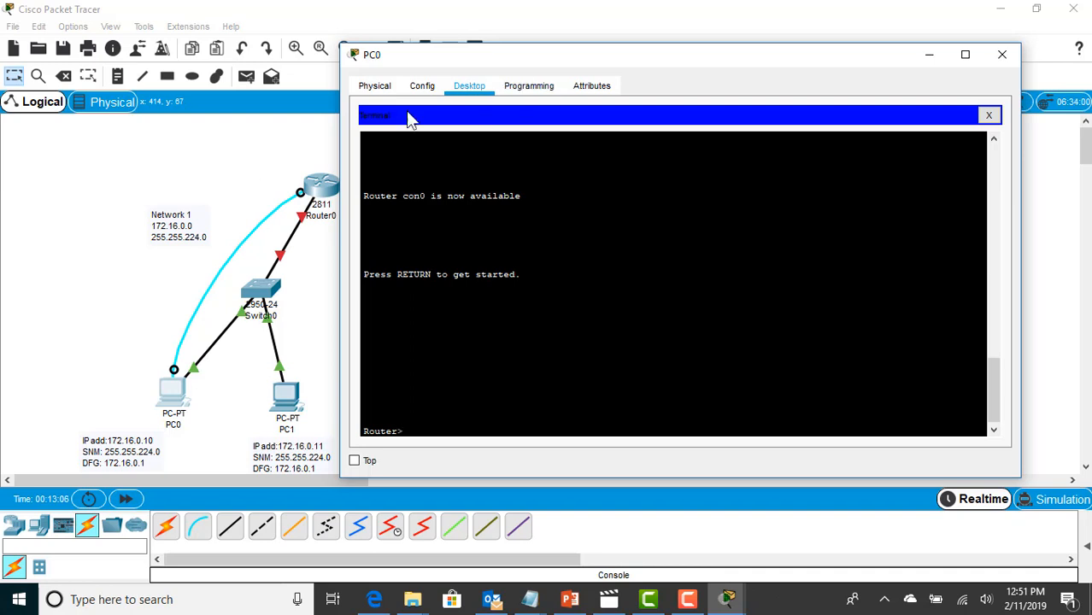
# - Move the Network 2 note toward the middle of the router link and add the note "Fa0/0: 172.16.0.1 /19" above Router0
pyautogui.click(229, 164)
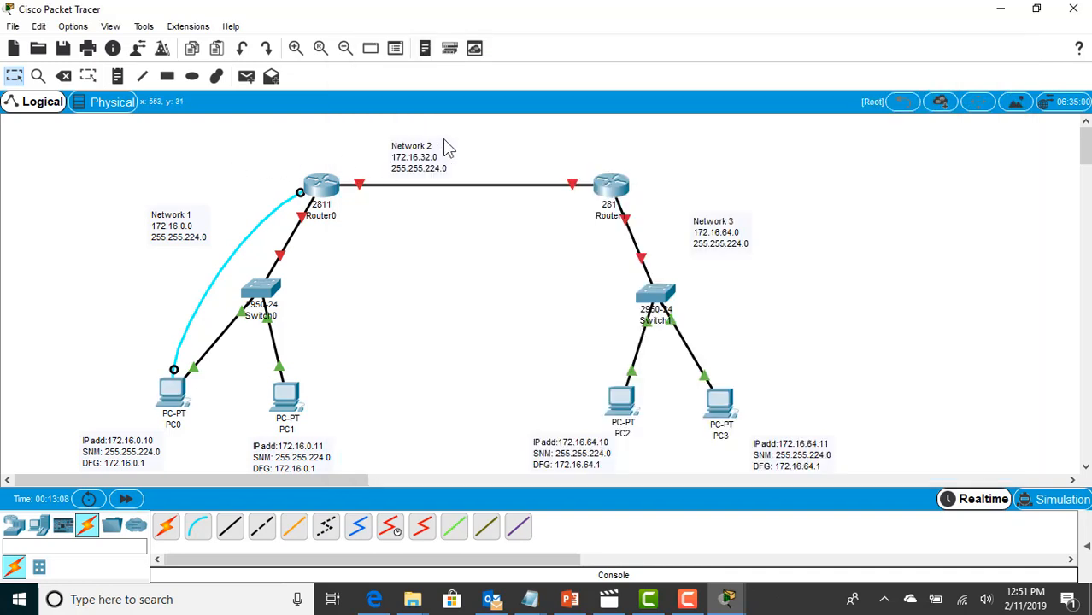
pyautogui.moveTo(447, 148); pyautogui.dragTo(493, 147)
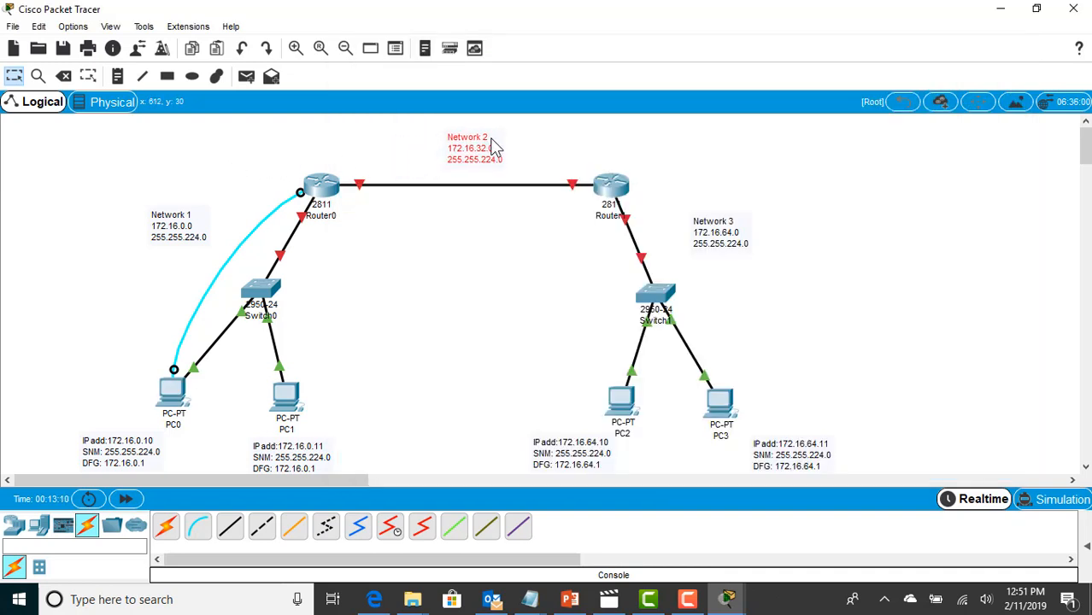
pyautogui.click(125, 77)
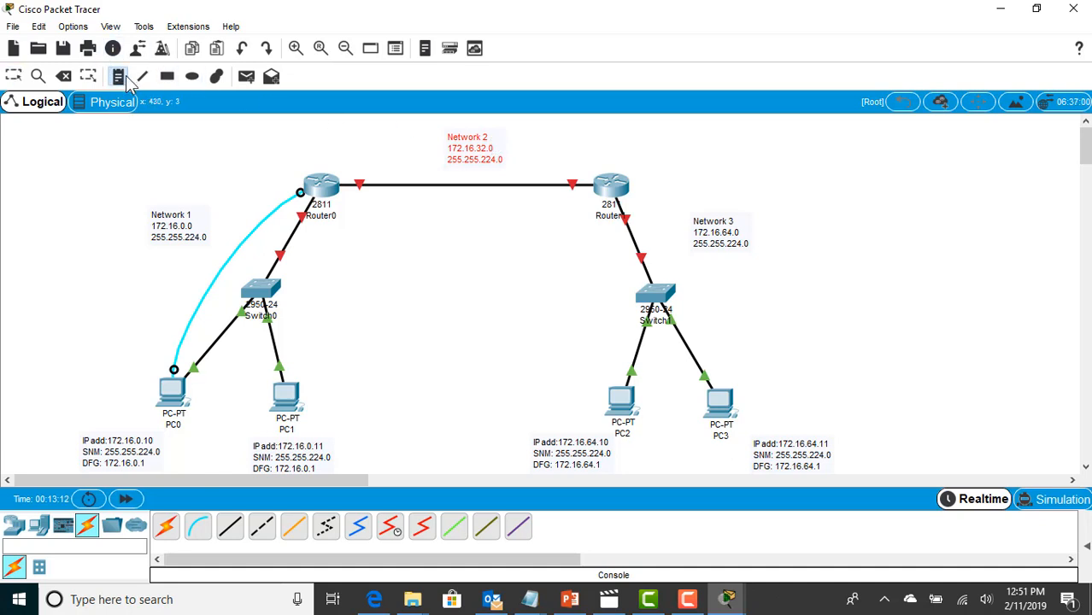
pyautogui.click(233, 165)
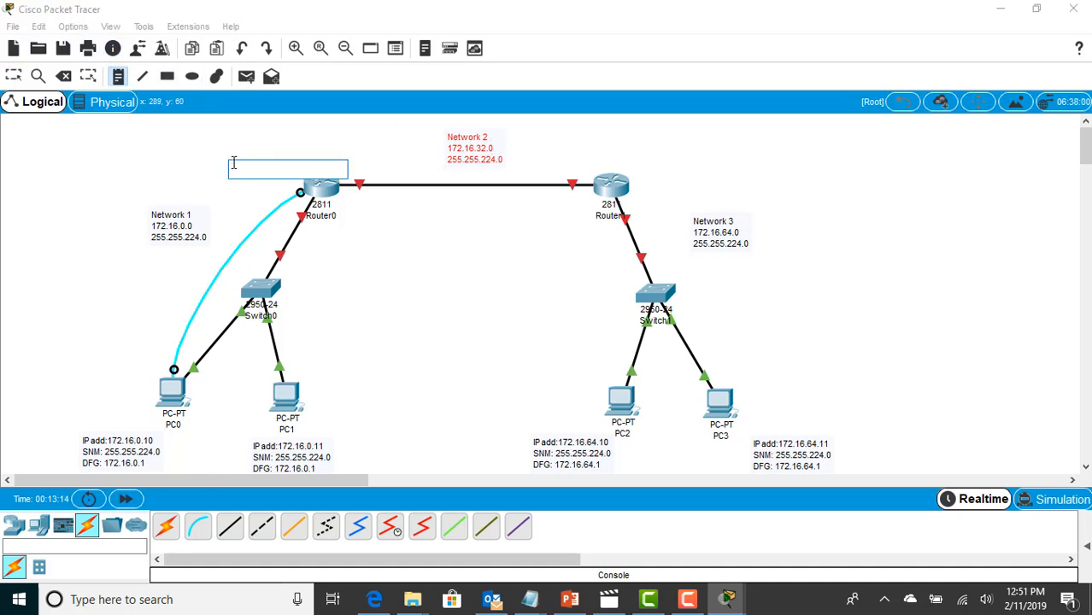
pyautogui.write('S0')
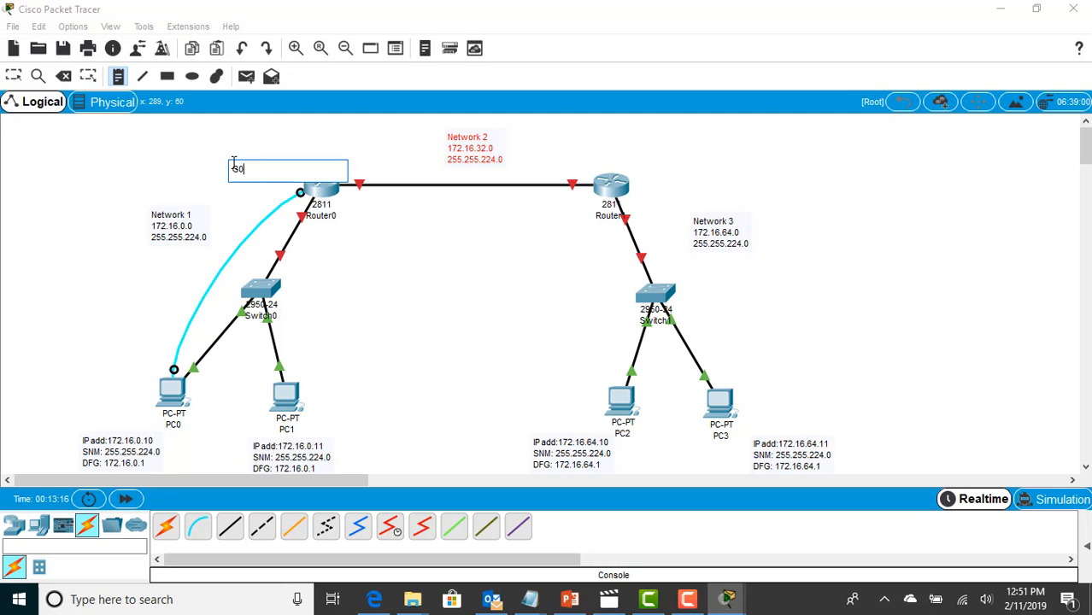
pyautogui.press('BackSpace')
pyautogui.press('BackSpace')
pyautogui.write('Fa0/0: 172.16.0.1 /19')
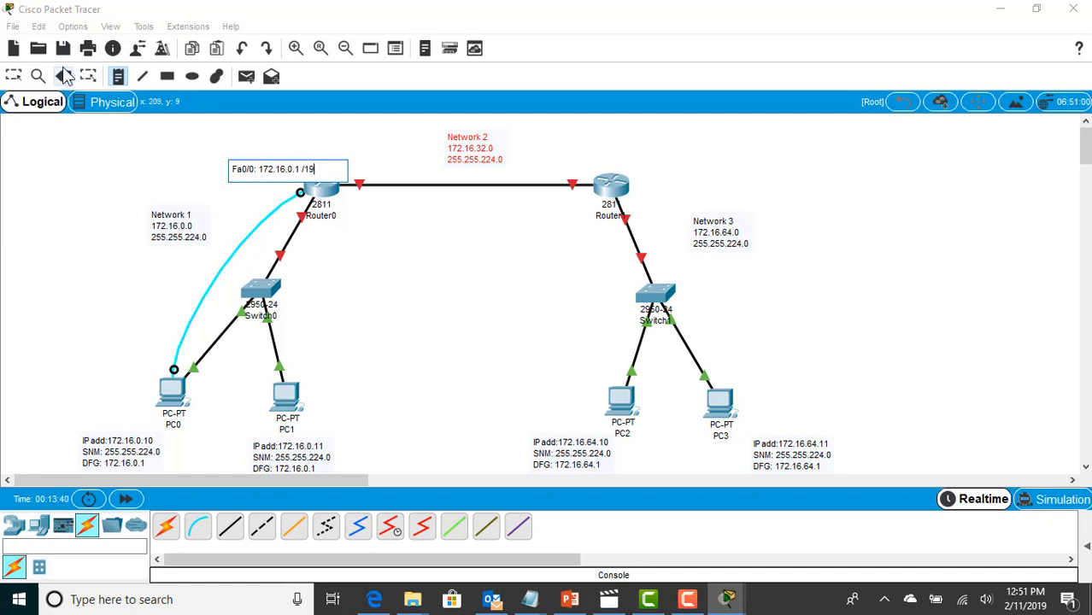
# - Add the note "fa0/1:172.16.32.1/19" above the link beside Router0 and move the Fa0/0 note to the router's other side
pyautogui.click(123, 83)
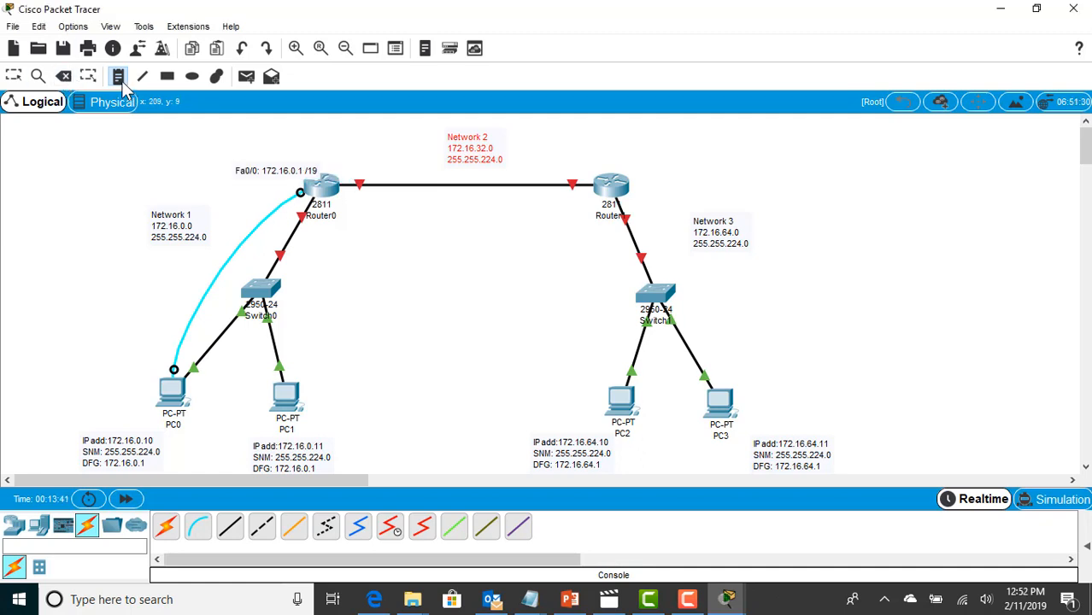
pyautogui.click(281, 175)
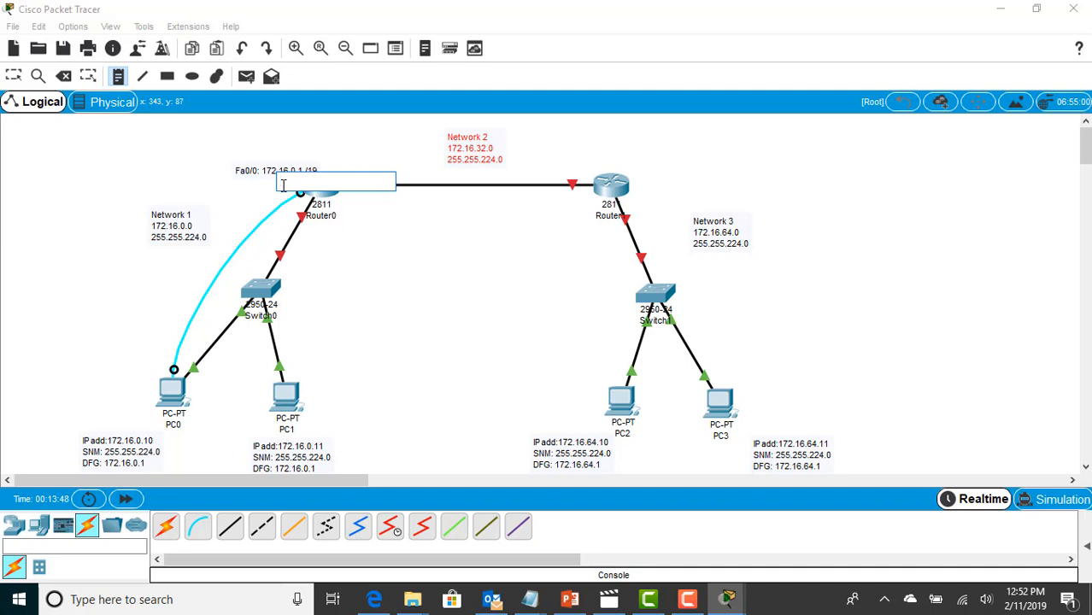
pyautogui.write('fa')
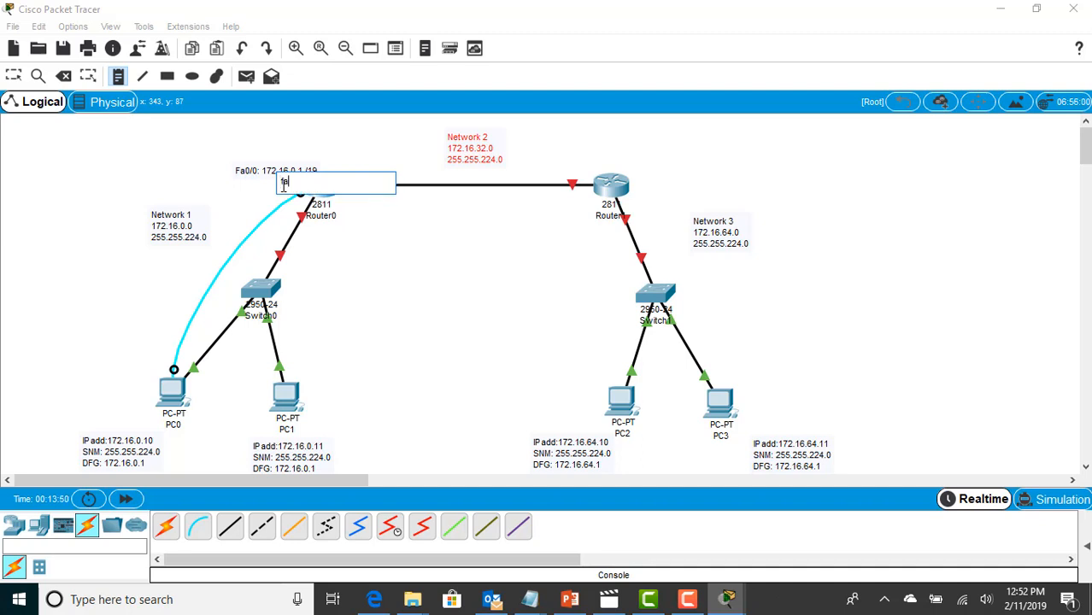
pyautogui.write('0/1:172.16.32.1/19')
pyautogui.press('Return')
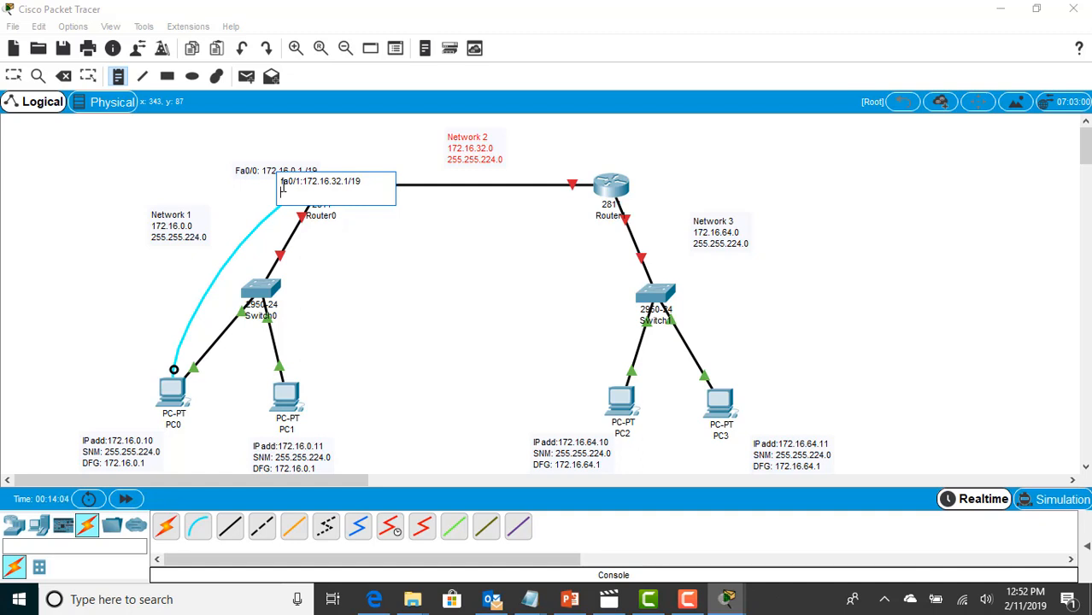
pyautogui.press('BackSpace')
pyautogui.press('Escape')
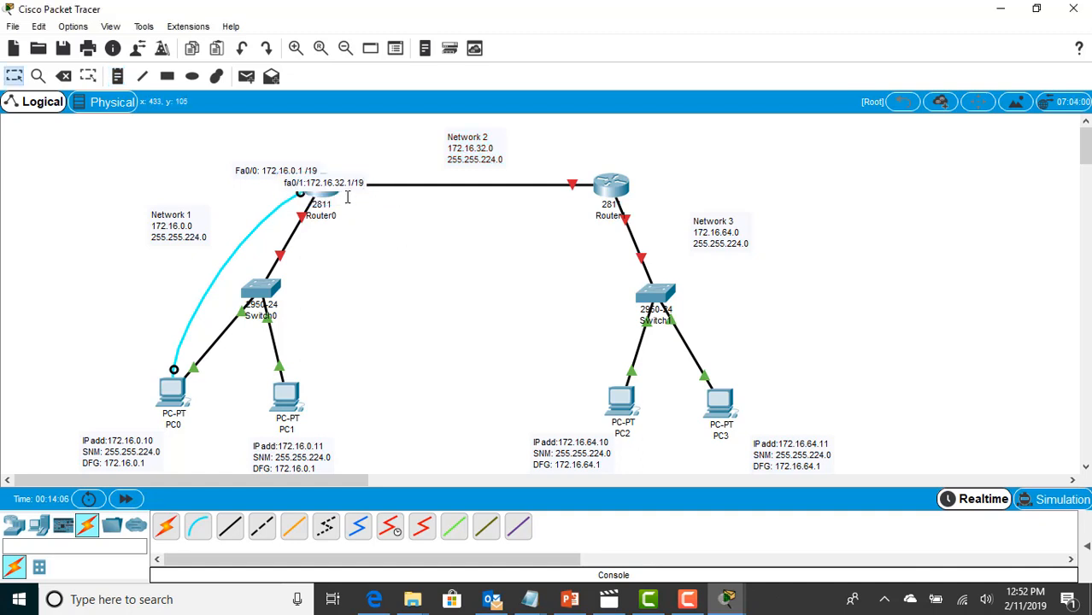
pyautogui.moveTo(342, 181); pyautogui.dragTo(395, 160)
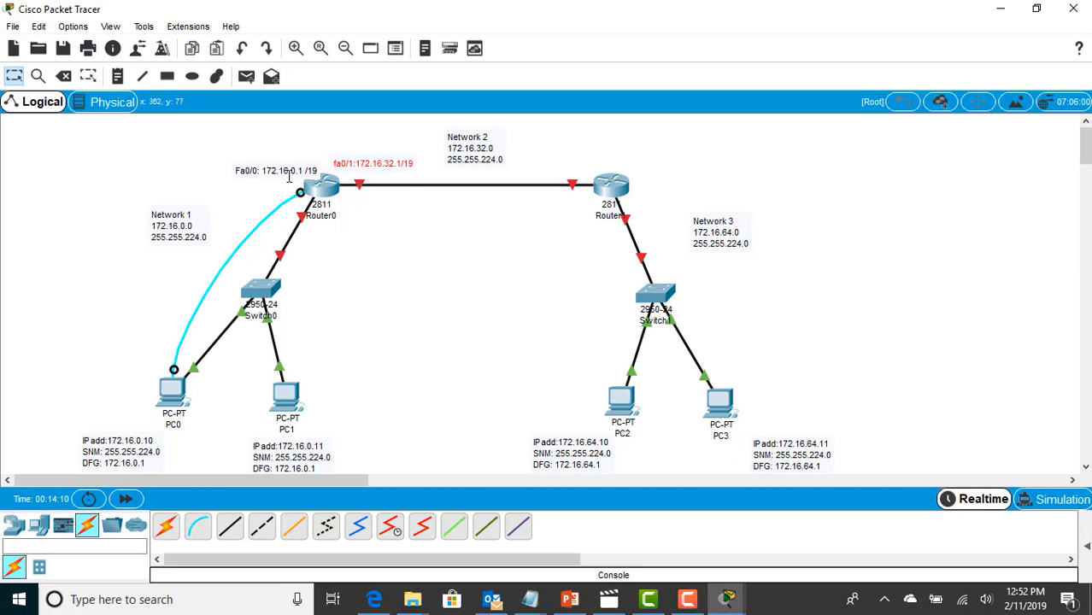
pyautogui.moveTo(280, 173); pyautogui.dragTo(253, 183)
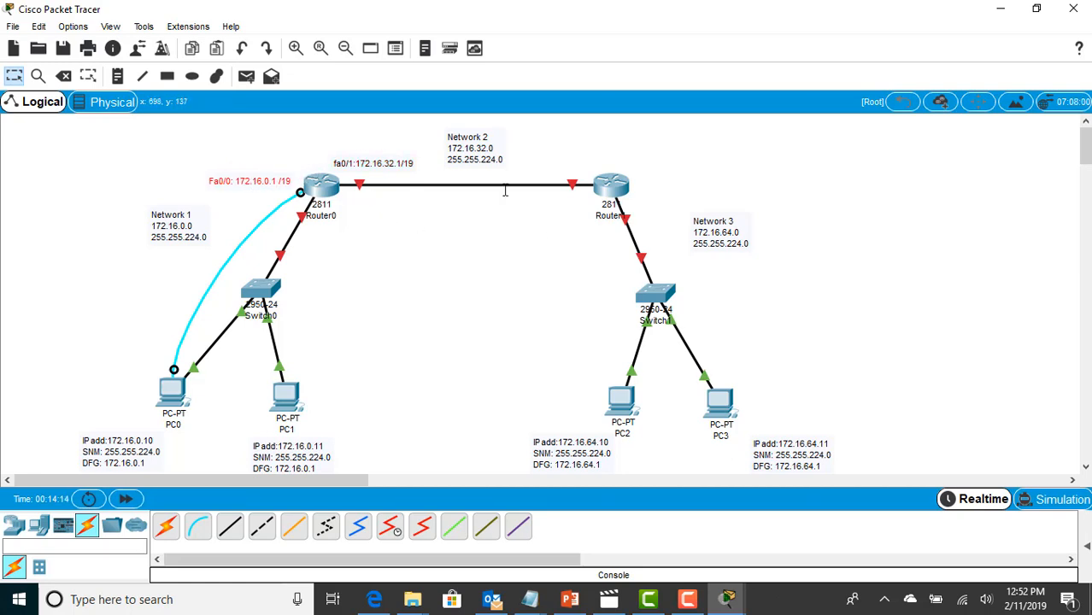
# - Add the note "fa0/1:172.16.32.2/19" above the router link next to Router1
pyautogui.click(118, 76)
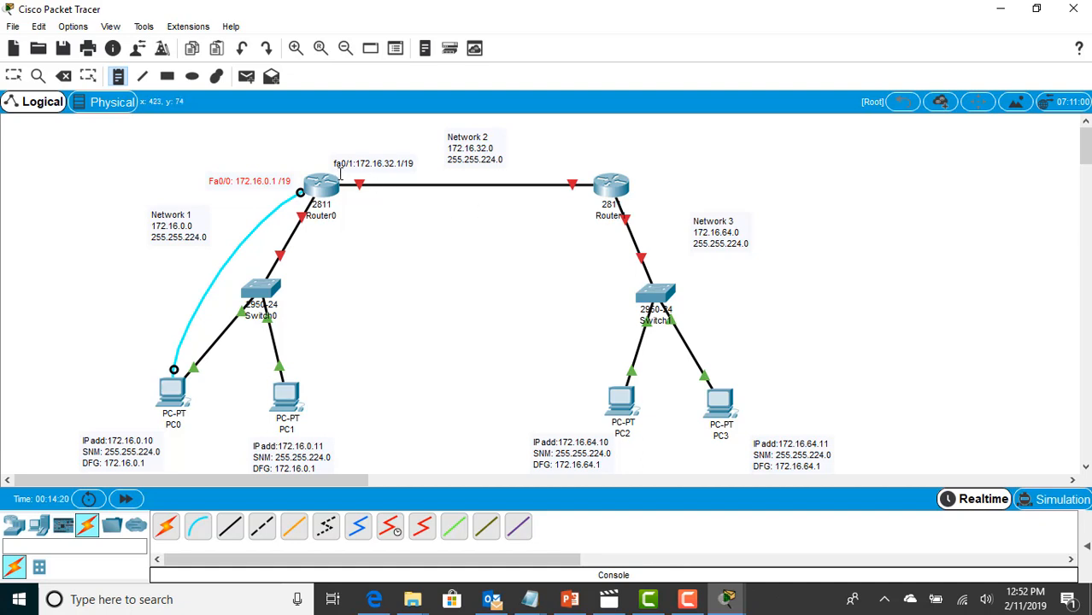
pyautogui.click(528, 154)
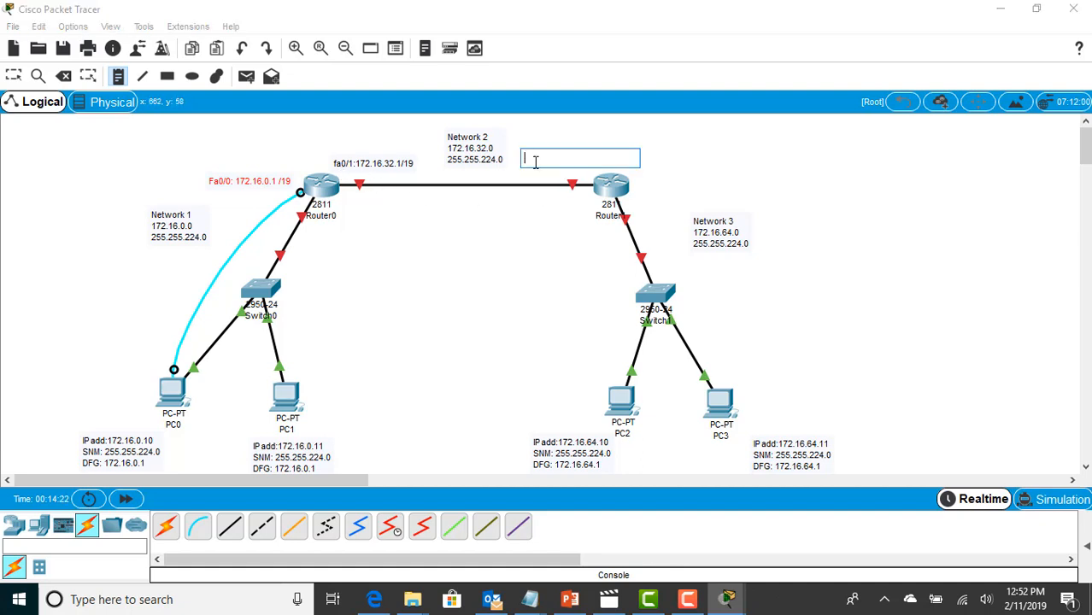
pyautogui.write('fa')
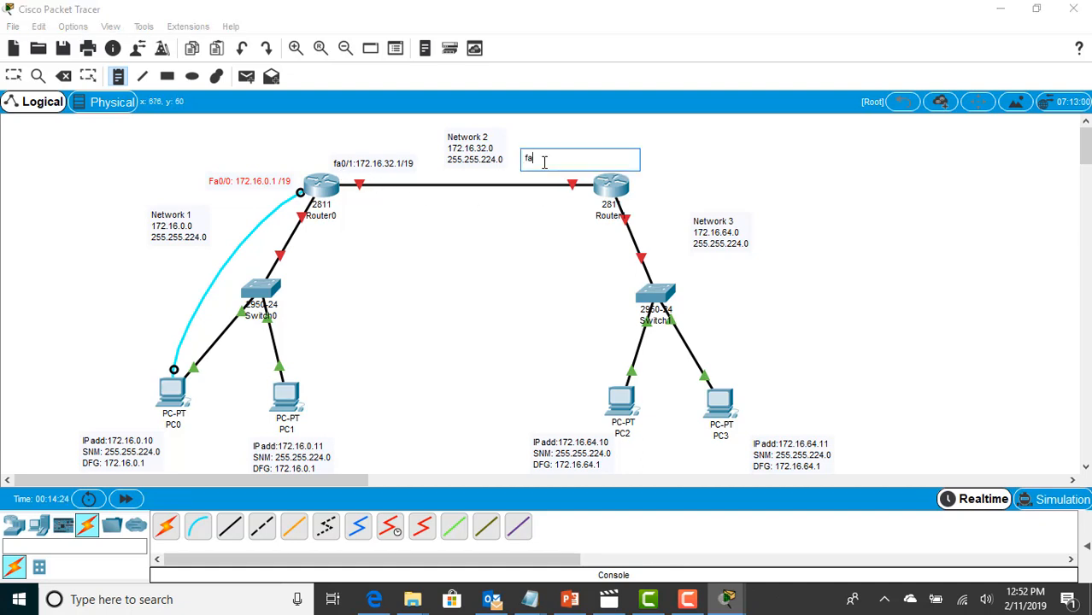
pyautogui.write('0/1')
pyautogui.write(' 172.16.6')
pyautogui.press('BackSpace')
pyautogui.write('32.1')
pyautogui.press('BackSpace')
pyautogui.write('2/19')
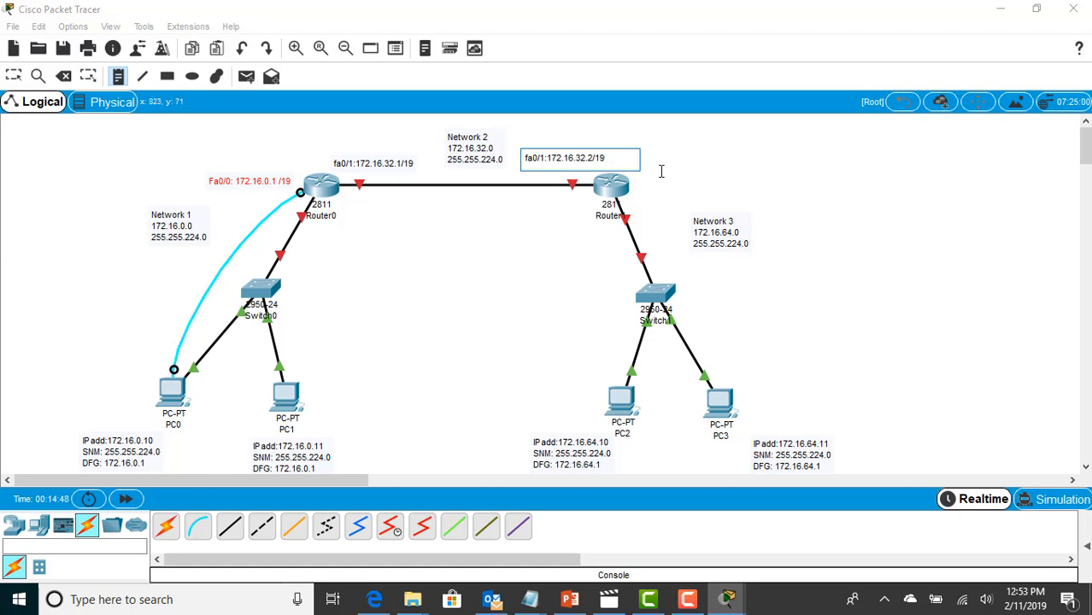
pyautogui.press('Escape')
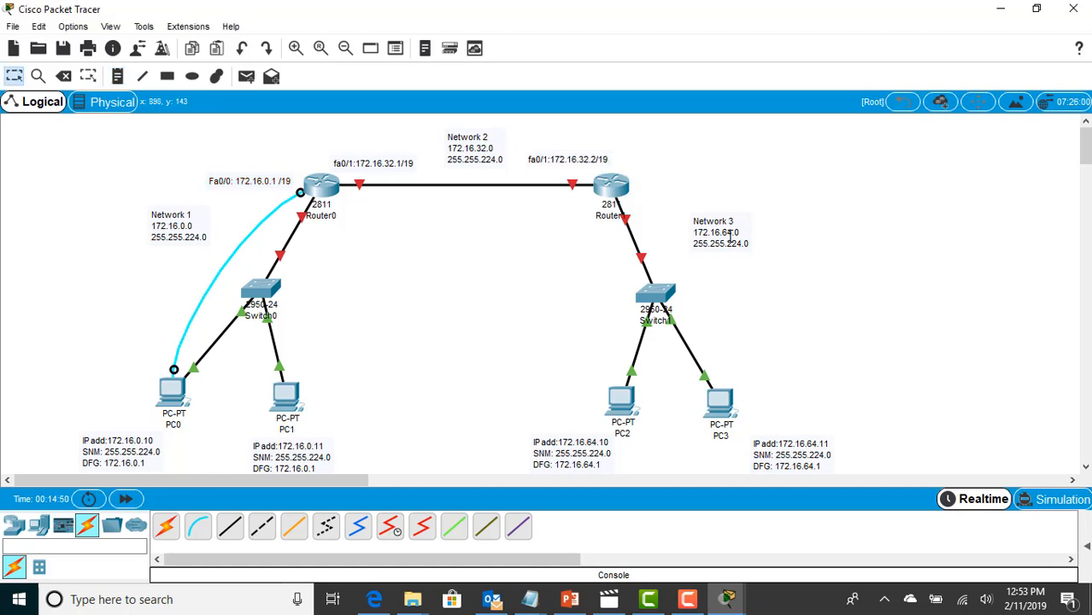
# - Move the Network 3 note down beside Switch1 and add the note "172.16.64.1/19" next to Router1's switch link
pyautogui.moveTo(732, 240); pyautogui.dragTo(751, 300)
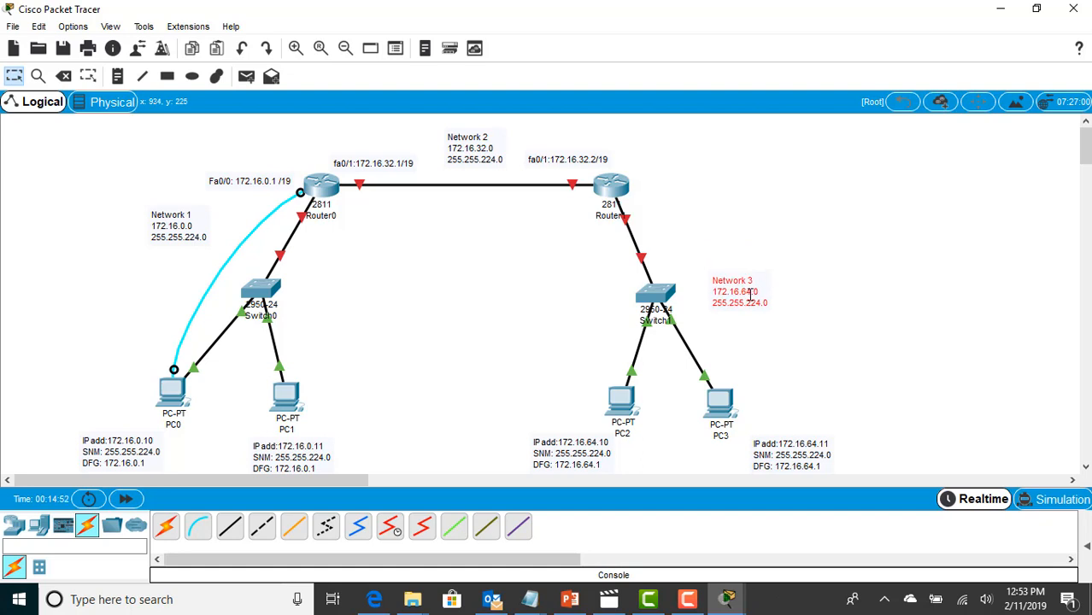
pyautogui.click(64, 76)
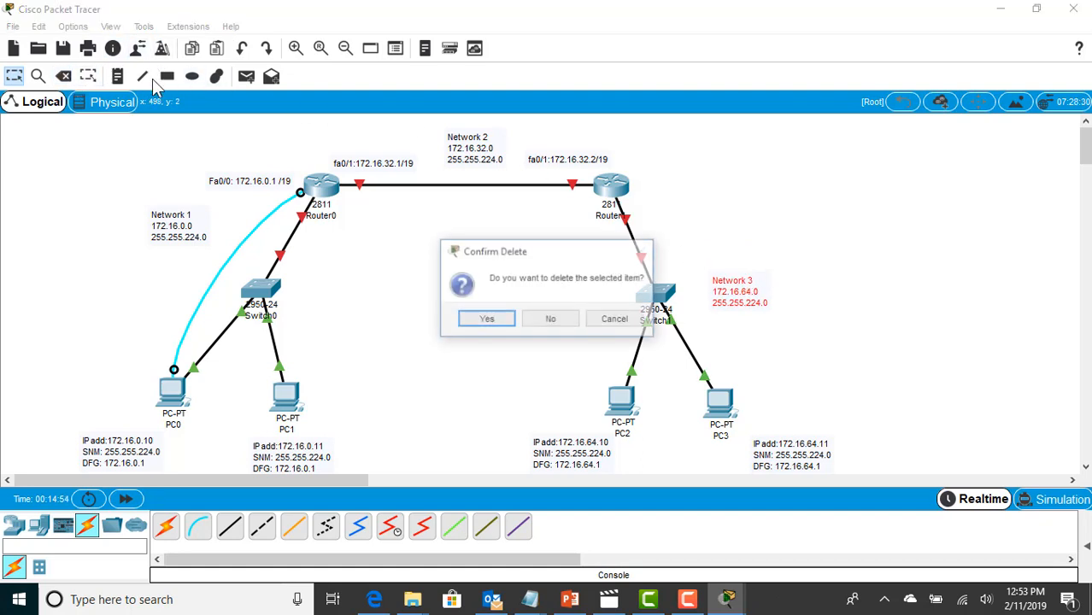
pyautogui.click(612, 319)
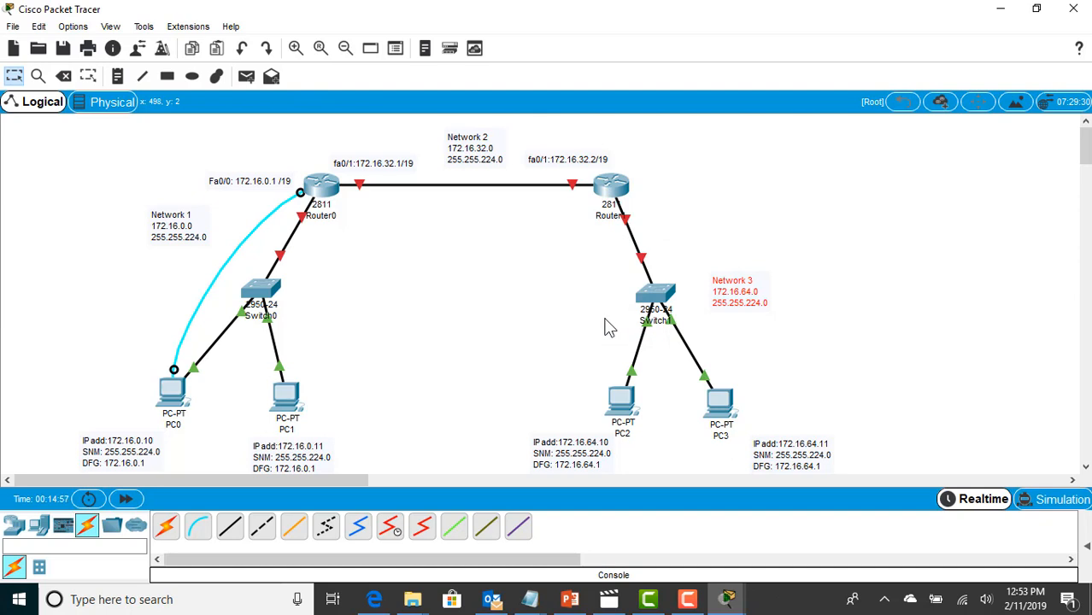
pyautogui.click(118, 76)
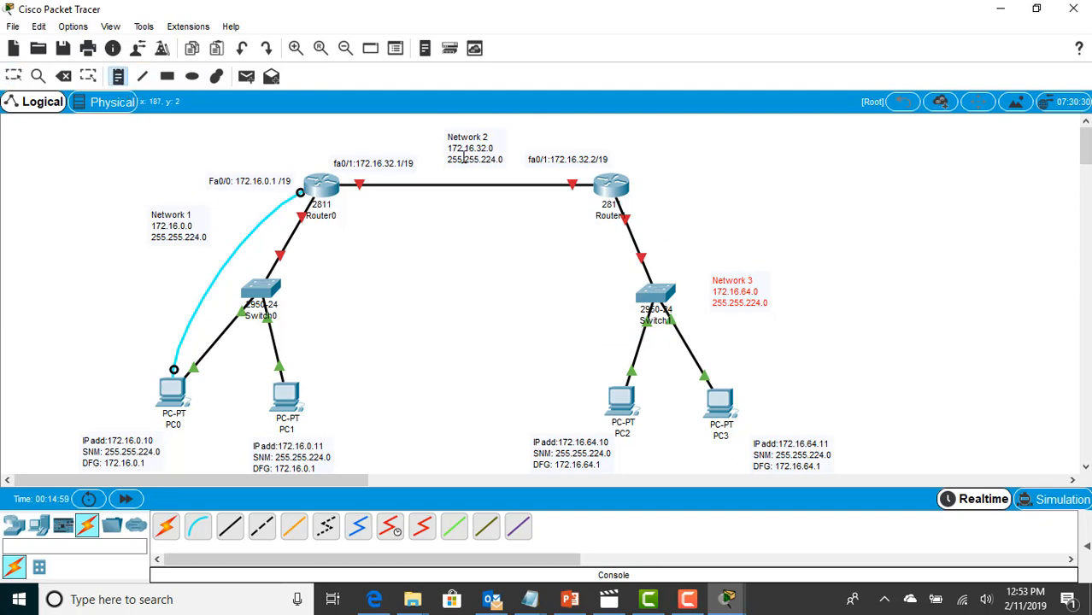
pyautogui.click(637, 197)
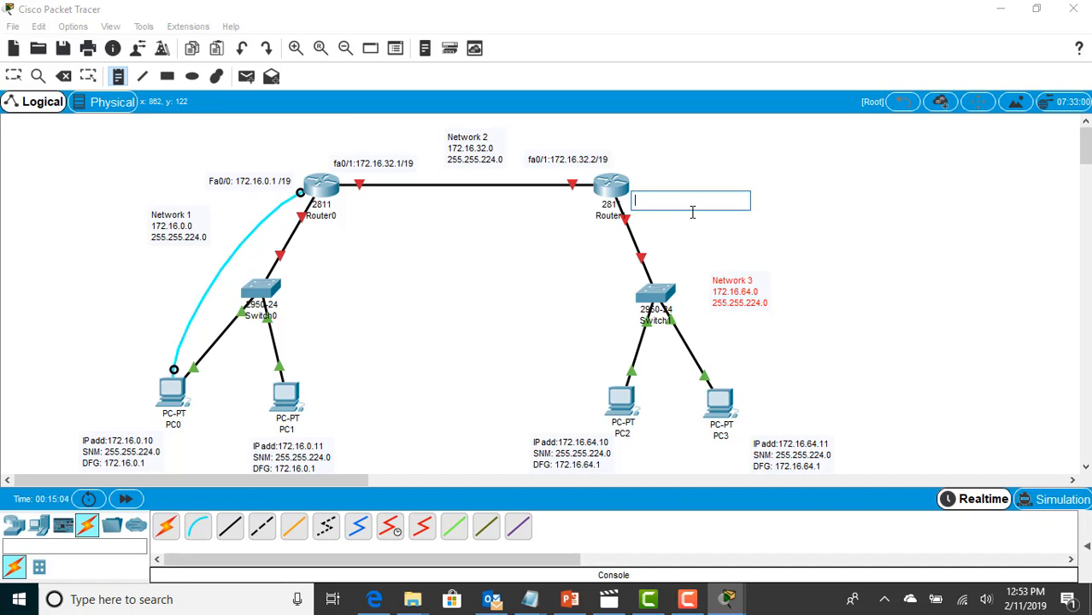
pyautogui.write('172')
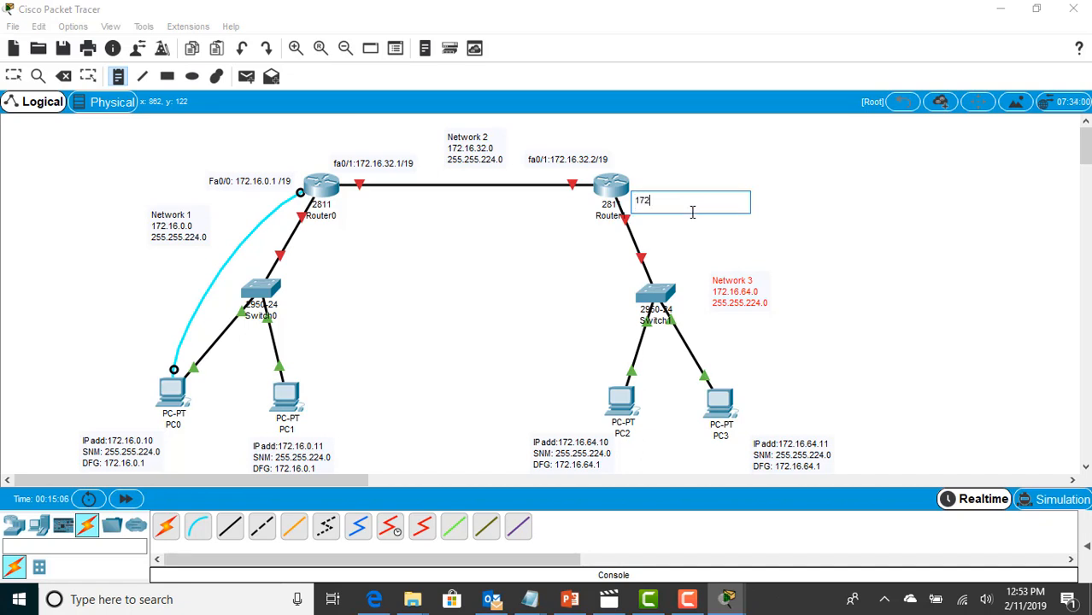
pyautogui.write('.16.64.1/19')
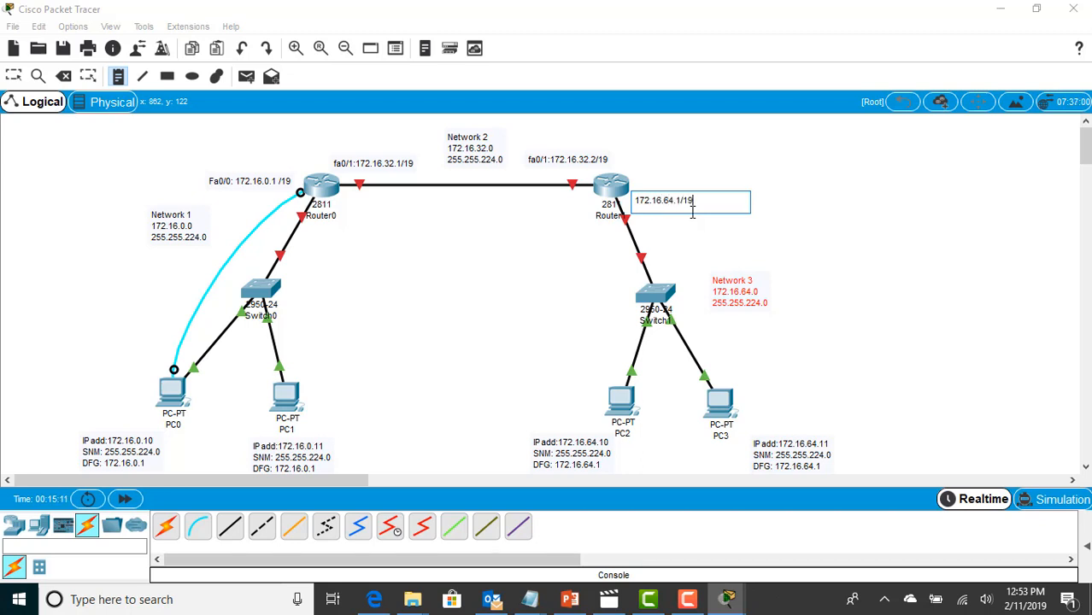
pyautogui.click(778, 225)
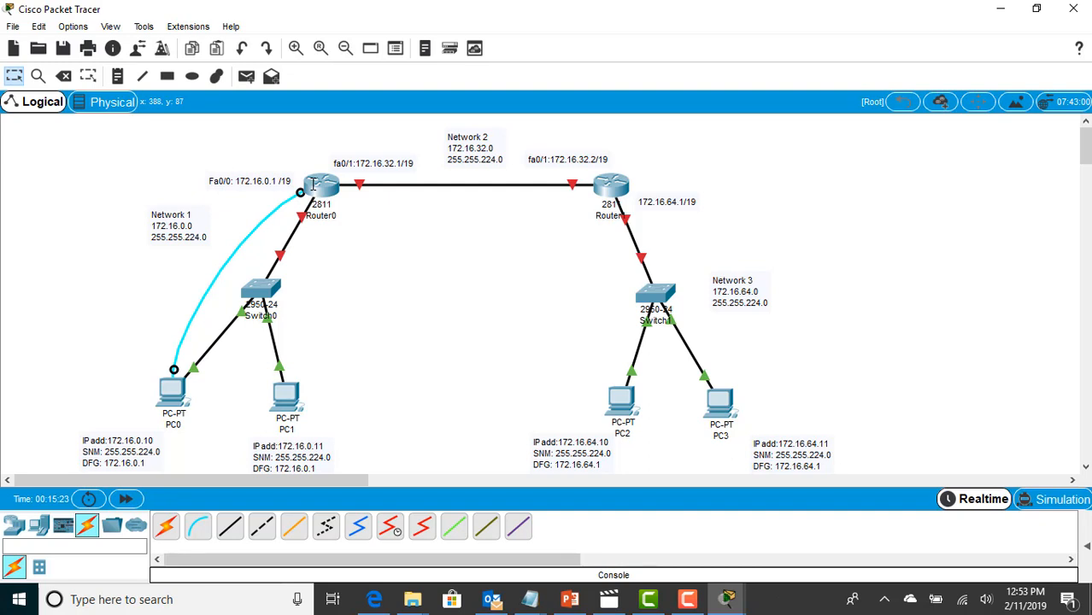
# - Return to PC0's terminal, enter the router's global configuration mode, and set the hostname to R1
pyautogui.moveTo(313, 184)
pyautogui.click(173, 389)
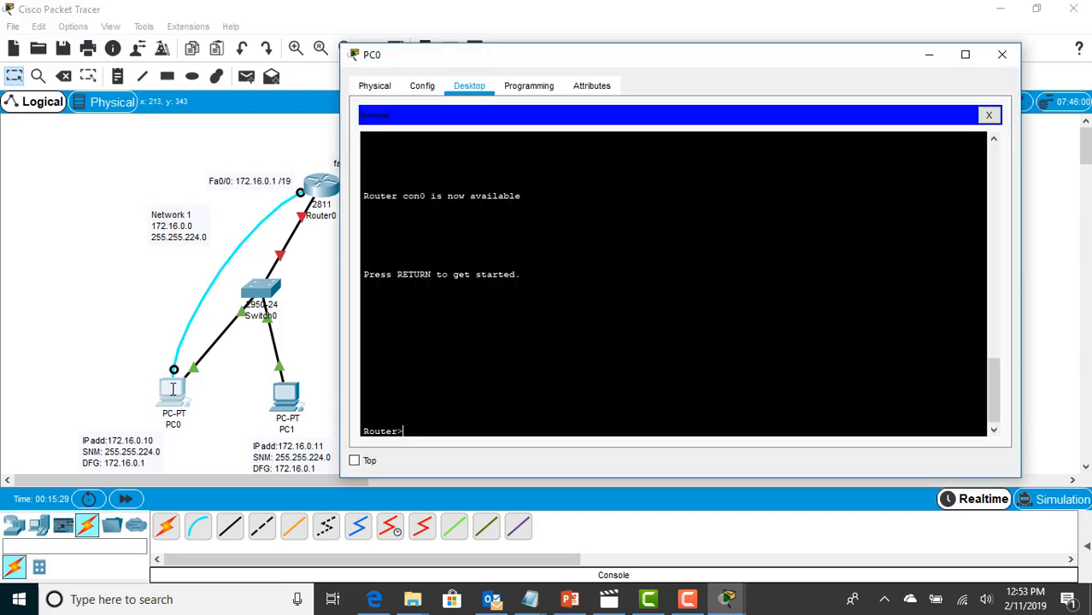
pyautogui.write('ena')
pyautogui.press('Return')
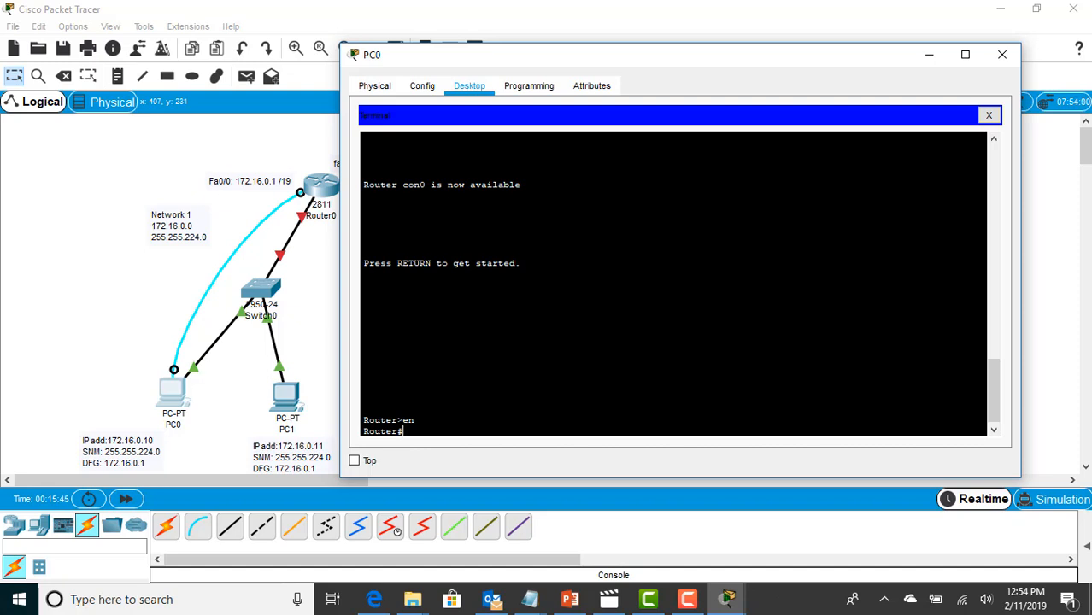
pyautogui.write('conf t')
pyautogui.press('Return')
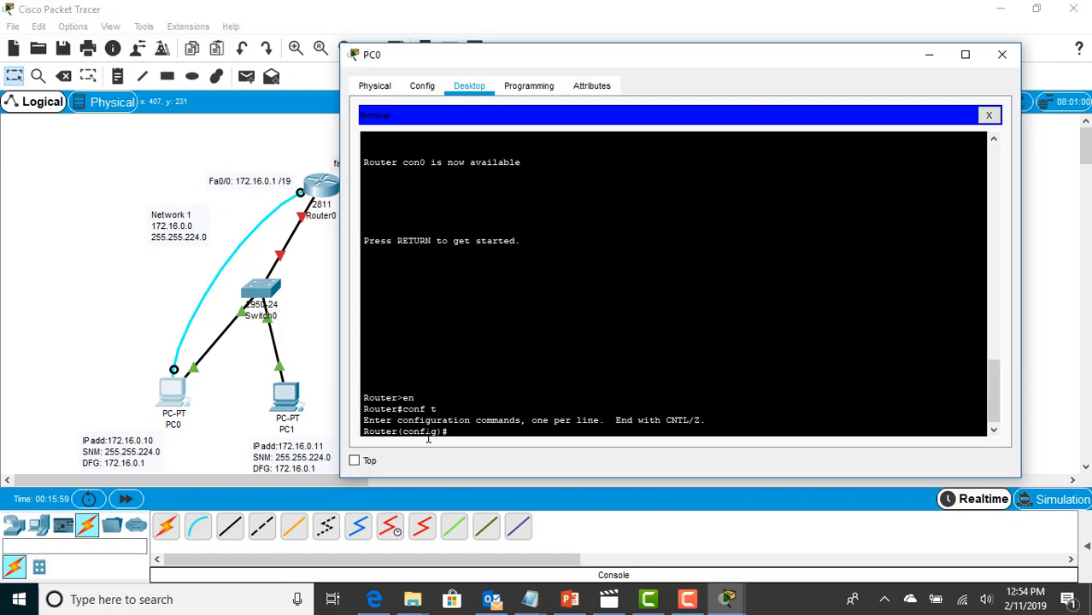
pyautogui.write('hostname R1')
pyautogui.press('Return')
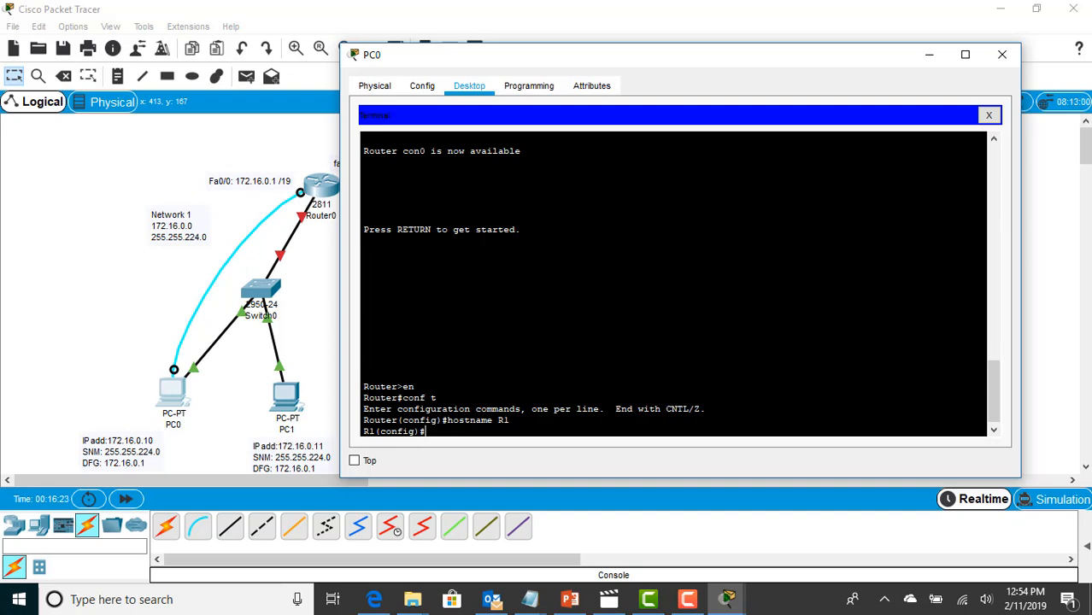
# - Assign IP address 172.16.0.1 with mask 255.255.224.0 to R1's interface fa0/0
pyautogui.write('inter fa0/0')
pyautogui.press('Return')
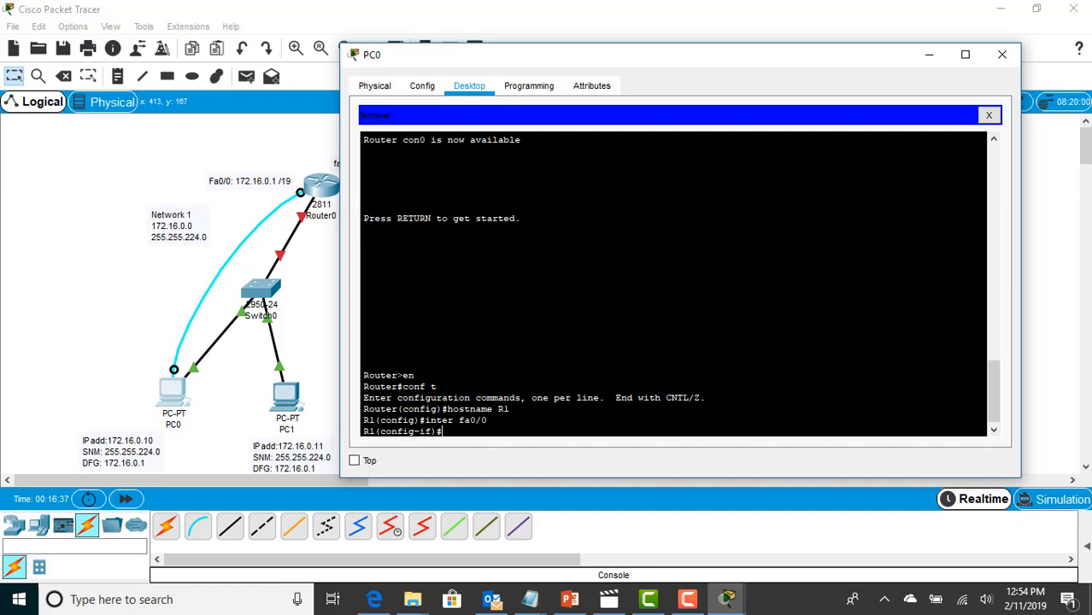
pyautogui.write('ip adddress')
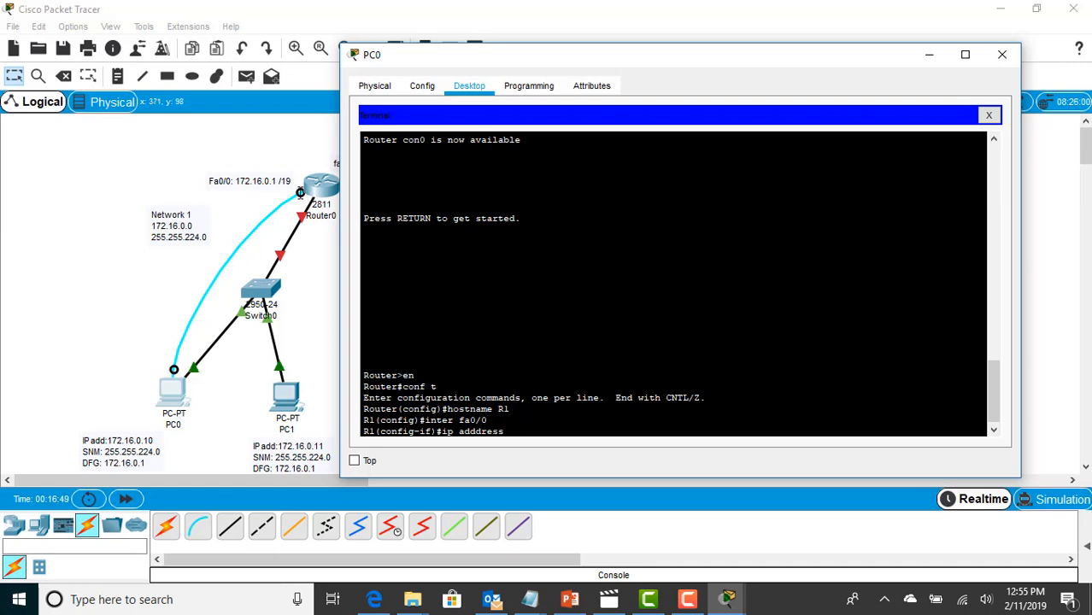
pyautogui.press('BackSpace')
pyautogui.press('BackSpace')
pyautogui.press('BackSpace')
pyautogui.press('BackSpace')
pyautogui.press('BackSpace')
pyautogui.write('172.16.0.1 255.255.2')
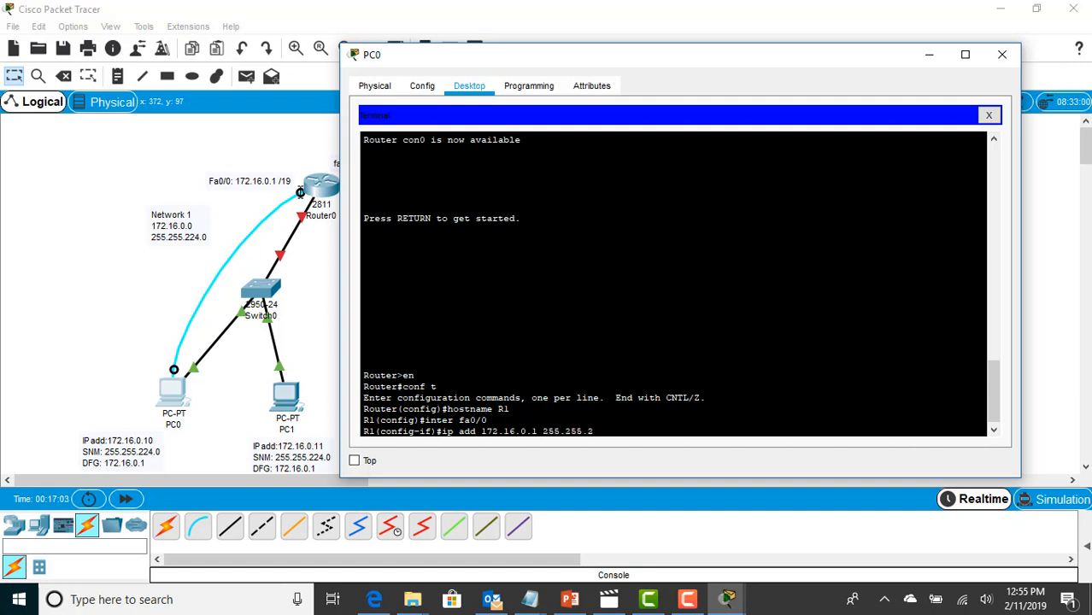
pyautogui.write('24.0')
pyautogui.press('Return')
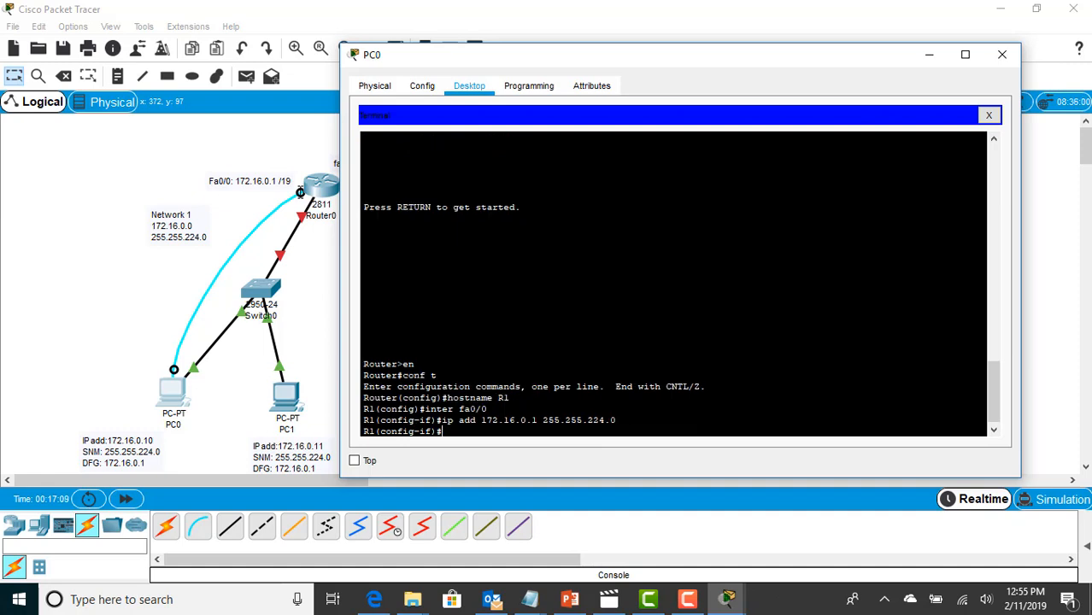
# - Enable interface fa0/0 on R1 with no shutdown and return to the interface configuration prompt
pyautogui.write('no shutdown')
pyautogui.press('Return')
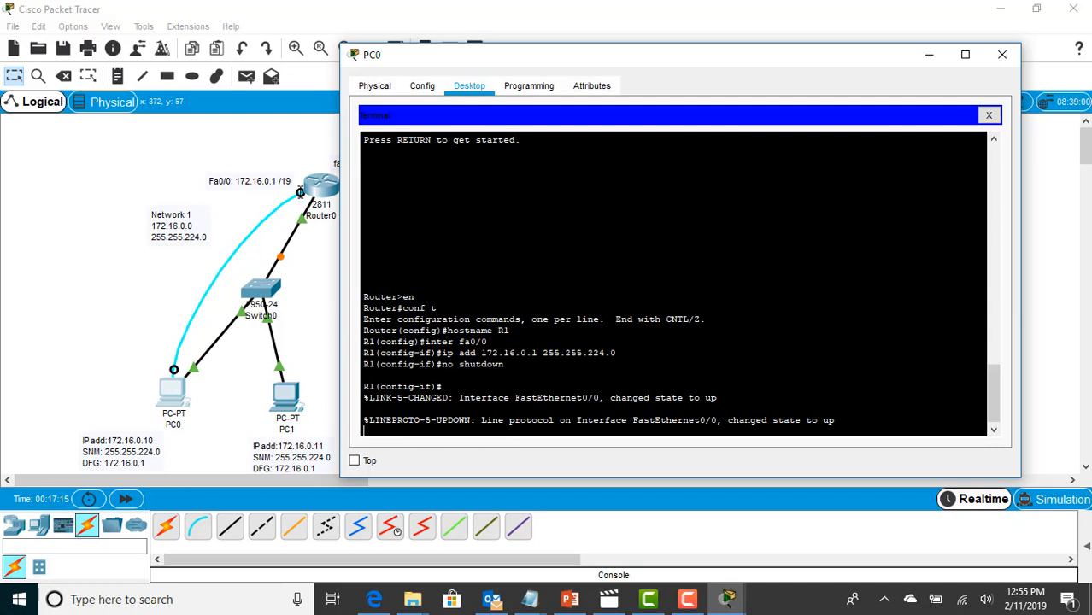
pyautogui.press('Return')
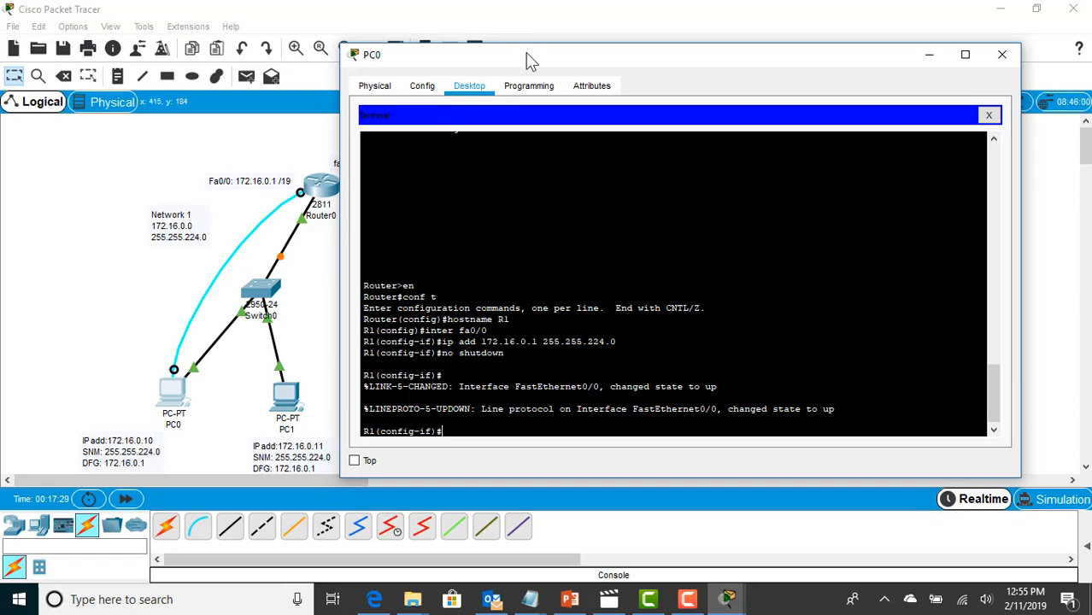
# - Assign IP address 172.16.32.1 with mask 255.255.224.0 to R1's interface fa0/1
pyautogui.moveTo(530, 62); pyautogui.dragTo(515, 214)
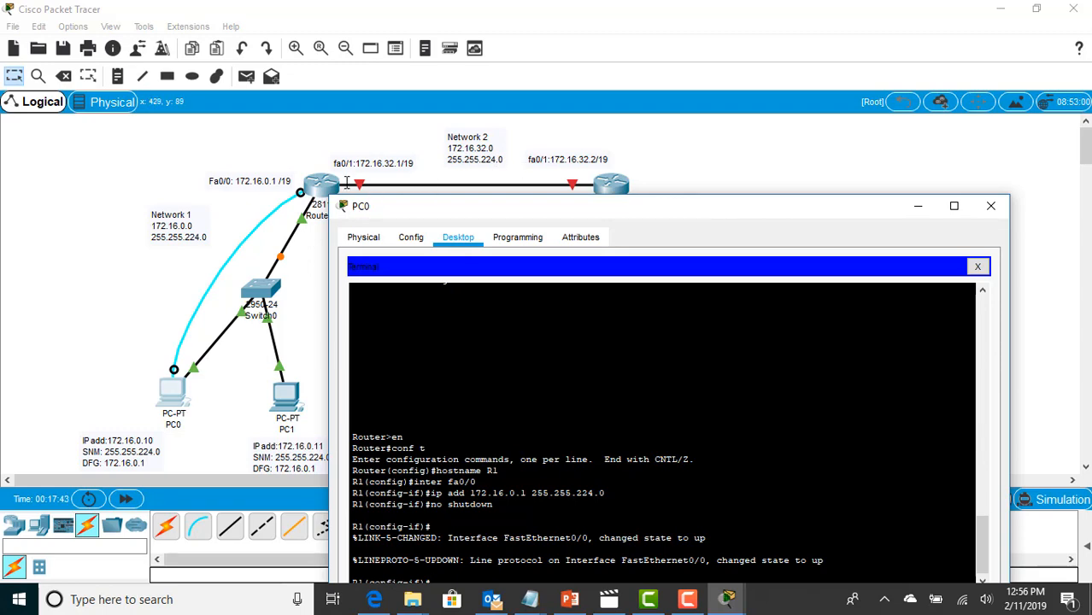
pyautogui.moveTo(461, 204); pyautogui.dragTo(433, 110)
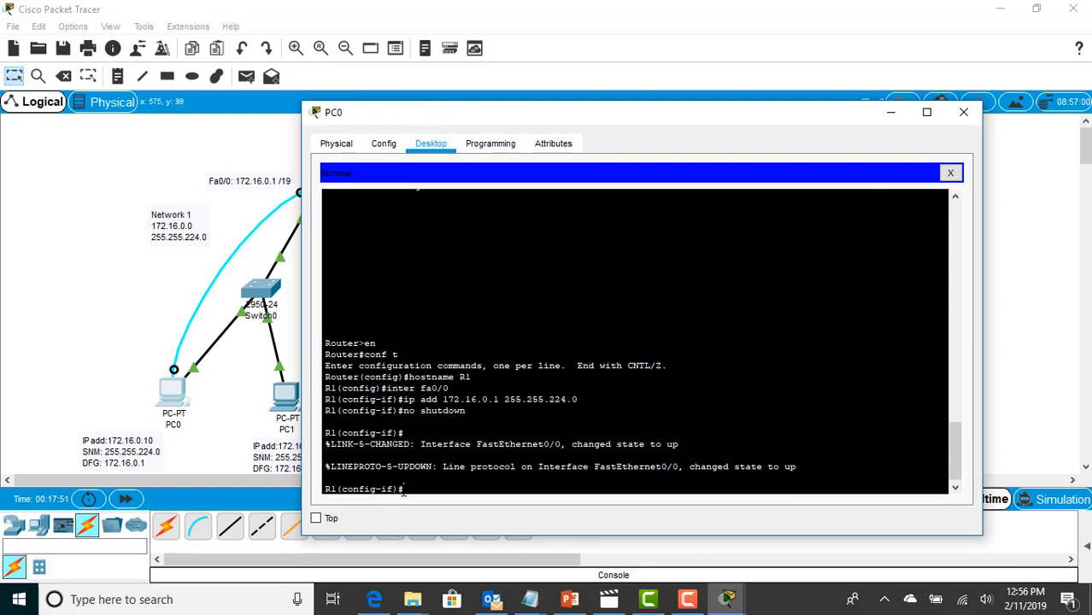
pyautogui.write('int fa0/1')
pyautogui.press('Return')
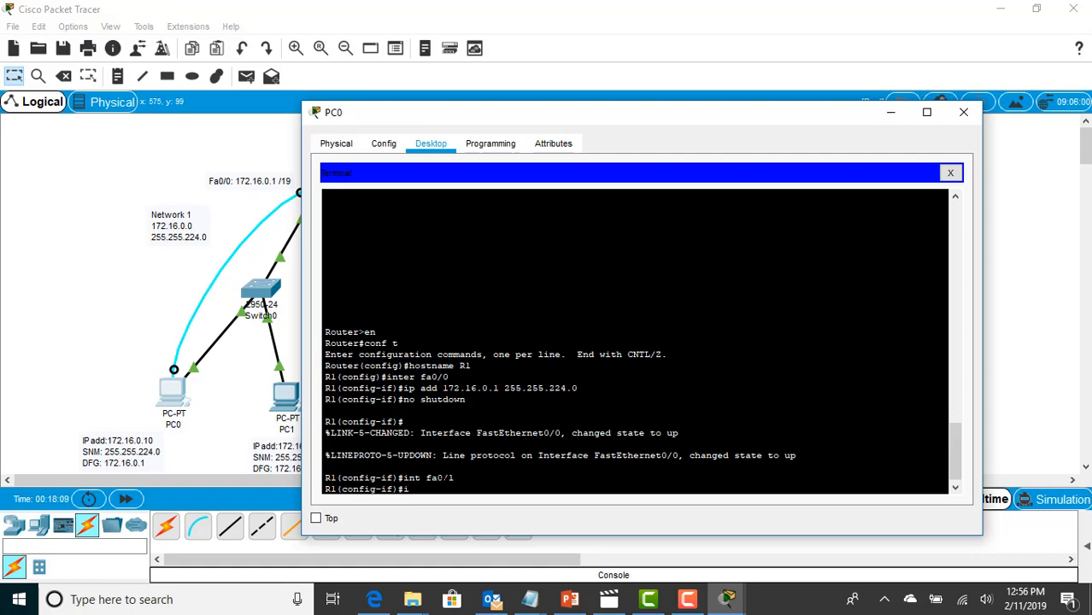
pyautogui.write('p add 172.16.32.1 255.255')
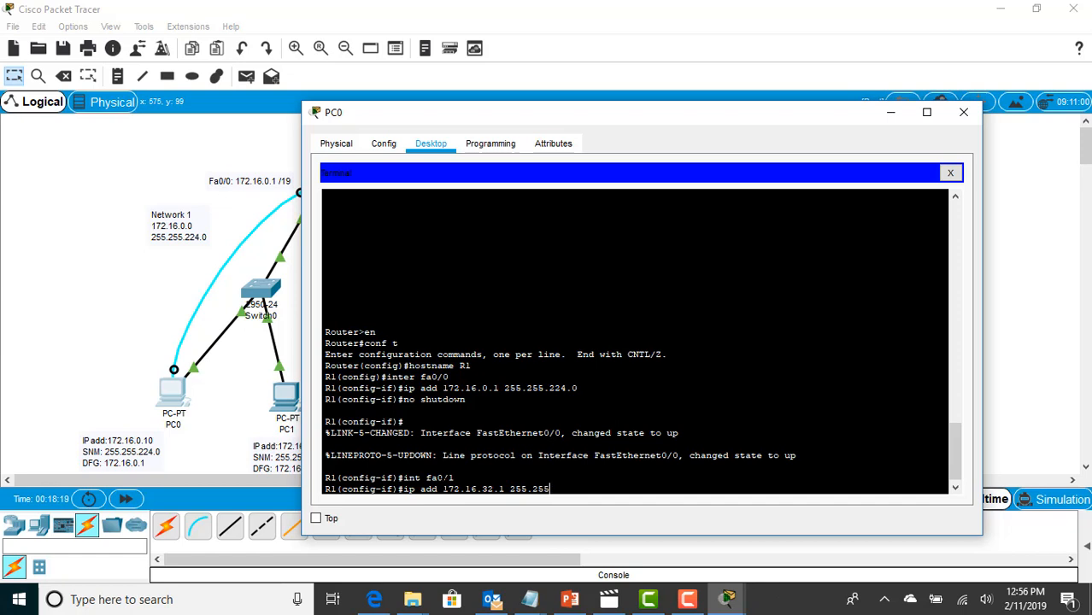
pyautogui.write('.224.0')
pyautogui.press('Return')
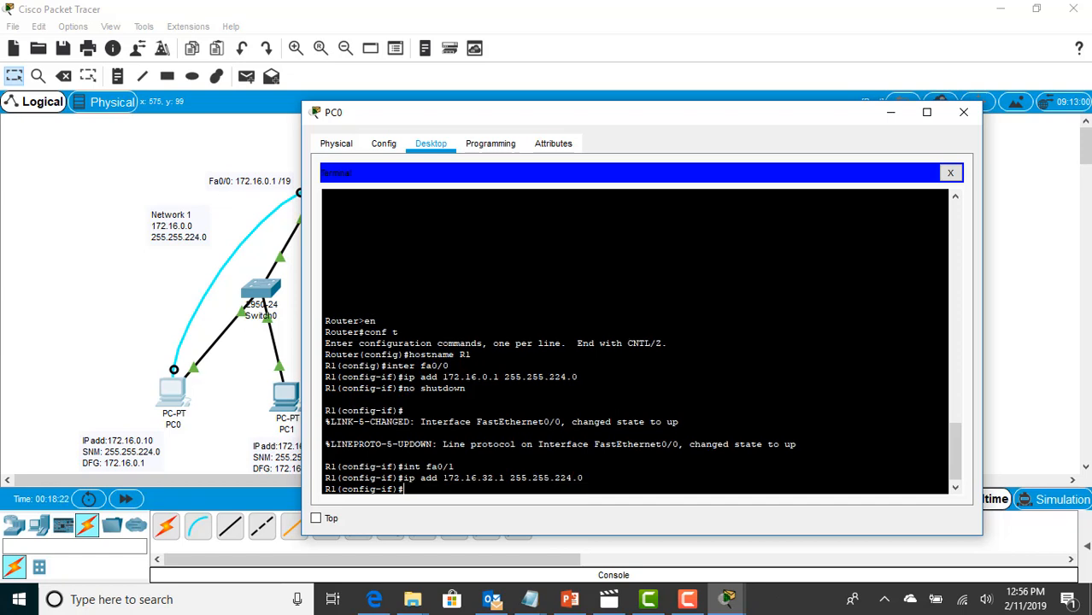
# - Enable R1's interface fa0/1 with no shut and exit to global configuration mode
pyautogui.write('no shut')
pyautogui.press('Return')
pyautogui.press('Return')
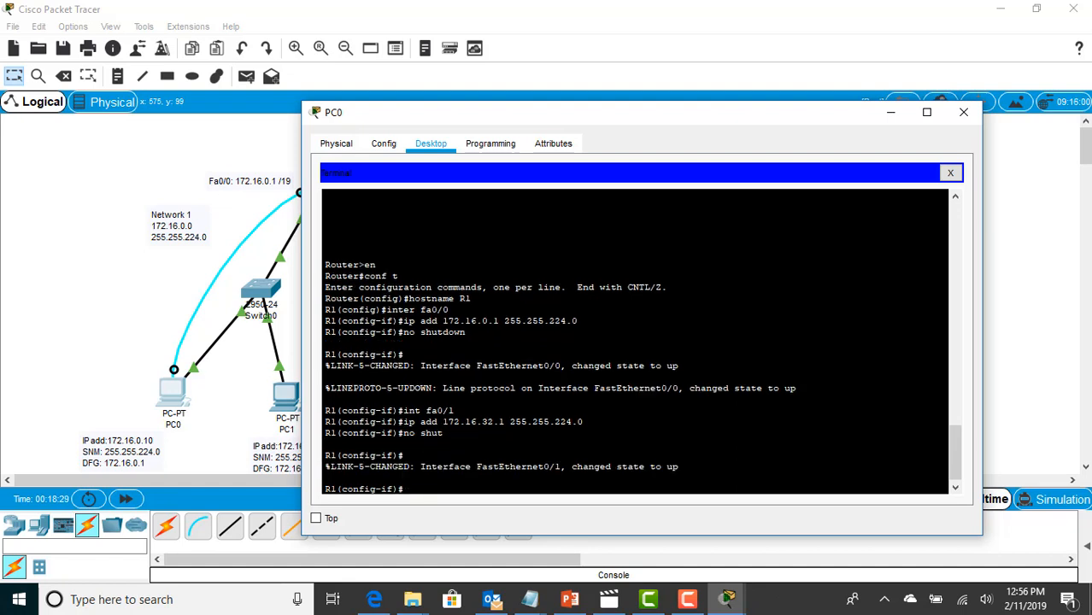
pyautogui.write('exit')
pyautogui.press('Return')
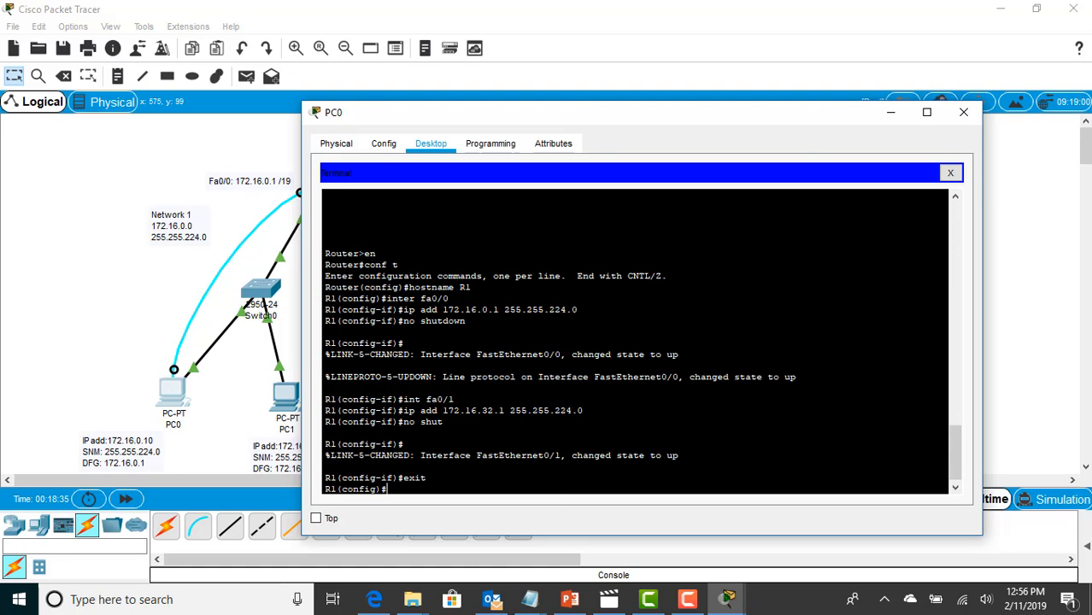
pyautogui.write('no ip domain-lookup')
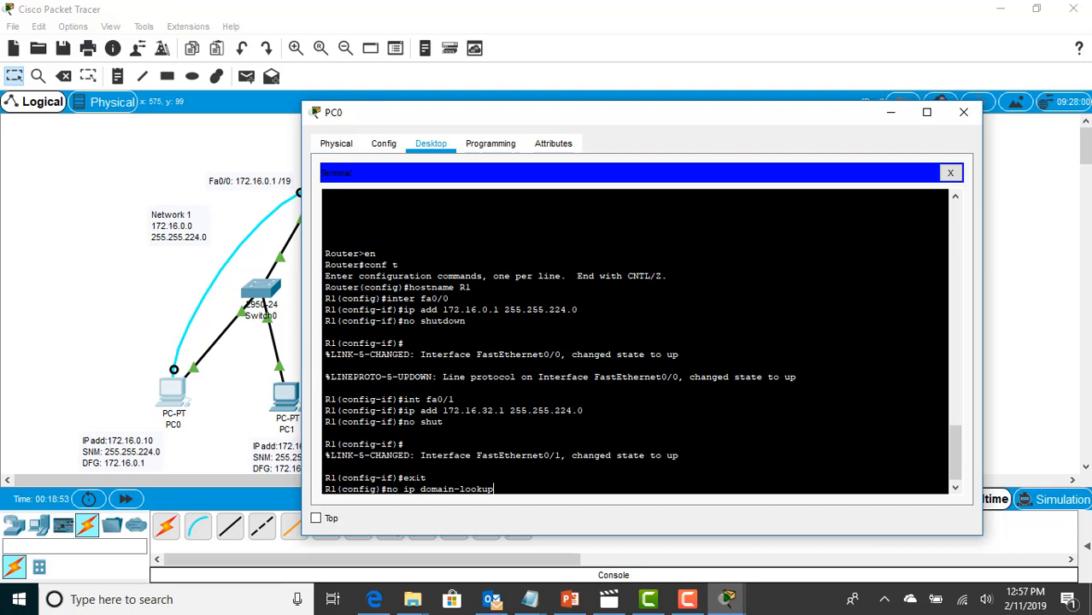
pyautogui.press('BackSpace')
pyautogui.press('BackSpace')
pyautogui.press('BackSpace')
pyautogui.press('BackSpace')
pyautogui.press('BackSpace')
pyautogui.press('BackSpace')
pyautogui.press('BackSpace')
pyautogui.press('BackSpace')
pyautogui.press('BackSpace')
pyautogui.press('BackSpace')
pyautogui.press('BackSpace')
pyautogui.press('BackSpace')
pyautogui.press('BackSpace')
pyautogui.press('BackSpace')
pyautogui.press('BackSpace')
pyautogui.press('BackSpace')
pyautogui.press('BackSpace')
pyautogui.press('BackSpace')
pyautogui.press('BackSpace')
# - Try entering the commands shut and nomain in R1's global configuration mode
pyautogui.write('shut')
pyautogui.press('Return')
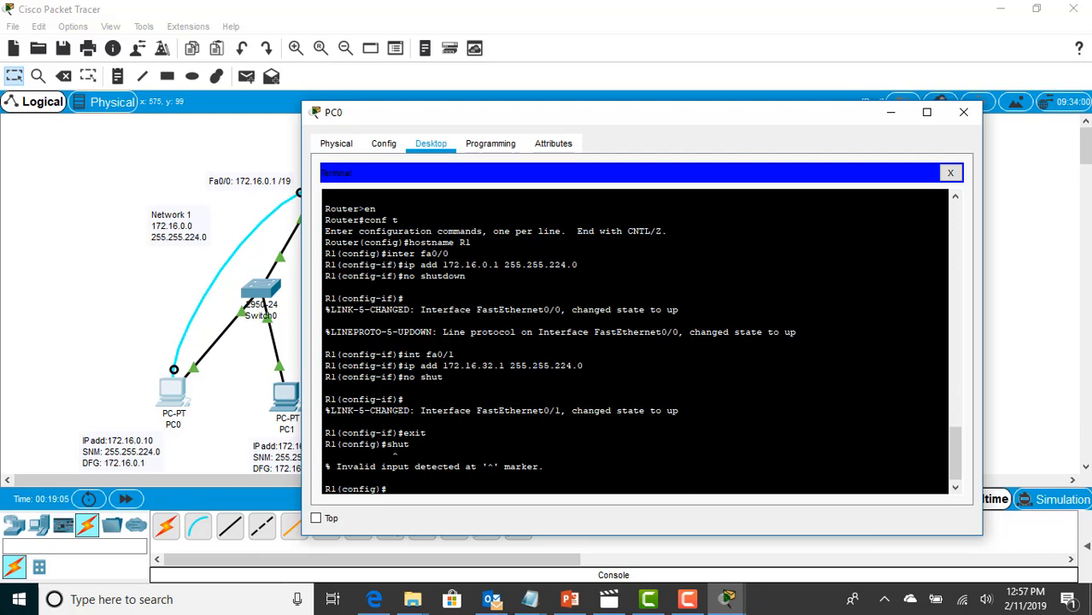
pyautogui.write('nomain')
pyautogui.press('Return')
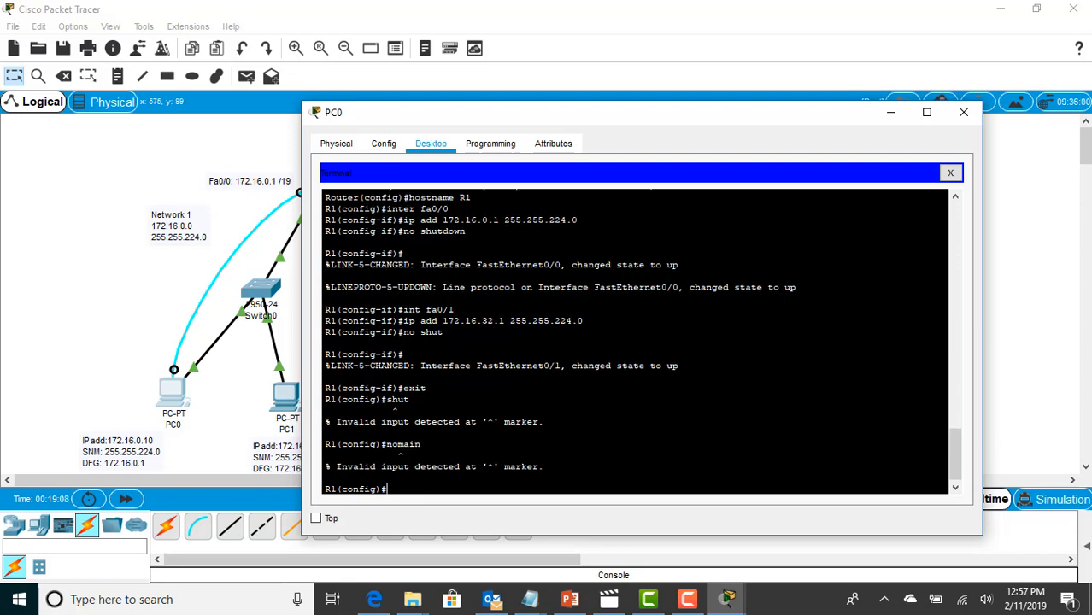
# - Exit to R1's privileged EXEC mode, run the mistyped command netow4, and abort its name lookup
pyautogui.write('exit')
pyautogui.press('Return')
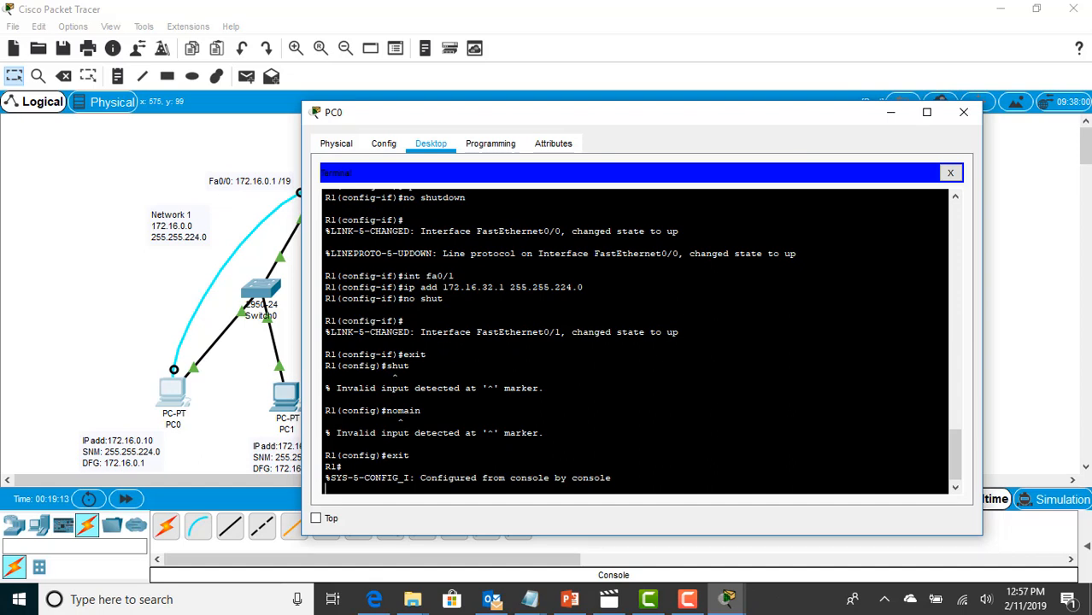
pyautogui.press('Return')
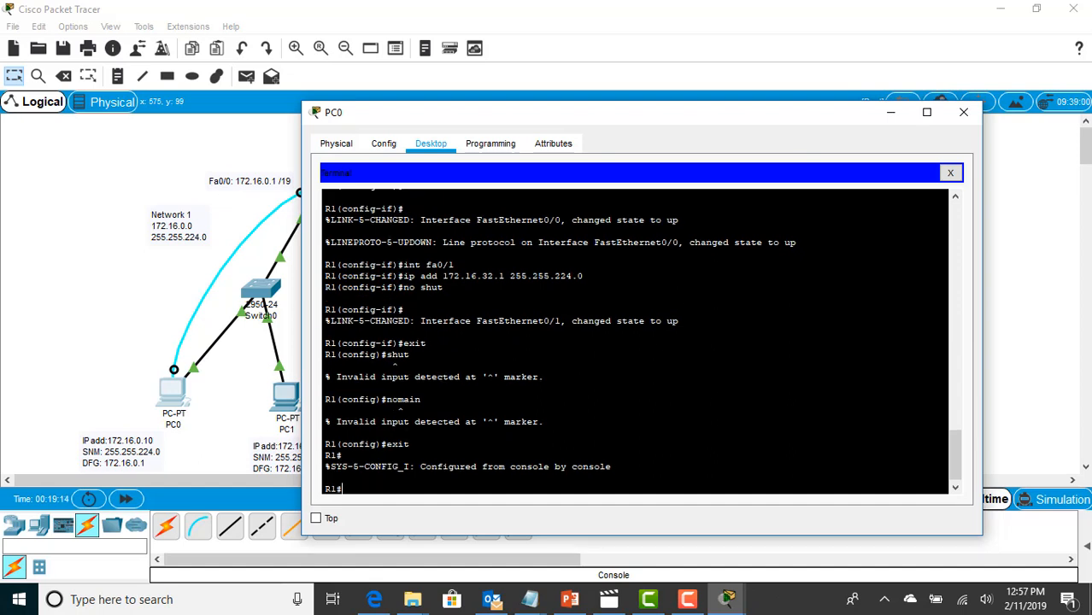
pyautogui.write('netow')
pyautogui.press('Return')
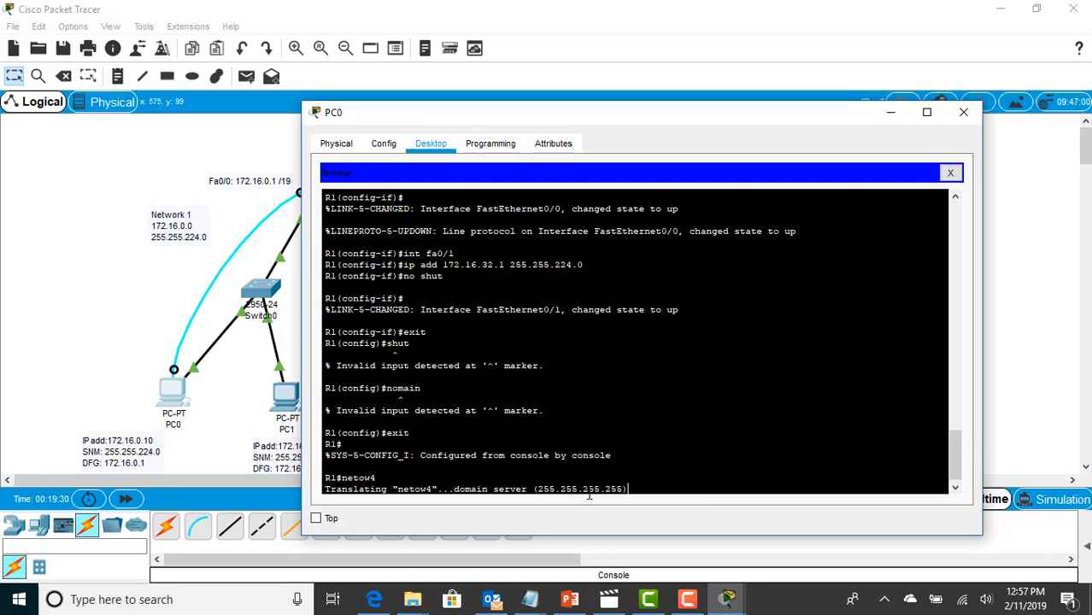
pyautogui.hotkey('ctrl', 'shift', '6')
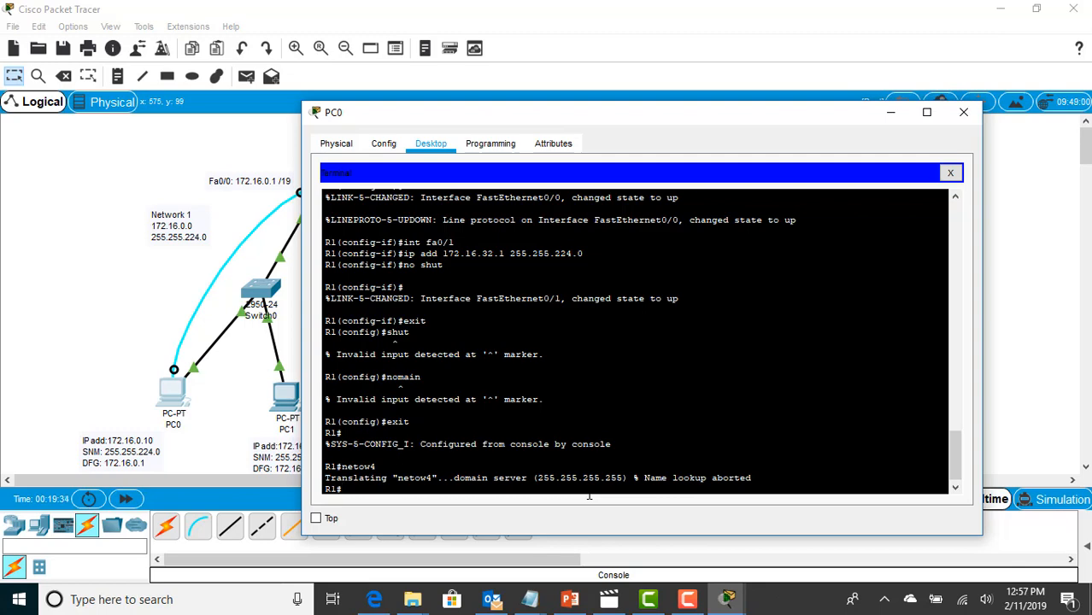
# - Enter R1's global configuration mode and disable DNS name lookup with no ip domain-lookup
pyautogui.write('conf t')
pyautogui.press('Return')
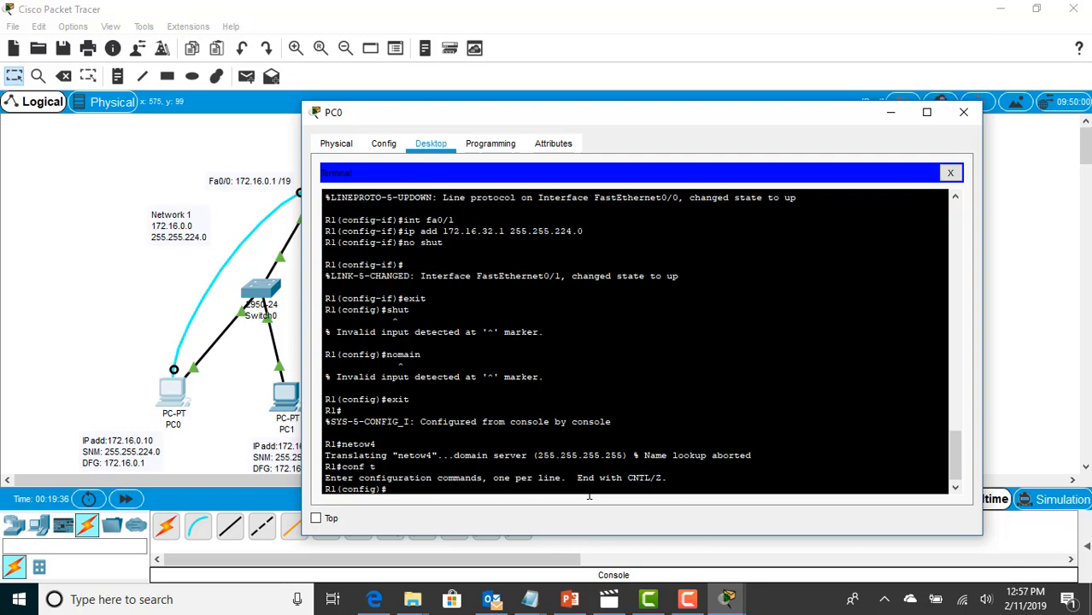
pyautogui.write('no ip domain-lookup')
pyautogui.press('Return')
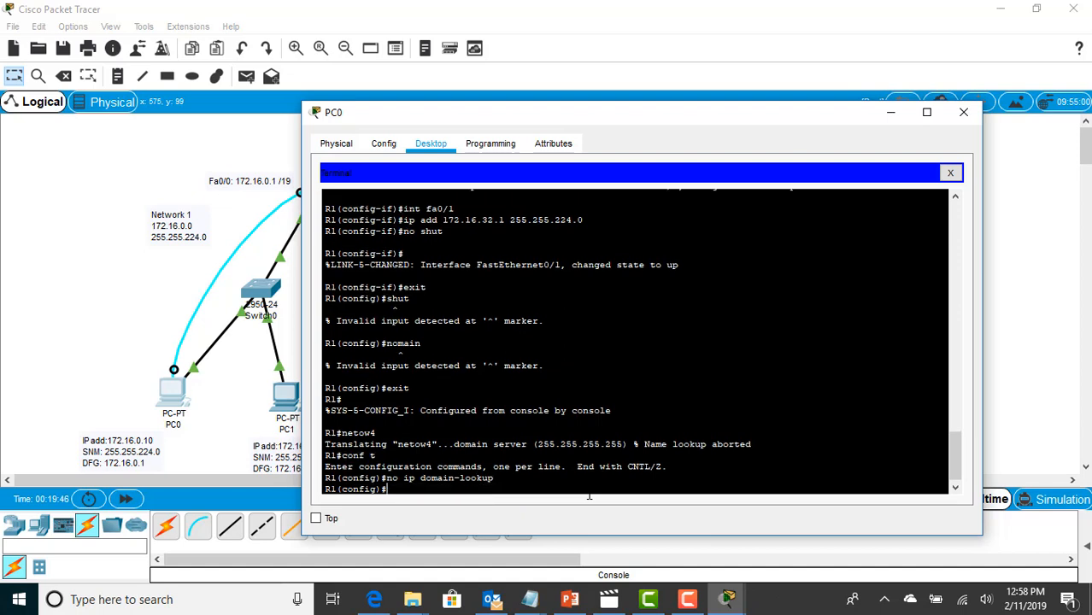
# - Exit to R1's privileged EXEC mode and rerun netow4 to check how the mistyped command is handled
pyautogui.write('exit')
pyautogui.press('Return')
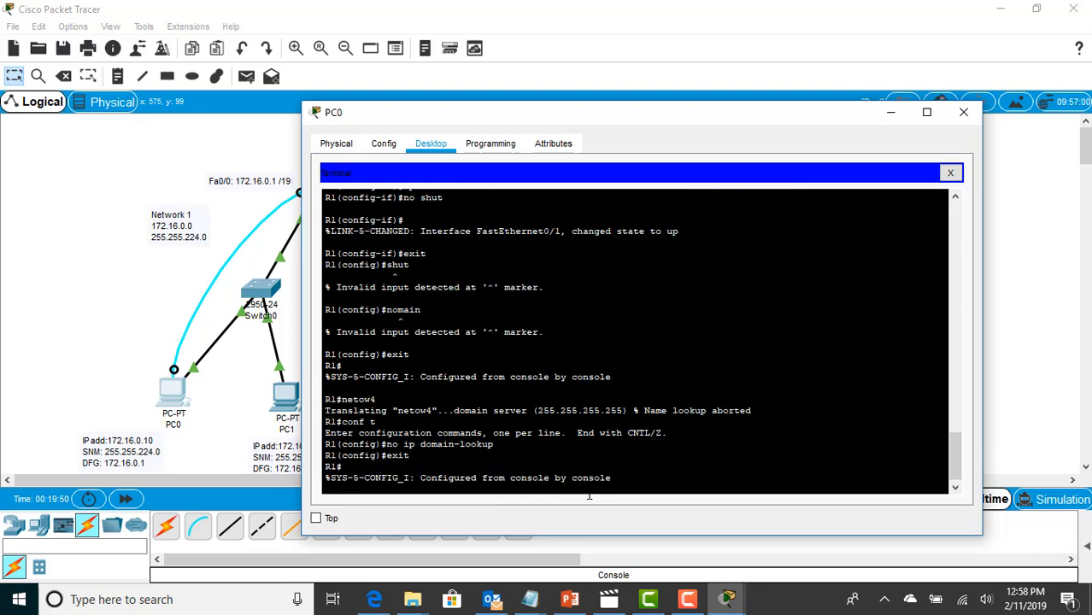
pyautogui.press('Return')
pyautogui.press('Up')
pyautogui.press('Up')
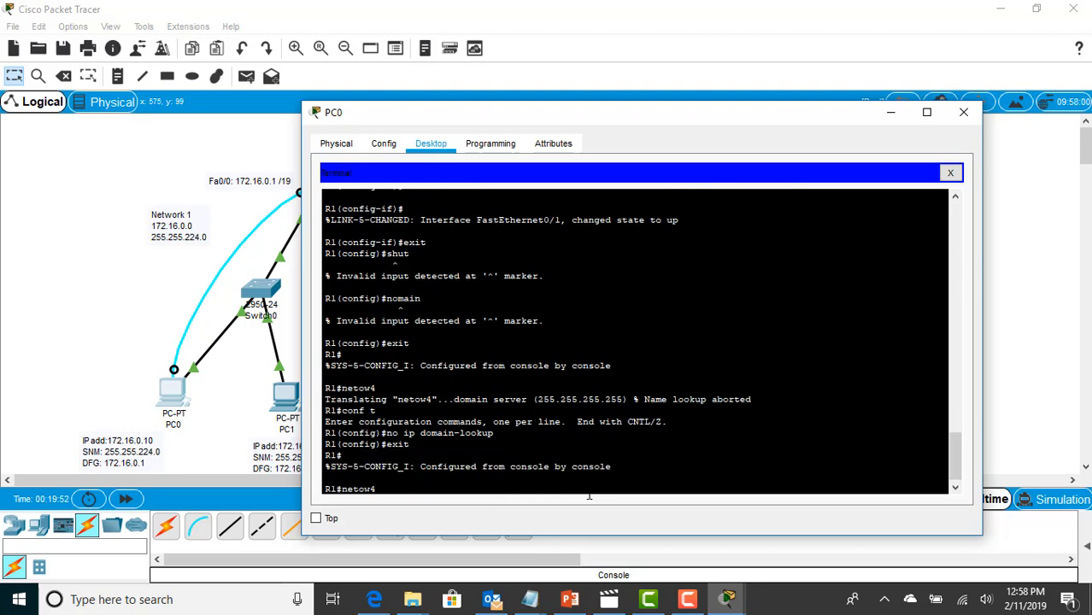
pyautogui.press('Return')
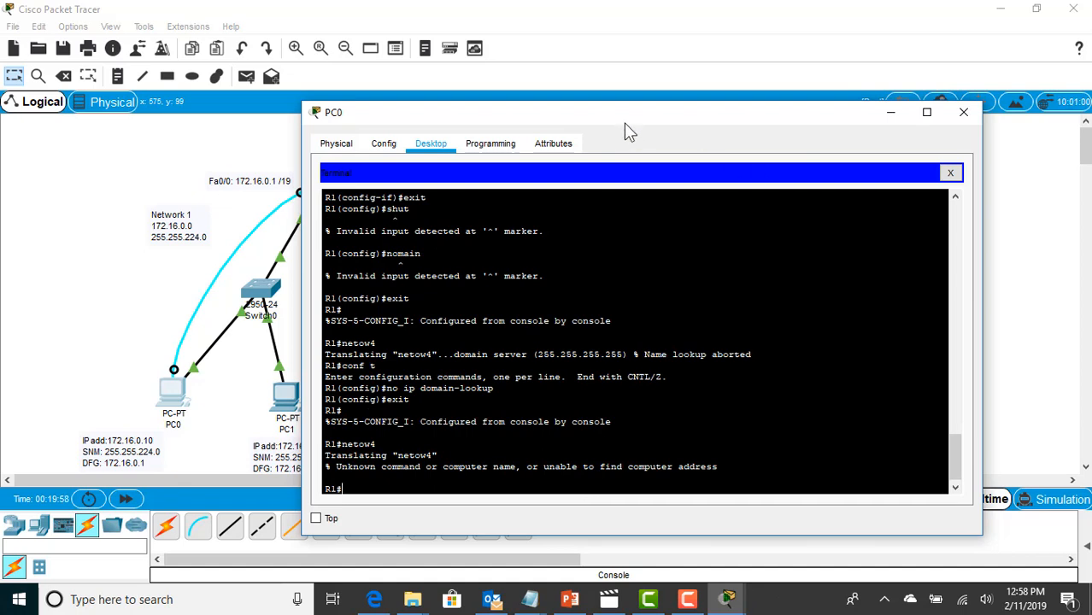
# - Save R1's running configuration to the startup configuration with copy run start, accepting the default destination filename
pyautogui.moveTo(619, 122); pyautogui.dragTo(743, 205)
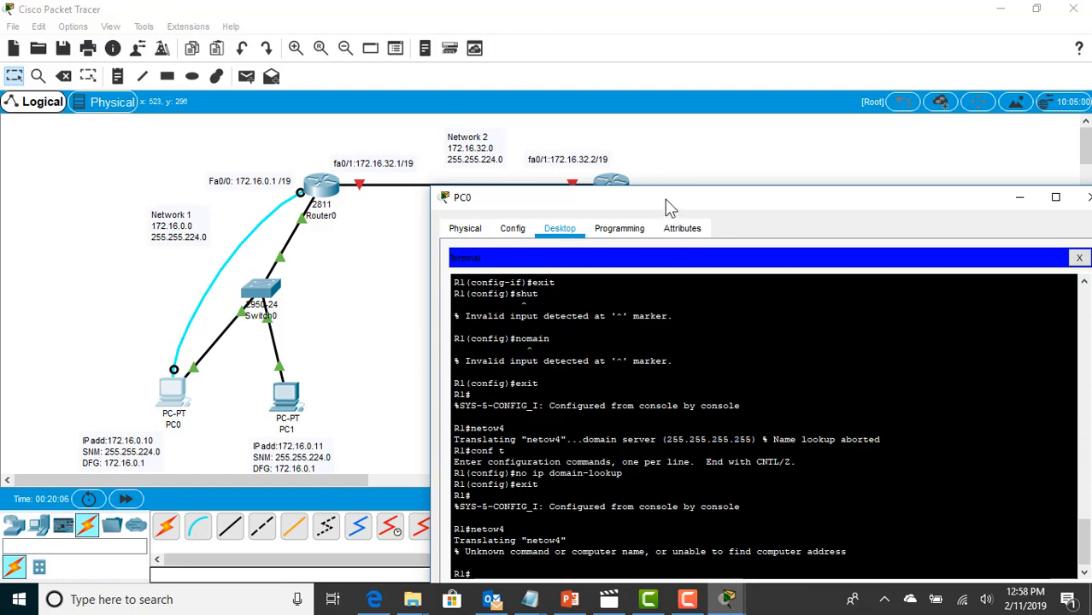
pyautogui.moveTo(673, 198); pyautogui.dragTo(611, 107)
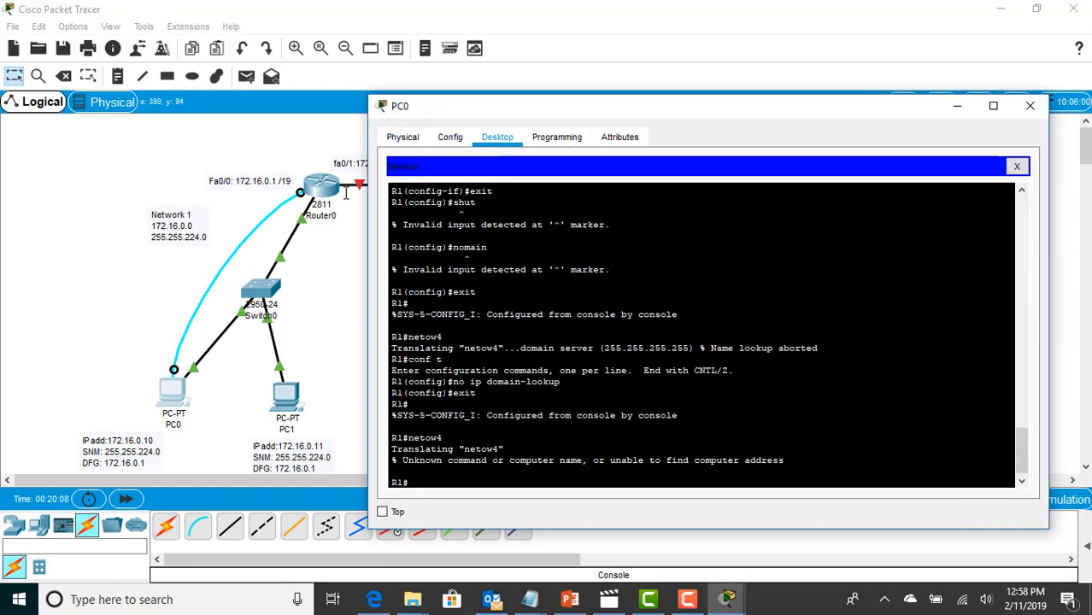
pyautogui.write('copy run')
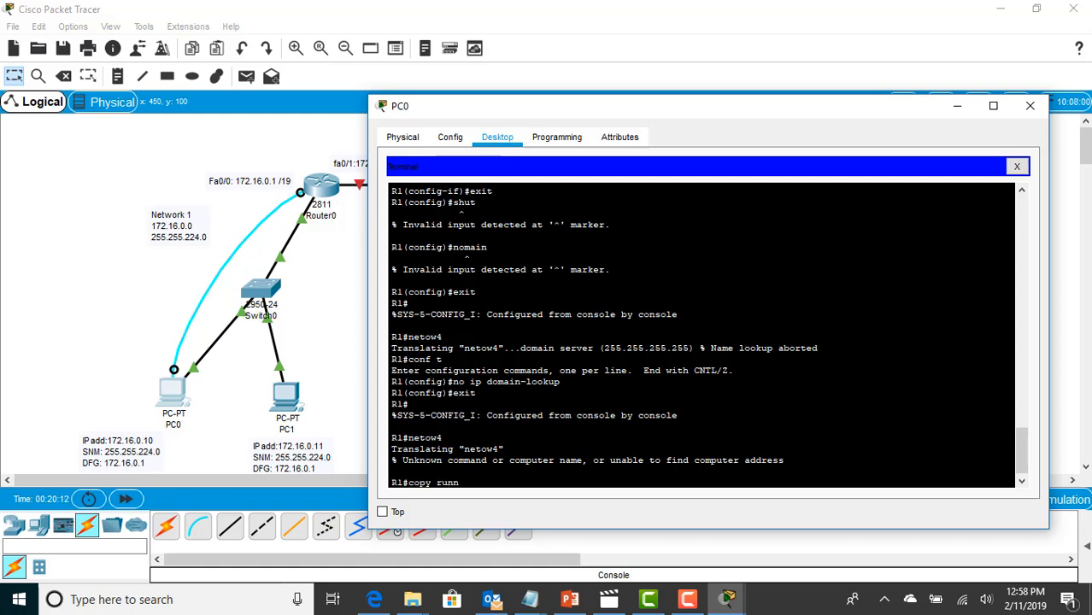
pyautogui.write(' start')
pyautogui.press('Return')
pyautogui.press('Return')
pyautogui.press('Return')
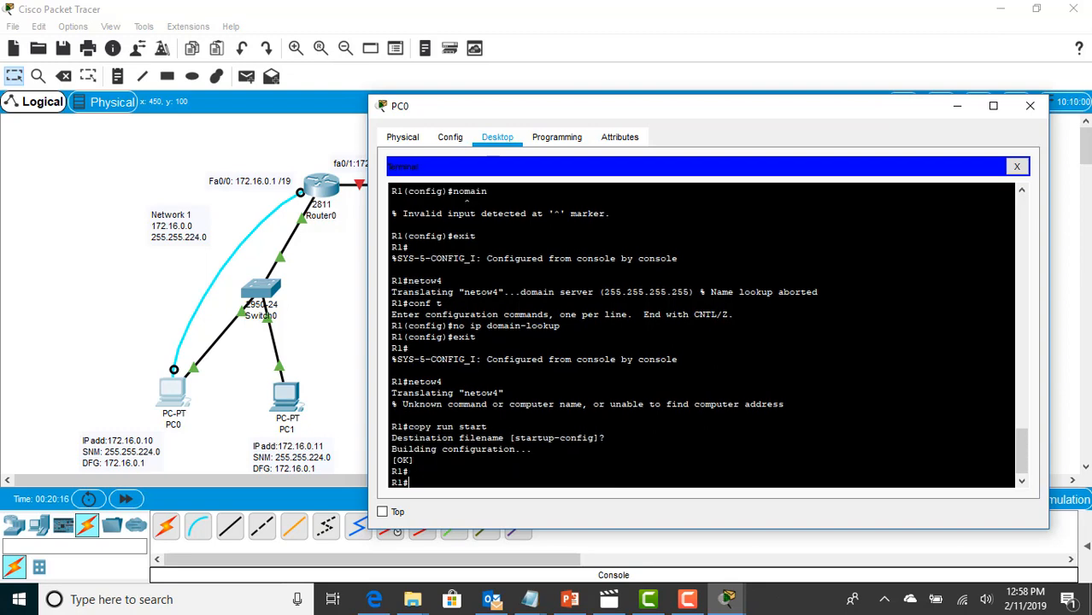
# - Save R1's configuration again with the full command copy running-config startup-config, accepting the default filename
pyautogui.write('copy runni')
pyautogui.press('Tab')
pyautogui.write('s')
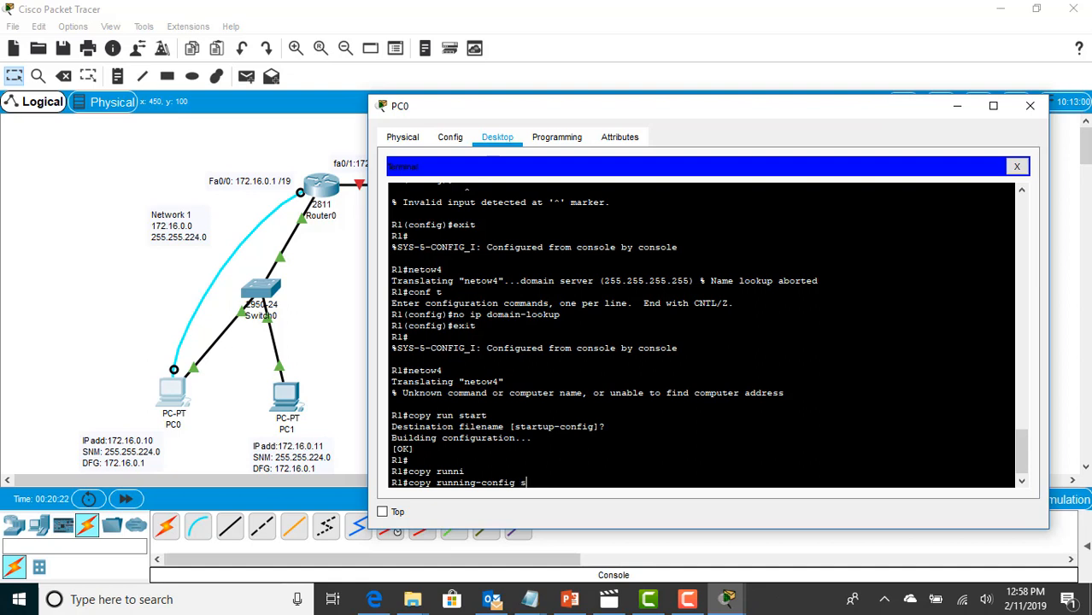
pyautogui.write('trrt')
pyautogui.press('Tab')
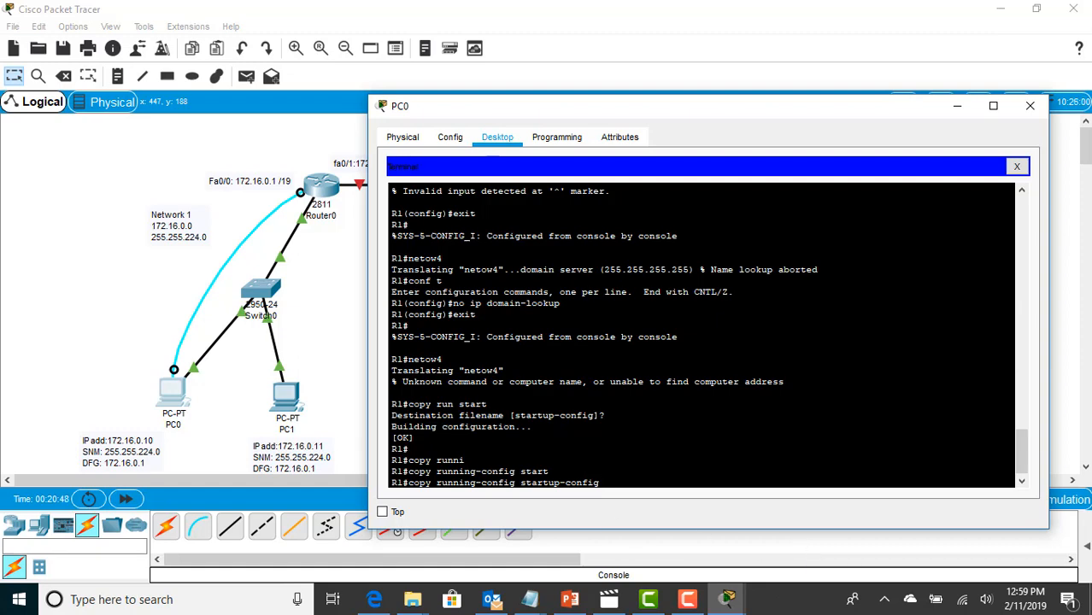
pyautogui.press('Return')
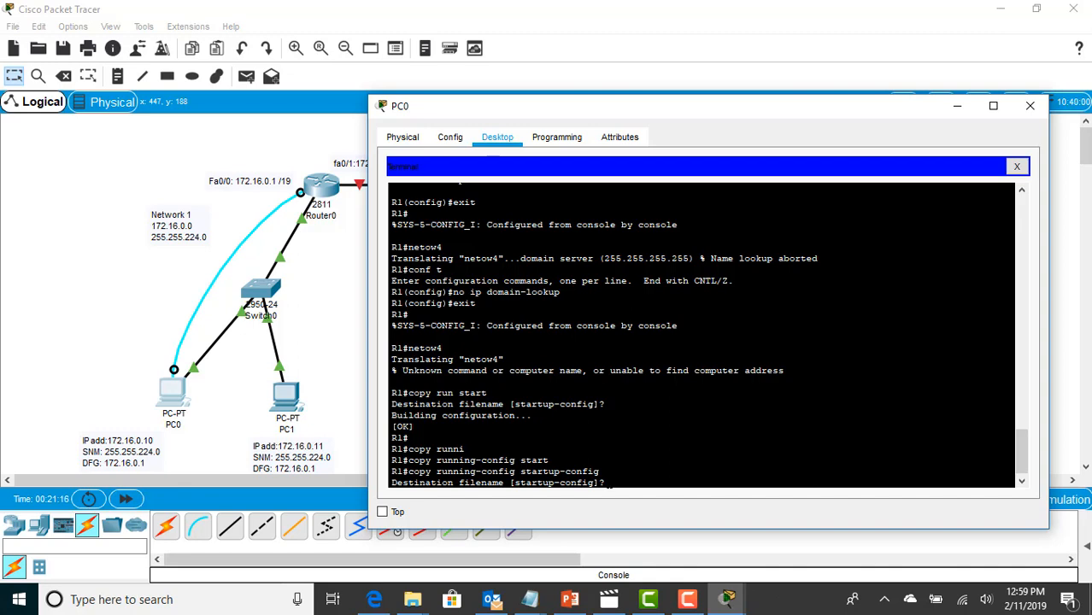
pyautogui.press('Return')
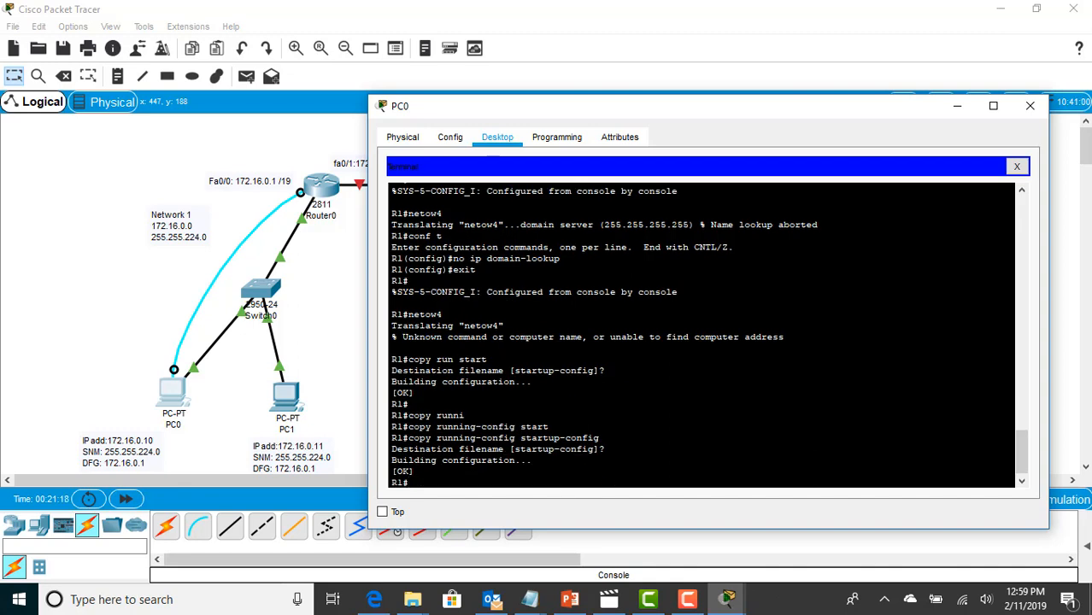
# - Close PC0's window and connect PC3's RS 232 port to the Console port of the Network 3 router with a console cable
pyautogui.click(1030, 106)
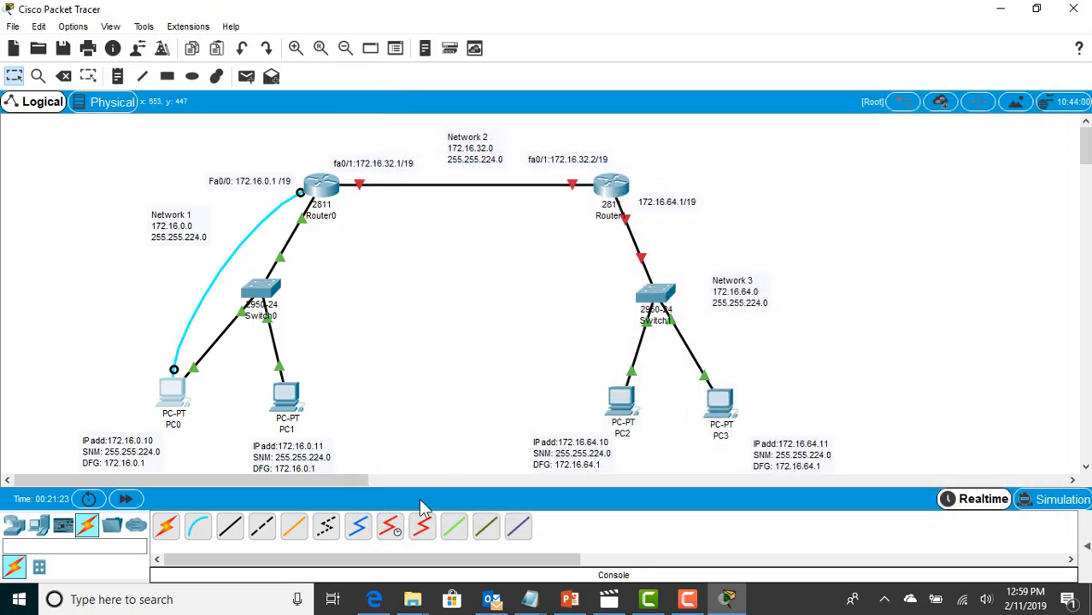
pyautogui.click(205, 540)
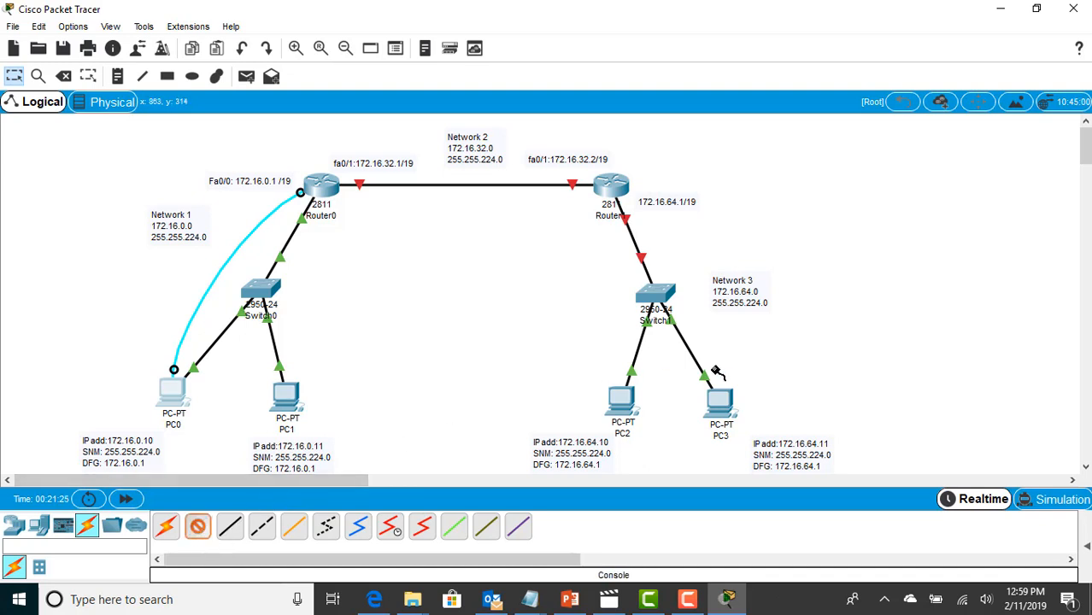
pyautogui.click(725, 394)
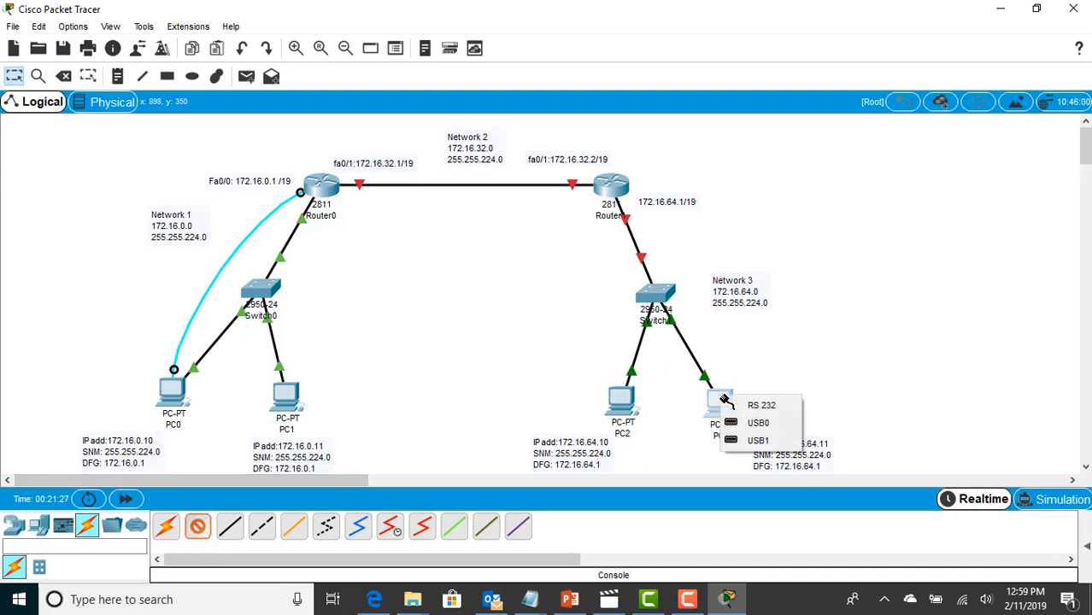
pyautogui.click(752, 406)
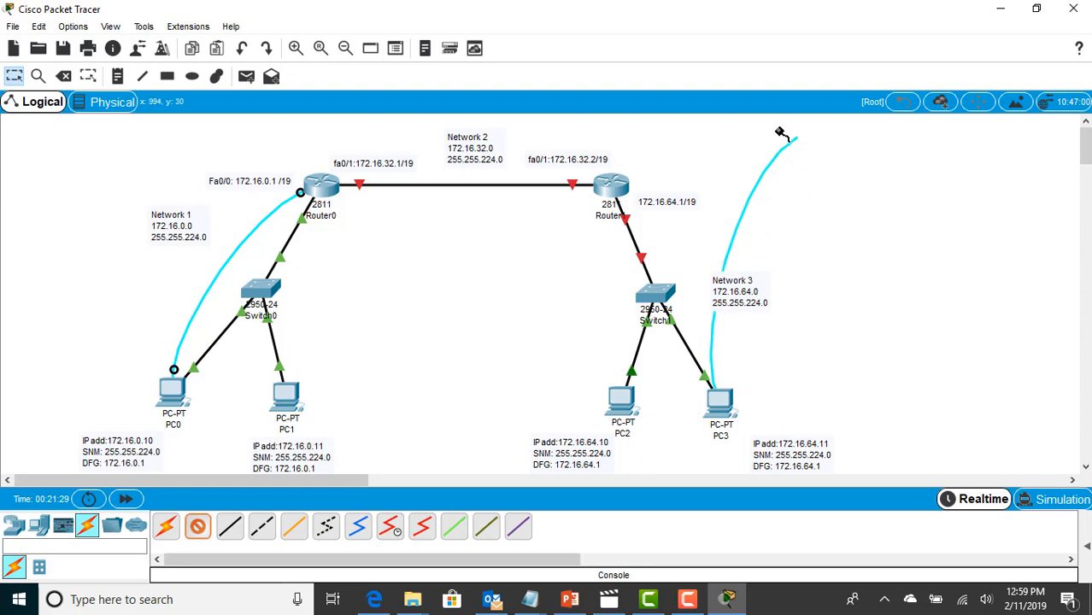
pyautogui.click(617, 185)
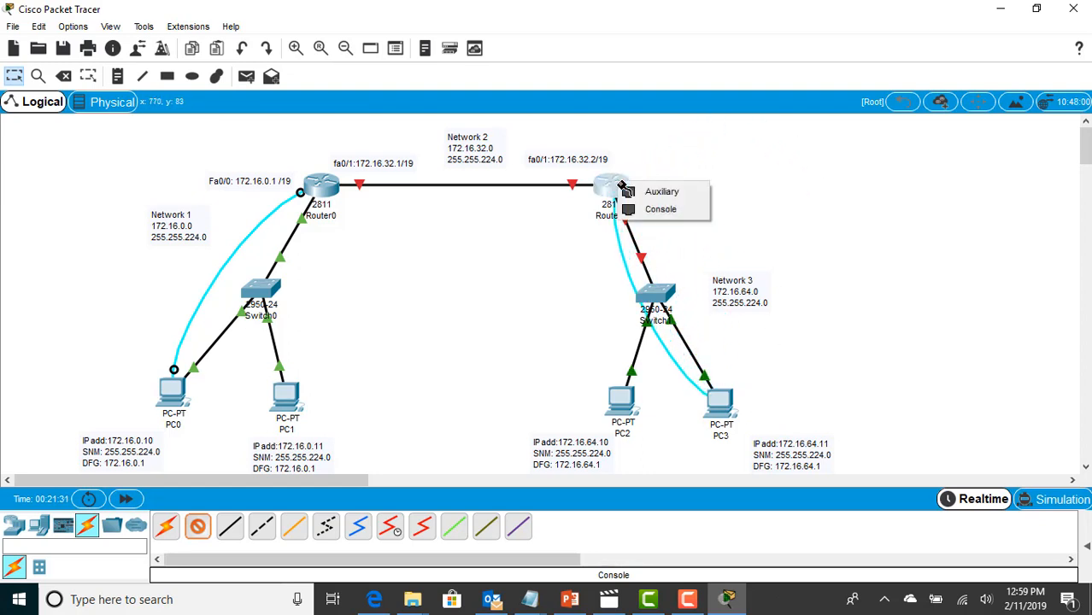
pyautogui.click(653, 209)
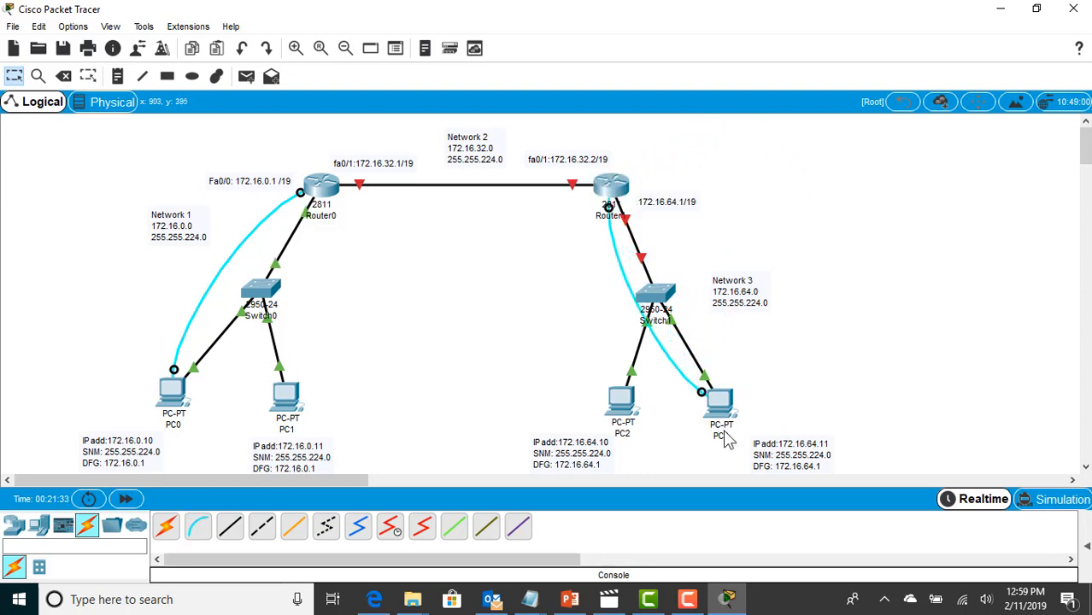
# - Open PC3's terminal with the default port settings and answer n to the router's initial configuration dialog
pyautogui.click(723, 406)
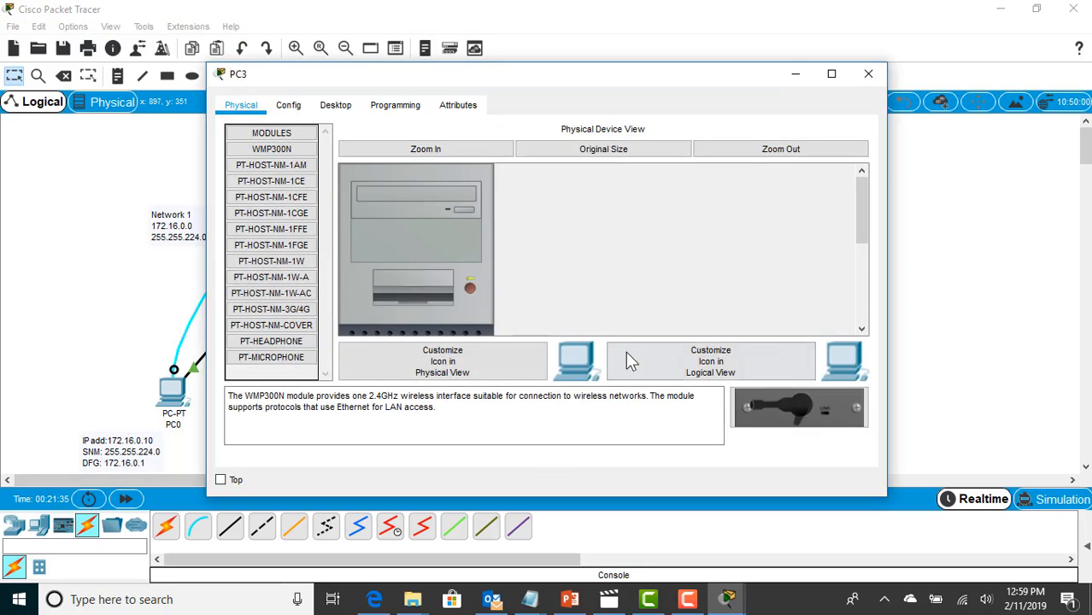
pyautogui.click(333, 104)
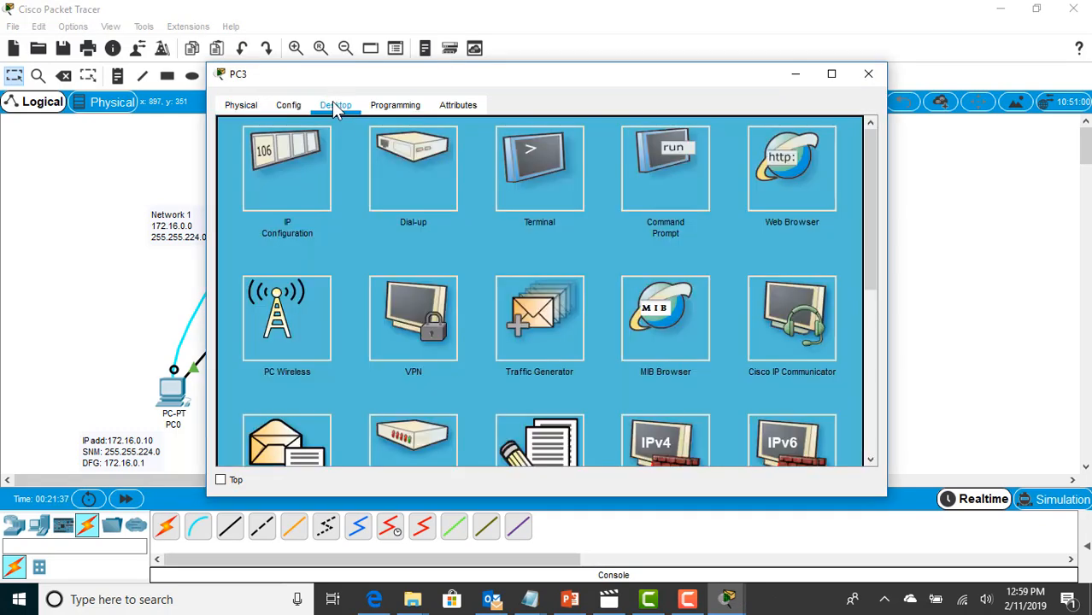
pyautogui.click(535, 160)
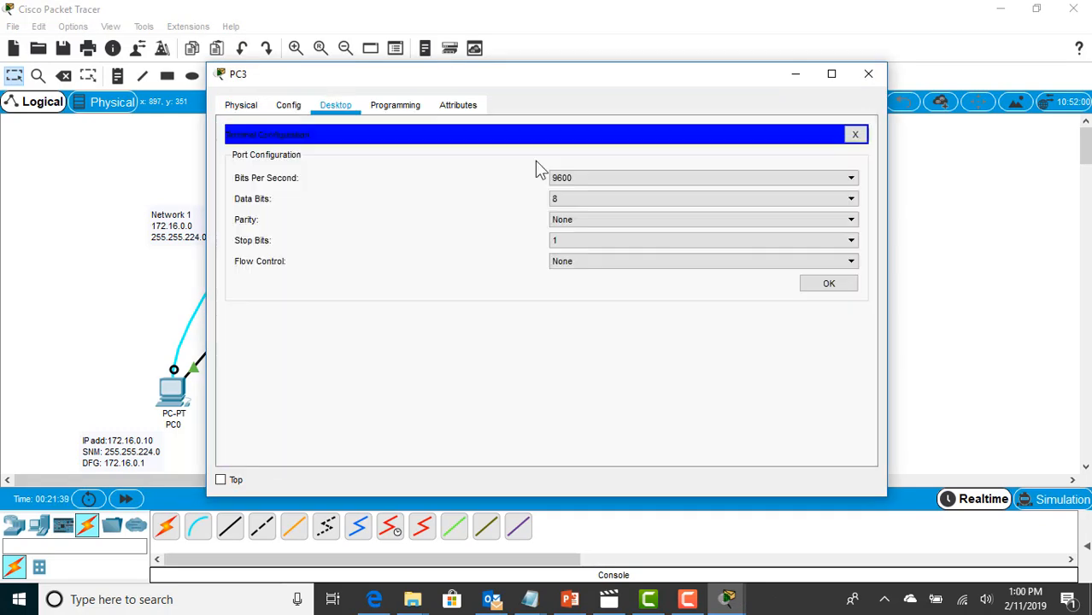
pyautogui.click(830, 283)
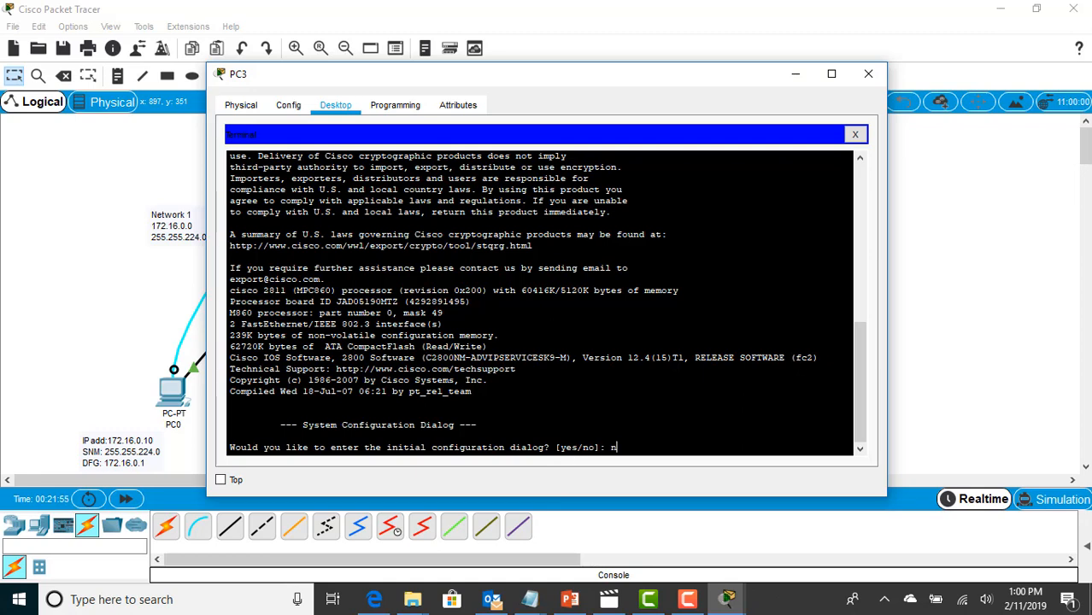
pyautogui.press('Return')
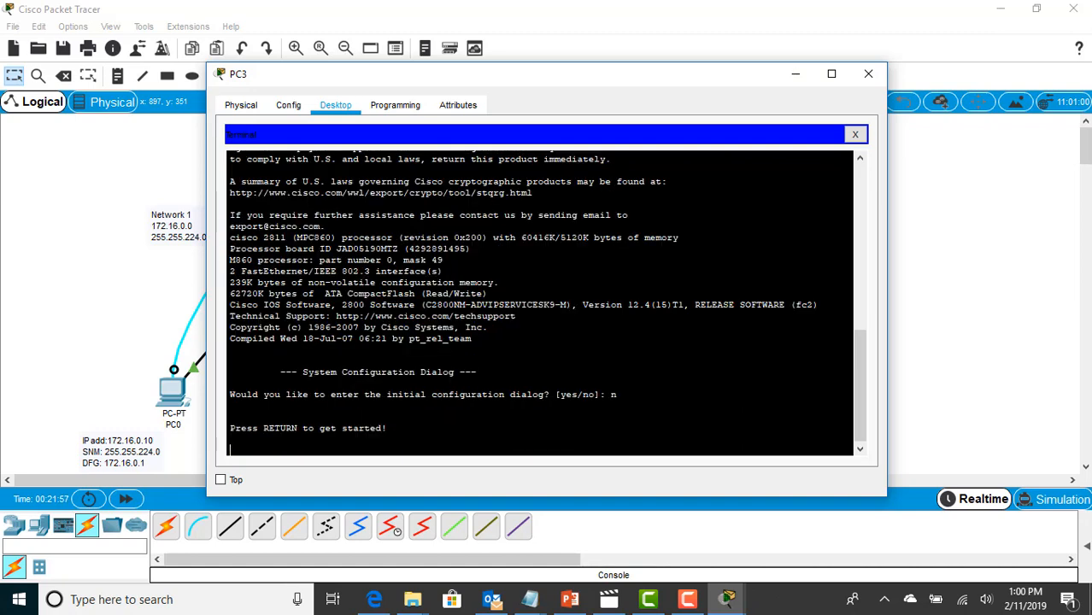
pyautogui.press('Return')
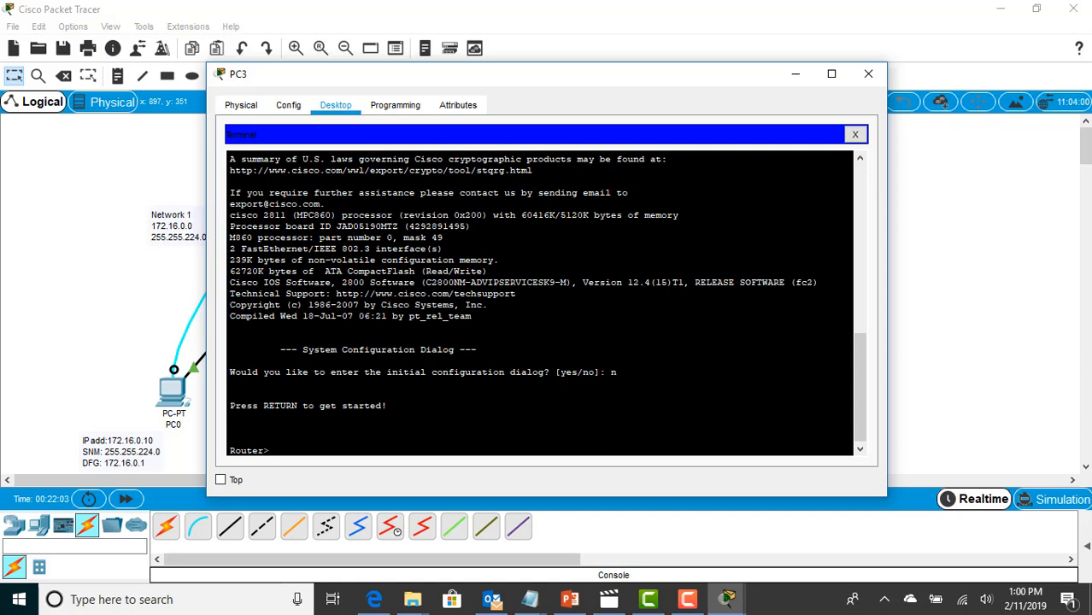
# - Enter privileged and global configuration mode on the Network 3 router and set its hostname to R2
pyautogui.write('en')
pyautogui.press('Return')
pyautogui.write('h')
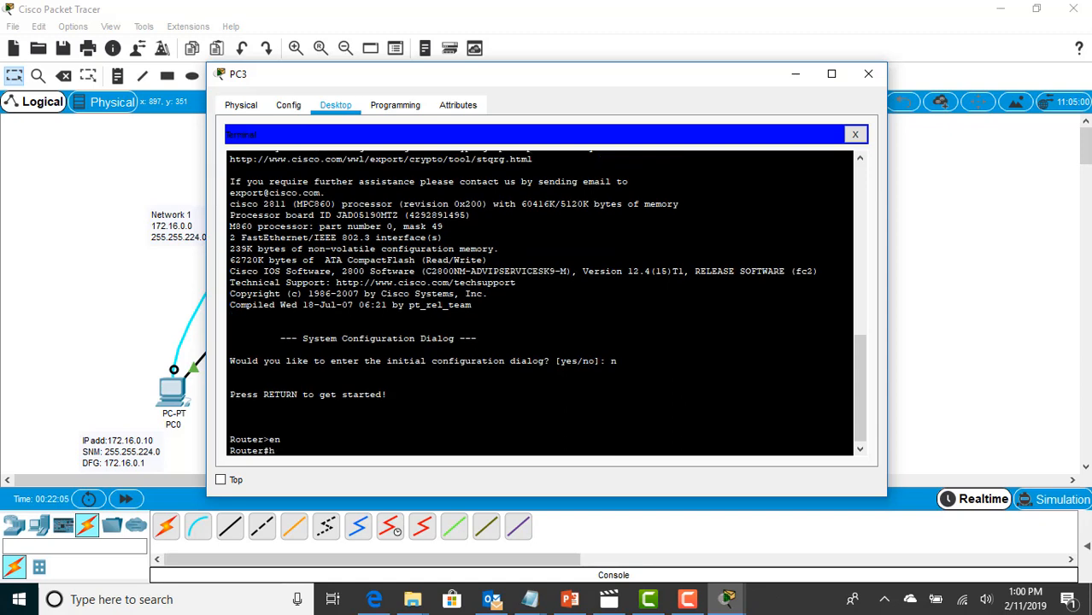
pyautogui.write('ostname R2')
pyautogui.press('Return')
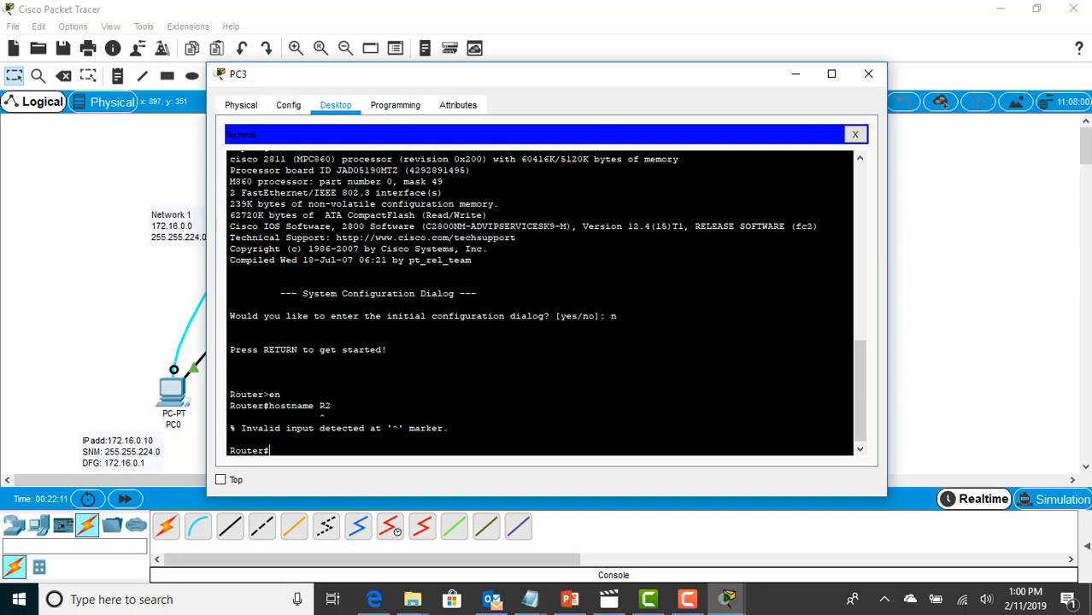
pyautogui.write('conf t')
pyautogui.press('Return')
pyautogui.write('hostn')
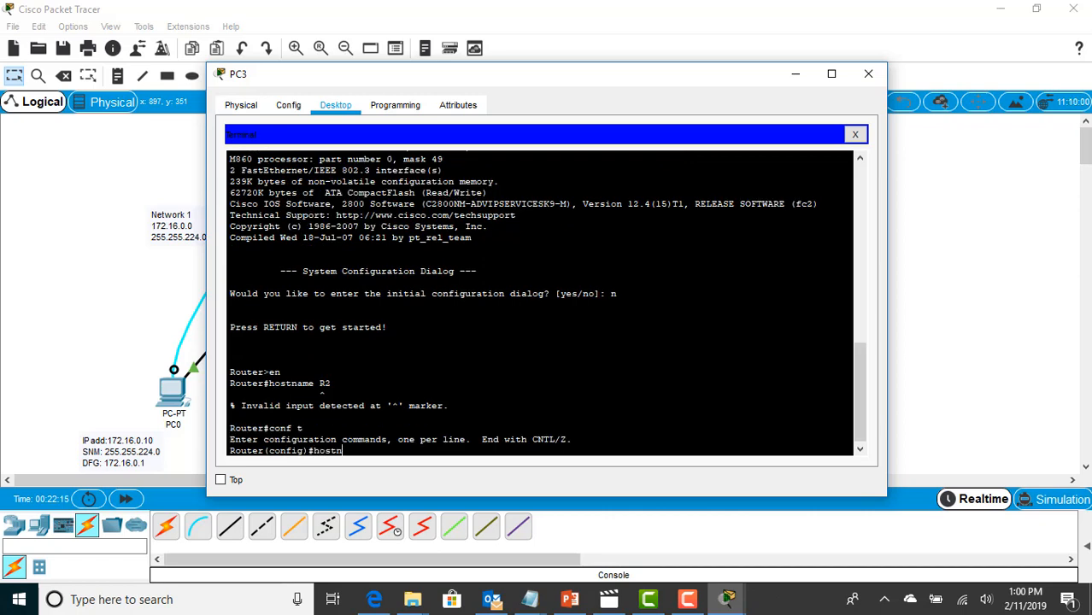
pyautogui.write('ame R2')
pyautogui.press('Return')
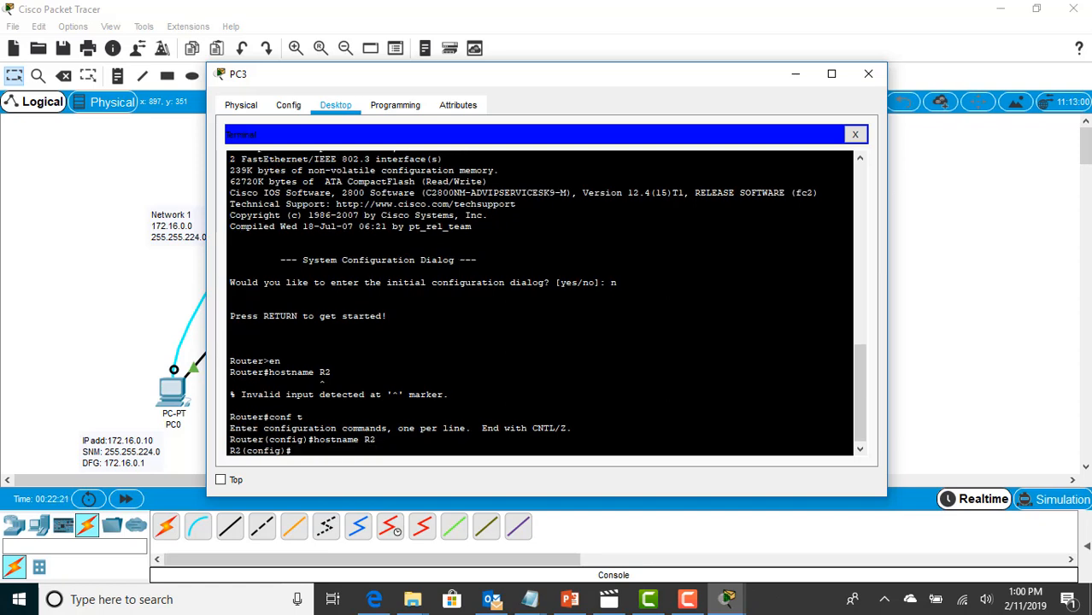
# - Configure R2's interface fa0/1 with IP address 172.16.32.2 and mask 255.255.224.0, and enable it with no shut
pyautogui.write('int fa0/1')
pyautogui.press('Return')
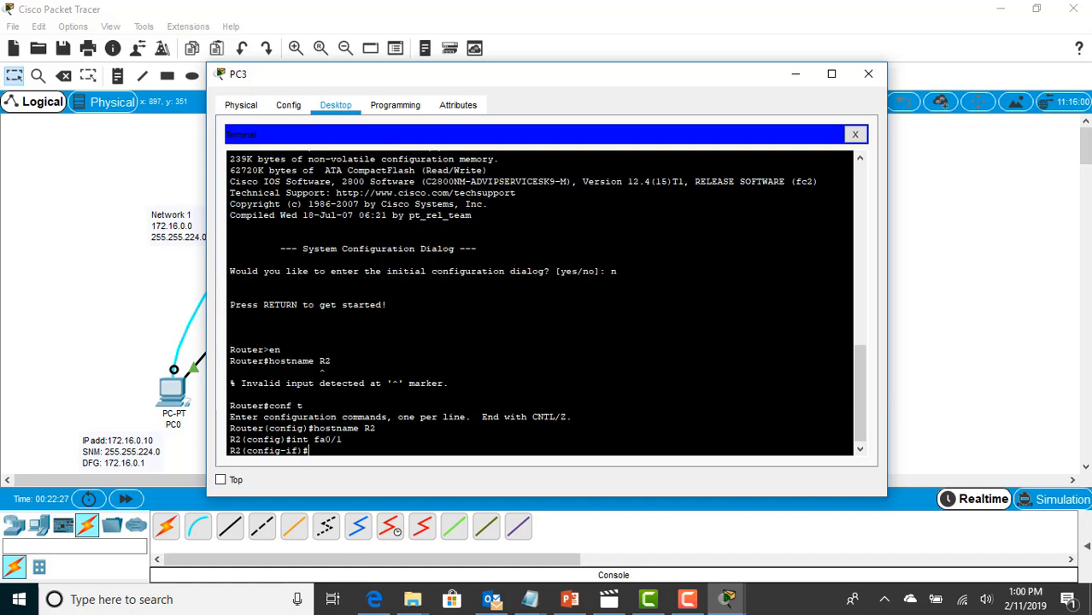
pyautogui.write('ip add 172.16.32.2 ')
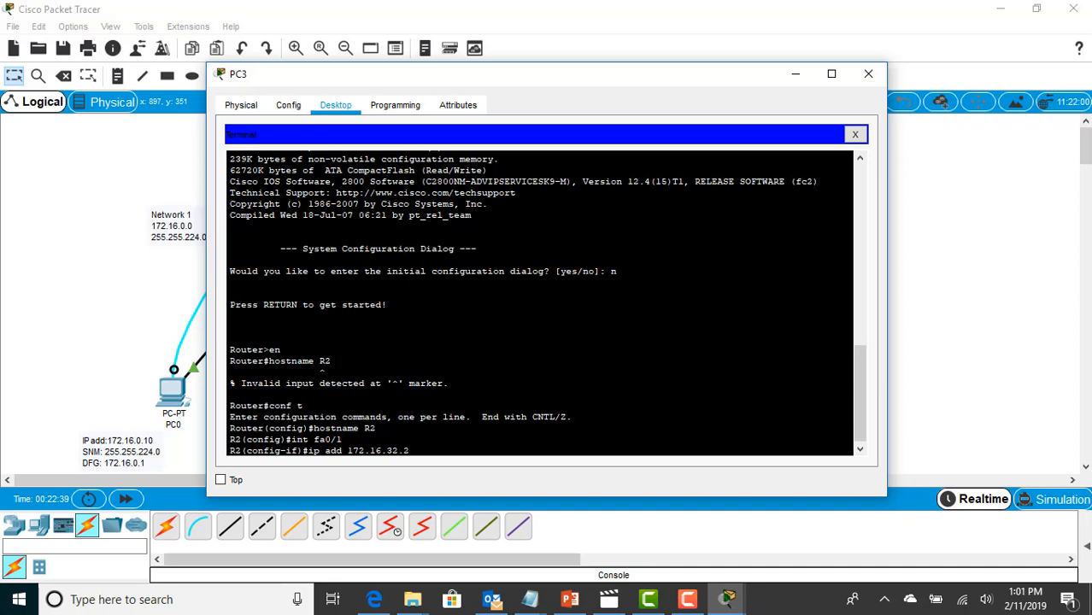
pyautogui.write('255.255.224.0')
pyautogui.press('Return')
pyautogui.write('no shut')
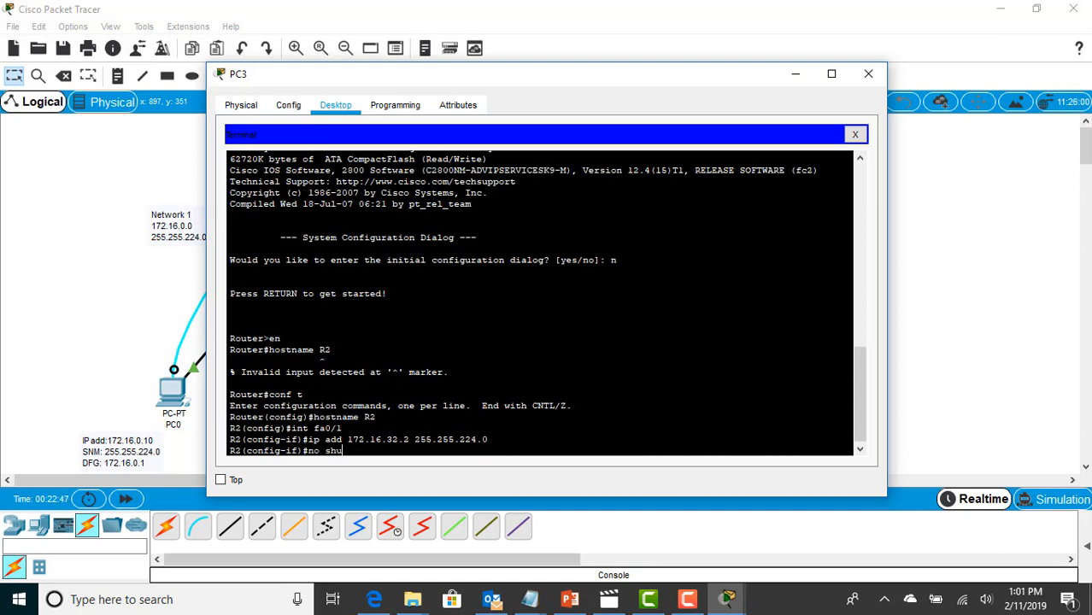
pyautogui.press('Return')
pyautogui.press('Return')
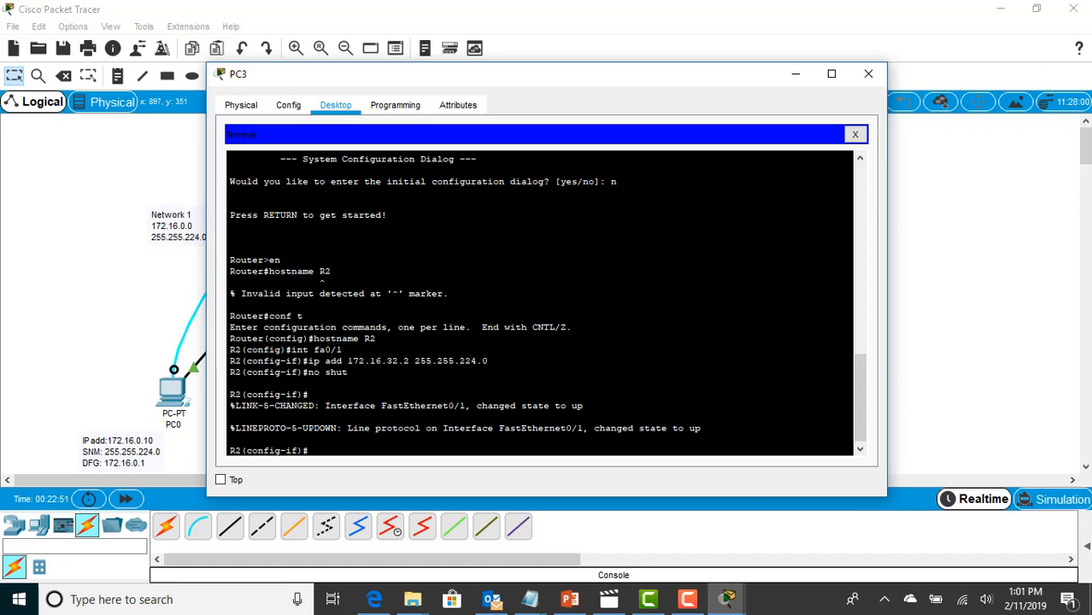
# - Configure R2's interface fa0/0 with IP address 172.16.64.1 and mask 255.255.224.0, and bring the interface up
pyautogui.write('int fa0/0')
pyautogui.press('Return')
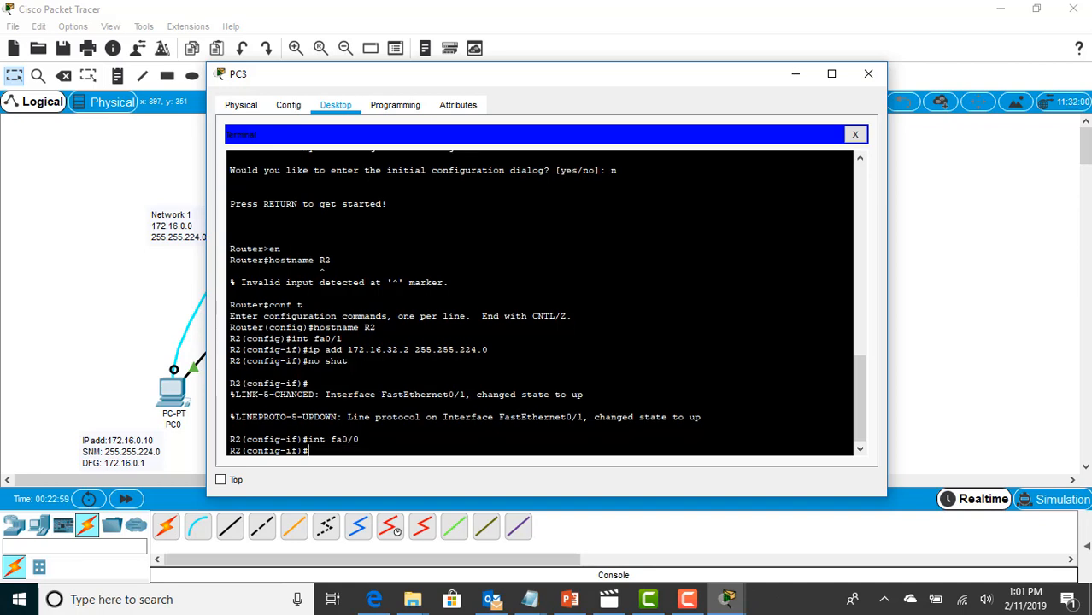
pyautogui.write('ip address 172.16.64.1 ')
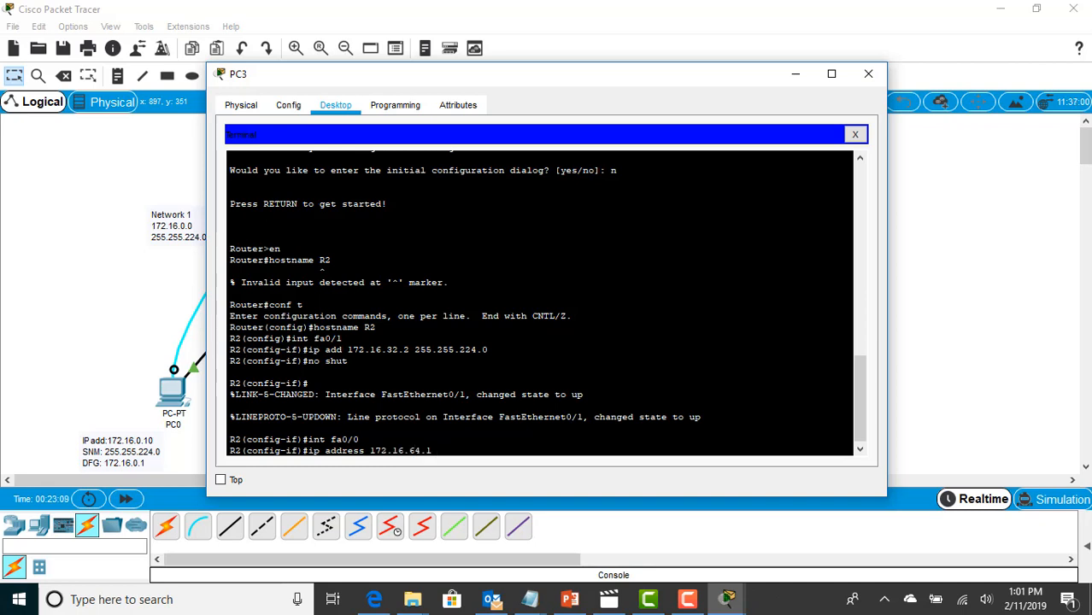
pyautogui.write('255.255.224.0')
pyautogui.press('Return')
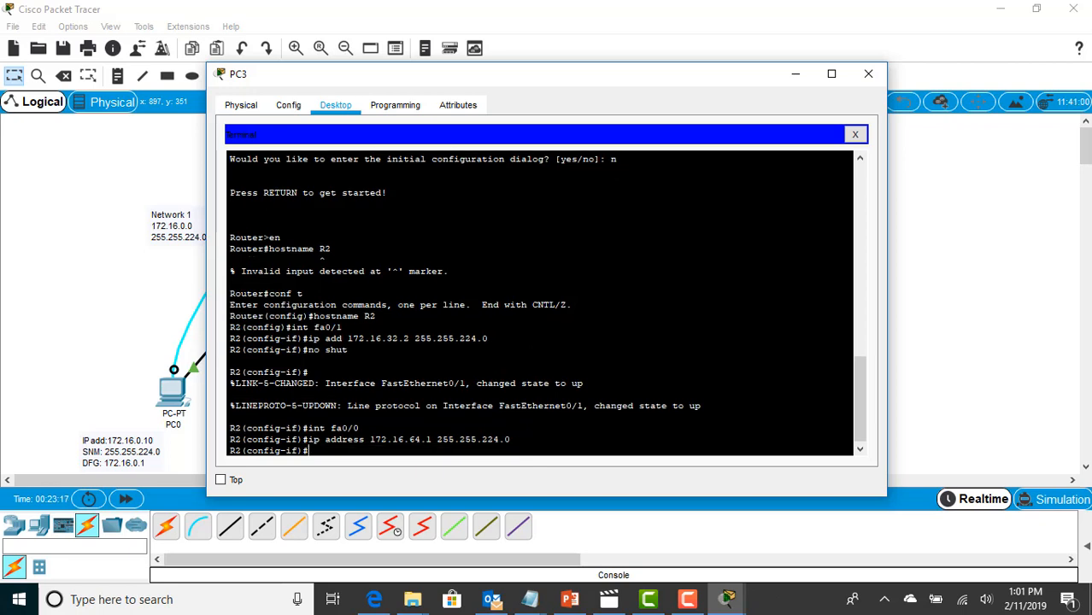
pyautogui.write('no shut down')
pyautogui.press('Return')
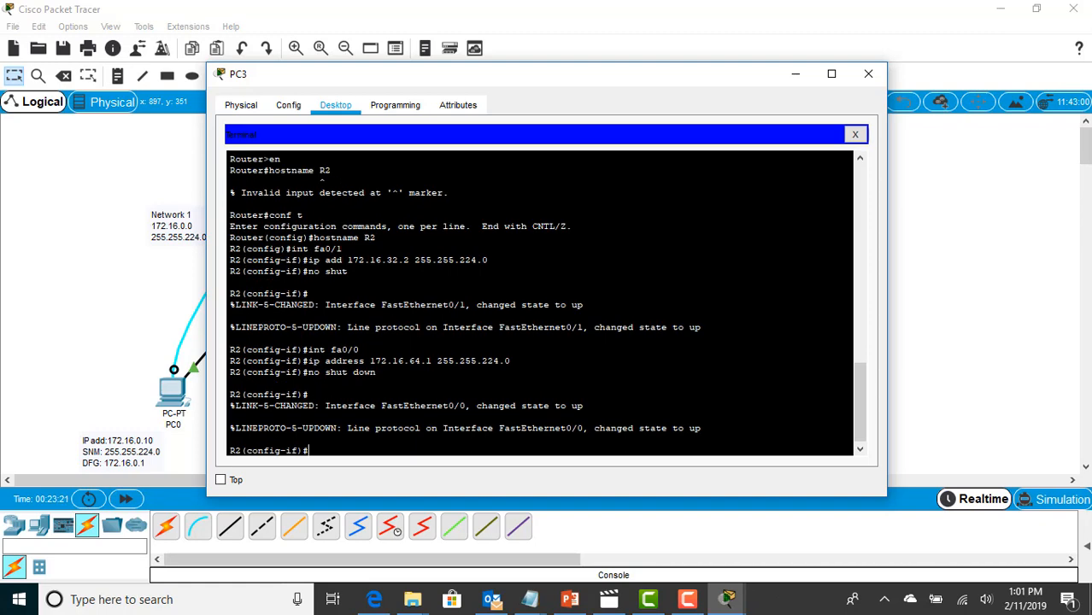
# - Return to R2's global configuration mode and disable DNS lookups with no ip domain-lookup
pyautogui.write('exit')
pyautogui.press('Return')
pyautogui.write('no')
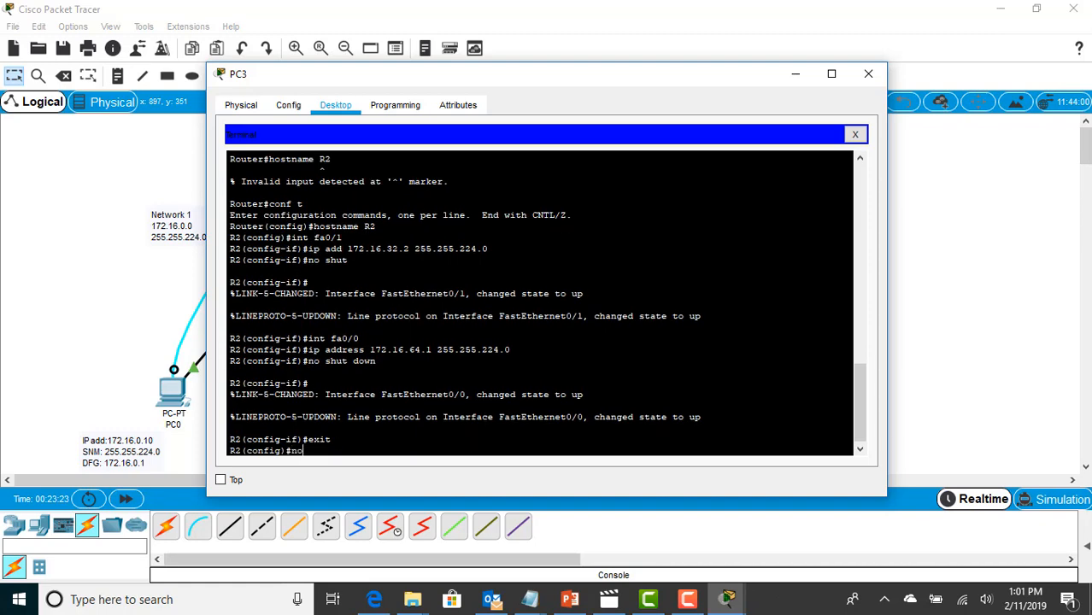
pyautogui.write(' ip domain-lookup')
pyautogui.press('Return')
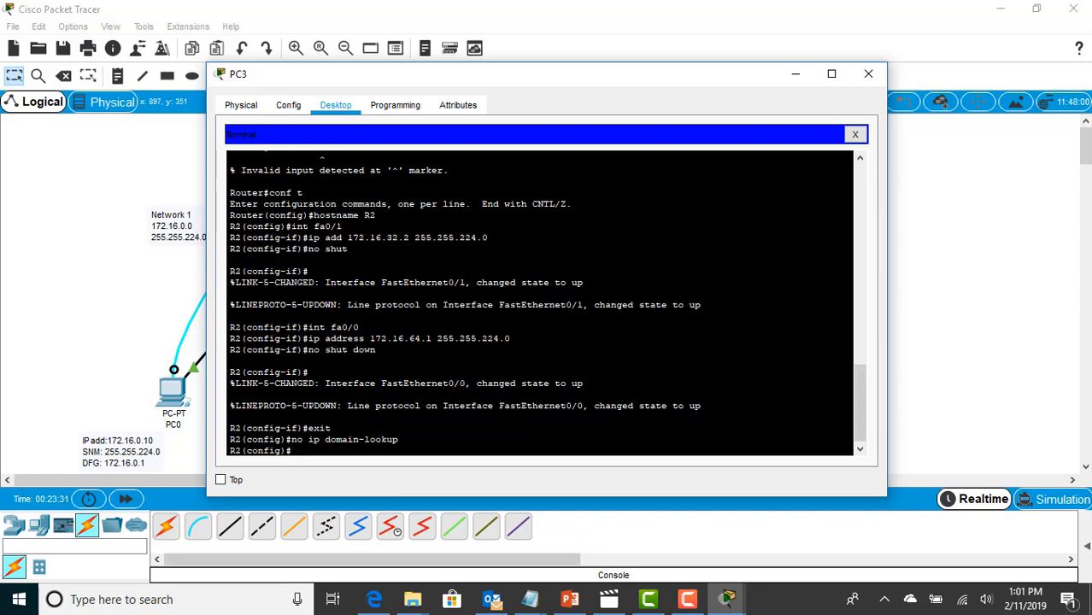
# - Leave R2's configuration mode and save the configuration with copy run start, accepting the default destination filename
pyautogui.write('c')
pyautogui.write('en')
pyautogui.press('Return')
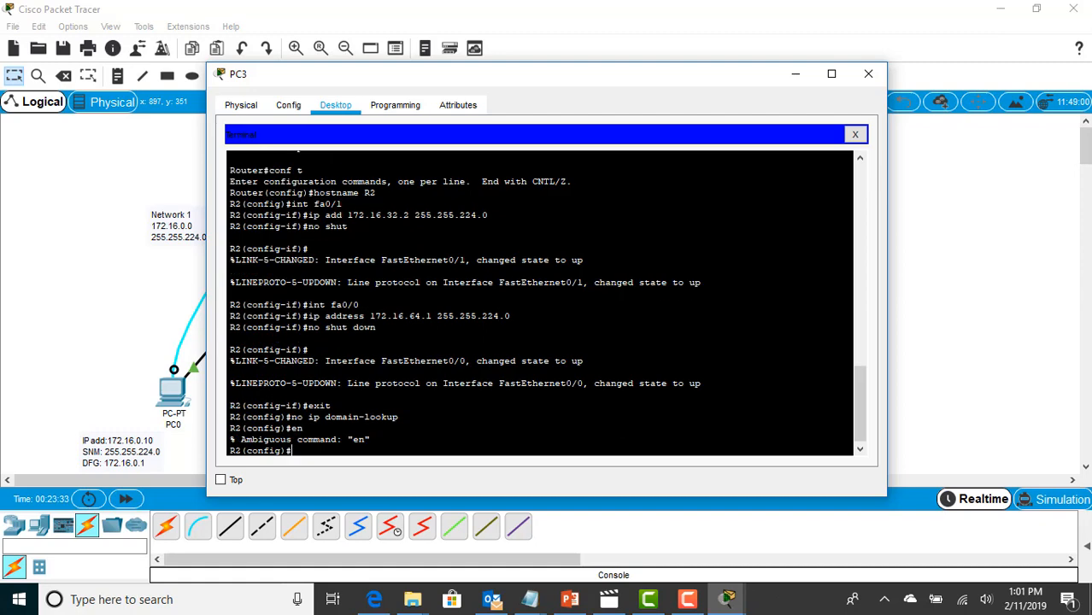
pyautogui.write('c')
pyautogui.press('BackSpace')
pyautogui.write('exit')
pyautogui.press('Return')
pyautogui.write('copy')
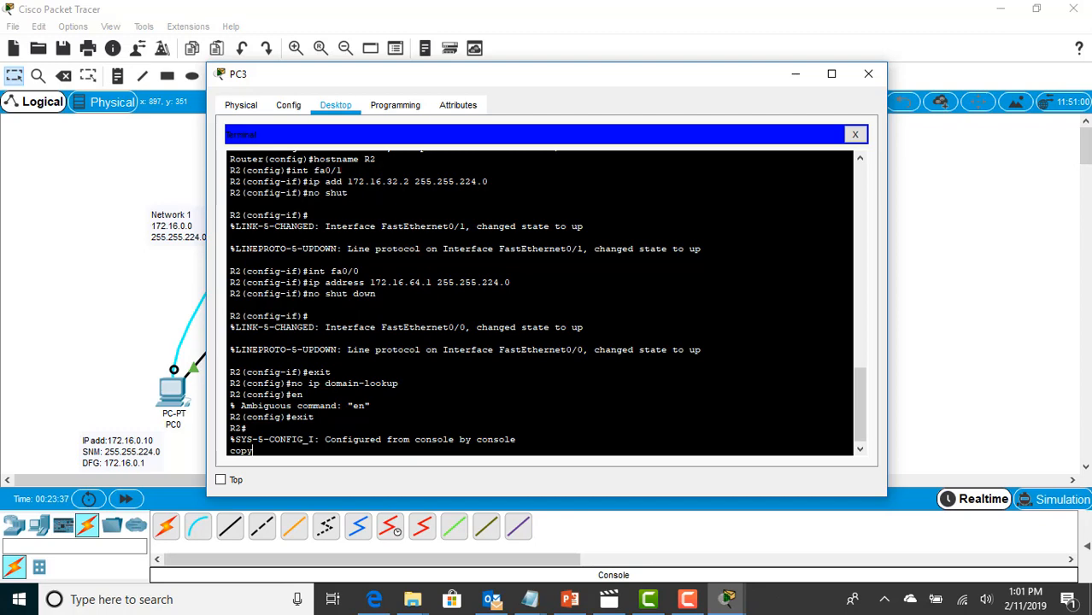
pyautogui.write(' run start')
pyautogui.press('Return')
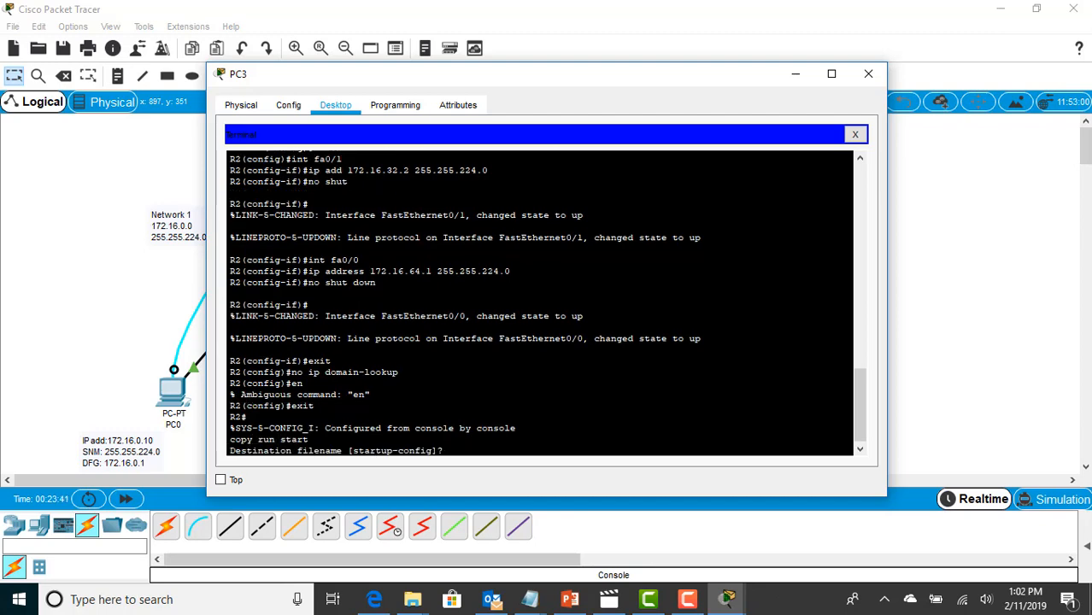
pyautogui.press('Return')
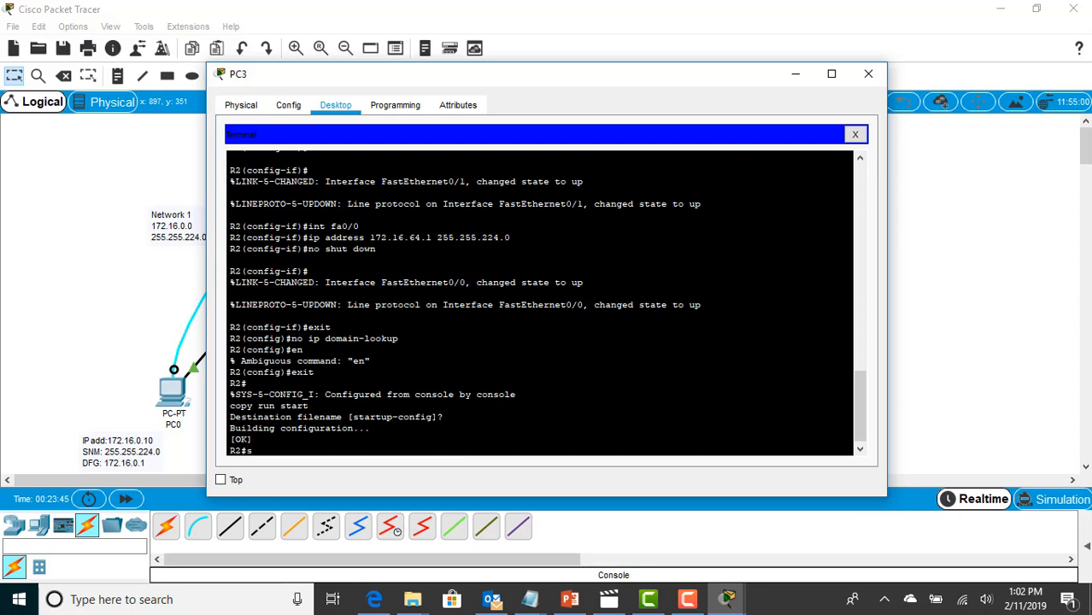
# - Check R2's interface addresses and status with sh ip int br, and close PC3's window
pyautogui.write('sh ip int br')
pyautogui.press('Return')
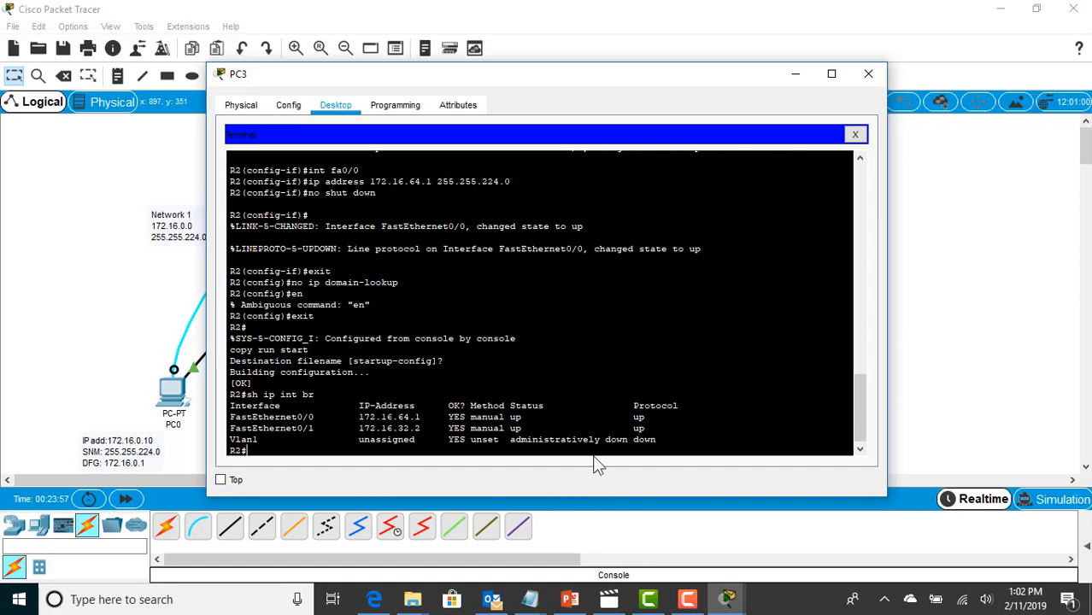
pyautogui.click(868, 76)
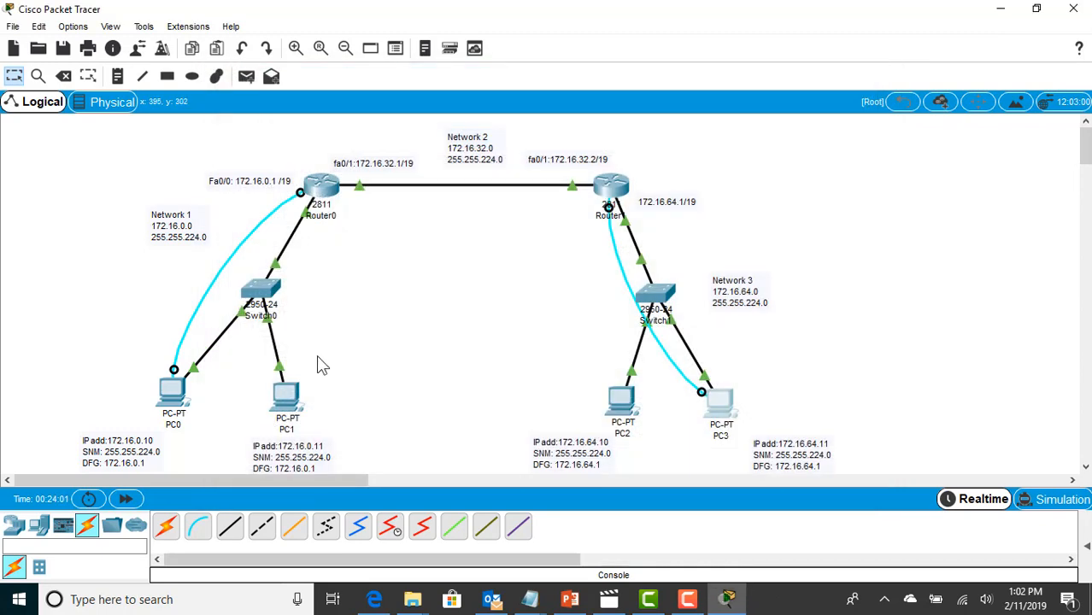
# - Ping the default gateway 172.16.0.1 from PC0's command prompt, and close the prompt
pyautogui.click(174, 397)
pyautogui.click(643, 190)
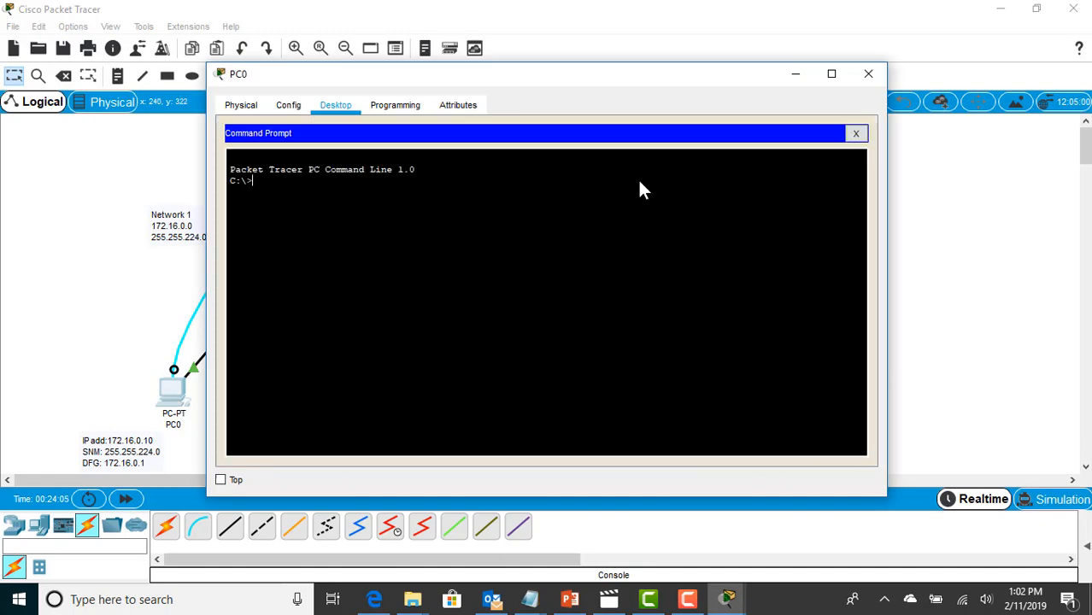
pyautogui.write('ping 172.16.0.1')
pyautogui.press('Return')
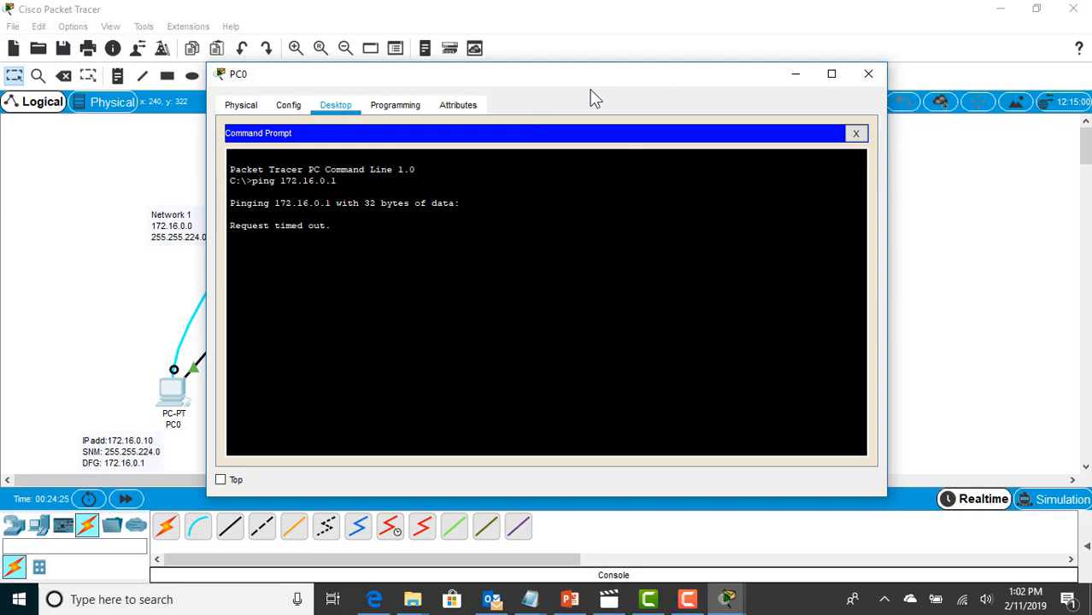
pyautogui.click(857, 135)
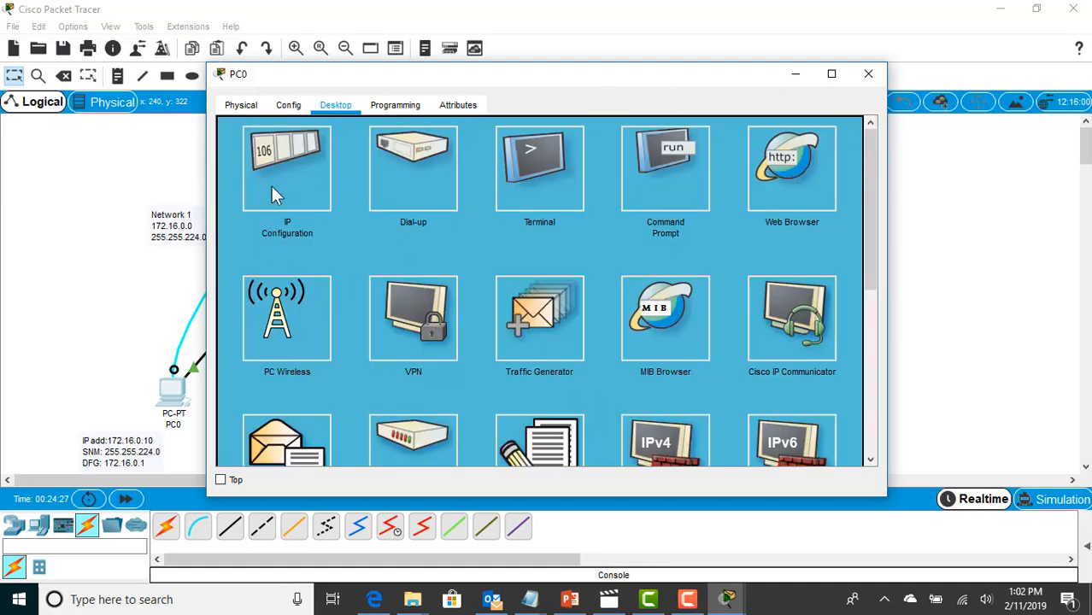
# - Set PC0's static IP address to 172.16.0.10, subnet mask to 255.255.224.0 and default gateway to 172.16.0.1, and close its window
pyautogui.click(285, 150)
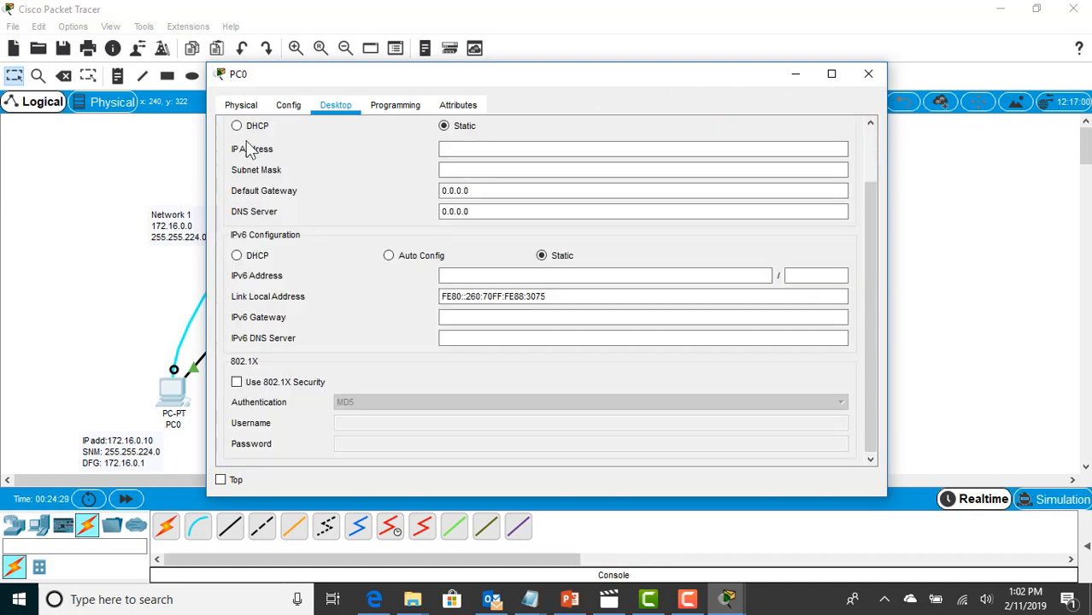
pyautogui.click(458, 152)
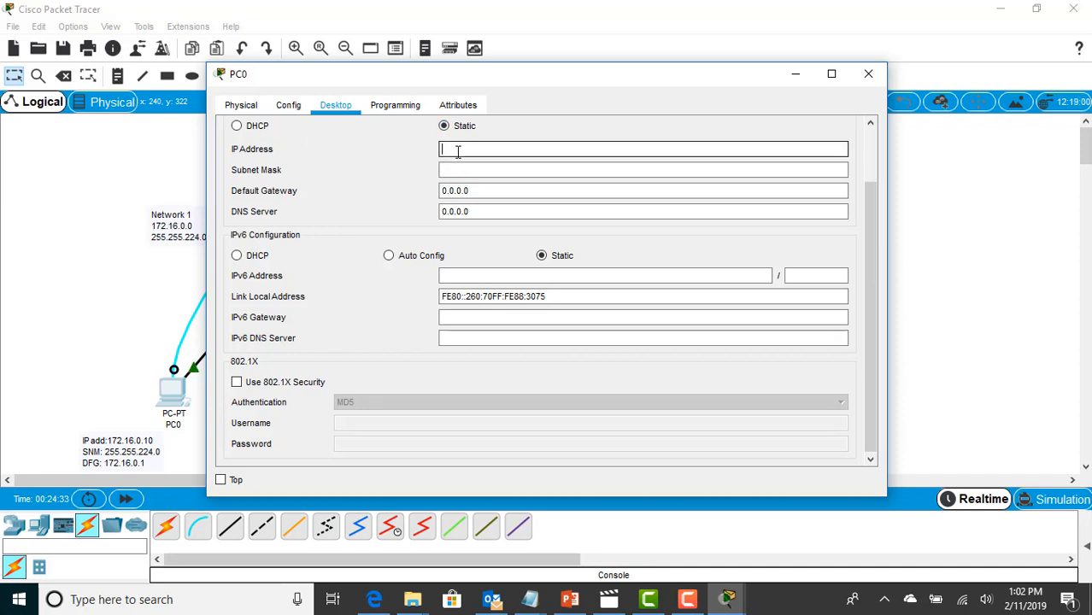
pyautogui.write('172.16.0.10')
pyautogui.click(462, 169)
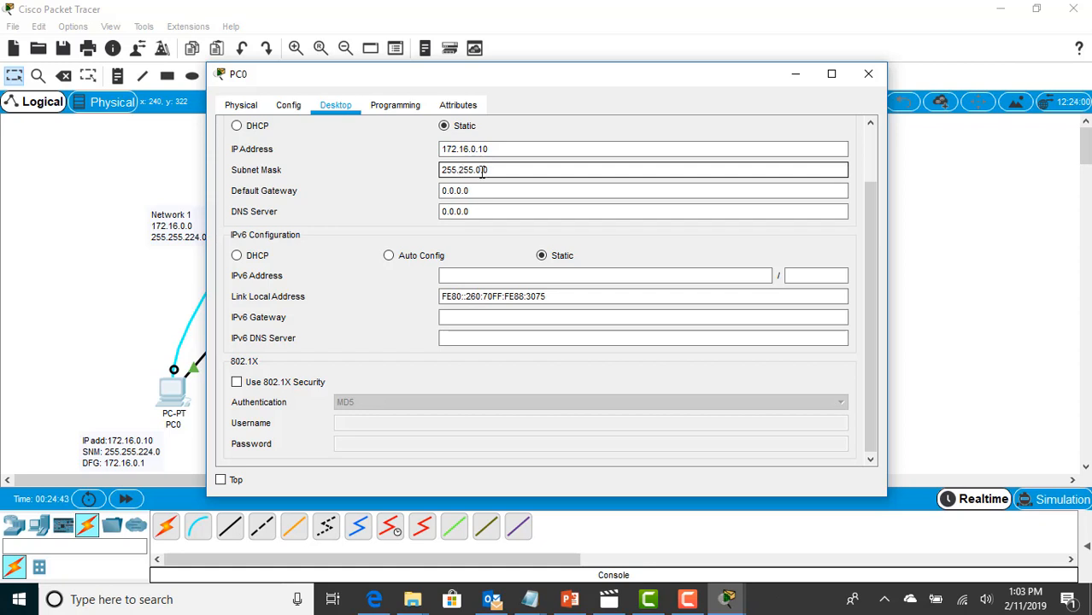
pyautogui.press('BackSpace')
pyautogui.press('BackSpace')
pyautogui.write('224.')
pyautogui.click(484, 191)
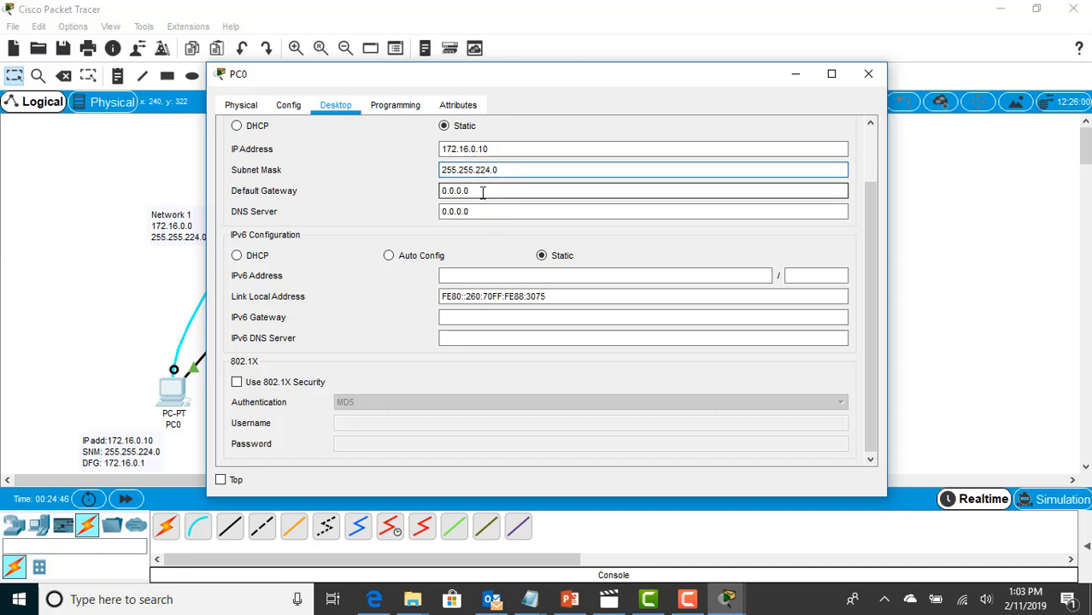
pyautogui.moveTo(466, 191); pyautogui.dragTo(427, 195)
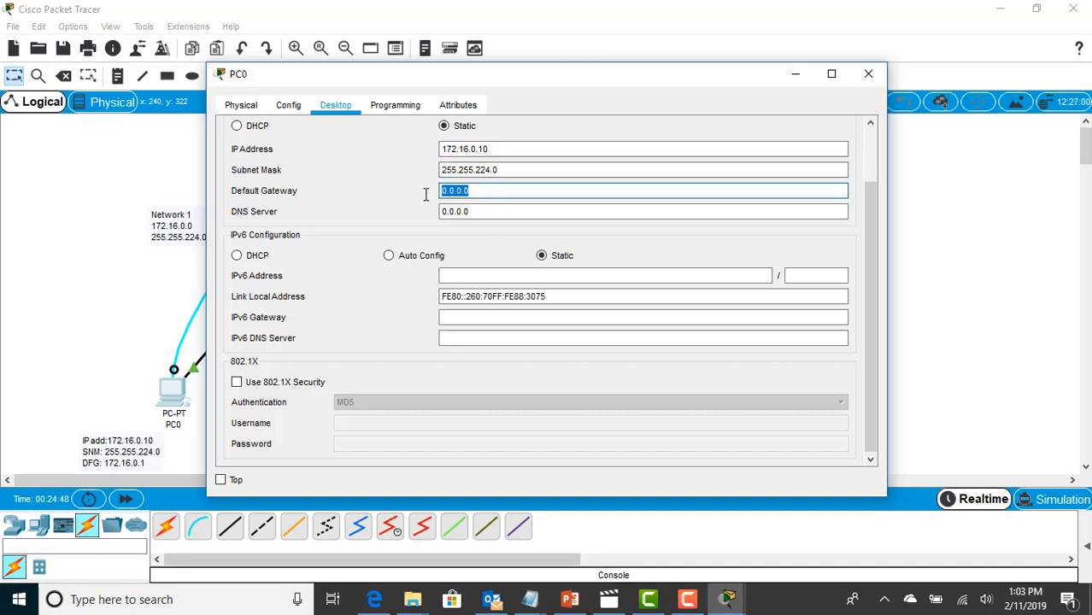
pyautogui.write('172.16.0.1')
pyautogui.click(869, 76)
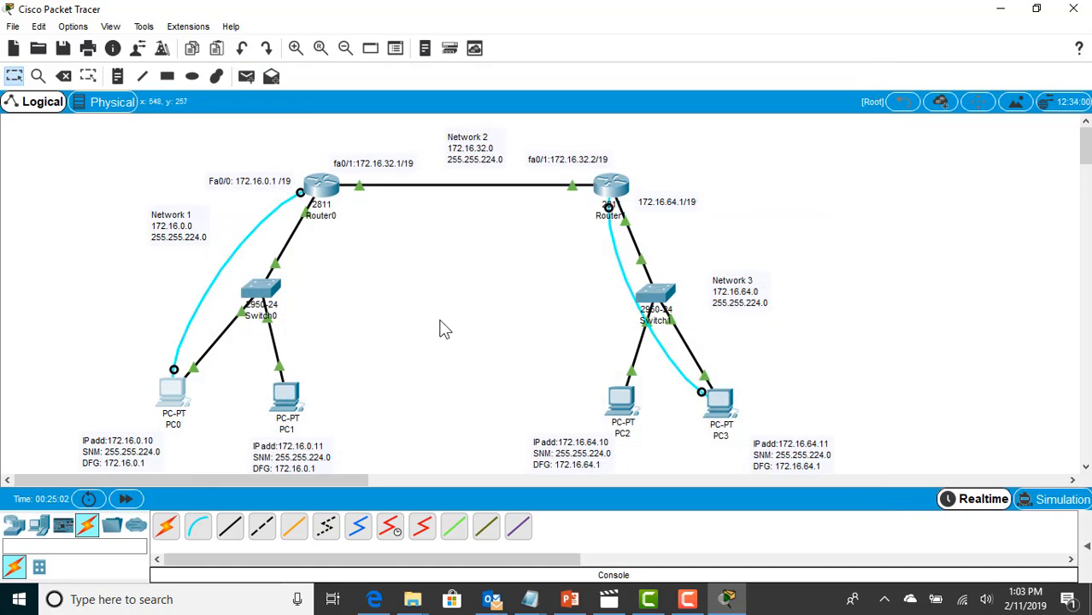
# - Repeat the ping to 172.16.0.1 from PC0's command prompt and close PC0's window
pyautogui.click(180, 394)
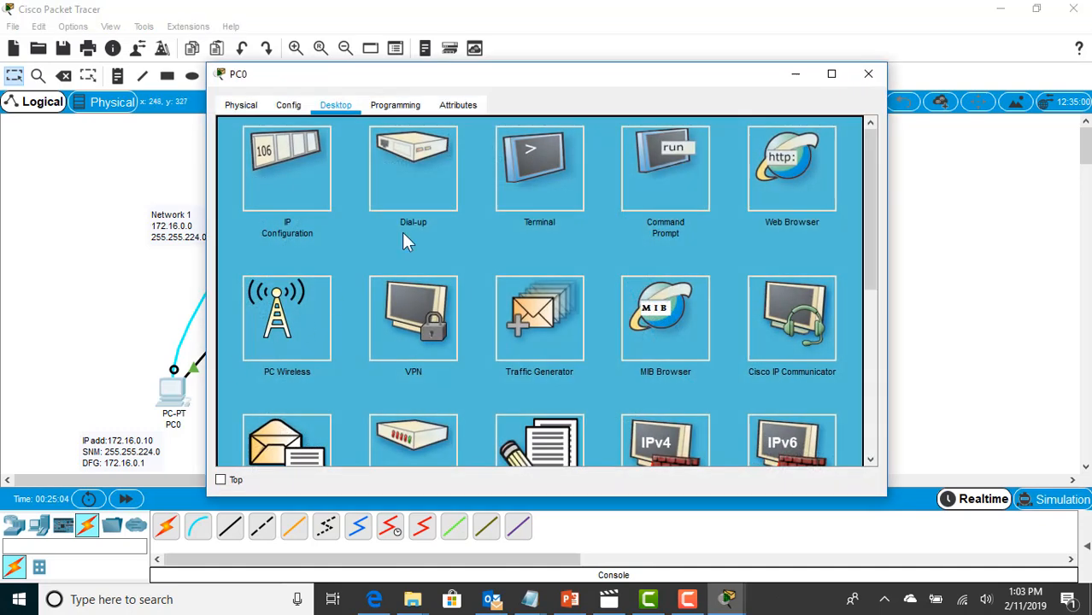
pyautogui.click(658, 199)
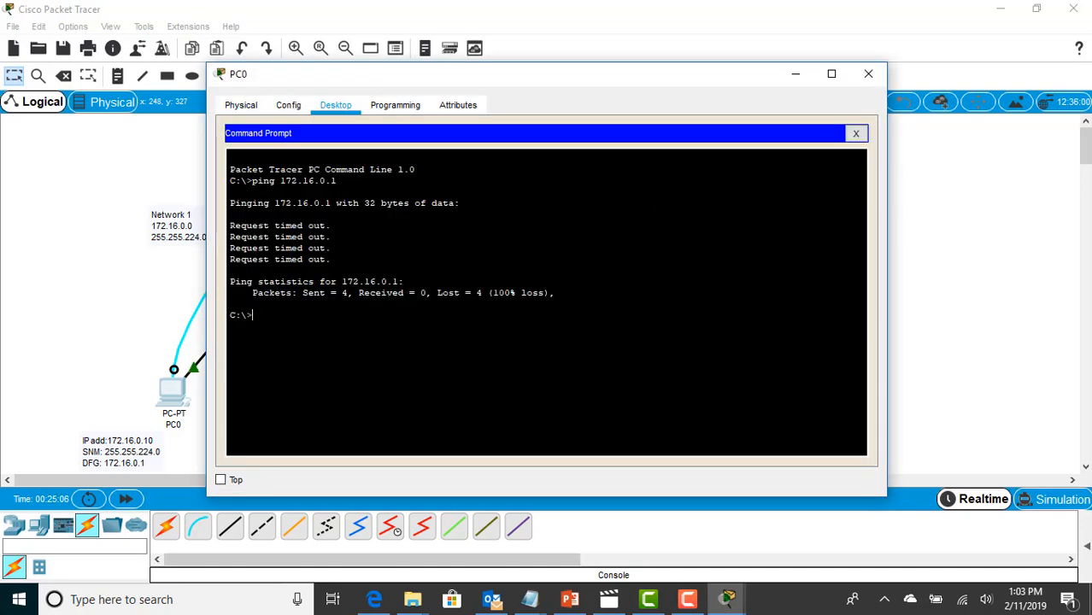
pyautogui.press('Up')
pyautogui.press('Return')
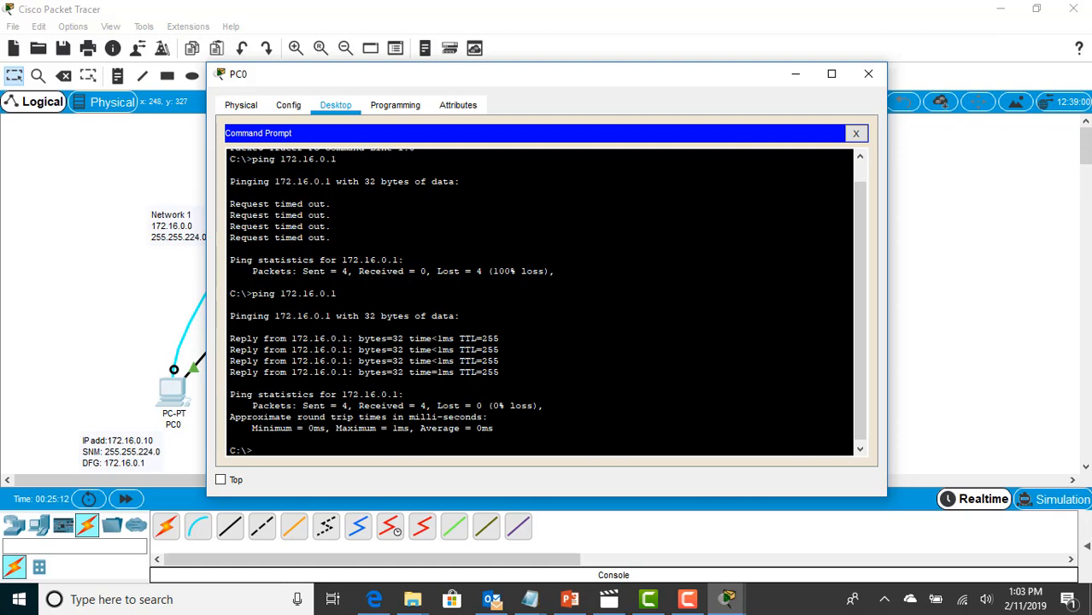
pyautogui.click(868, 73)
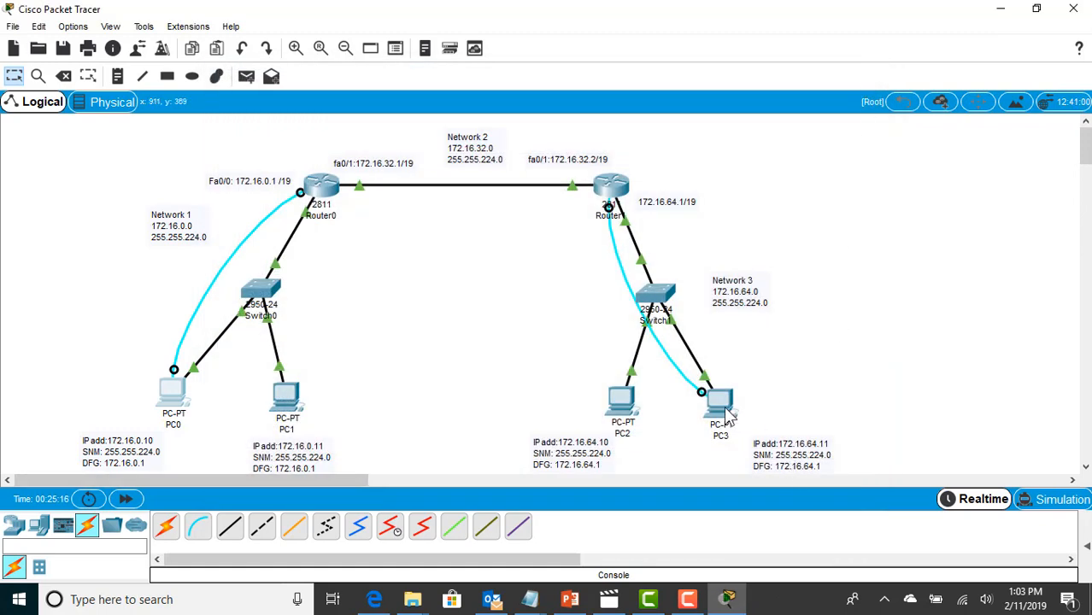
# - Set PC2's static IP address to 172.16.64.10 and subnet mask to 255.255.224.0
pyautogui.click(630, 410)
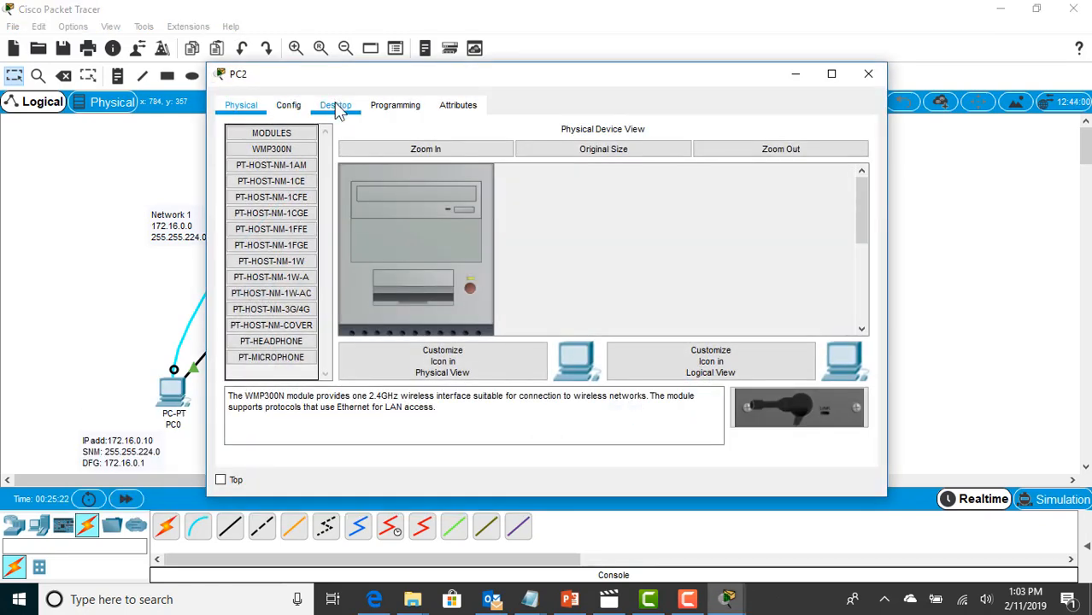
pyautogui.click(337, 108)
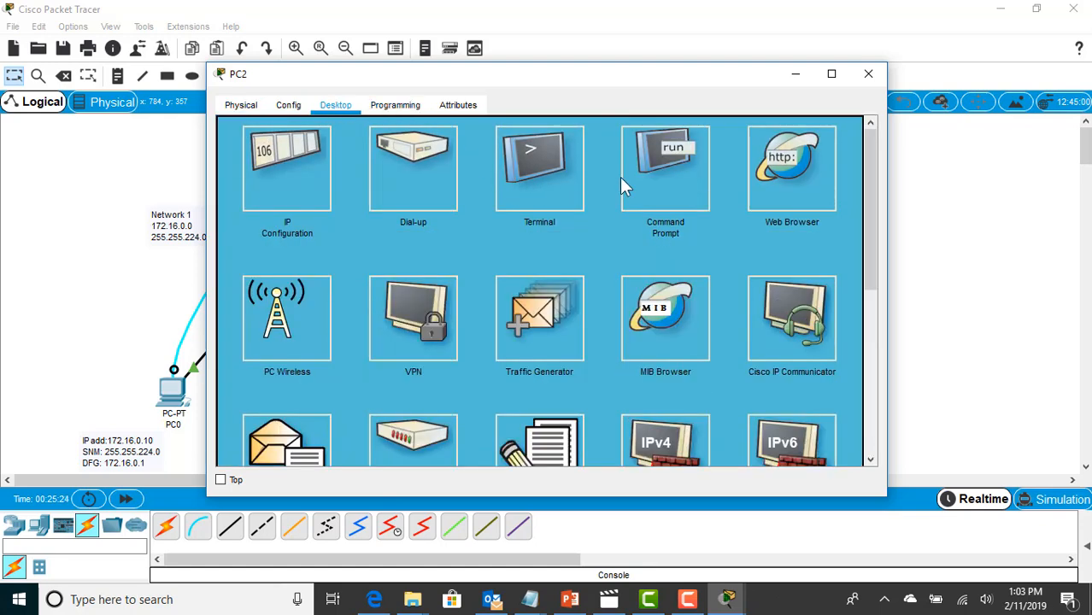
pyautogui.click(278, 163)
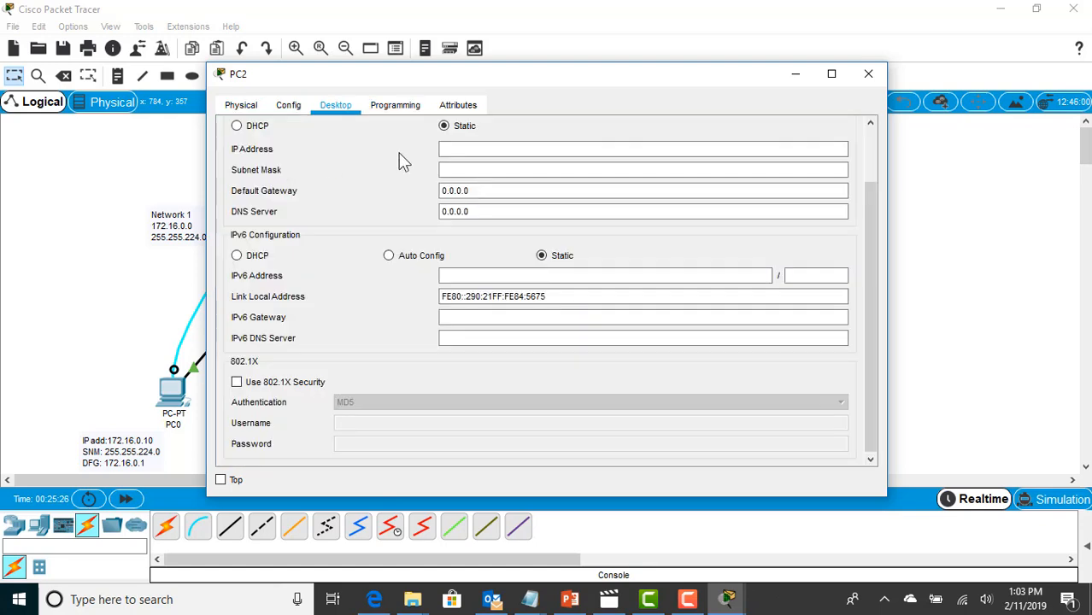
pyautogui.click(493, 150)
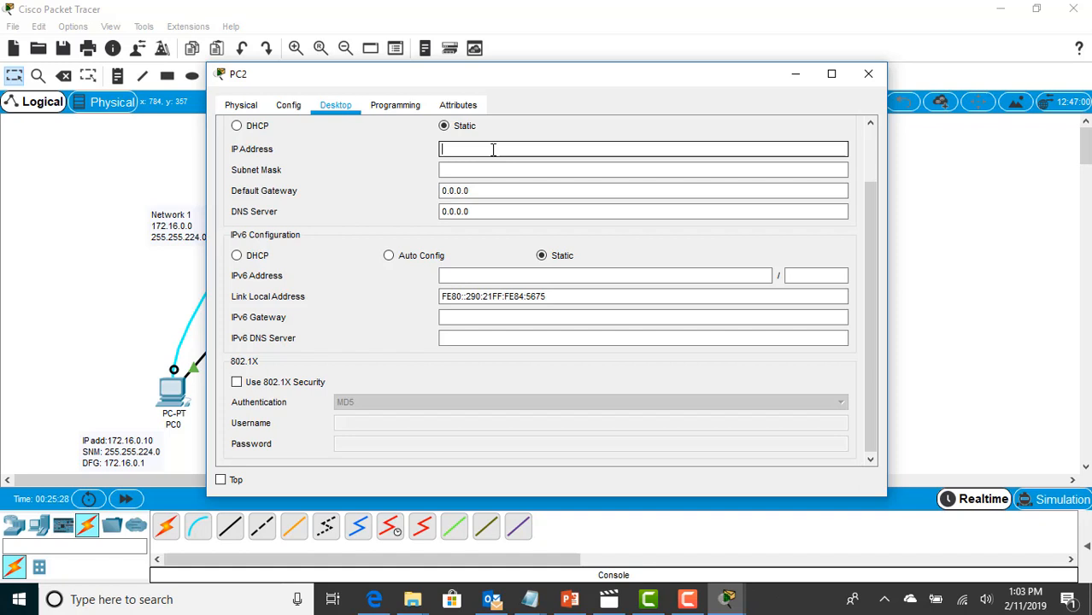
pyautogui.write('17')
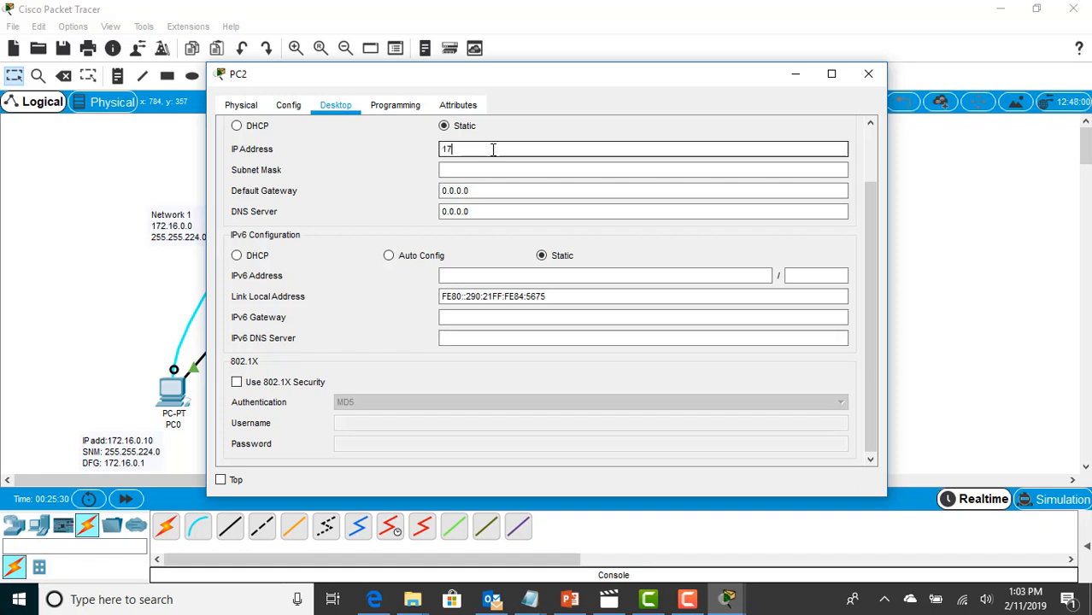
pyautogui.write('2.16.64.10')
pyautogui.click(493, 170)
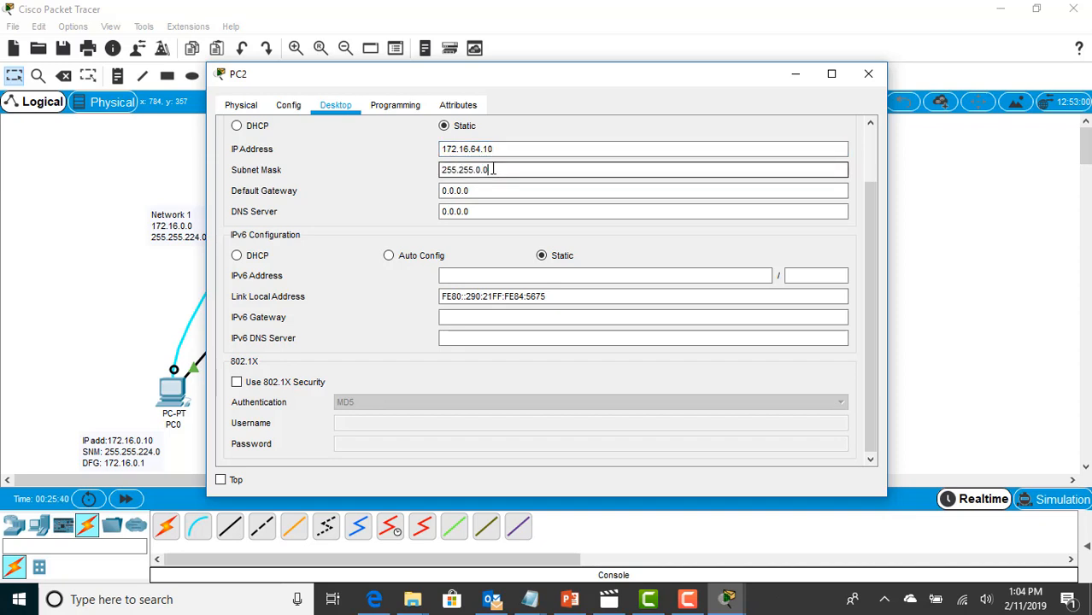
pyautogui.press('BackSpace')
pyautogui.press('BackSpace')
pyautogui.press('BackSpace')
pyautogui.write('224.0')
# - Set PC2's default gateway to 172.16.64.1 and close its window
pyautogui.click(492, 190)
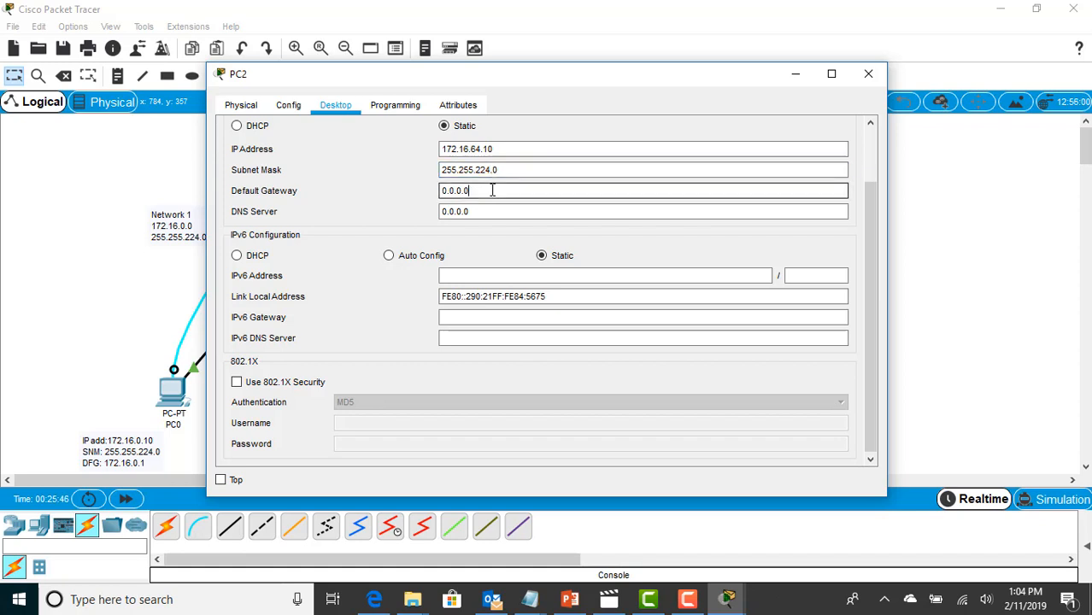
pyautogui.press('BackSpace')
pyautogui.press('BackSpace')
pyautogui.press('BackSpace')
pyautogui.press('BackSpace')
pyautogui.press('BackSpace')
pyautogui.press('BackSpace')
pyautogui.press('BackSpace')
pyautogui.write('172.16.64.1')
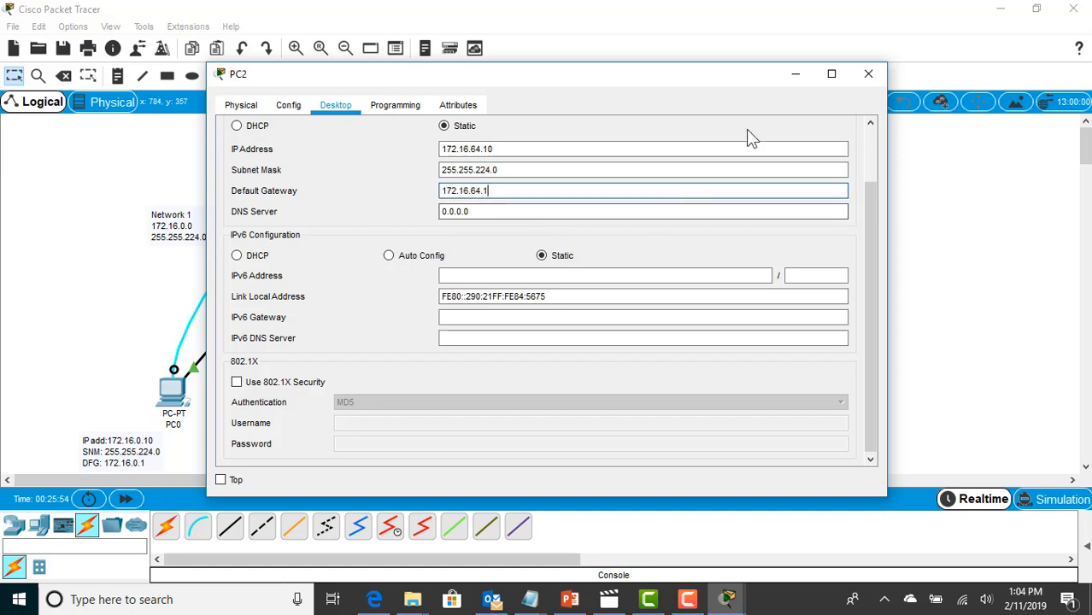
pyautogui.click(871, 74)
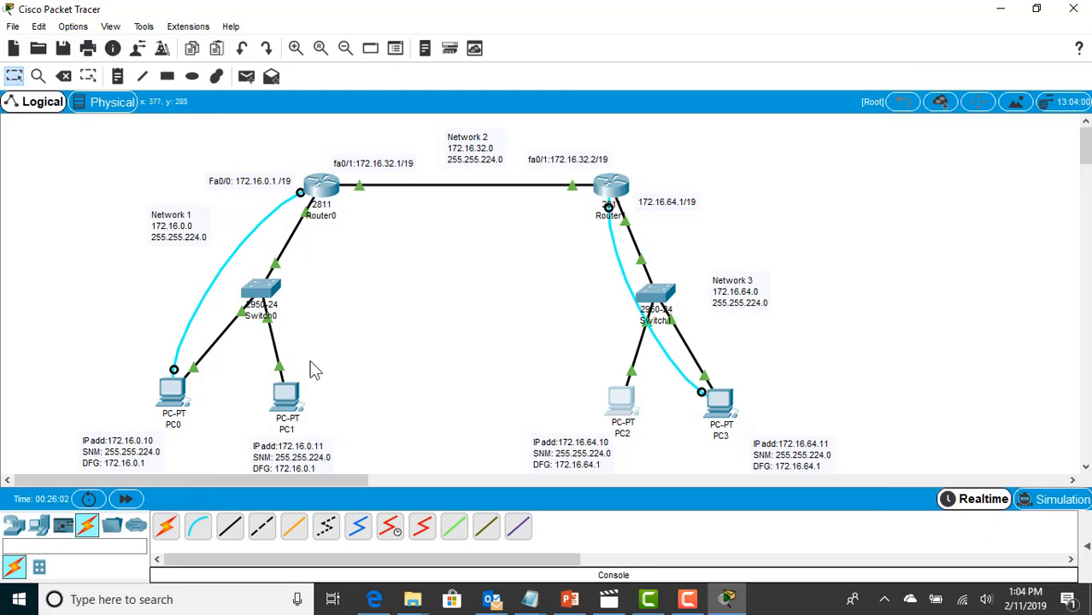
# - Ping the default gateway 172.16.64.1 from PC2's command prompt
pyautogui.click(619, 402)
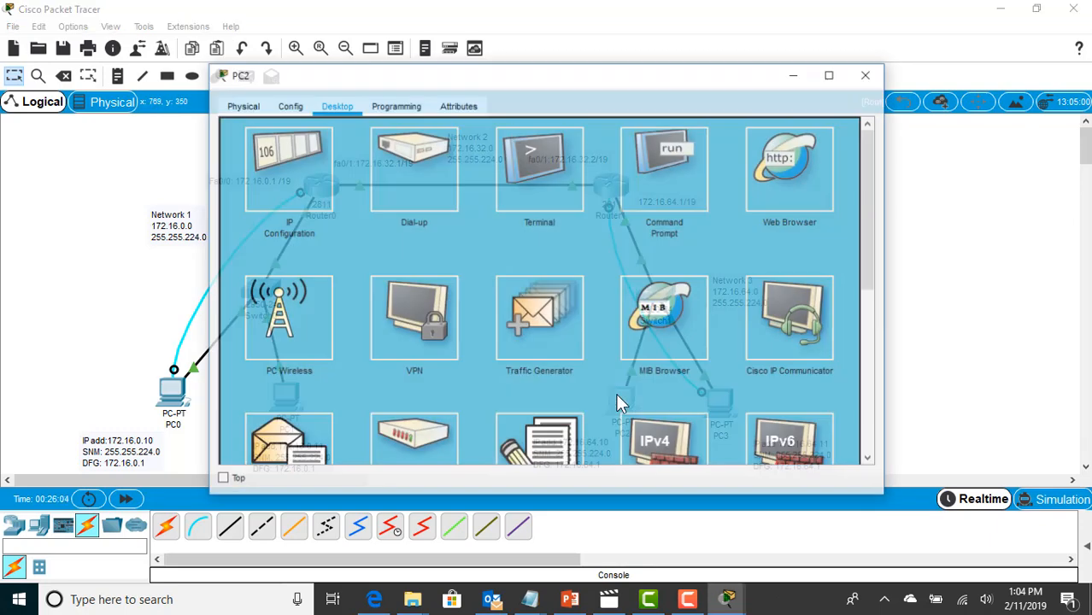
pyautogui.click(663, 167)
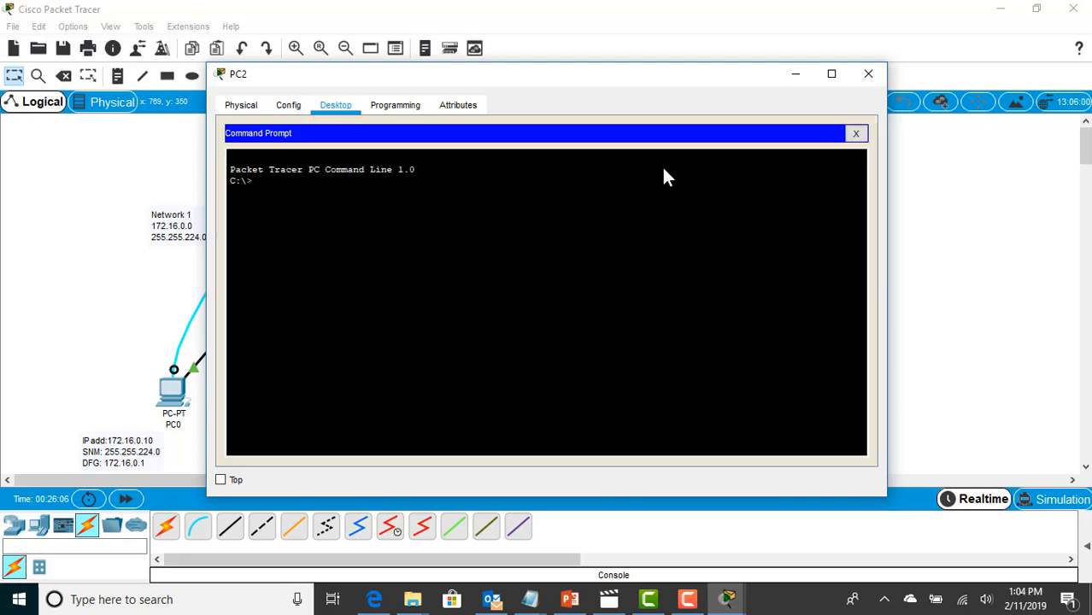
pyautogui.write('ping 172.16.64.1')
pyautogui.press('Return')
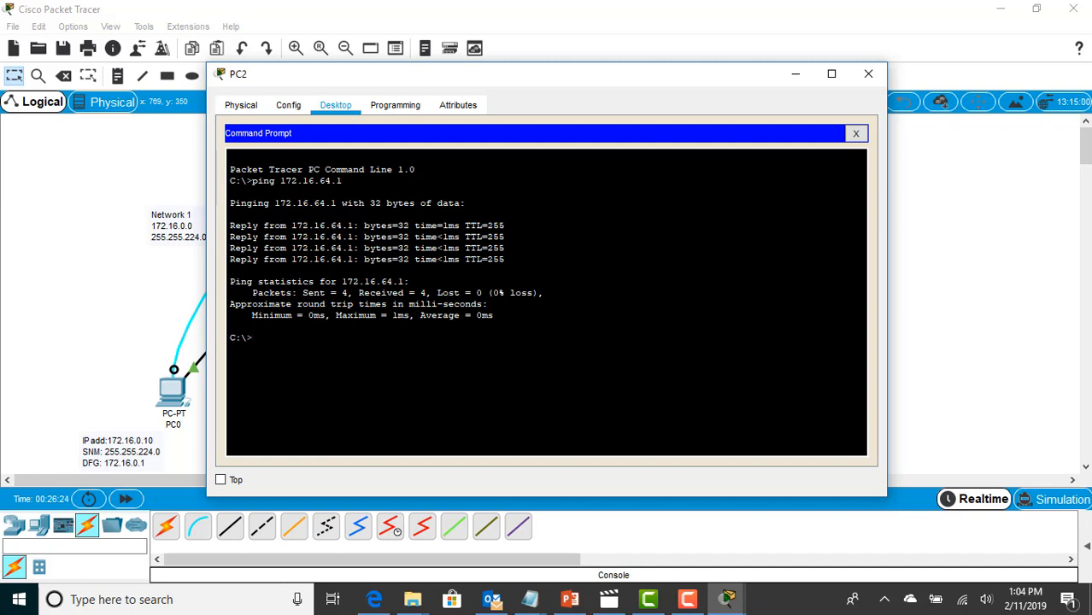
# - Ping R2's other interface, 172.16.32.2, from PC2's command prompt
pyautogui.press('Up')
pyautogui.press('BackSpace')
pyautogui.press('BackSpace')
pyautogui.press('BackSpace')
pyautogui.press('BackSpace')
pyautogui.write('32')
pyautogui.press('Return')
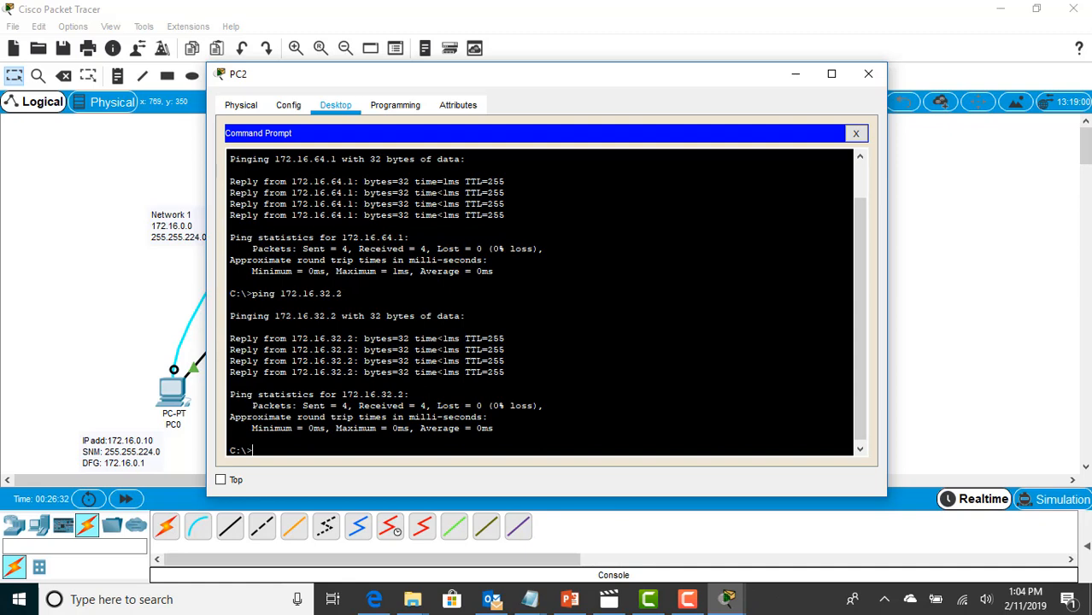
# - Ping the far router's interface 172.16.32.1 from PC2's command prompt, and close PC2's window
pyautogui.press('Up')
pyautogui.press('BackSpace')
pyautogui.write('172.16.32.1')
pyautogui.press('Return')
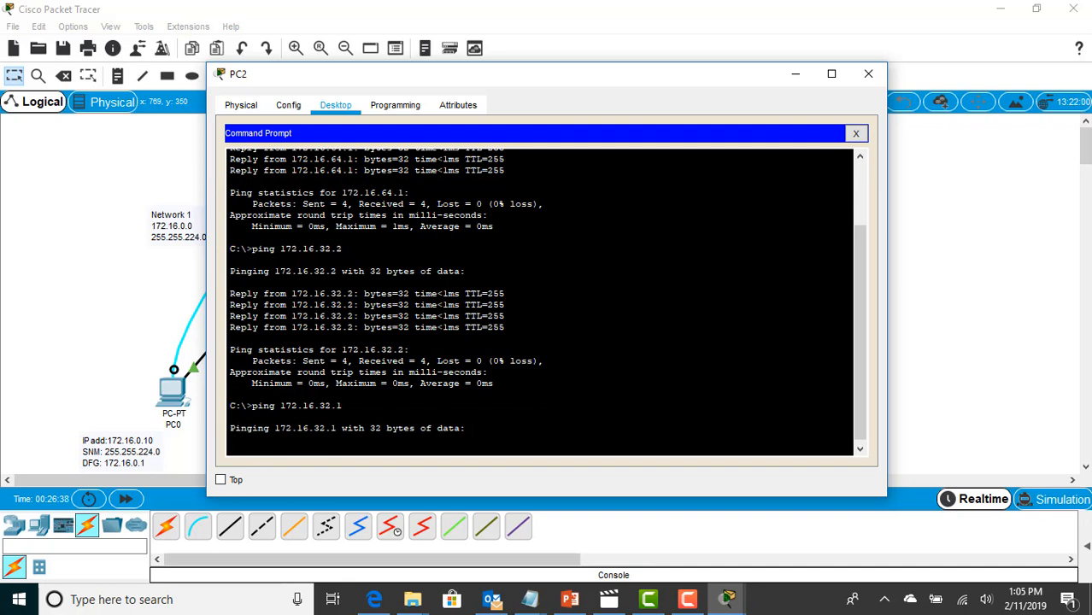
pyautogui.click(869, 76)
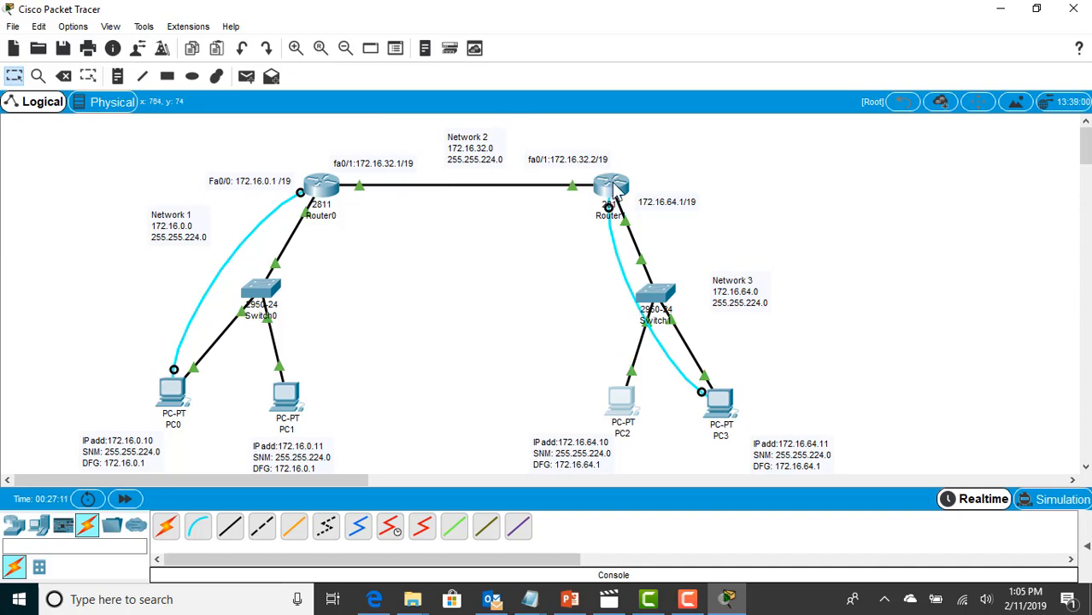
# - Open R2's console through PC3's terminal, enter global configuration mode and start OSPF process 10 with router ospf 10
pyautogui.moveTo(613, 196)
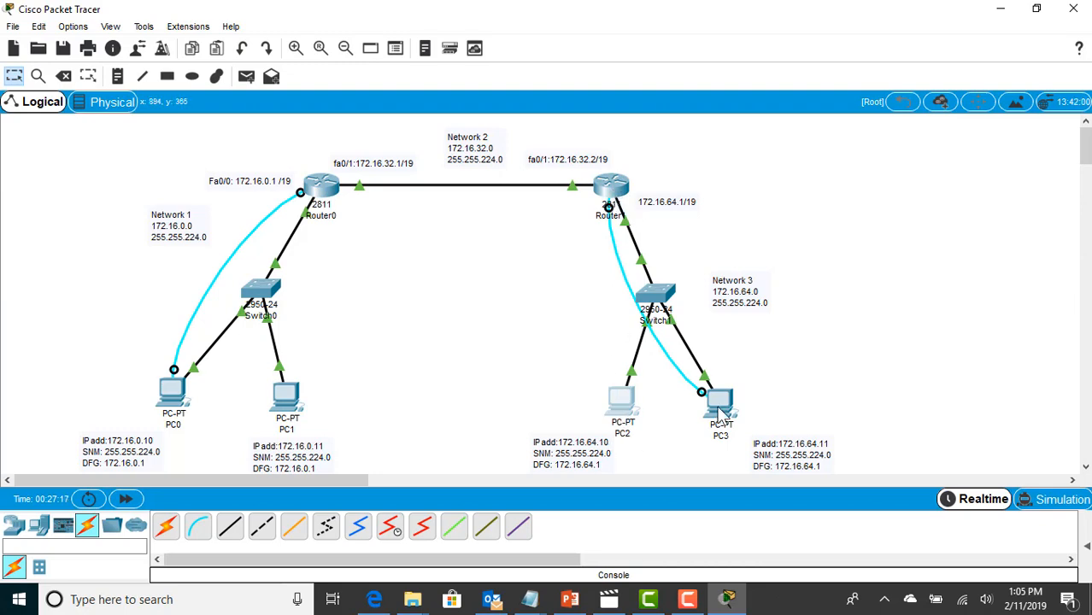
pyautogui.click(718, 405)
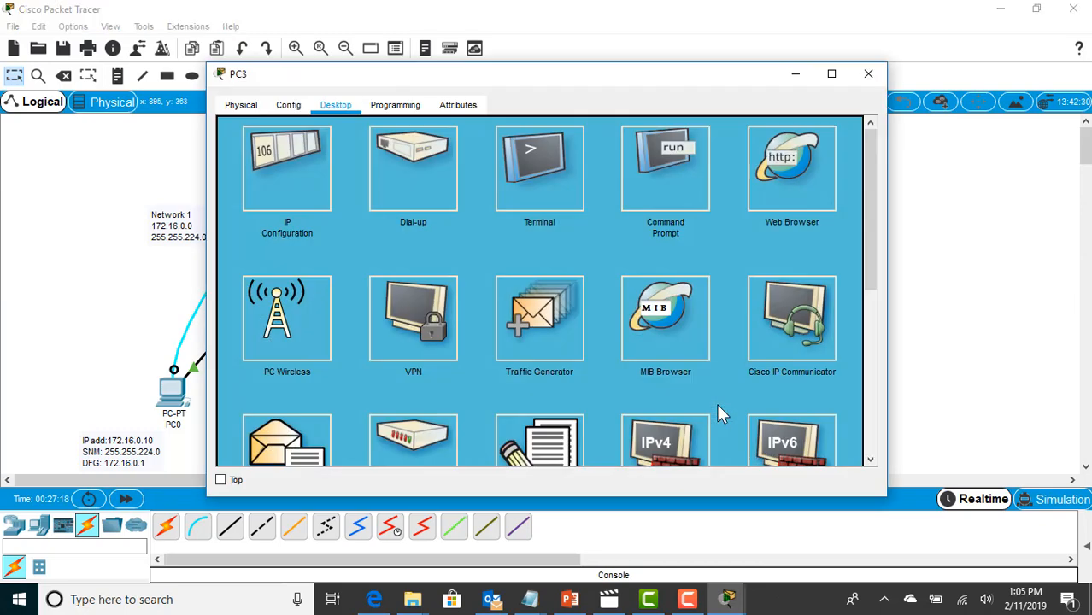
pyautogui.click(530, 174)
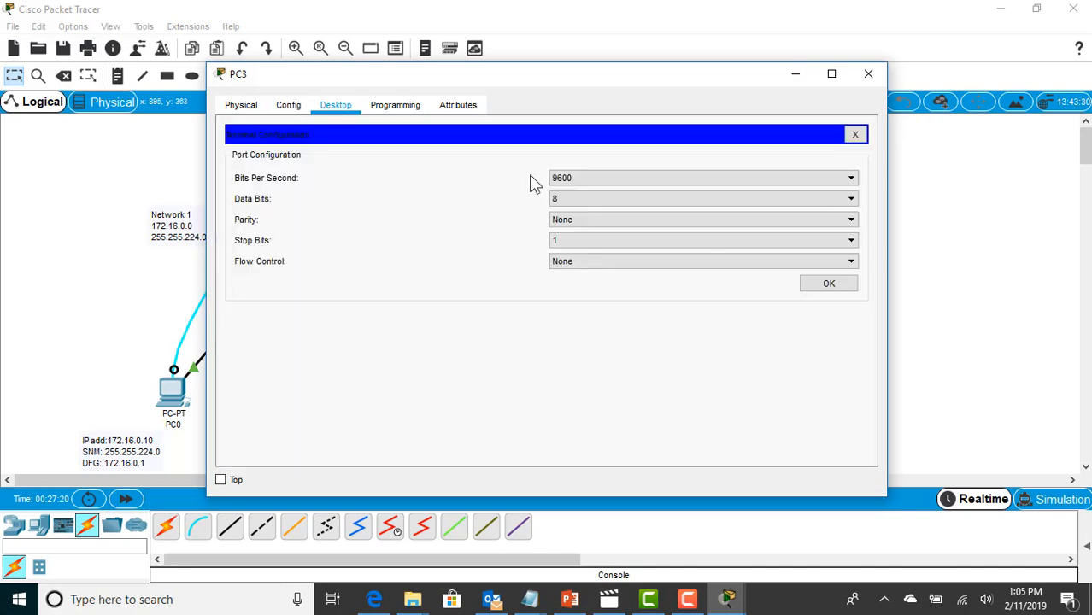
pyautogui.click(813, 283)
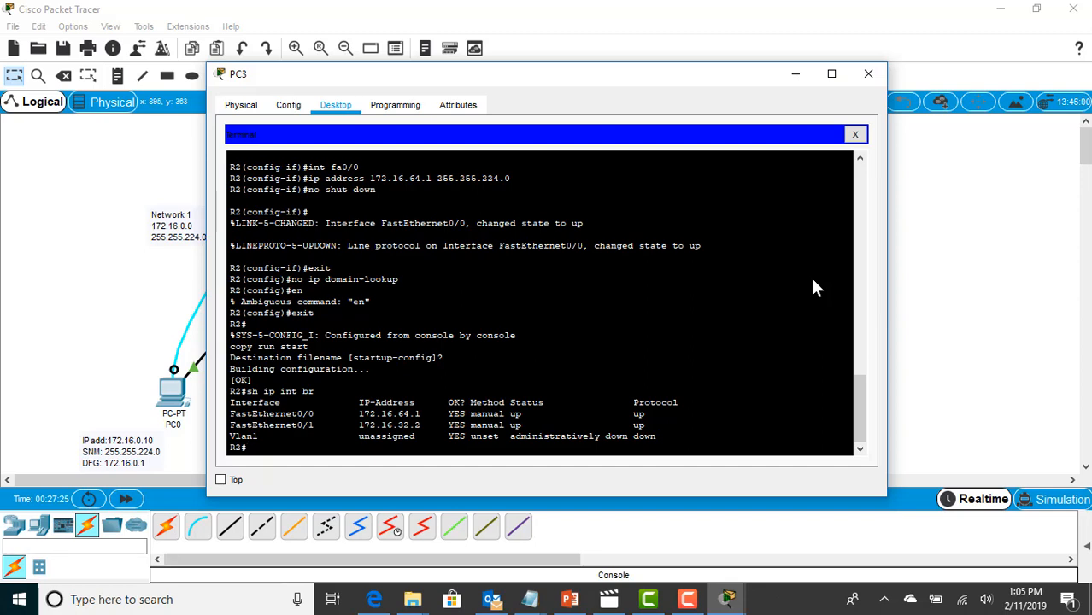
pyautogui.write('conf t')
pyautogui.press('Return')
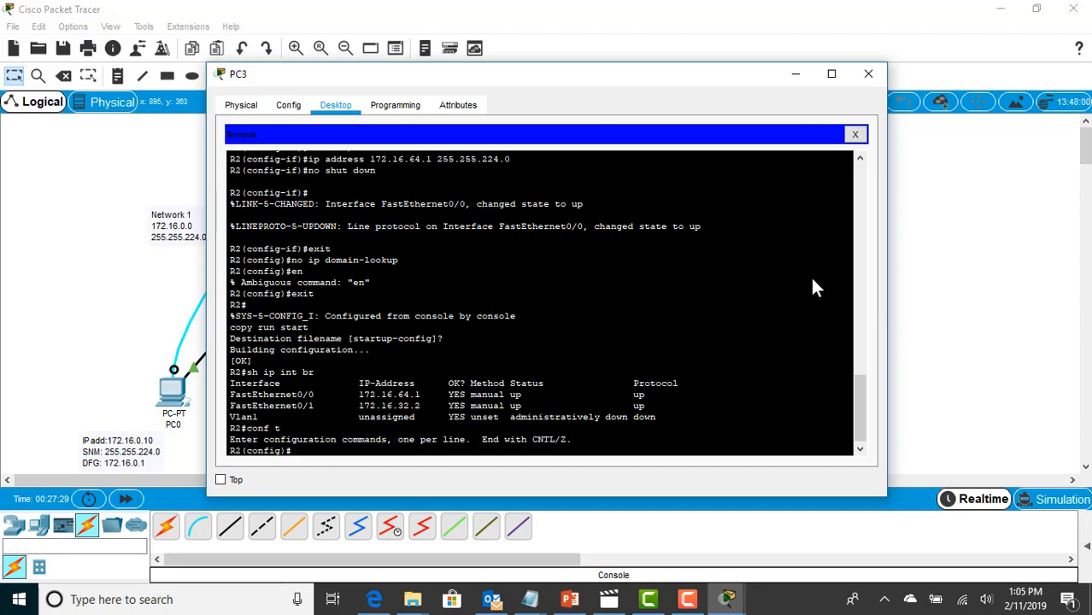
pyautogui.write('router ospf 10')
pyautogui.press('Return')
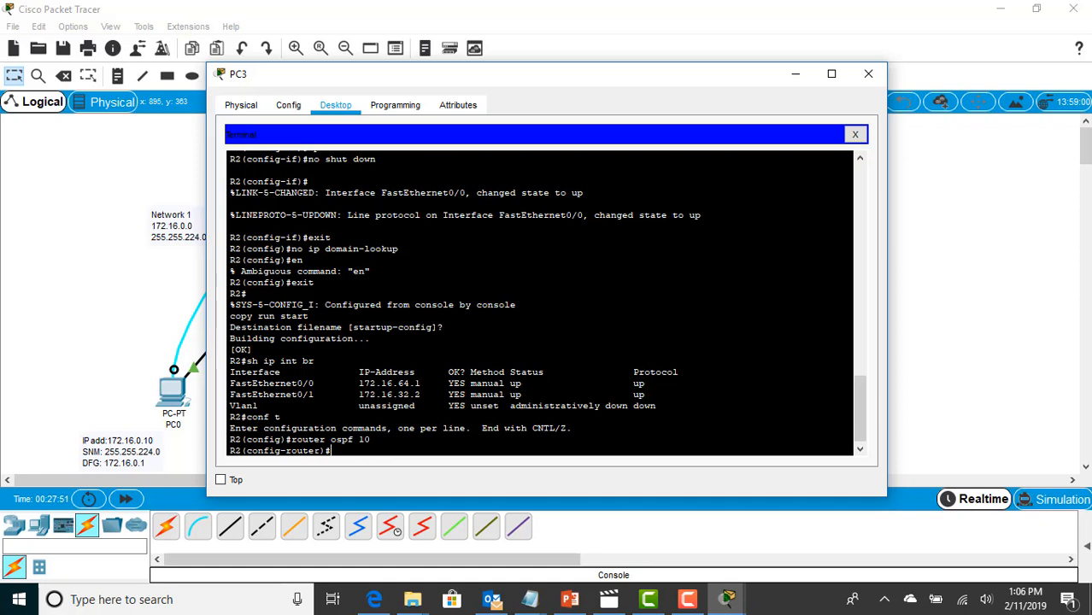
# - Begin the OSPF network statement for 172.16.64.0 at R2's router configuration prompt, leaving it unsubmitted
pyautogui.write('network')
pyautogui.write('172.1')
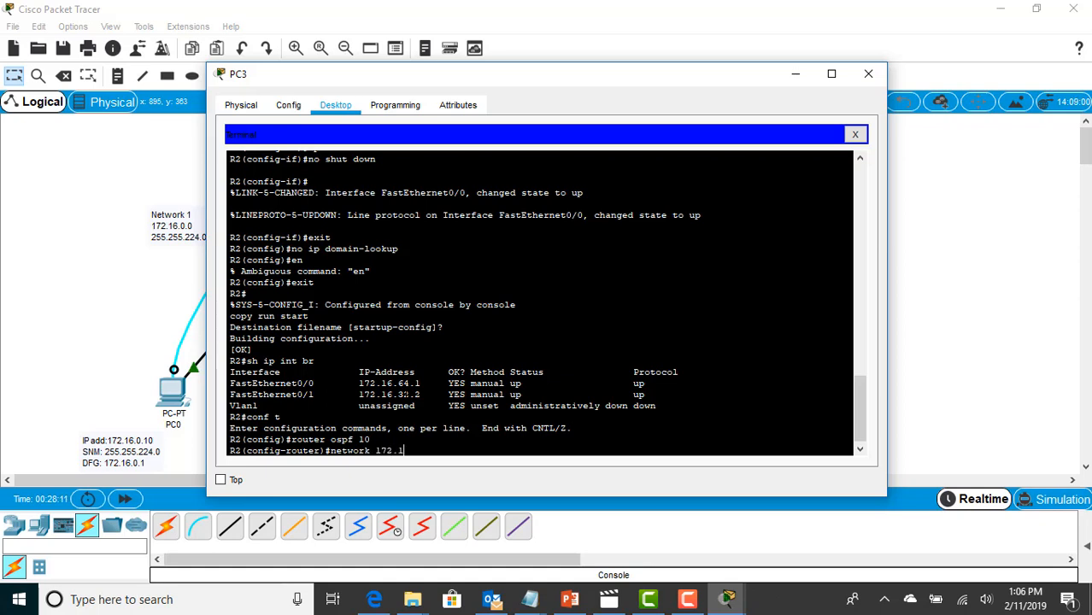
pyautogui.write('6.64.0')
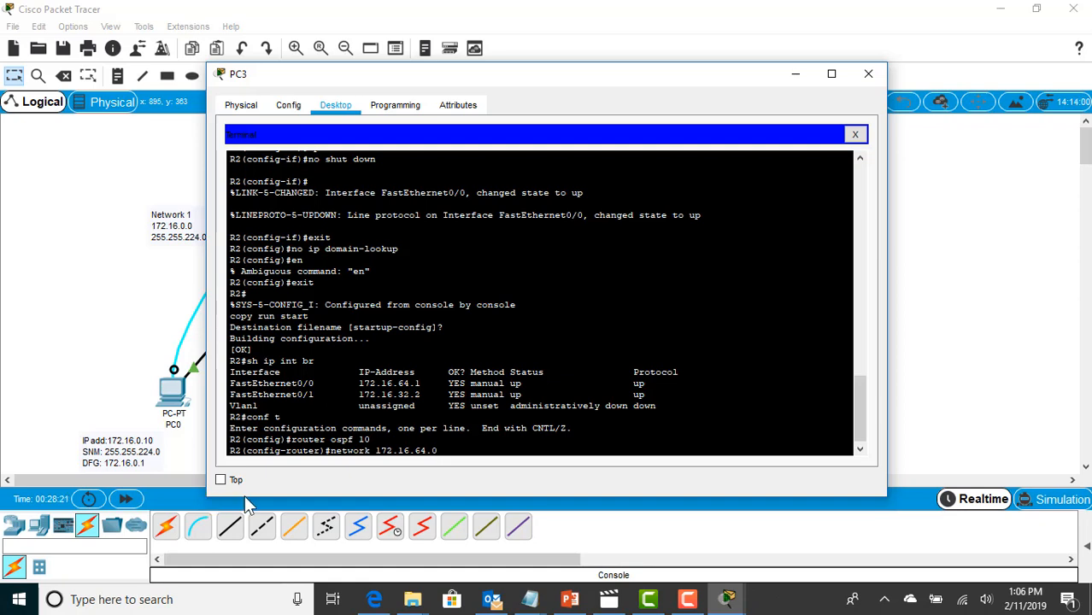
# - Switch to a blank Notepad document and write 255.255.255.255 on the line above 255.255.224.0
pyautogui.click(17, 602)
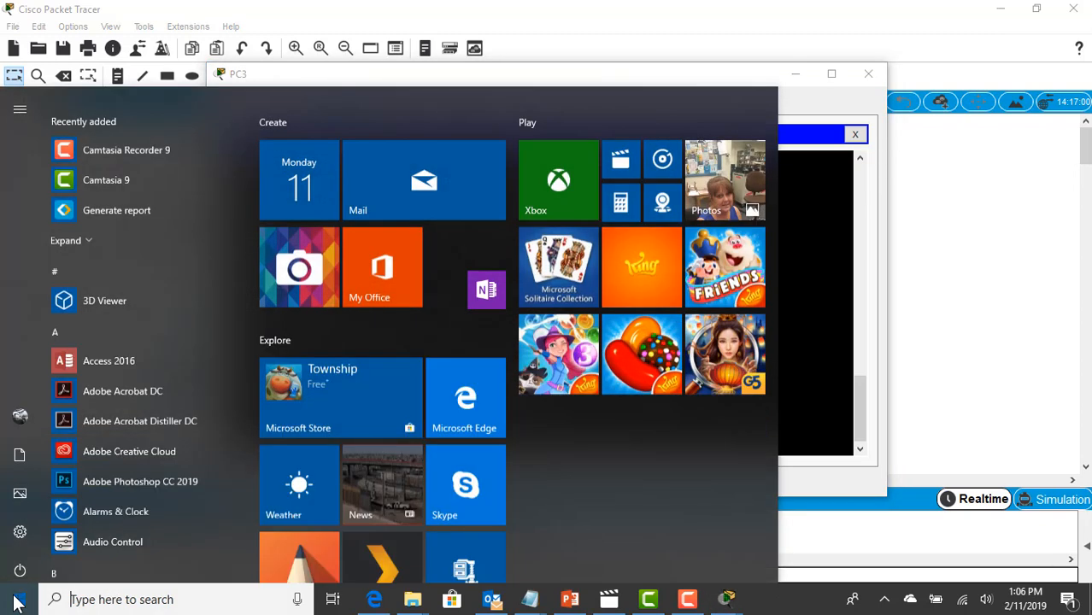
pyautogui.write('no')
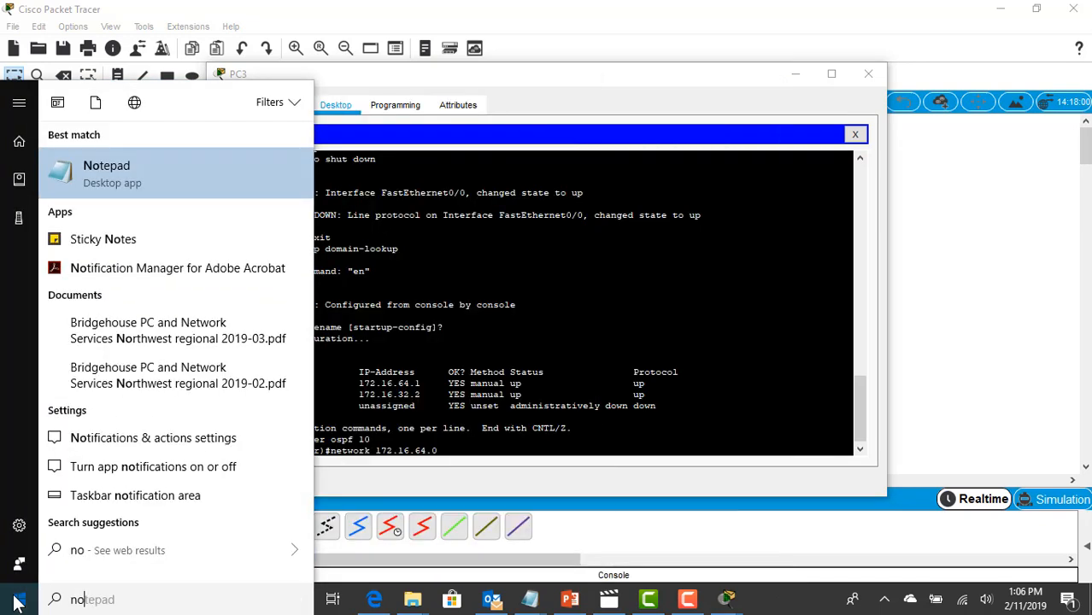
pyautogui.press('Return')
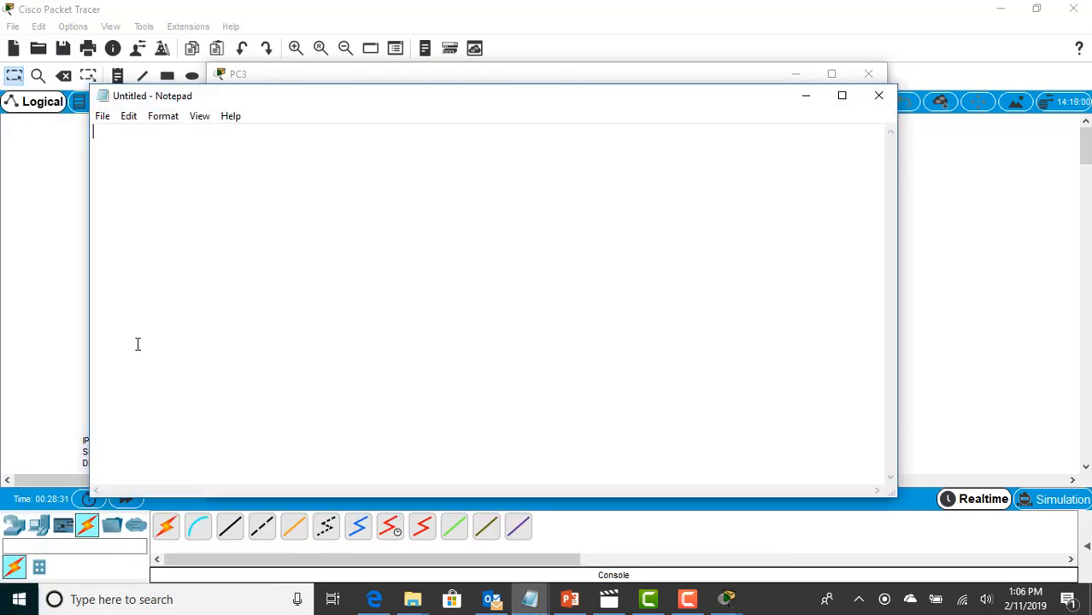
pyautogui.write('255.255.224.0')
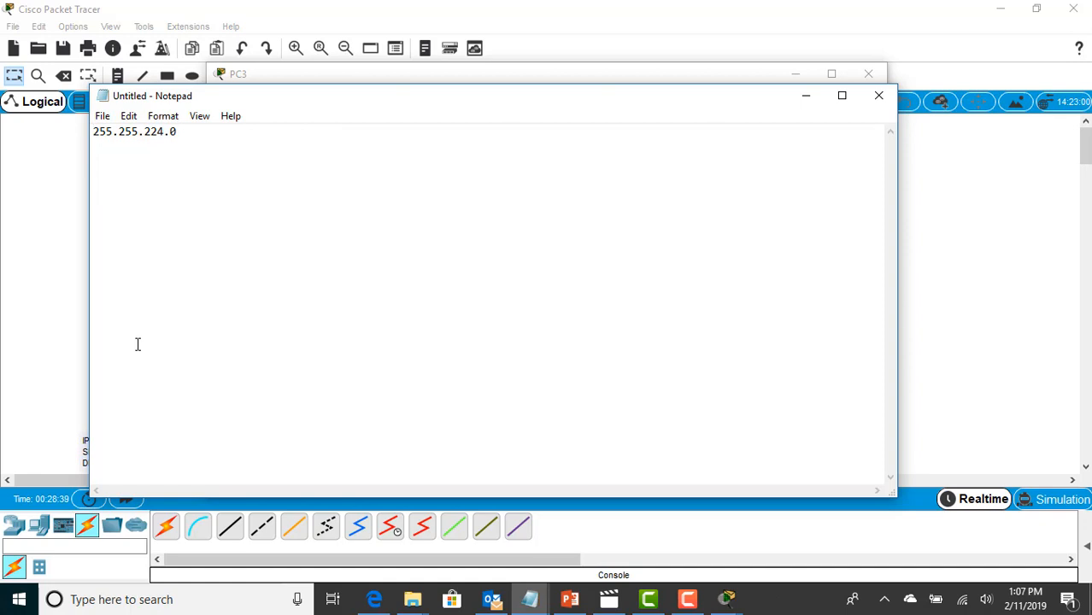
pyautogui.press('Return')
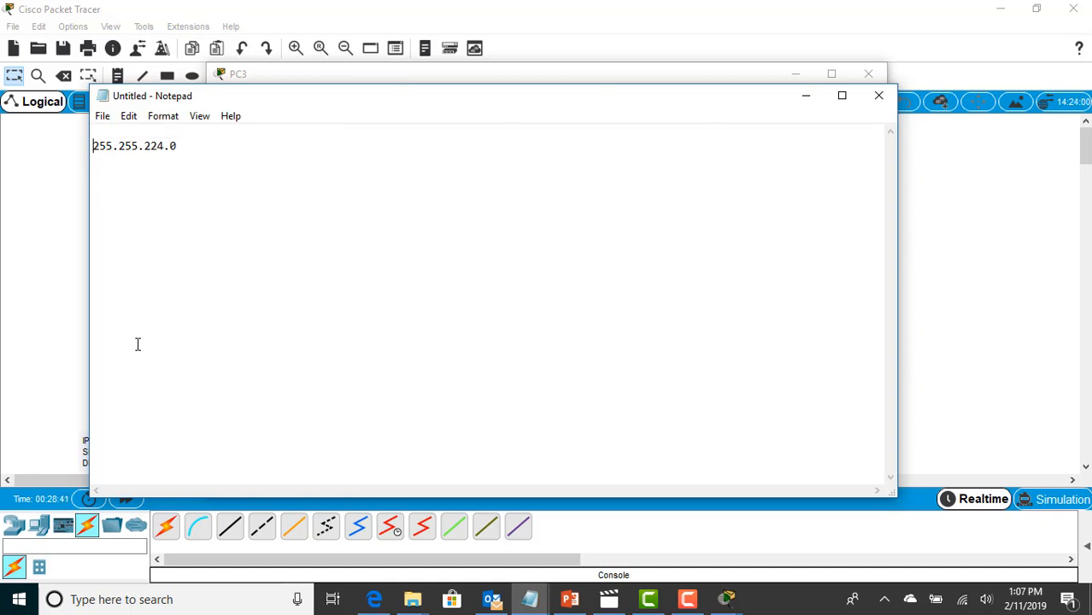
pyautogui.press('Up')
pyautogui.write('255.255.255.2')
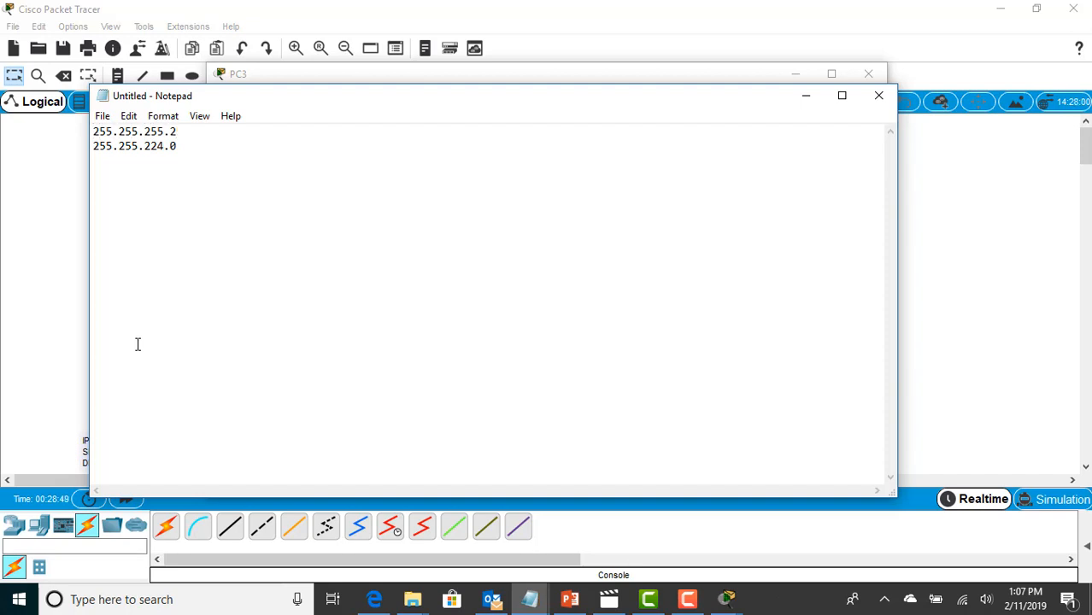
pyautogui.write('55')
pyautogui.press('Down')
# - Rule a line under the two masks in Notepad and write the wildcard mask 0.0.31.255 below it
pyautogui.write('________________')
pyautogui.press('Return')
pyautogui.write('0.   .')
pyautogui.press('BackSpace')
pyautogui.write('0.')
pyautogui.write('31.')
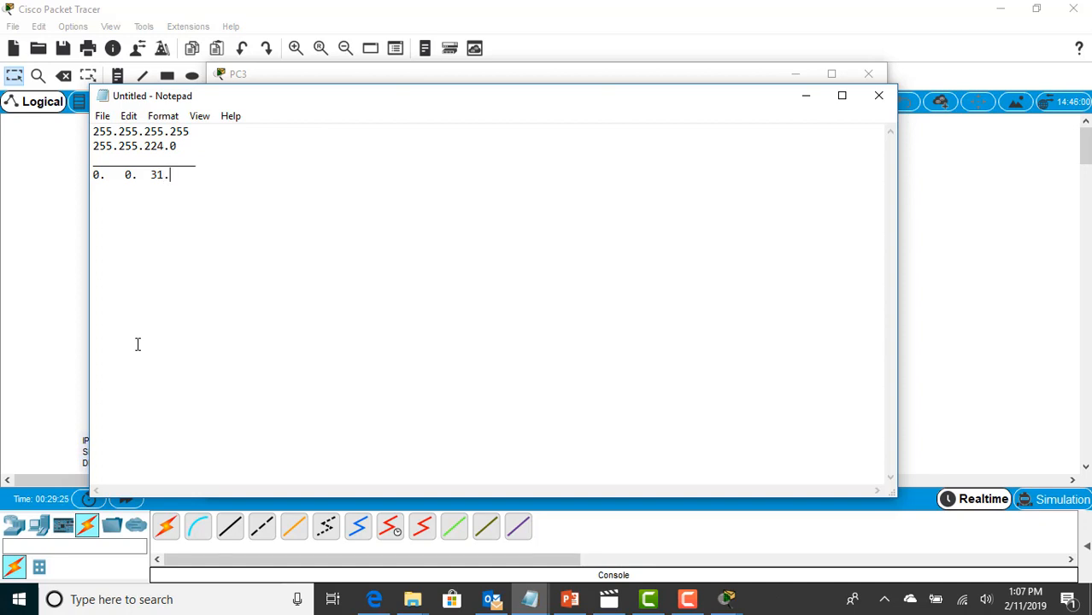
pyautogui.write('255')
pyautogui.click(104, 182)
pyautogui.press('End')
# - Return to PC3's terminal in Packet Tracer and try to submit the network 172.16.64.0 statement with wildcard mask 0.0.31.255
pyautogui.click(65, 242)
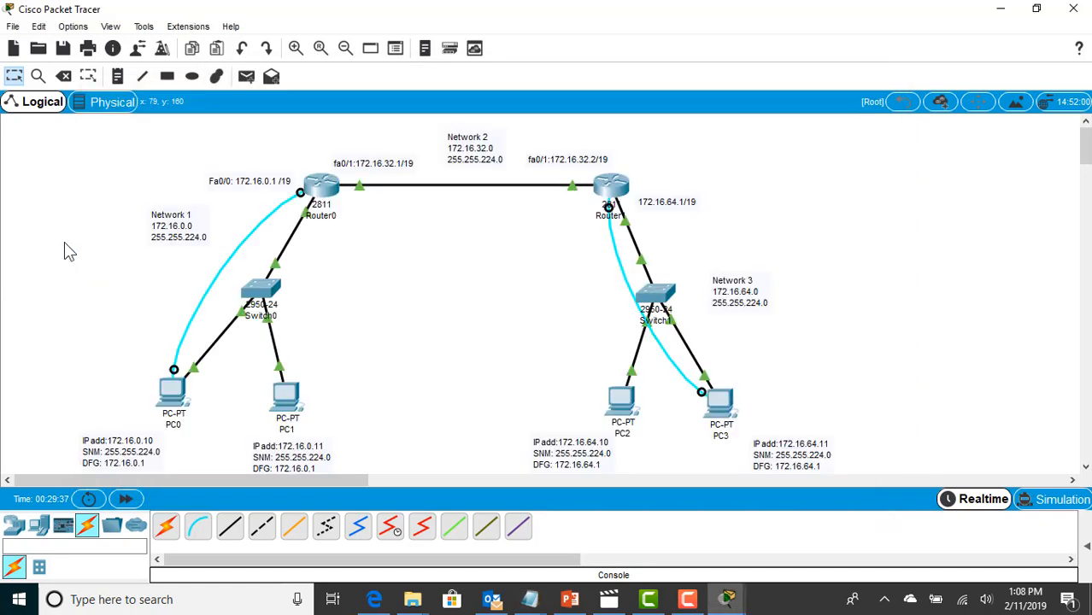
pyautogui.click(622, 400)
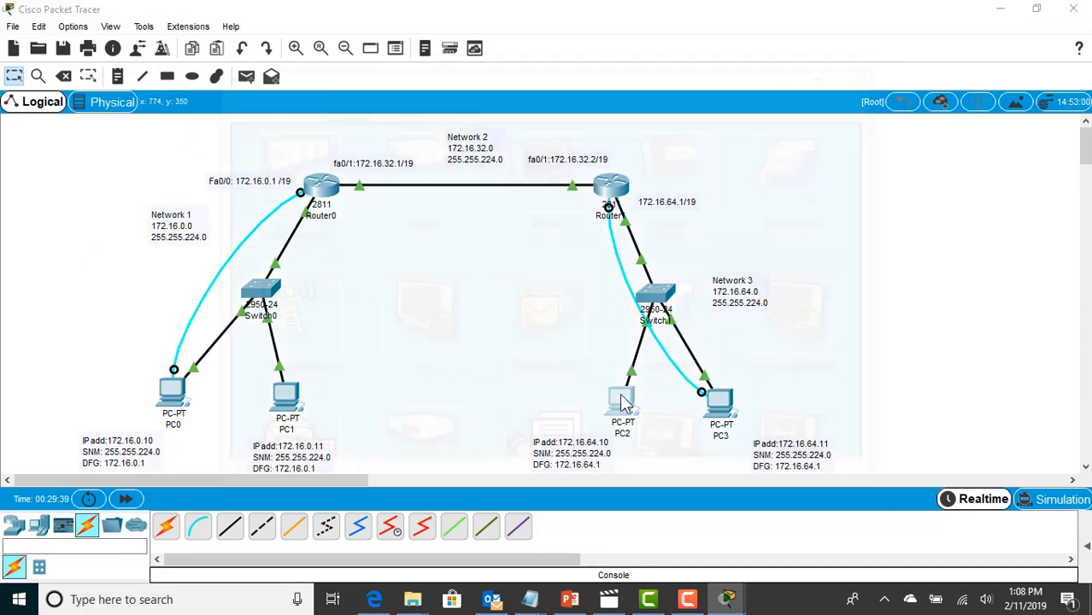
pyautogui.click(869, 79)
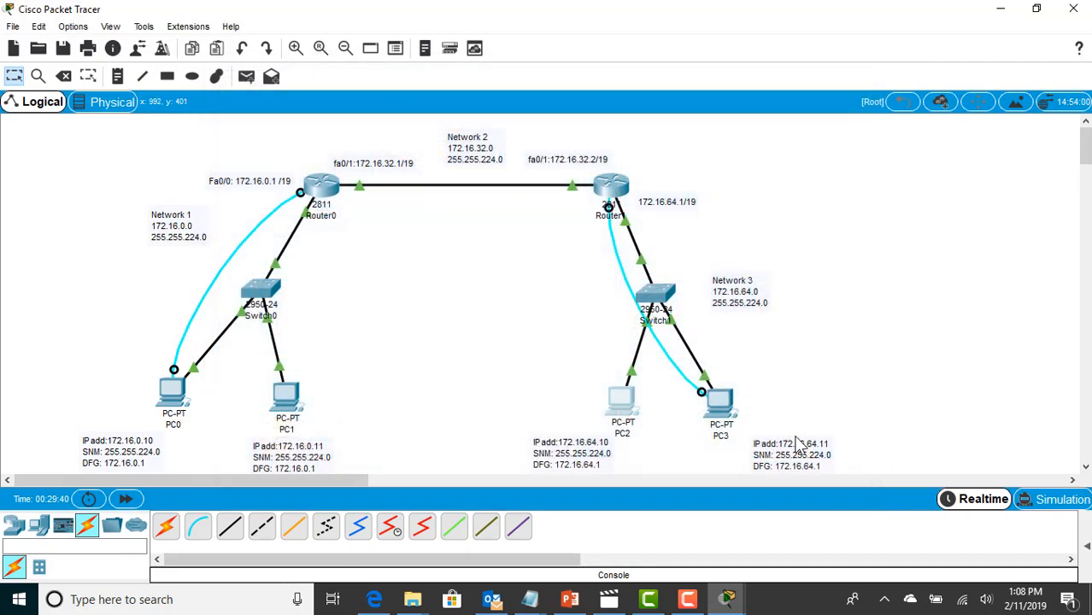
pyautogui.click(718, 395)
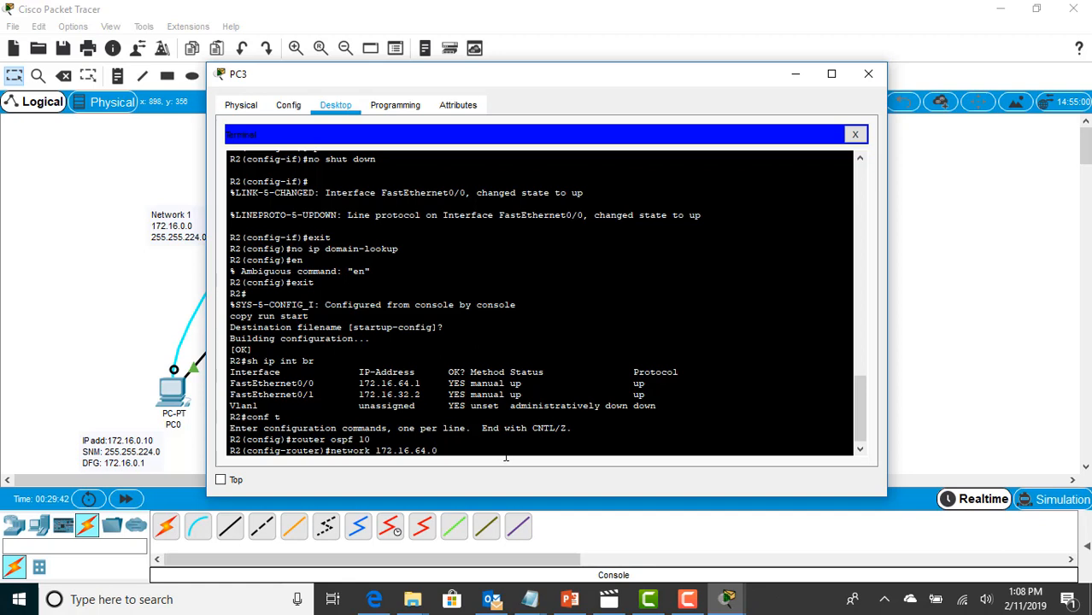
pyautogui.write('0.0.31.255')
pyautogui.press('Return')
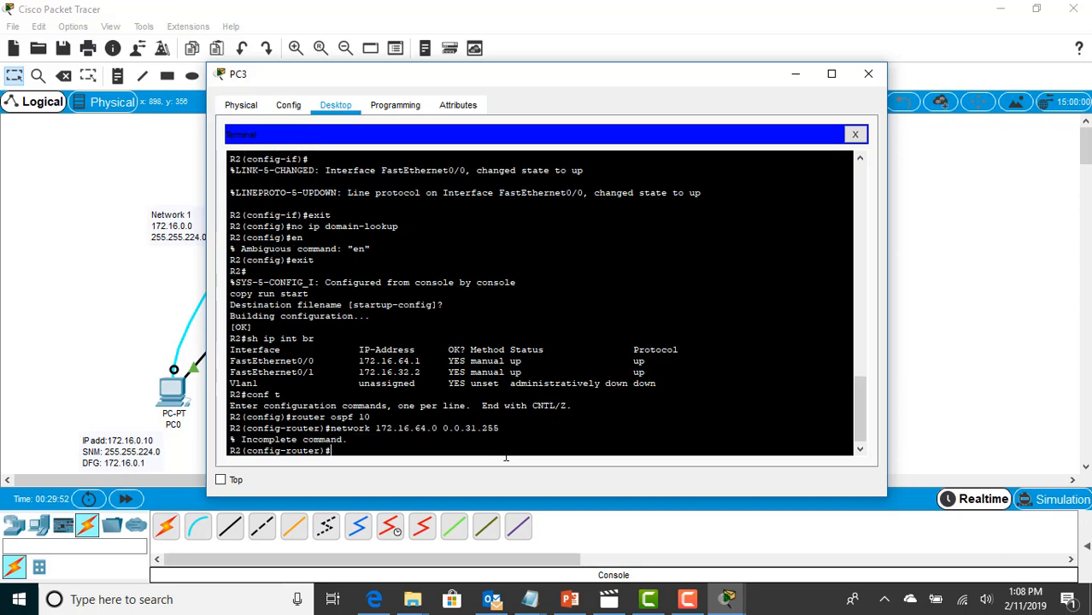
# - Submit R2's OSPF statement for network 172.16.64.0 with wildcard mask 0.0.31.255 in area 0
pyautogui.press('Up')
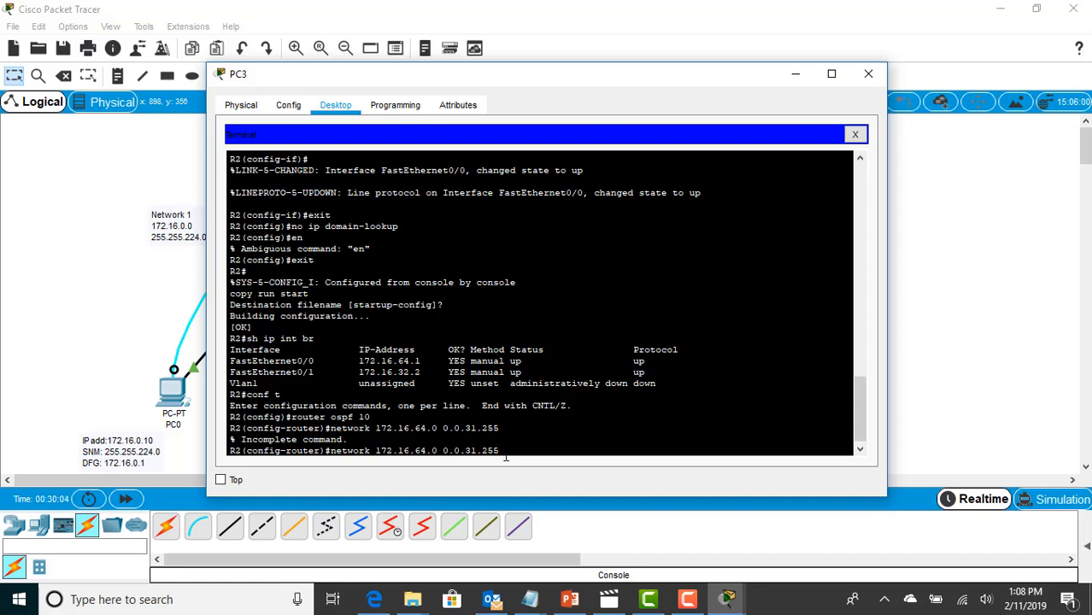
pyautogui.write('area 0')
pyautogui.press('Return')
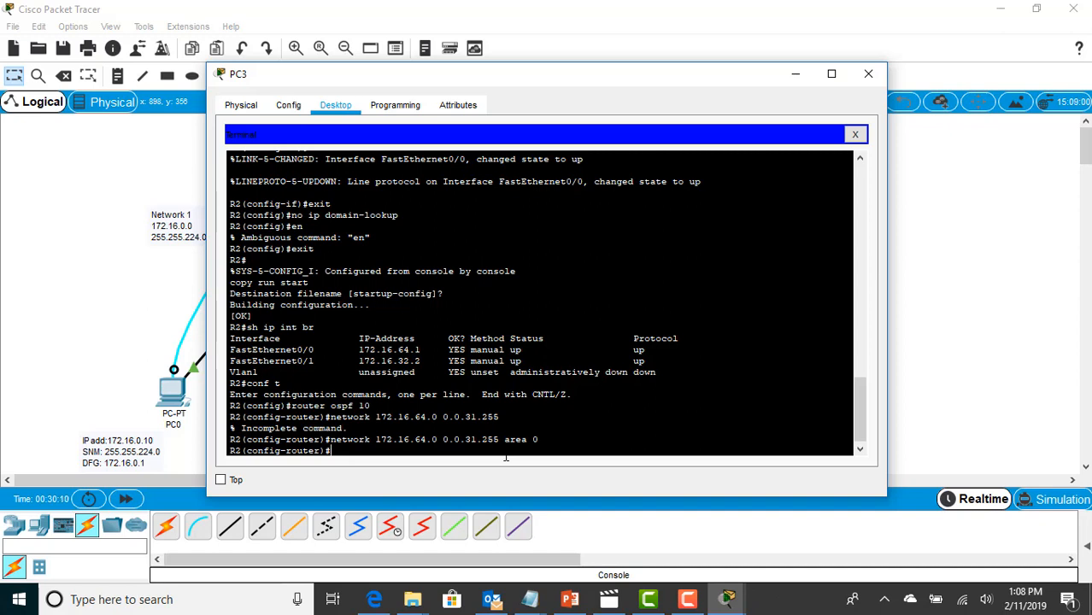
# - Add network 172.16.32.0 with wildcard mask 0.0.31.255 in area 0 to R2's OSPF process by adapting the previous statement
pyautogui.press('Up')
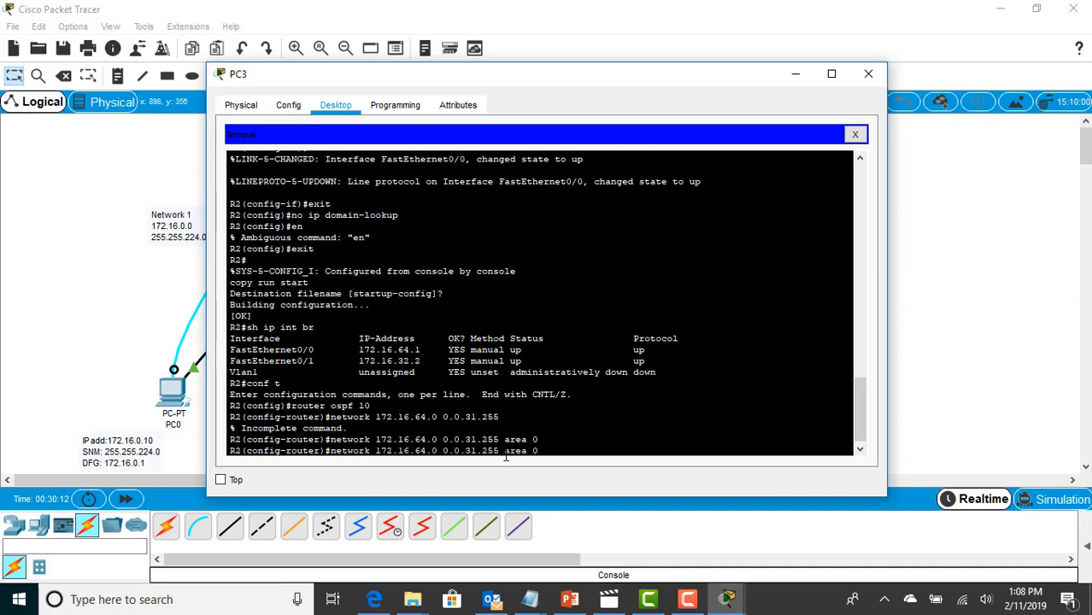
pyautogui.press('Left')
pyautogui.press('Left')
pyautogui.press('Left')
pyautogui.press('Left')
pyautogui.press('Left')
pyautogui.press('Left')
pyautogui.press('Left')
pyautogui.press('Left')
pyautogui.press('Left')
pyautogui.press('Left')
pyautogui.press('Left')
pyautogui.press('Left')
pyautogui.press('Left')
pyautogui.press('Left')
pyautogui.press('Left')
pyautogui.press('Left')
pyautogui.press('Left')
pyautogui.press('Left')
pyautogui.press('Left')
pyautogui.press('BackSpace')
pyautogui.press('BackSpace')
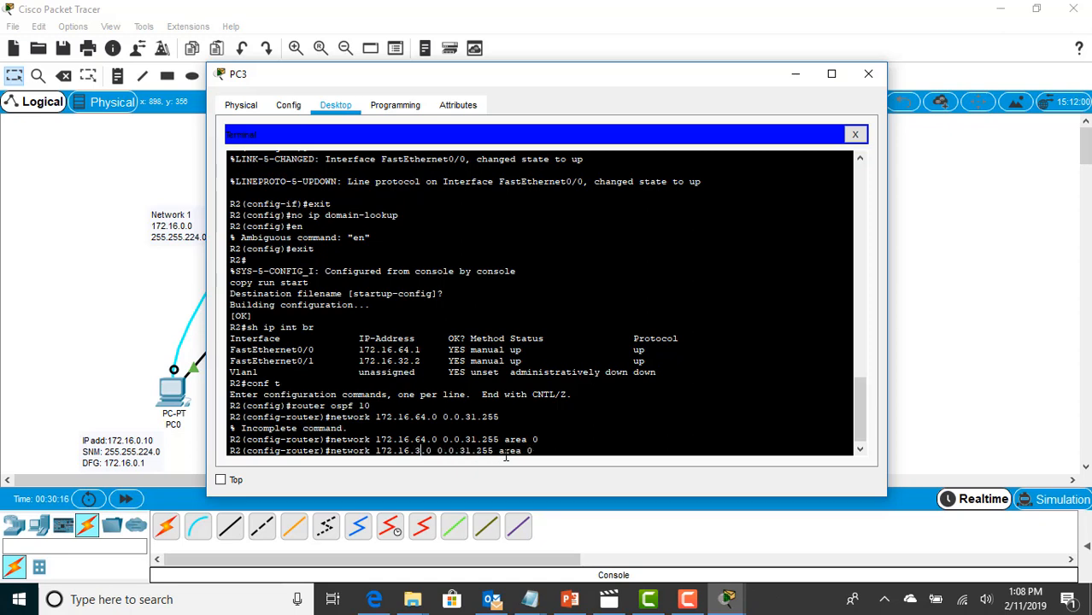
pyautogui.write('32')
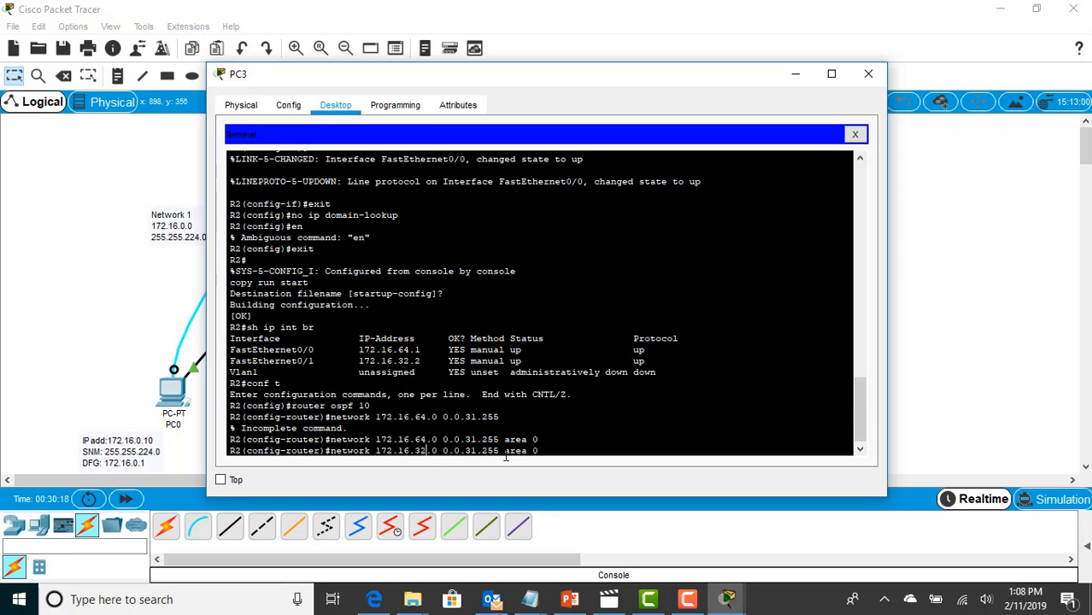
pyautogui.press('Return')
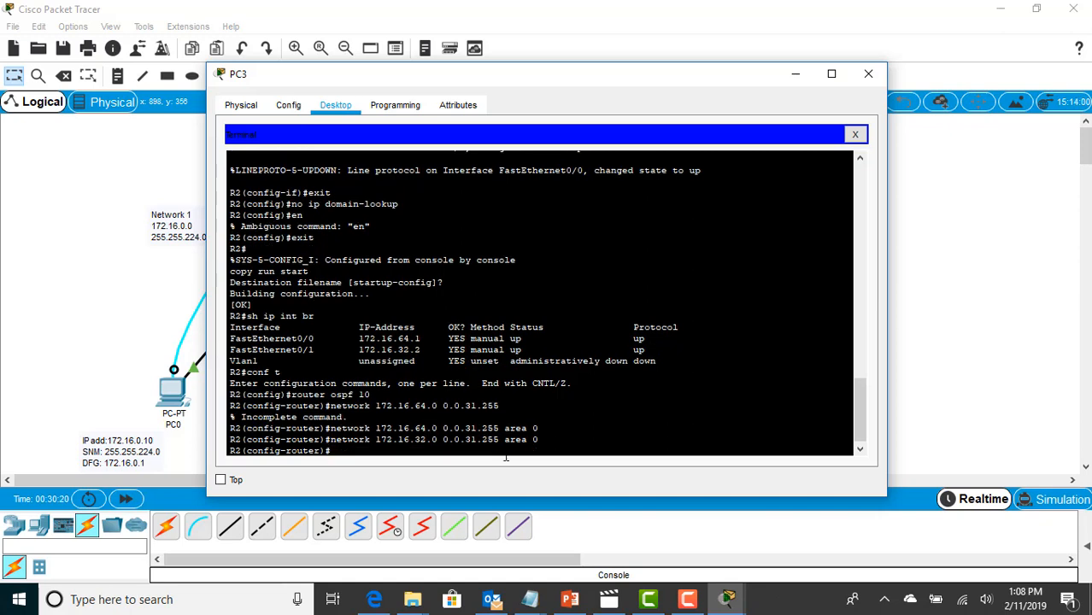
# - Minimize PC3's window, open R1's console through PC0's terminal and enter configuration of OSPF process 10
pyautogui.click(800, 76)
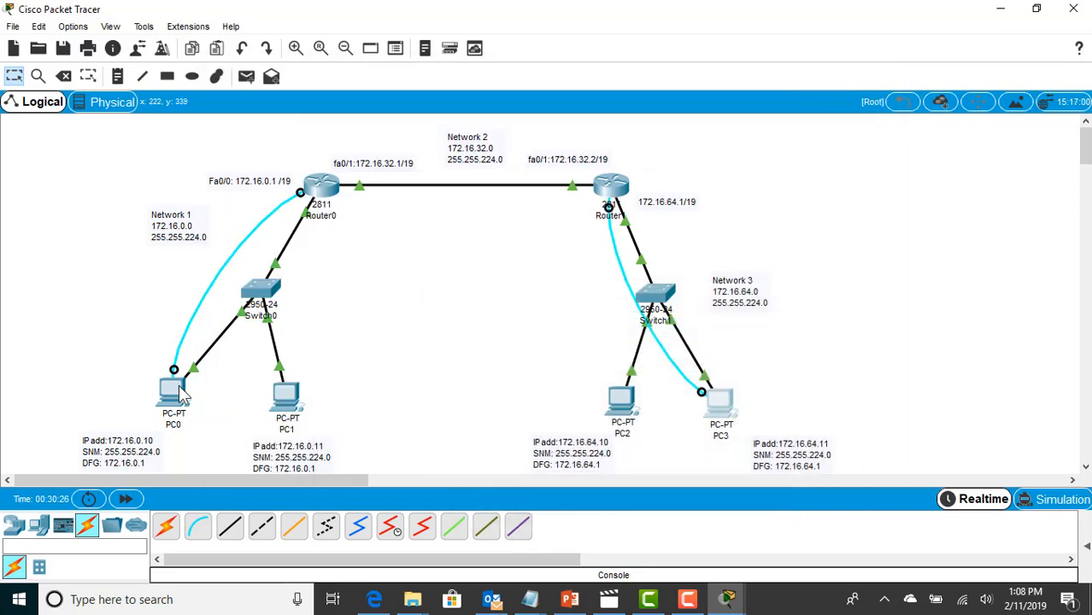
pyautogui.click(175, 392)
pyautogui.click(560, 147)
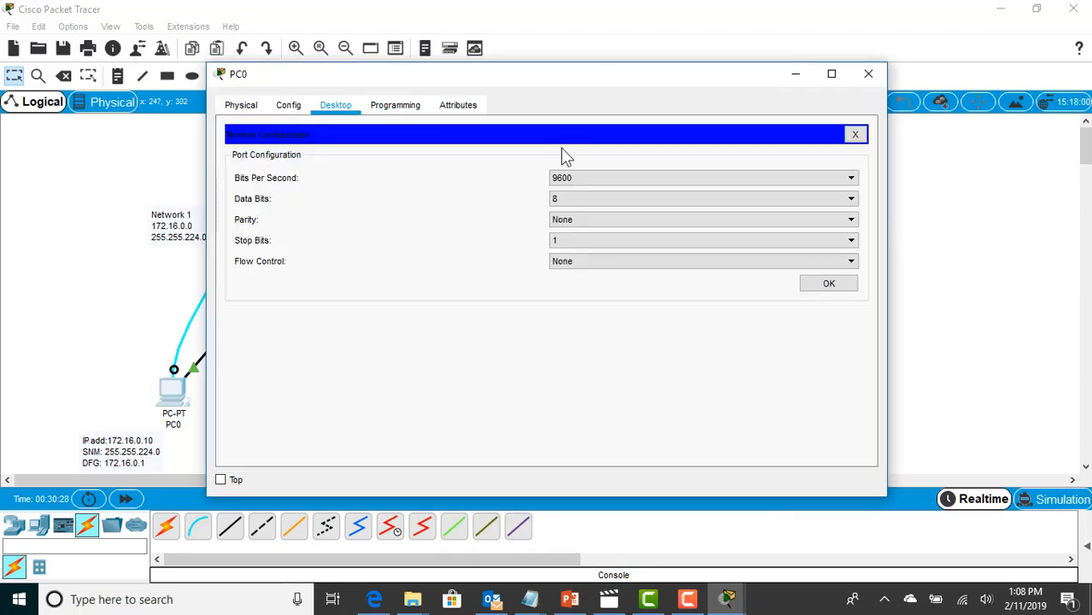
pyautogui.click(851, 288)
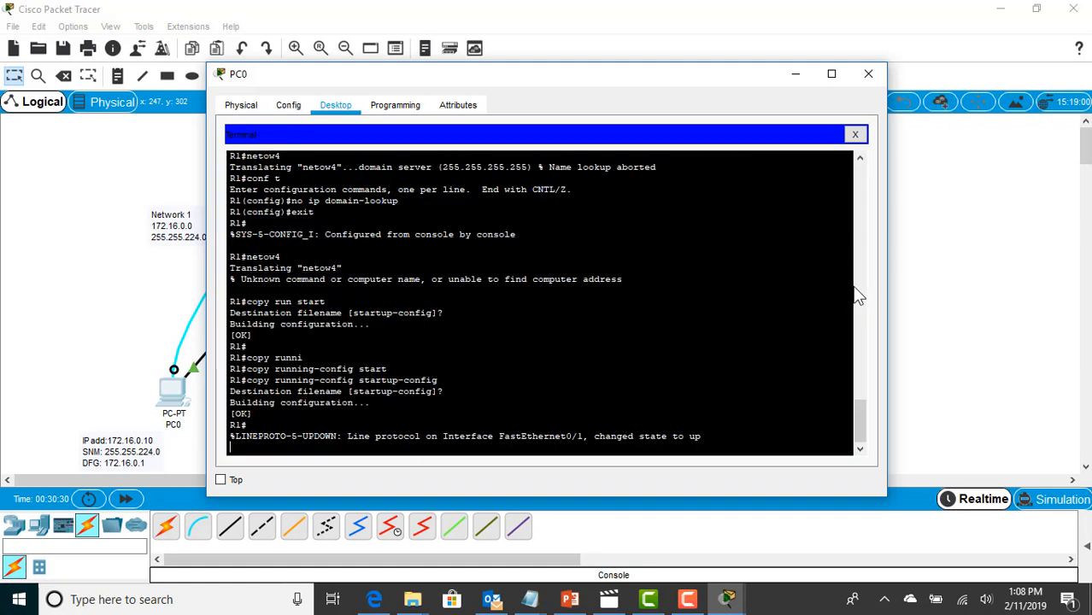
pyautogui.press('Return')
pyautogui.press('Return')
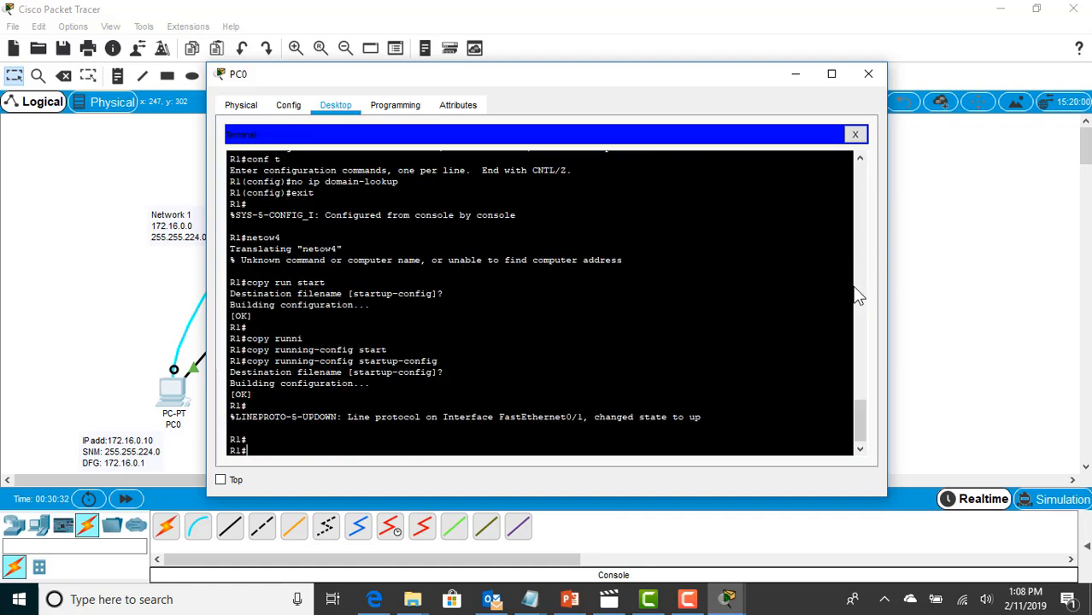
pyautogui.write('conf t')
pyautogui.press('Return')
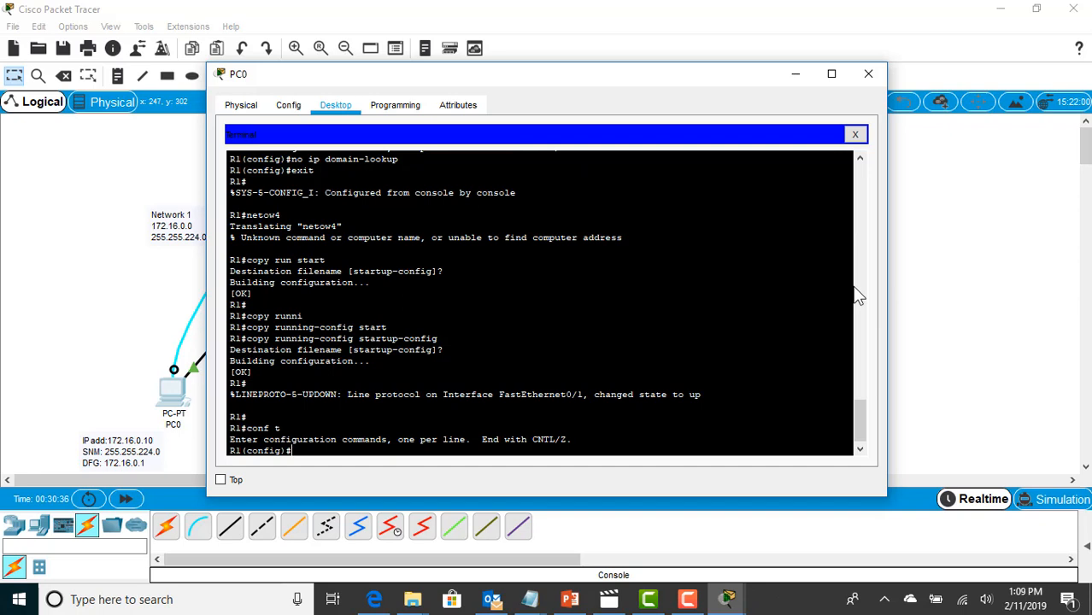
pyautogui.write('router ospf 10')
pyautogui.press('Return')
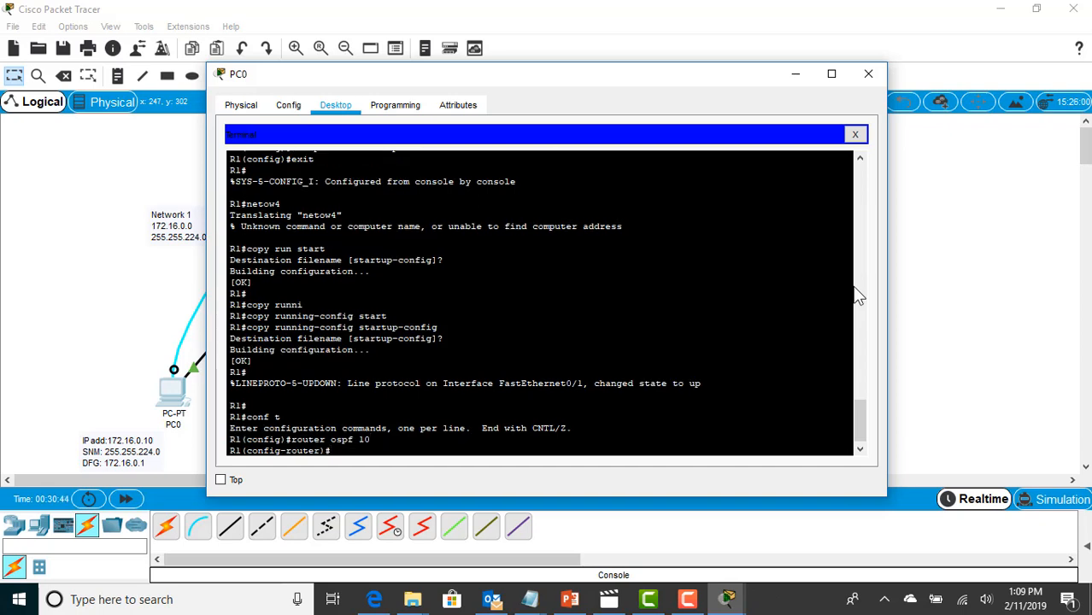
# - Add network 172.16.0.0 with wildcard mask 0.0.31.255 in area 0 to R1's OSPF process
pyautogui.write('network 172.16.0.0')
pyautogui.write('0.0')
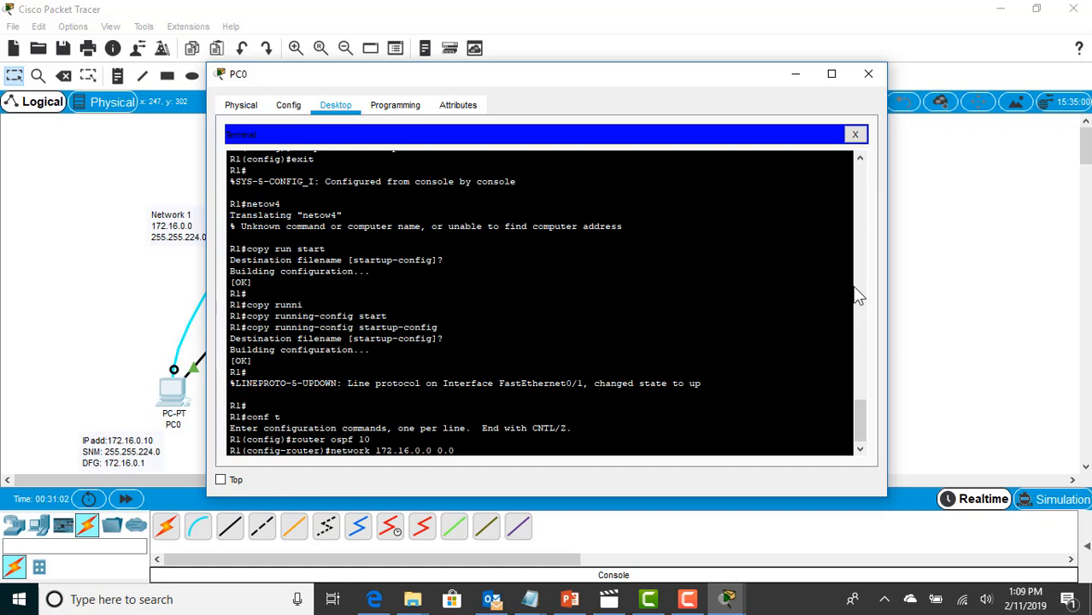
pyautogui.write('.31.255 area 0')
pyautogui.press('Return')
# - Add network 172.16.32.0 with wildcard mask 0.0.31.255 in area 0 to R1's OSPF process and end configuration mode
pyautogui.press('Up')
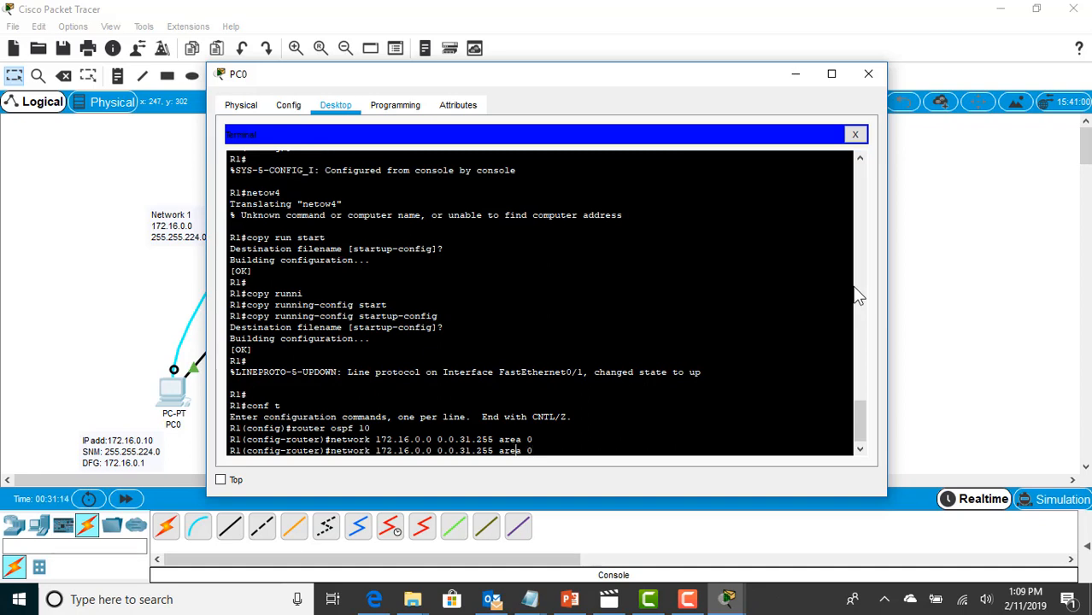
pyautogui.press('Left')
pyautogui.press('Left')
pyautogui.press('Left')
pyautogui.press('Left')
pyautogui.press('Left')
pyautogui.press('Left')
pyautogui.press('Left')
pyautogui.press('Left')
pyautogui.press('Left')
pyautogui.press('Left')
pyautogui.press('Left')
pyautogui.press('Left')
pyautogui.press('Left')
pyautogui.press('Left')
pyautogui.press('Left')
pyautogui.press('Left')
pyautogui.press('Left')
pyautogui.press('Left')
pyautogui.press('Left')
pyautogui.press('Left')
pyautogui.press('BackSpace')
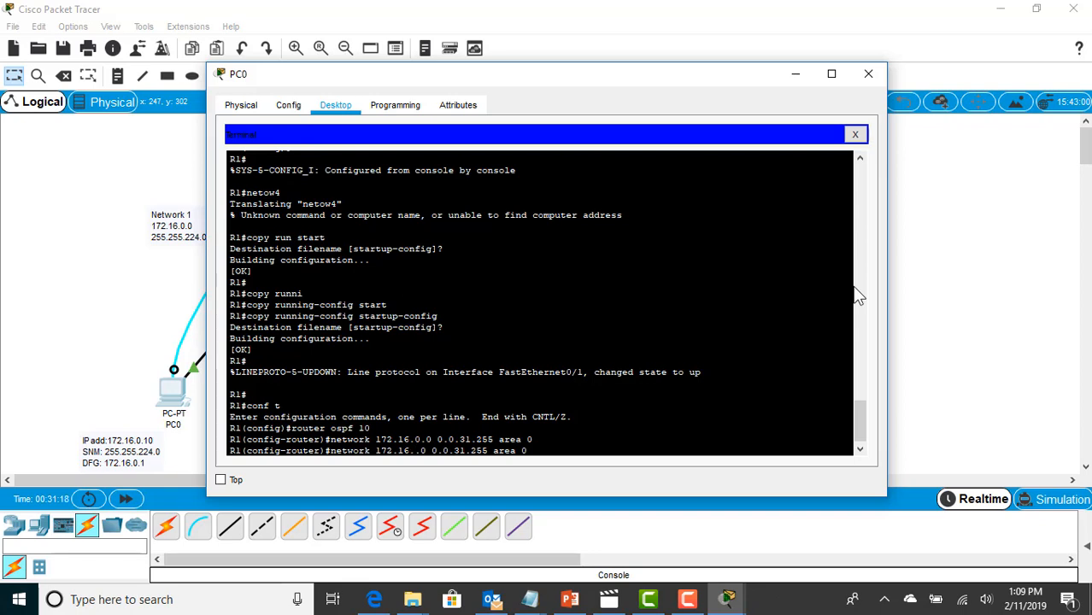
pyautogui.write('32')
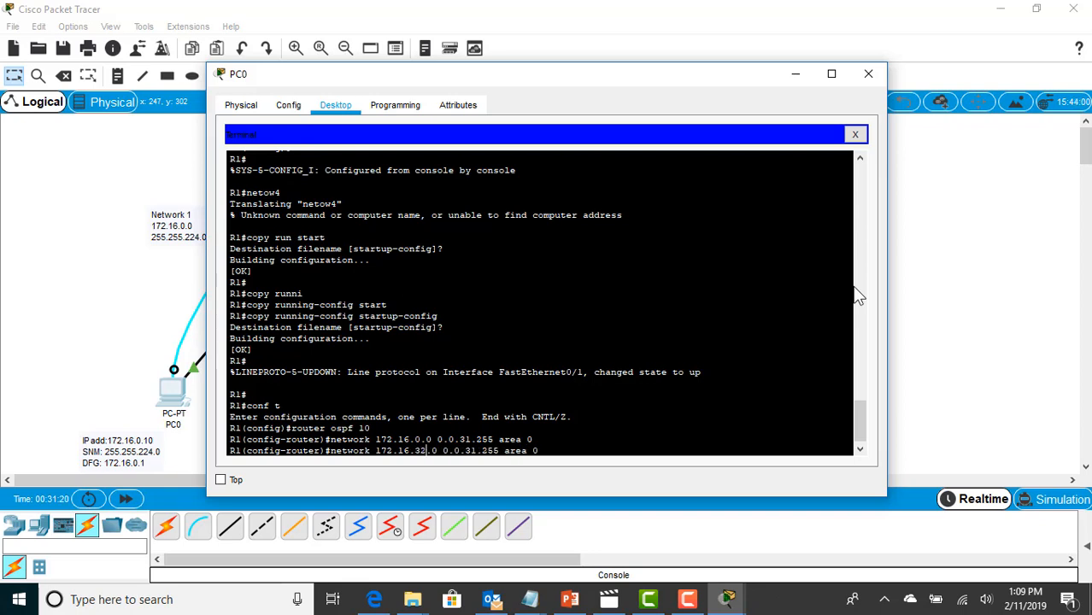
pyautogui.press('Return')
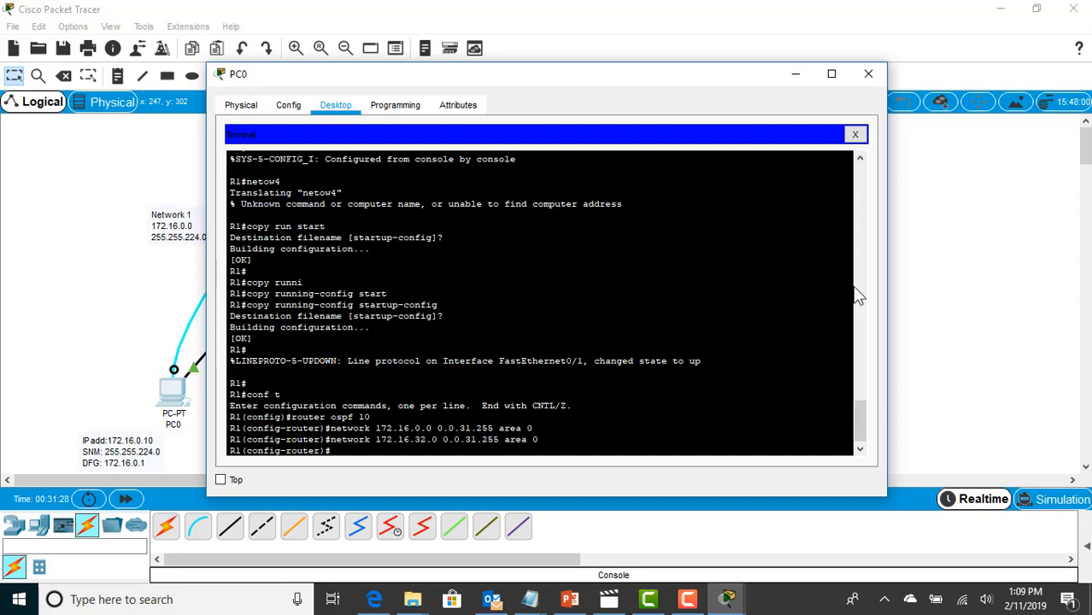
pyautogui.write('end')
pyautogui.press('Return')
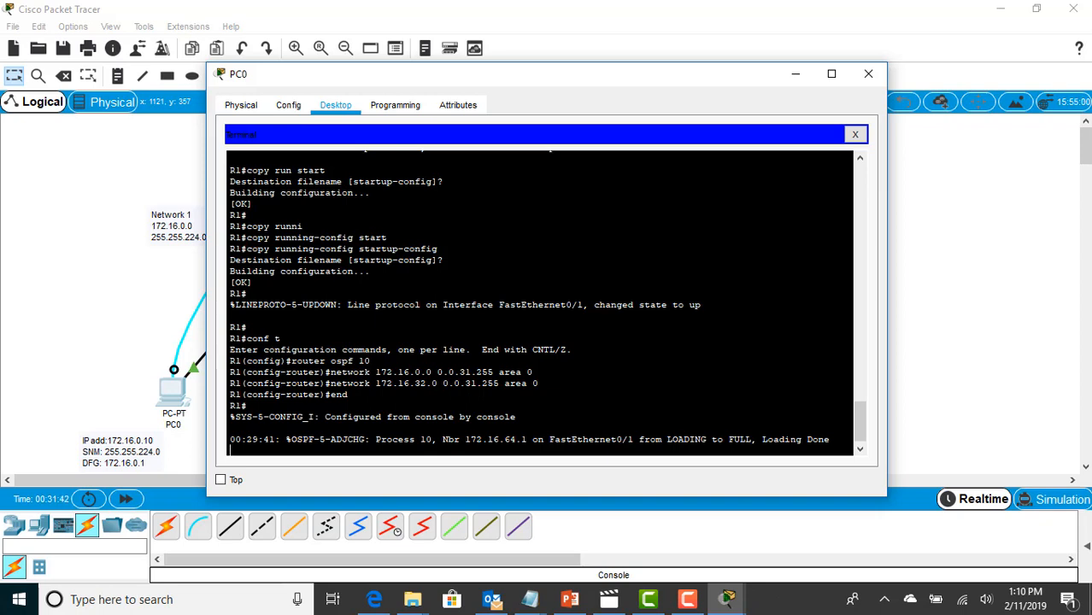
# - Display R1's IP routing table with show ip route, then minimize PC0's window
pyautogui.press('Return')
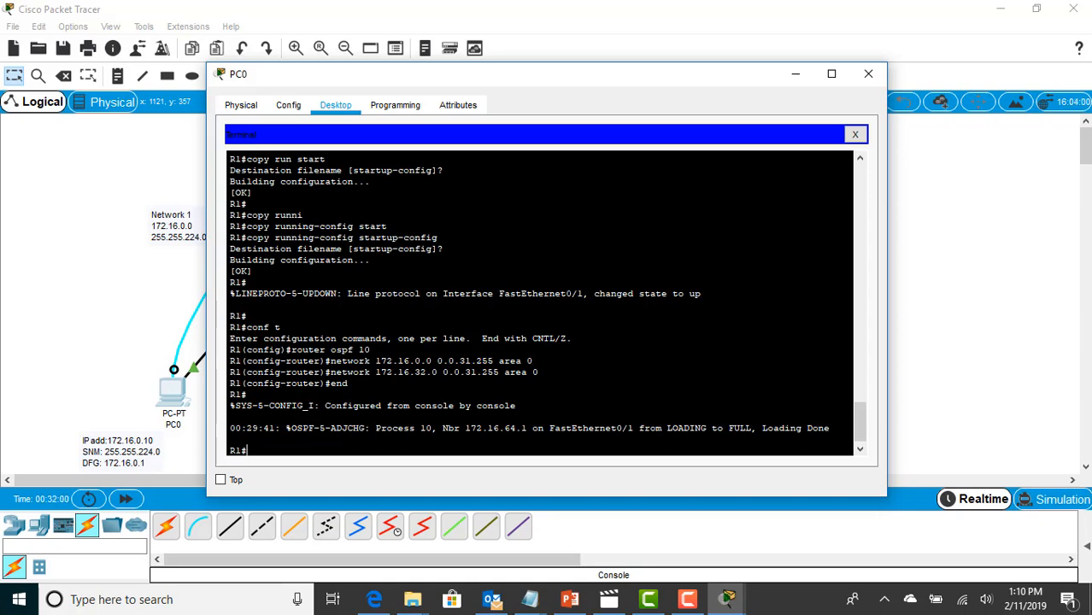
pyautogui.write('show ip route')
pyautogui.press('Return')
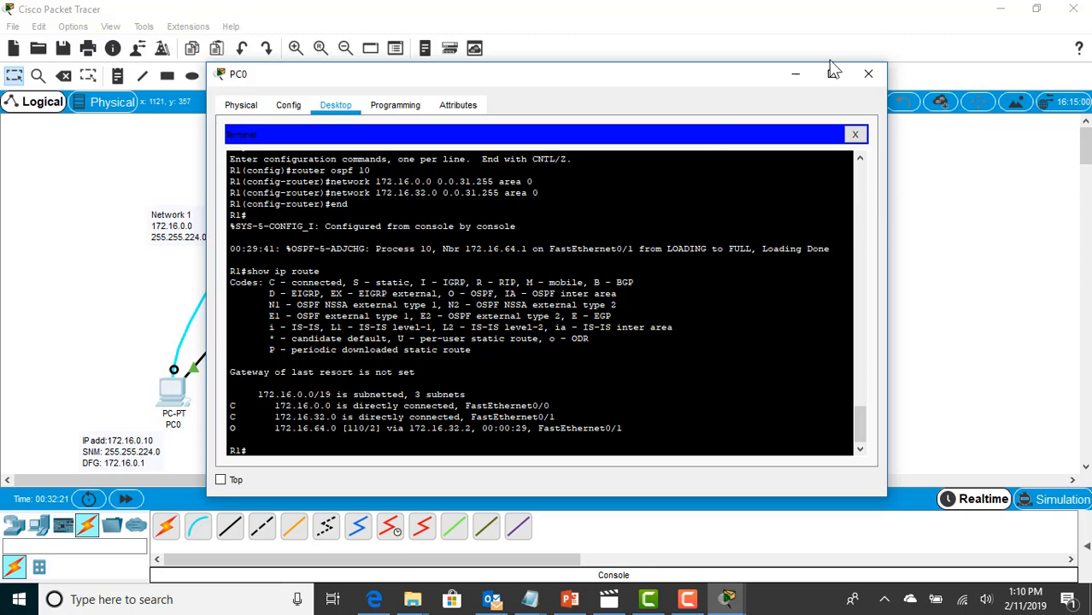
pyautogui.click(798, 75)
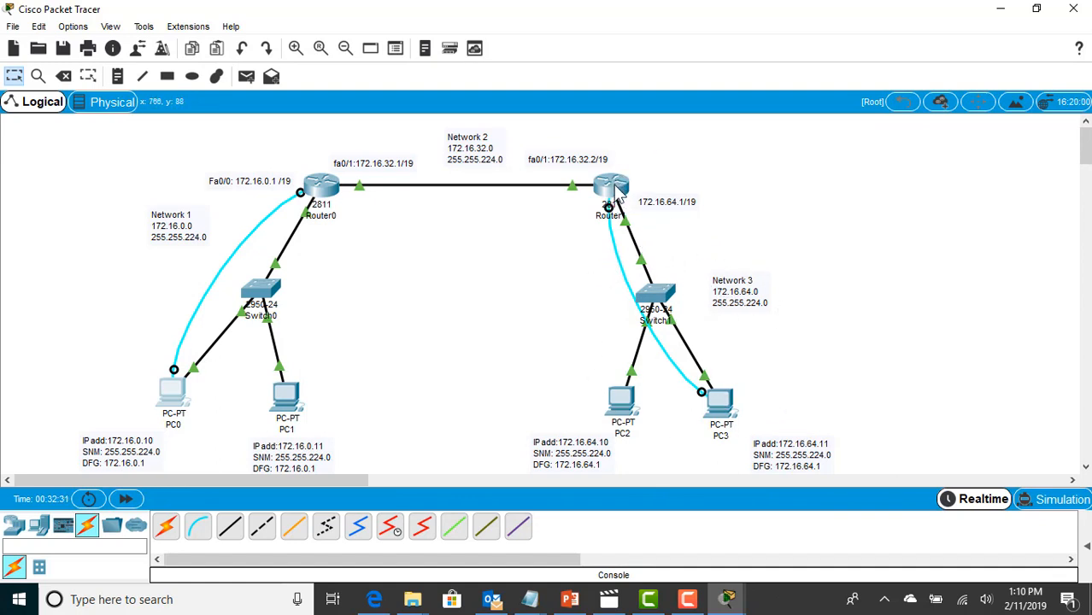
# - Display R2's IP routing table from PC3's terminal with do show ip route, then close the terminal and PC3's window
pyautogui.moveTo(618, 192)
pyautogui.click(717, 398)
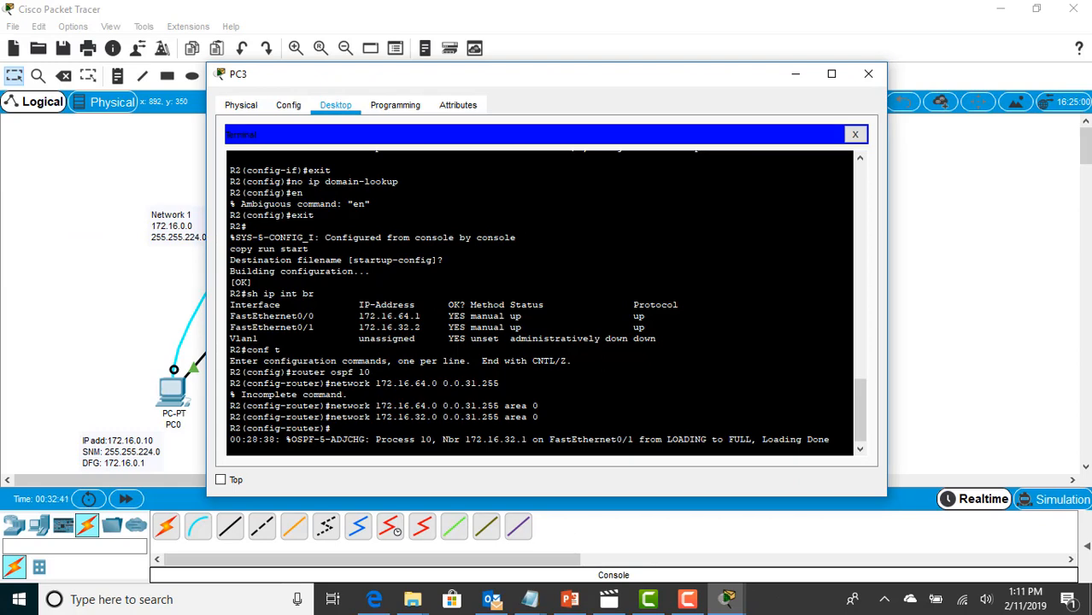
pyautogui.moveTo(499, 74); pyautogui.dragTo(702, 66)
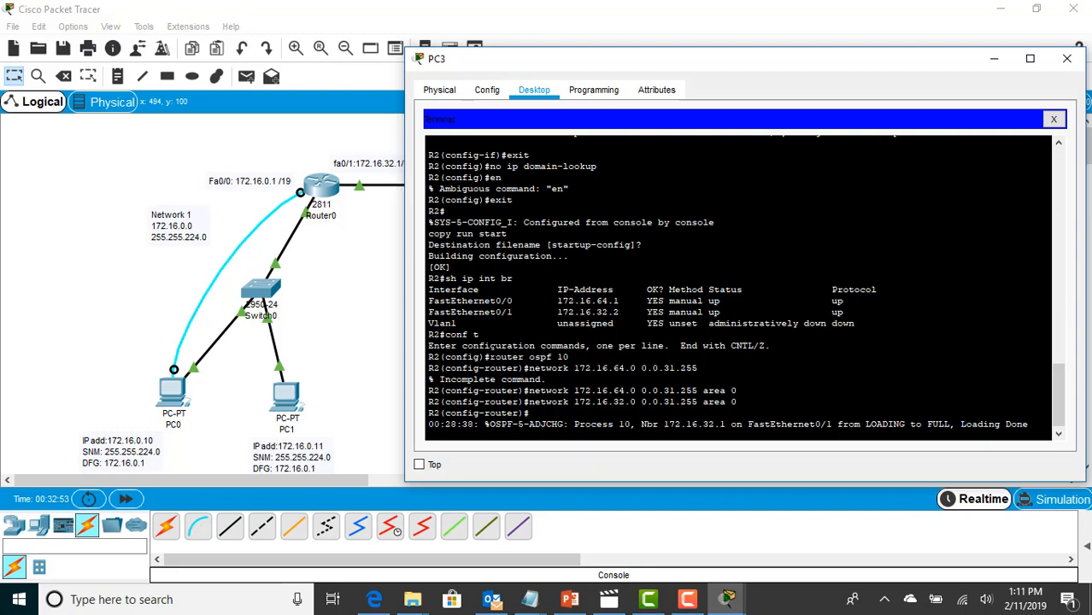
pyautogui.press('Return')
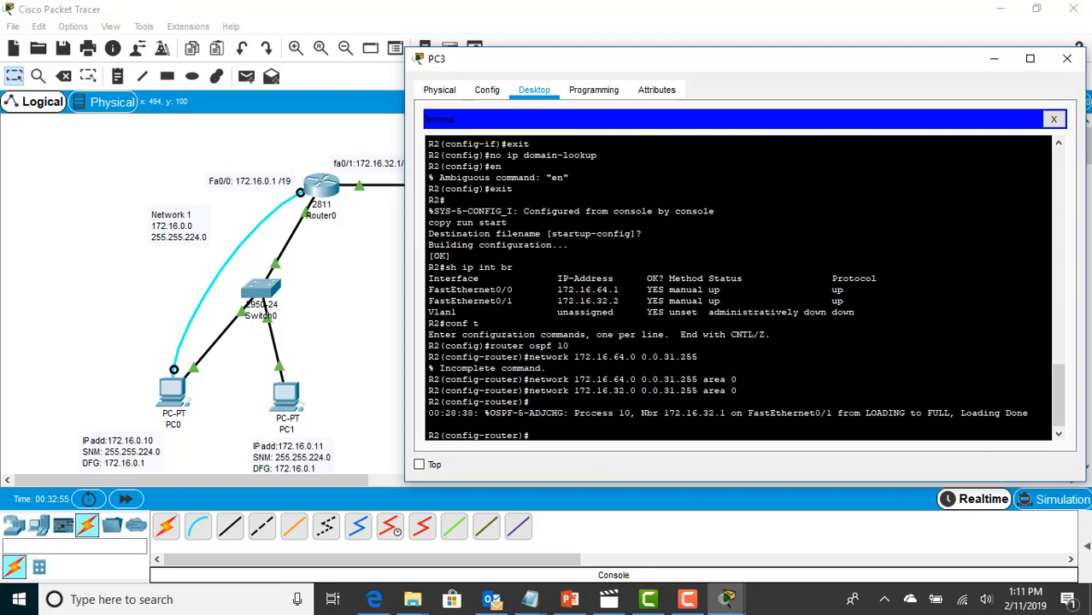
pyautogui.write('do show i')
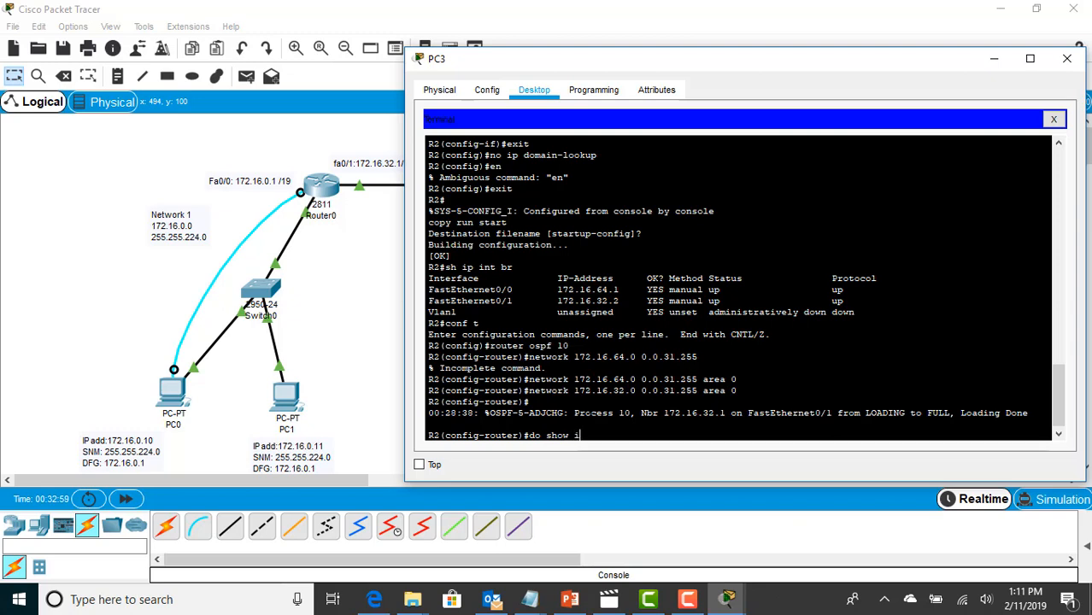
pyautogui.write('p route')
pyautogui.press('Return')
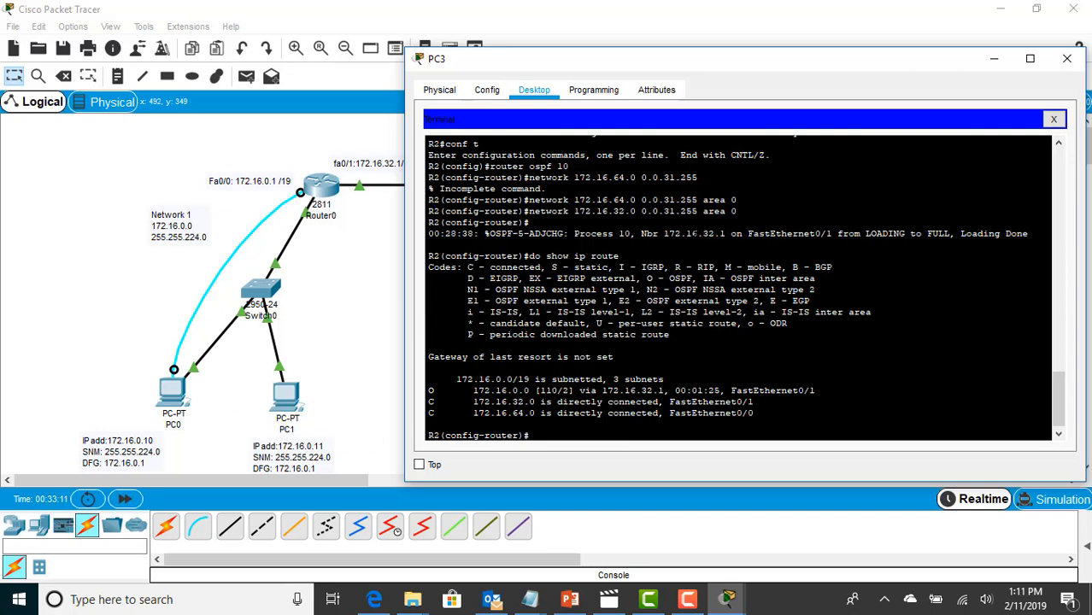
pyautogui.click(1060, 121)
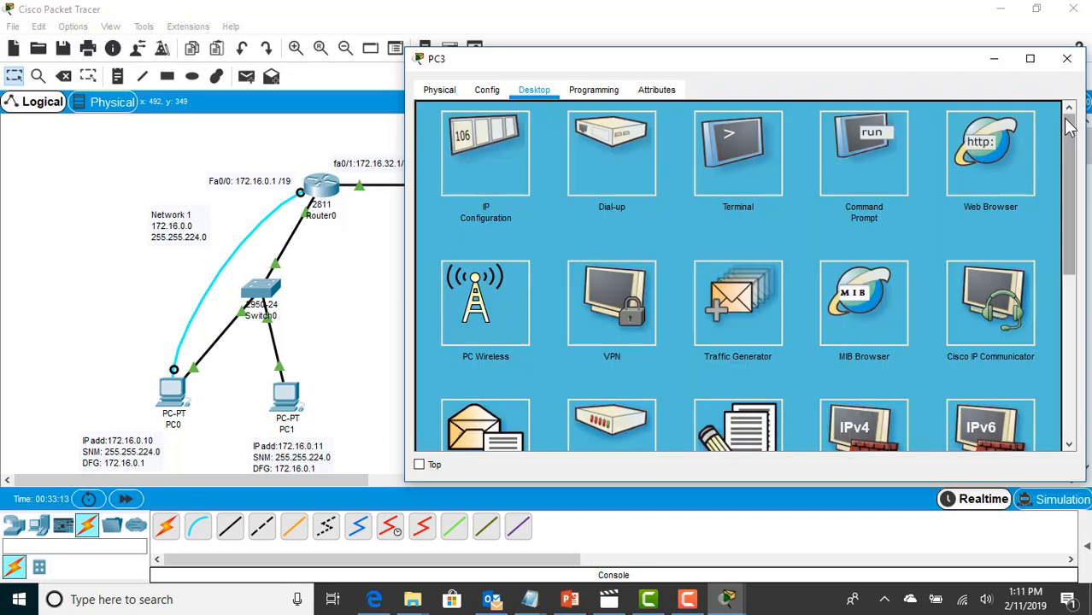
pyautogui.click(1067, 59)
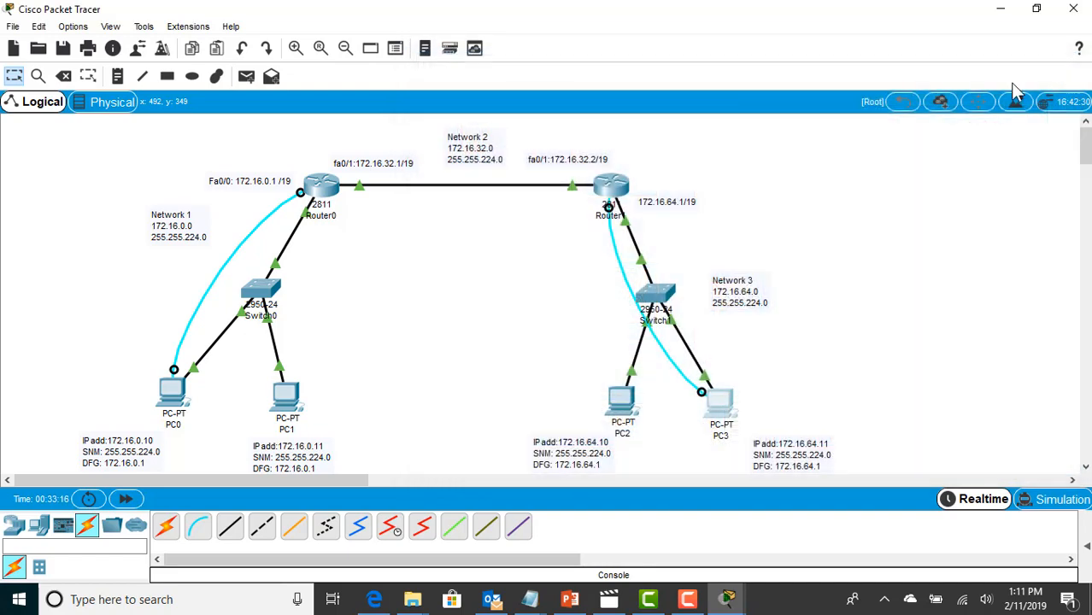
pyautogui.click(718, 398)
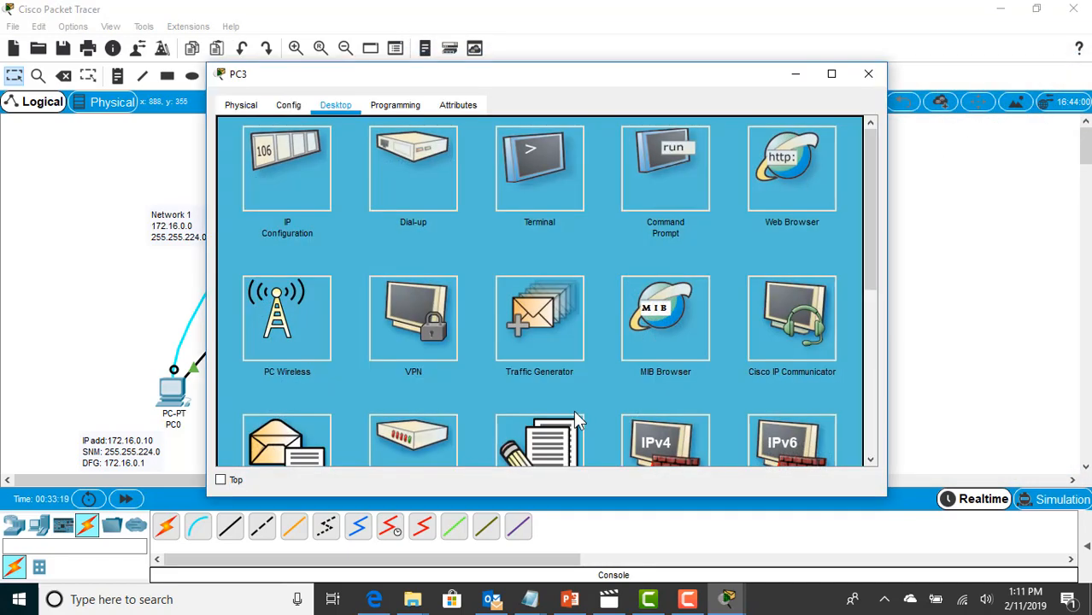
pyautogui.click(865, 70)
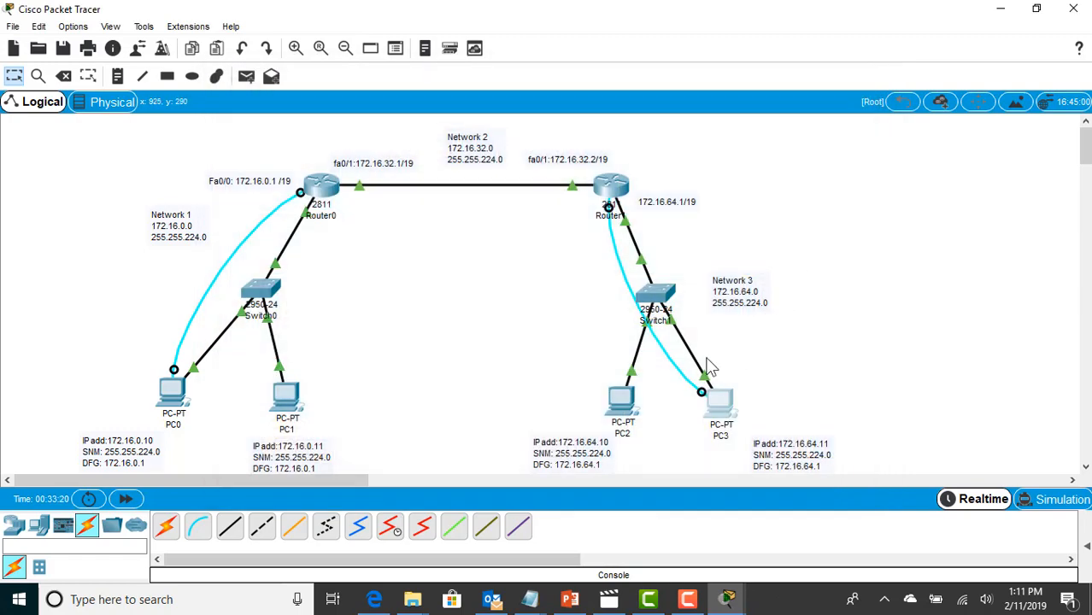
# - Repeat the ping to 172.16.32.1 from PC2's command prompt
pyautogui.click(616, 398)
pyautogui.click(665, 150)
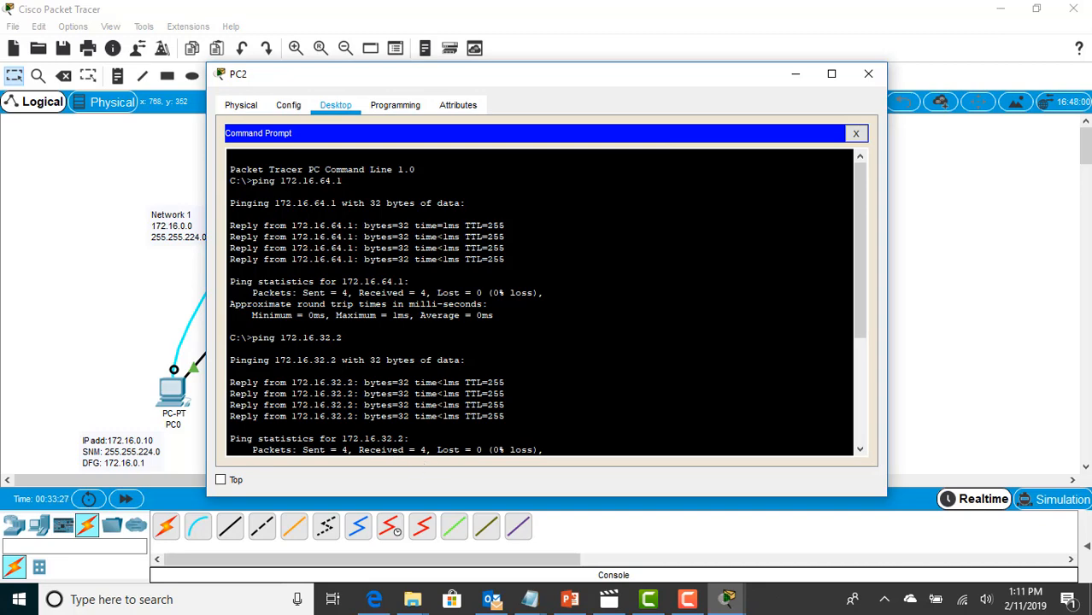
pyautogui.moveTo(856, 344); pyautogui.dragTo(874, 443)
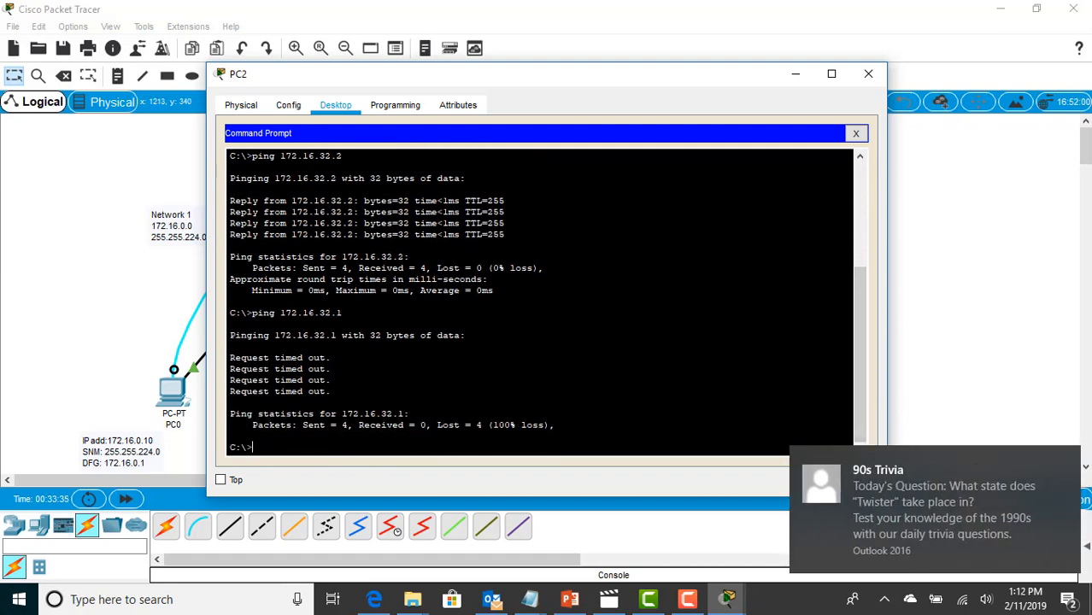
pyautogui.click(1067, 462)
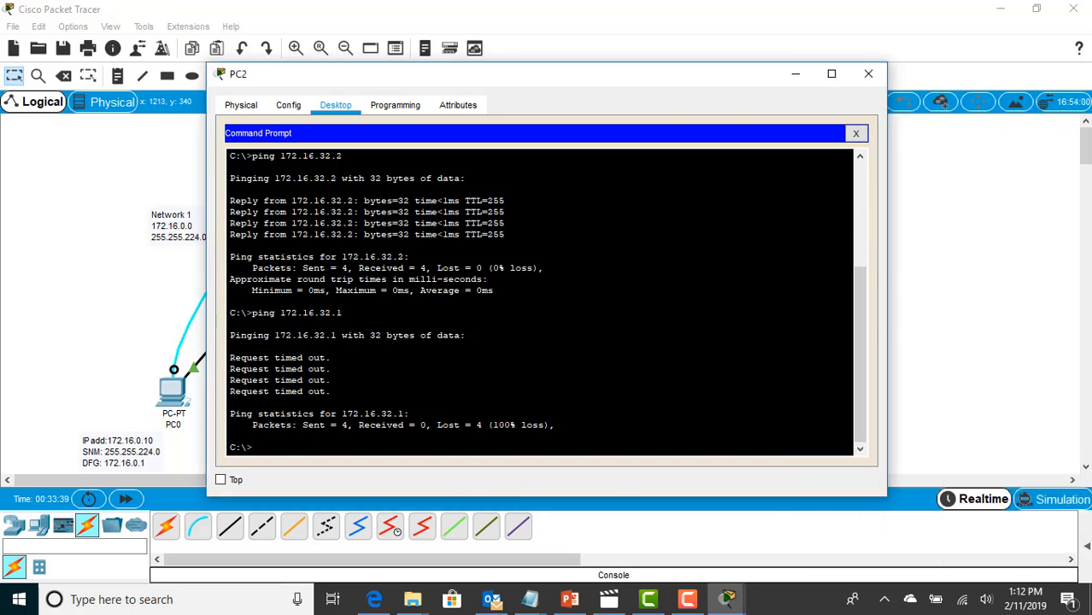
pyautogui.press('Up')
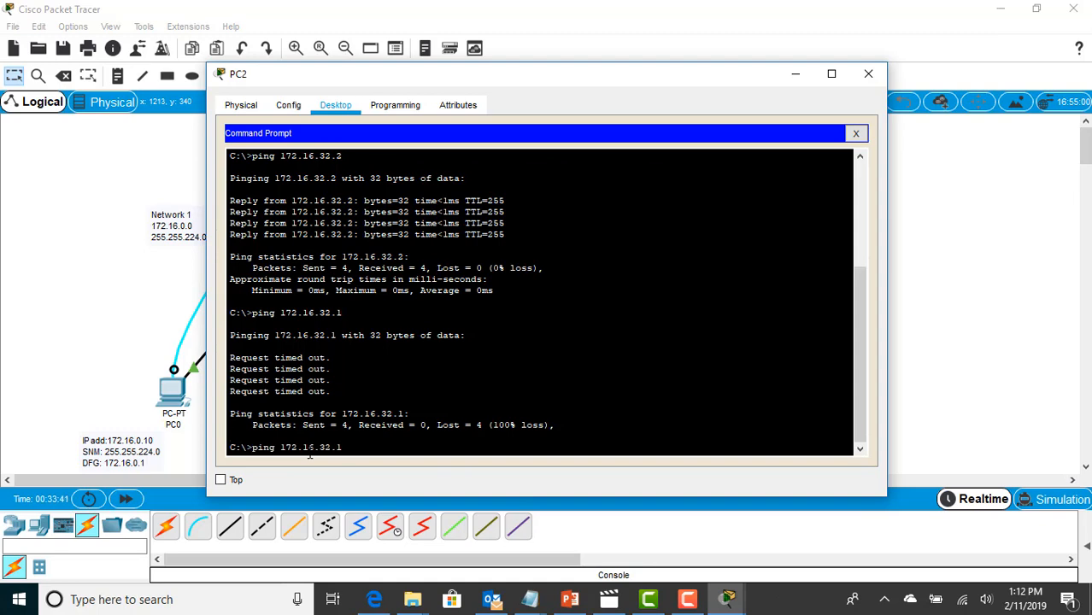
pyautogui.press('Return')
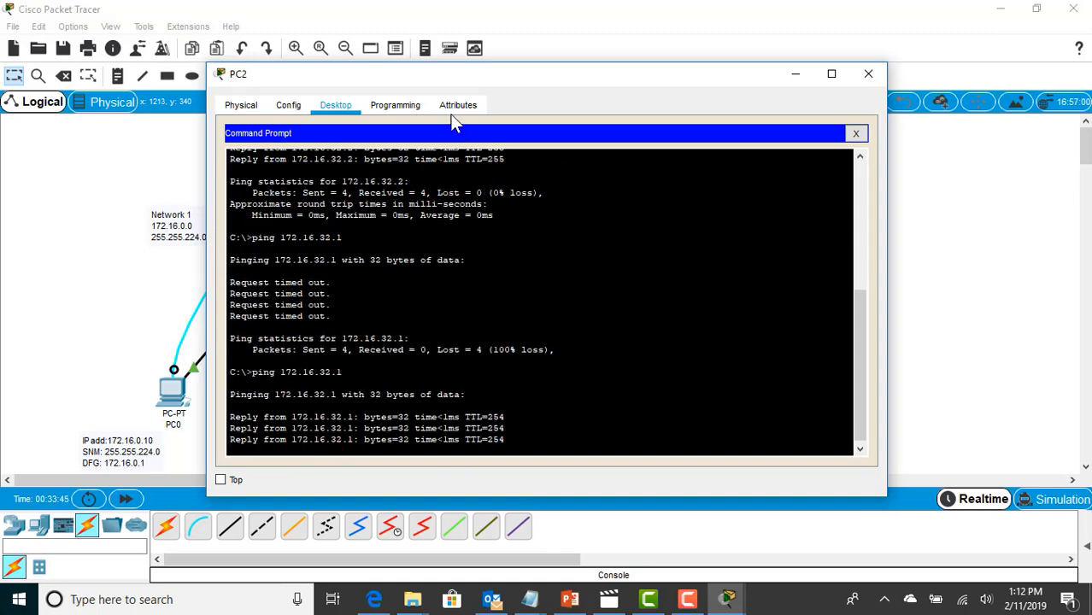
# - Ping 172.16.0.10 from PC2's command prompt and minimize PC2's window
pyautogui.moveTo(445, 80); pyautogui.dragTo(628, 85)
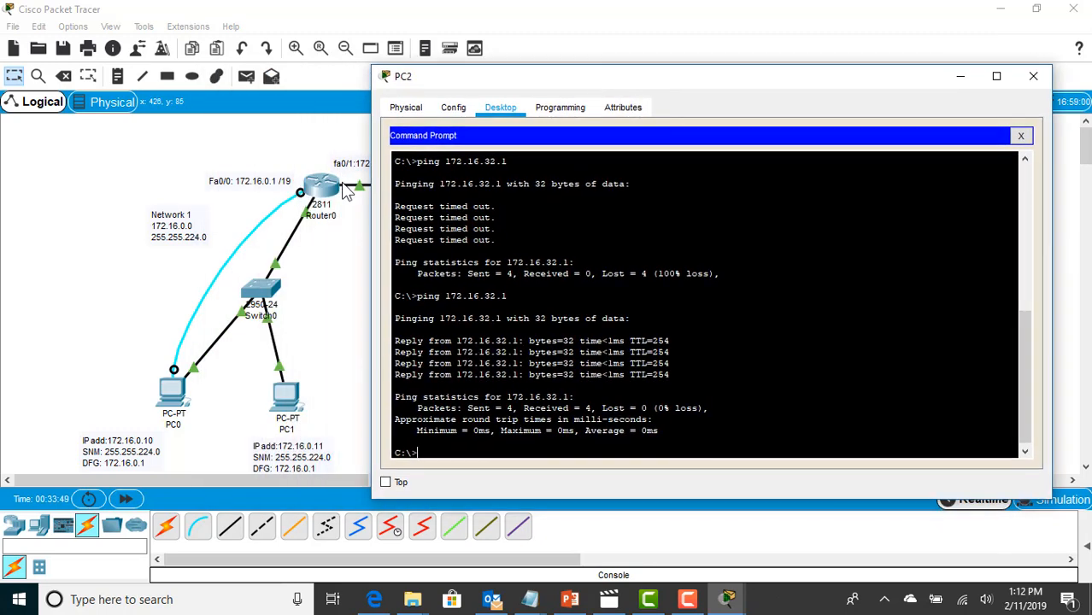
pyautogui.press('Up')
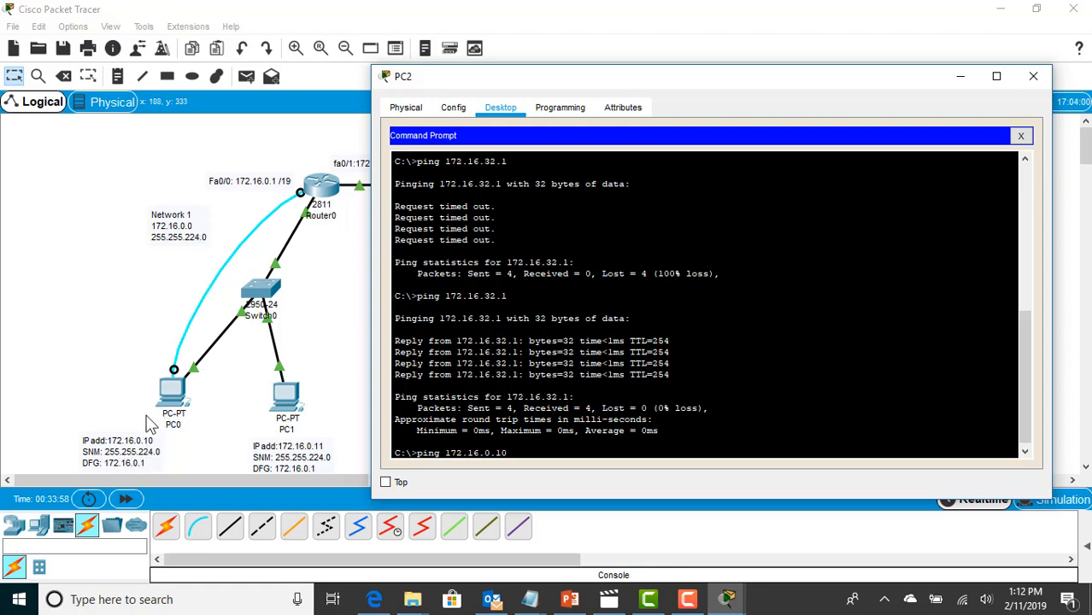
pyautogui.press('Return')
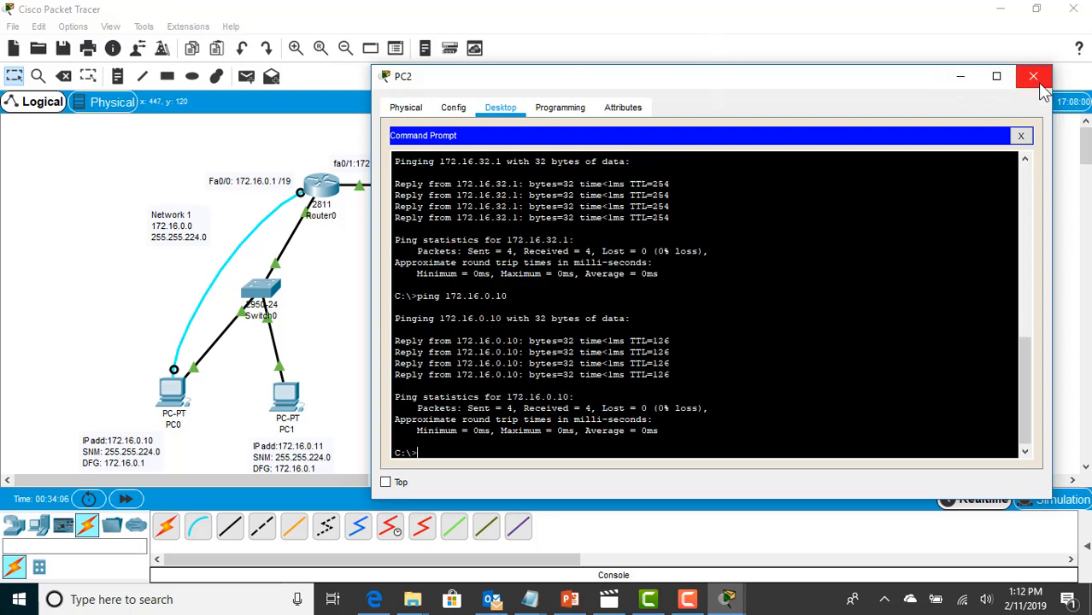
pyautogui.click(961, 77)
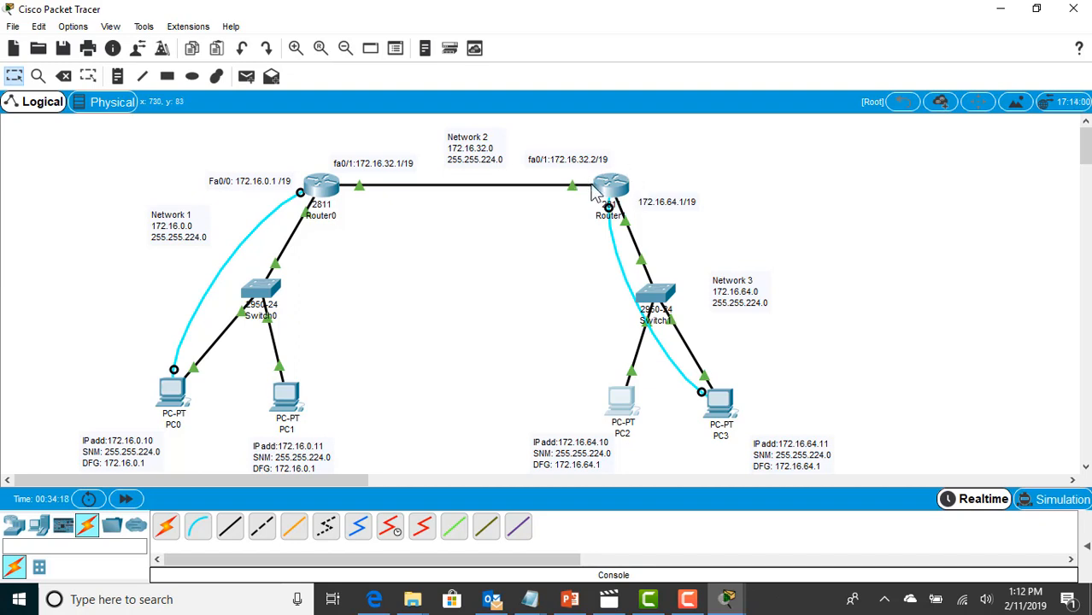
# - Save the topology as a Packet Tracer Activity File named Subnetting Application in the Documents folder and dismiss the guest save notice
pyautogui.moveTo(603, 196)
pyautogui.click(14, 27)
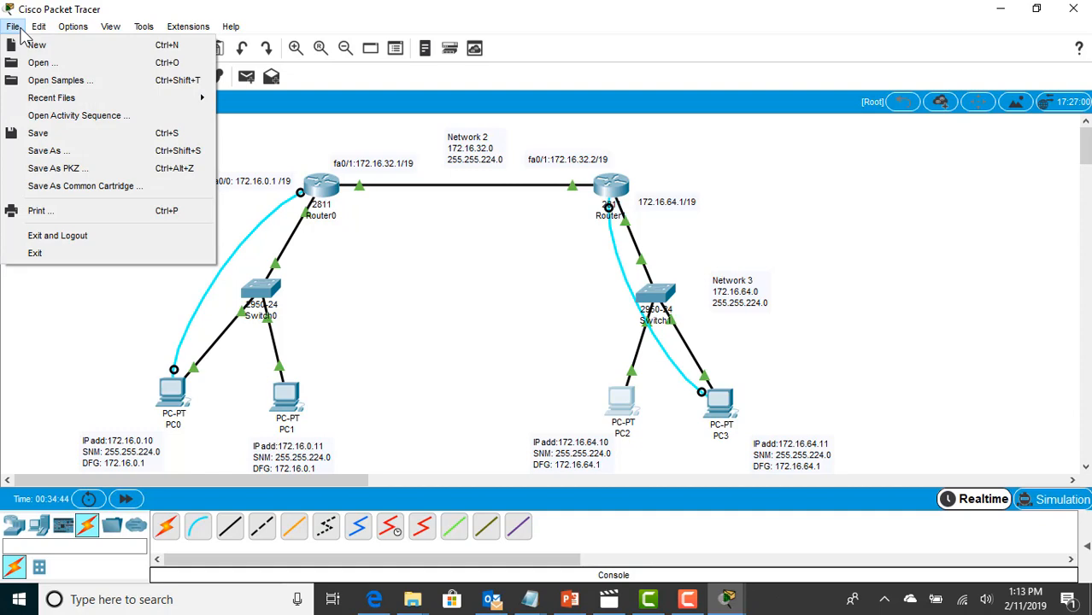
pyautogui.click(38, 153)
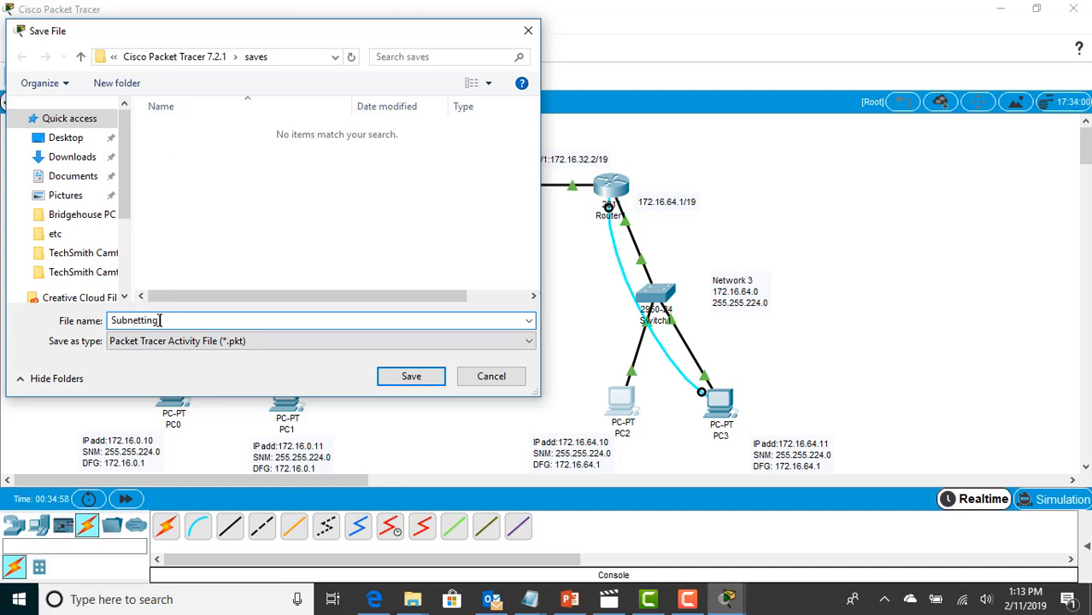
pyautogui.write('tion')
pyautogui.click(93, 177)
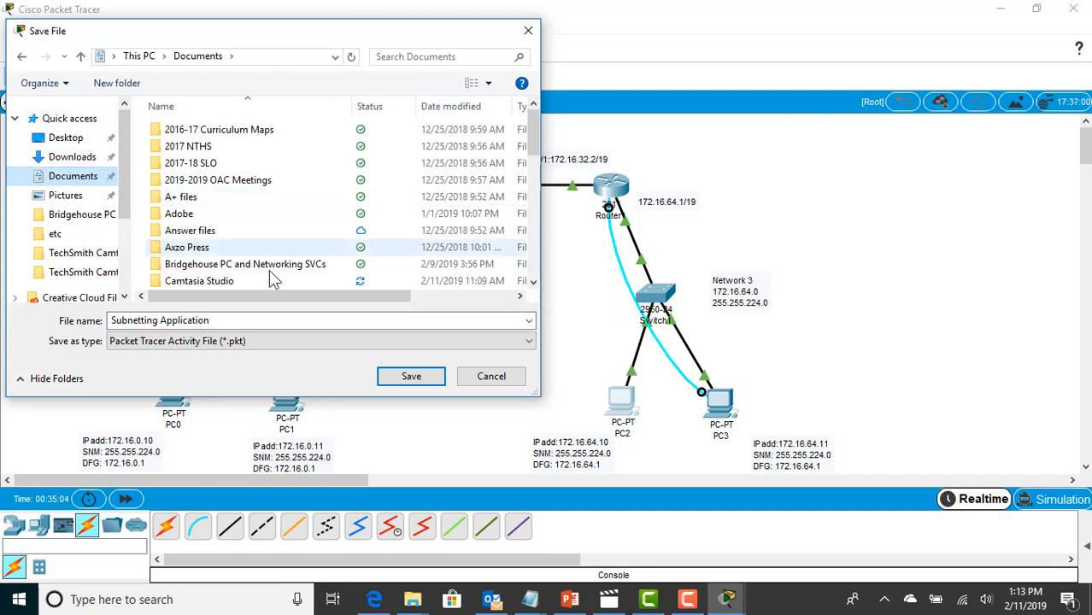
pyautogui.click(414, 380)
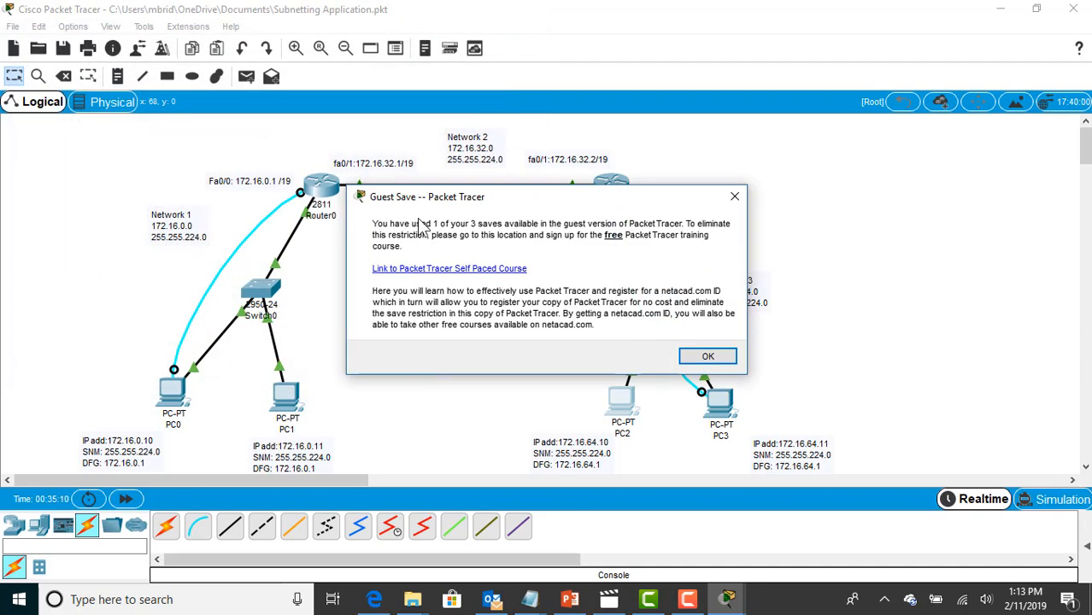
pyautogui.click(709, 357)
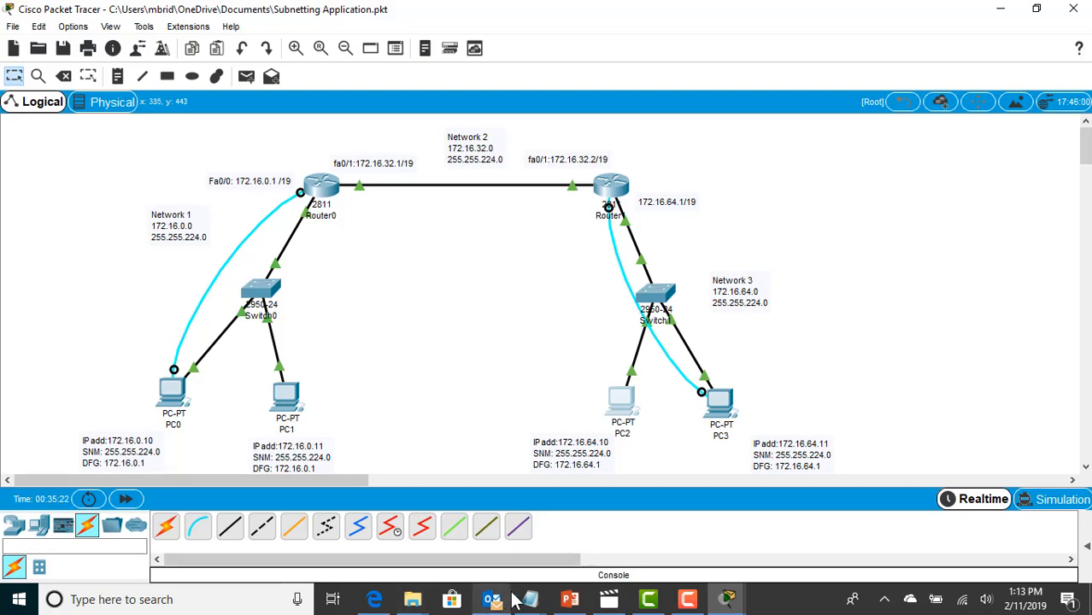
# - Switch to Edge, open the Dropbox folders of the CNT-125-003 course from its Chapter 8 page, and return to Packet Tracer
pyautogui.click(374, 599)
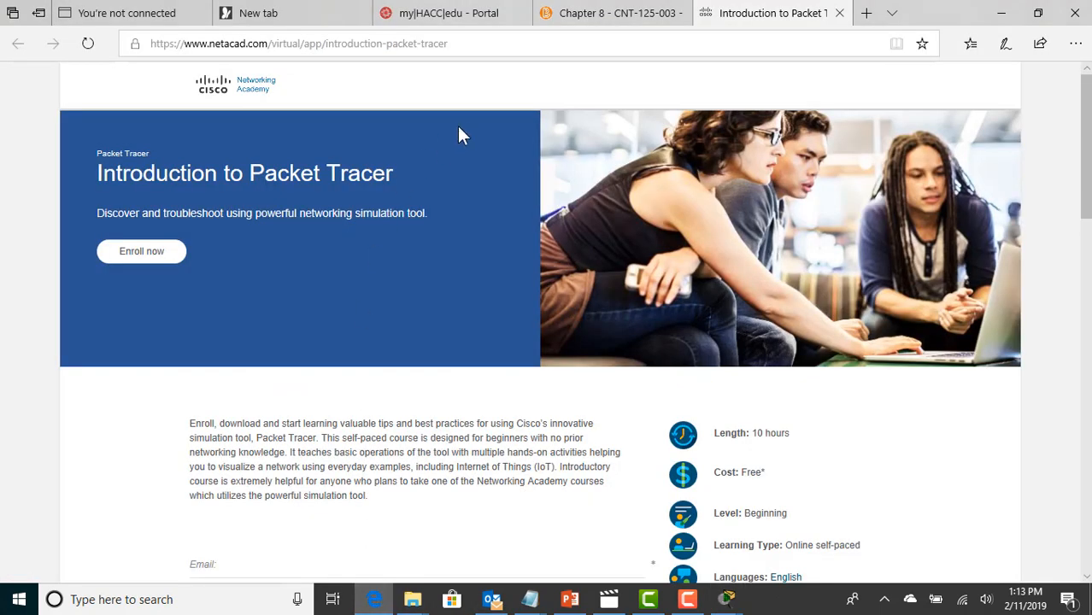
pyautogui.click(574, 15)
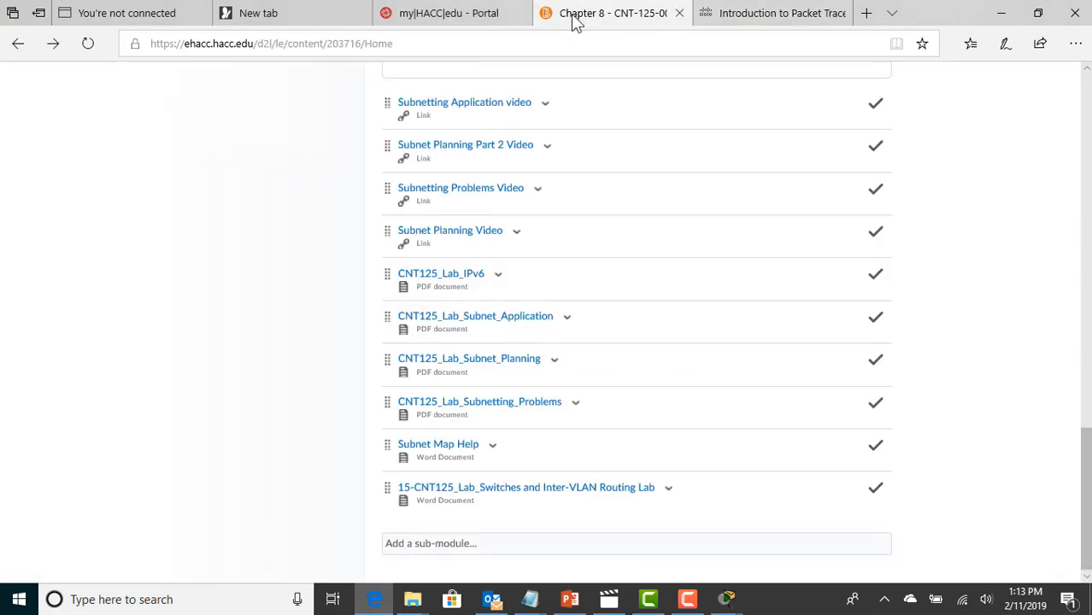
pyautogui.moveTo(1088, 476); pyautogui.dragTo(1089, 118)
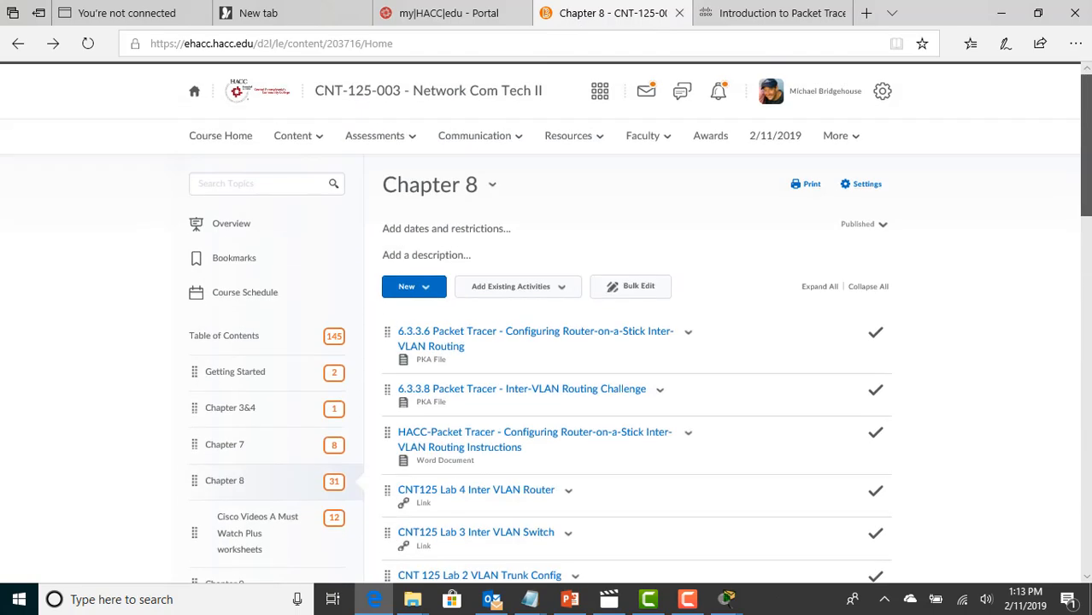
pyautogui.click(389, 144)
pyautogui.click(379, 180)
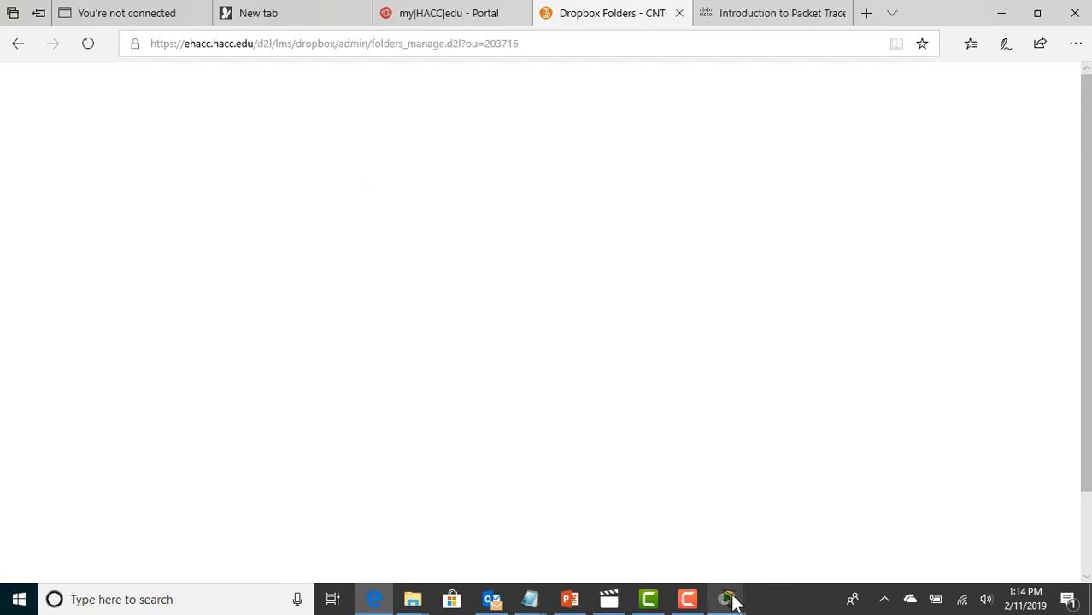
pyautogui.moveTo(731, 601)
pyautogui.click(702, 542)
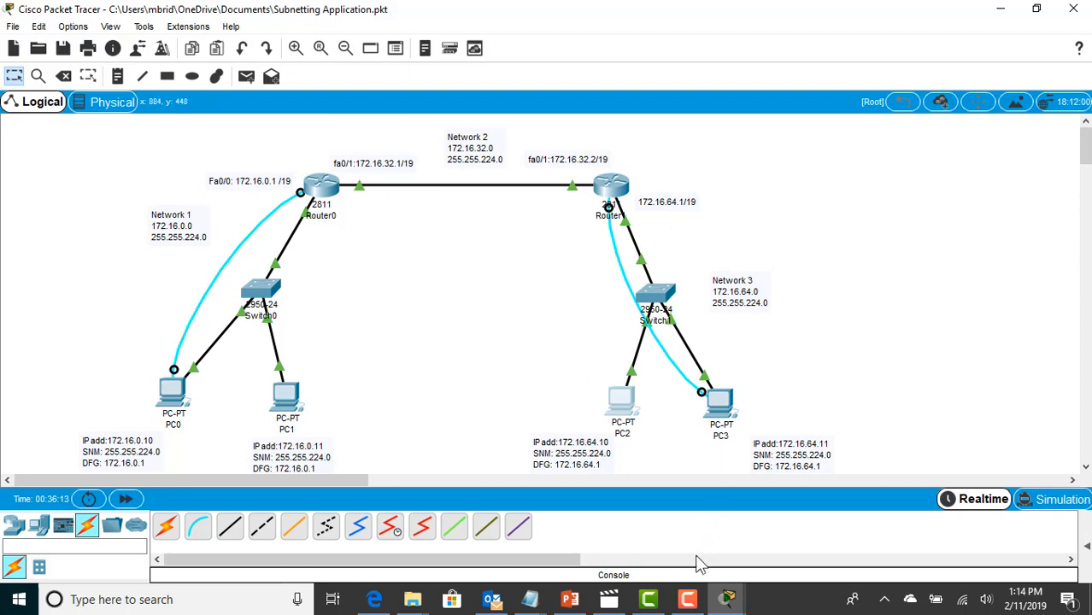
pyautogui.moveTo(649, 605)
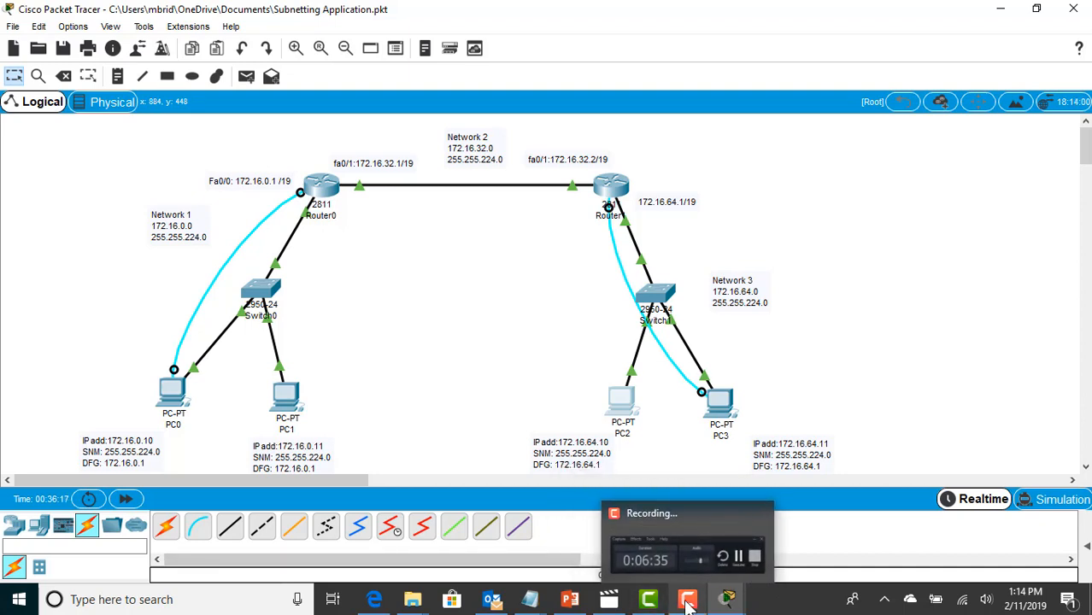
pyautogui.click(688, 603)
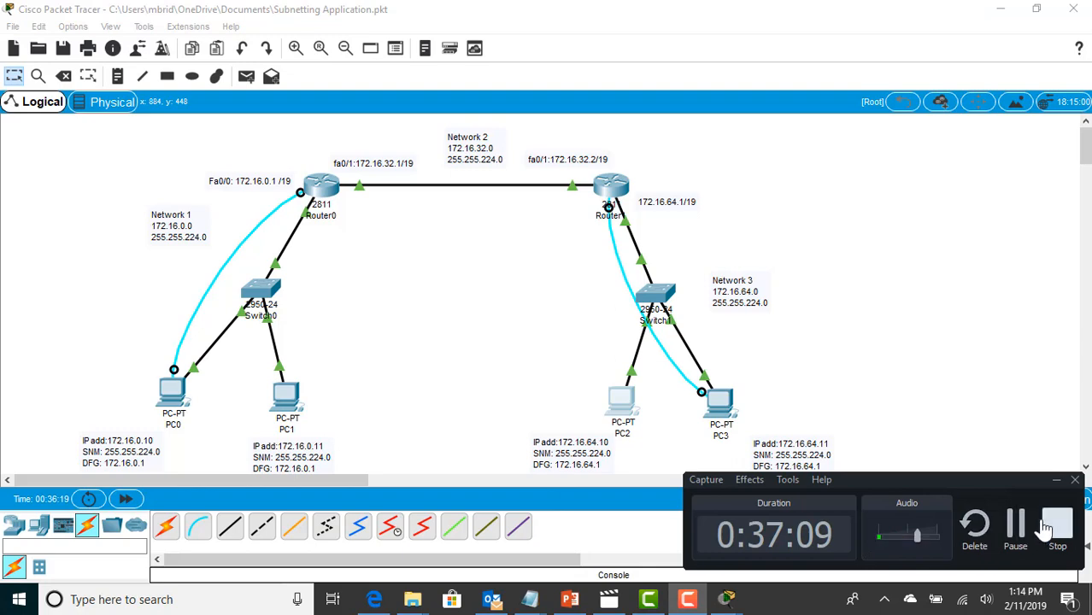